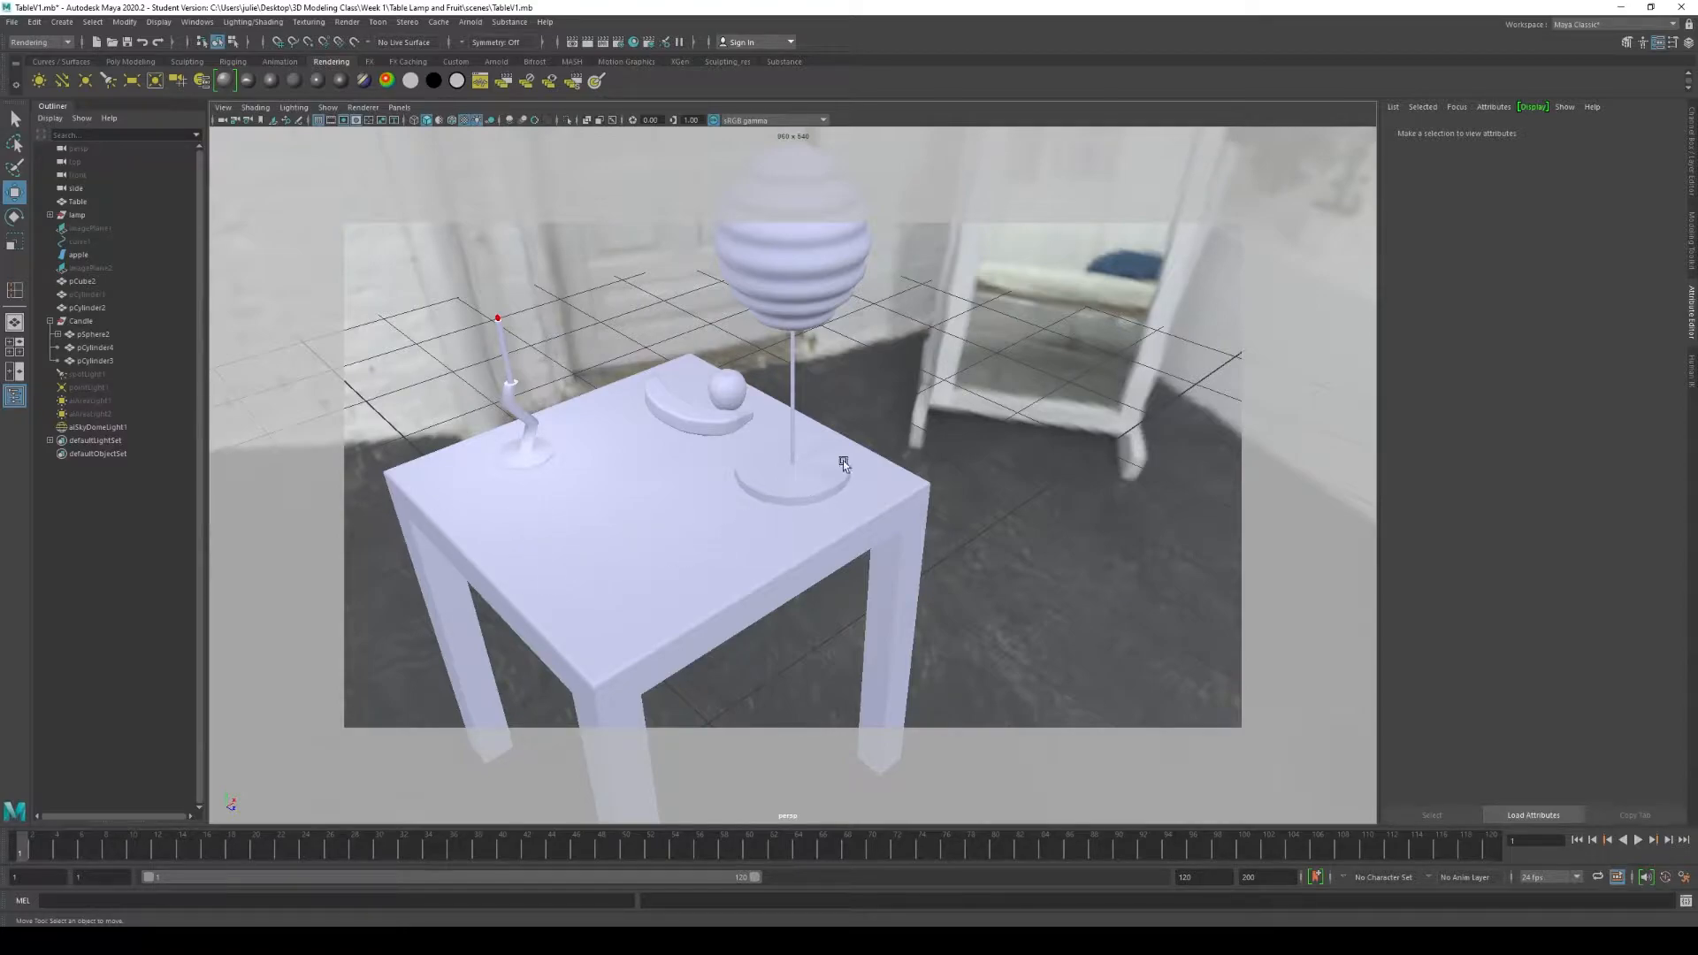
Step: Open the Hypershade editor to work on materials for the table scene
middle_click_drag(704, 531, 800, 505, "alt")
left_click_drag(800, 504, 833, 545, "alt")
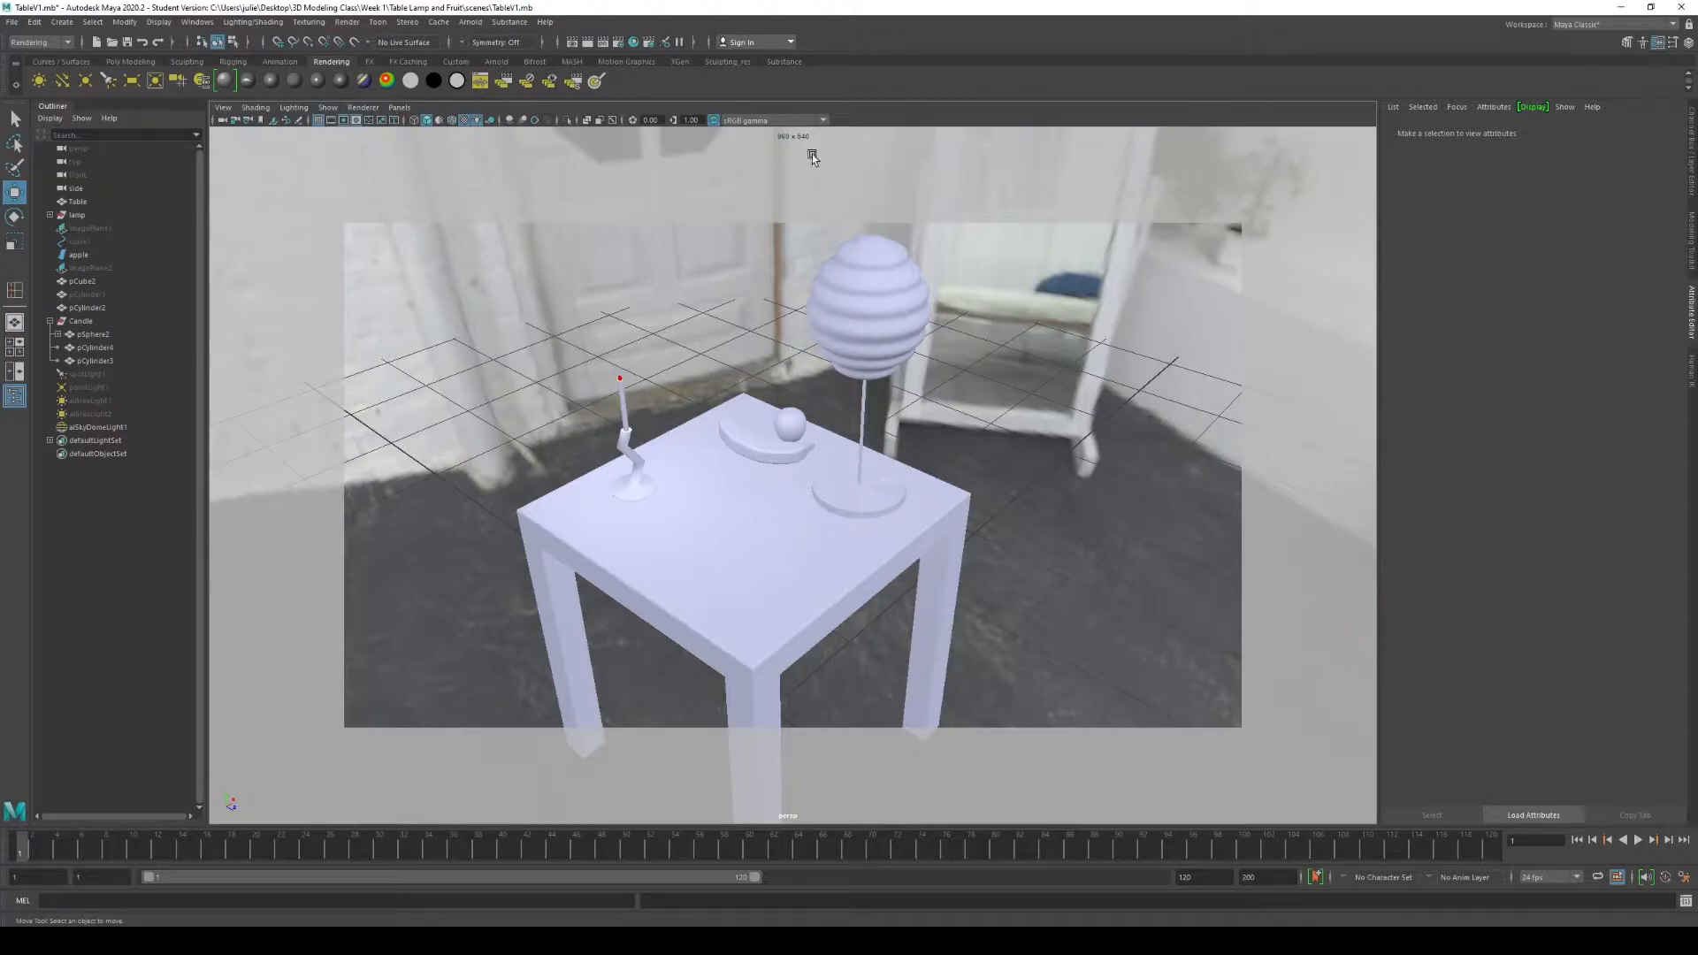
left_click(197, 22)
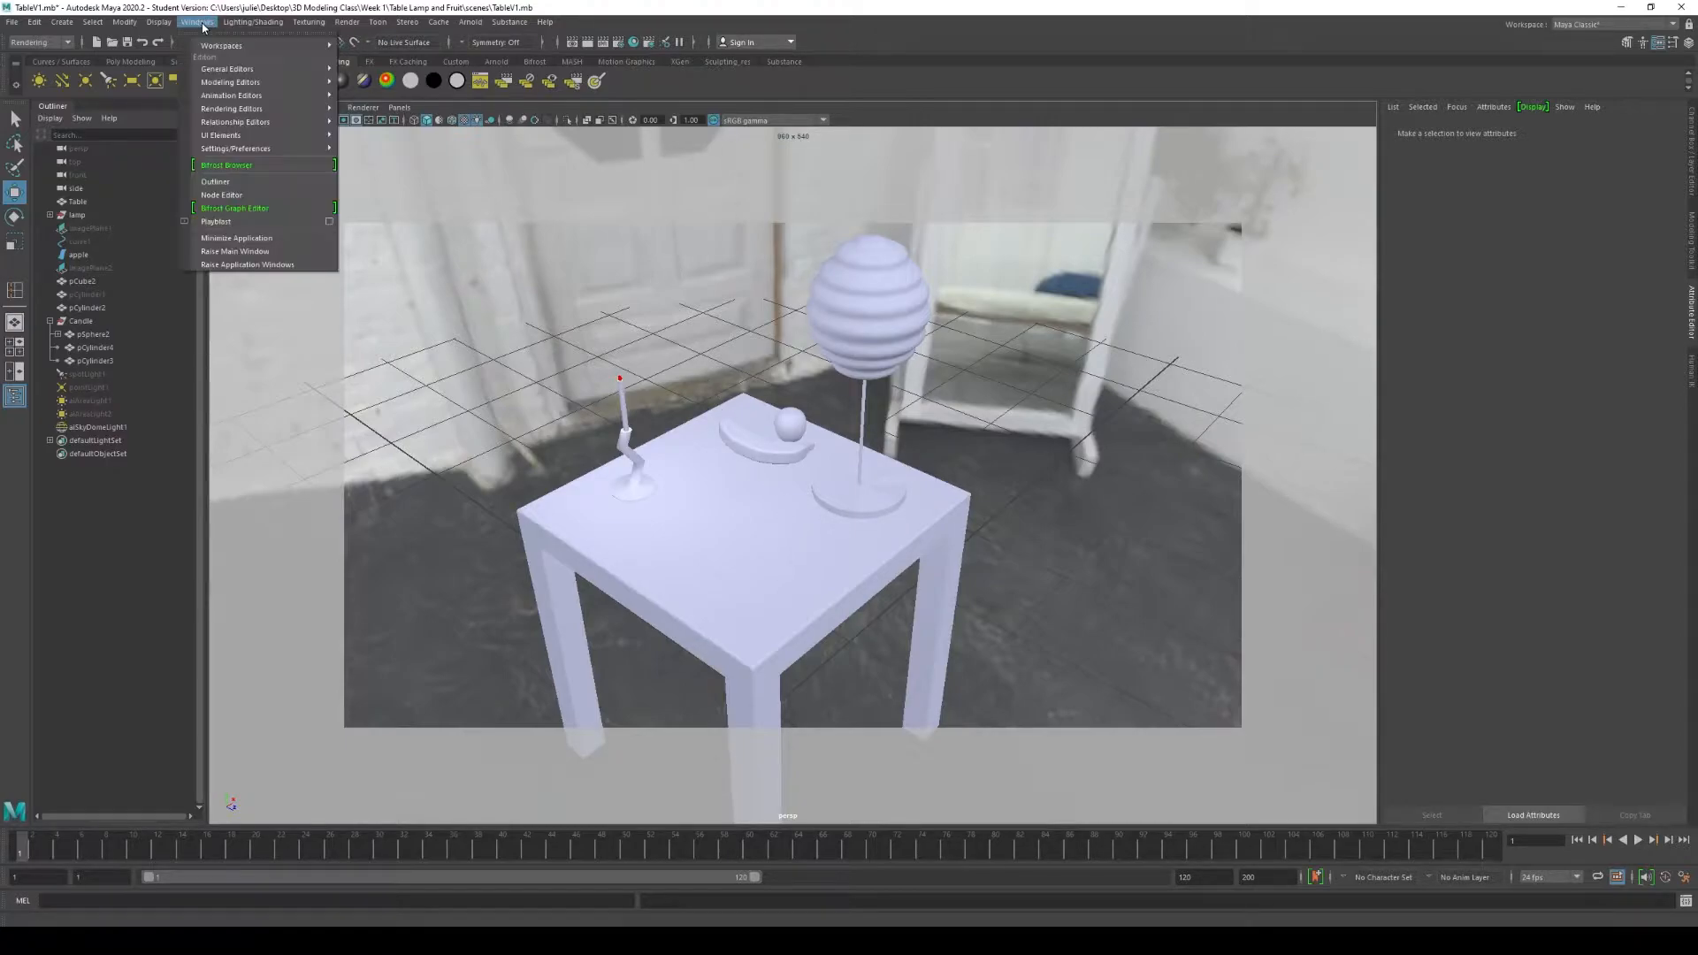
mouse_move(267, 112)
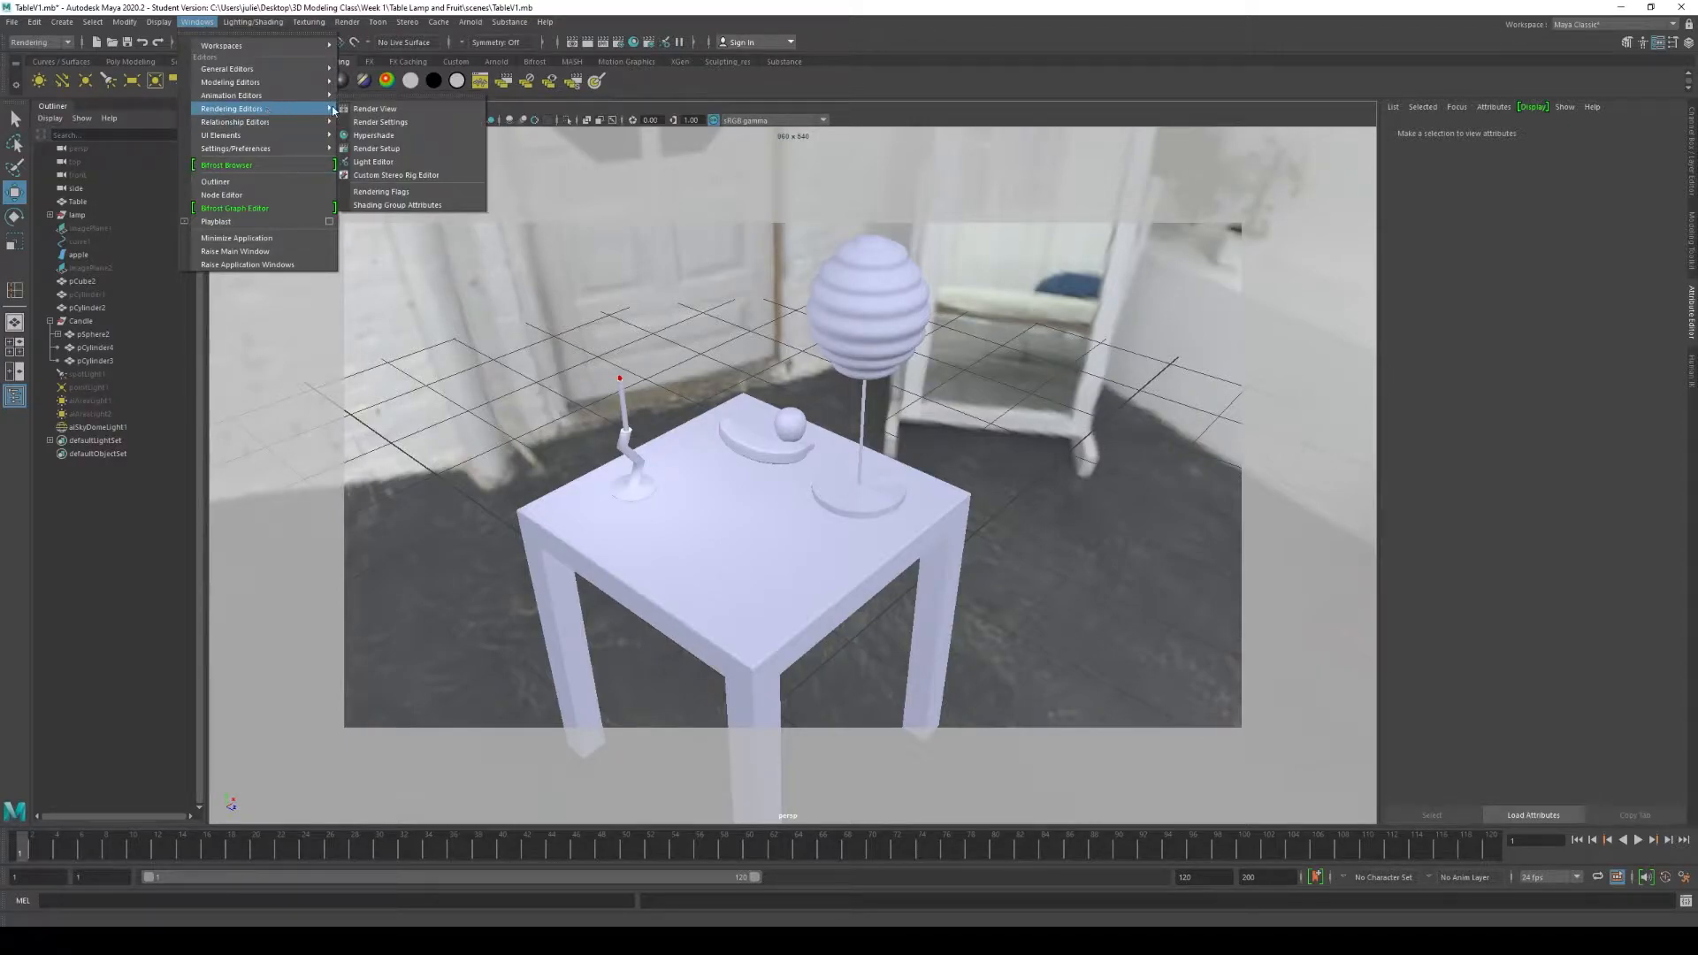
left_click(374, 136)
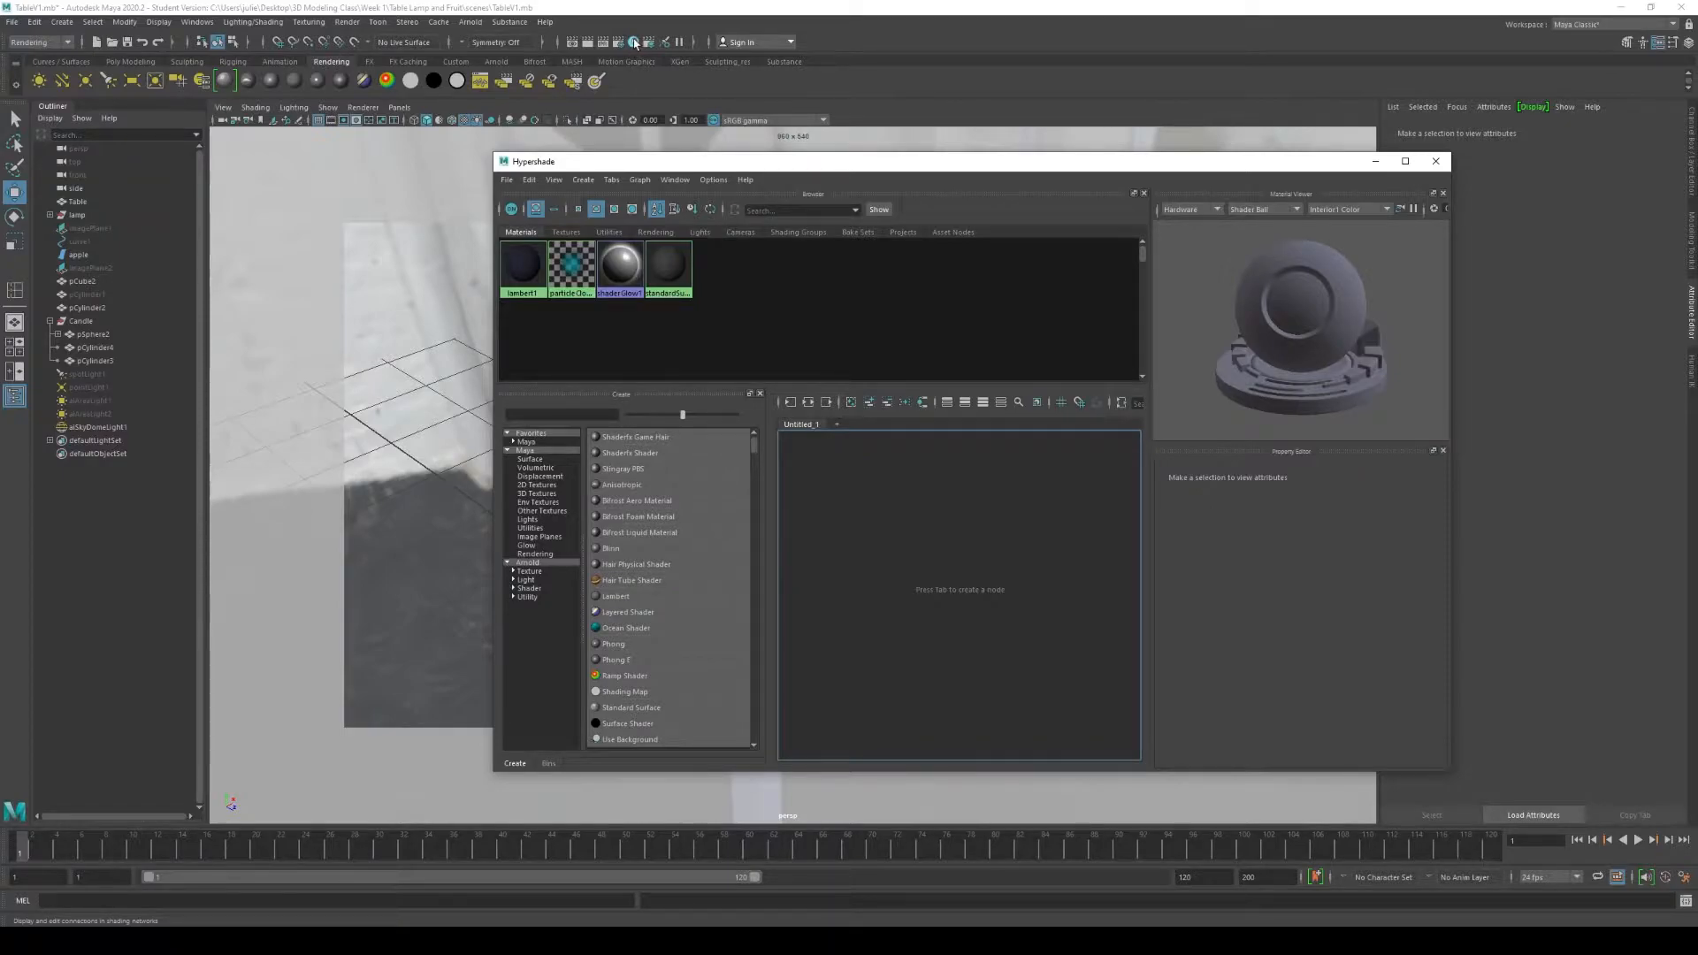
left_click_drag(749, 165, 752, 162)
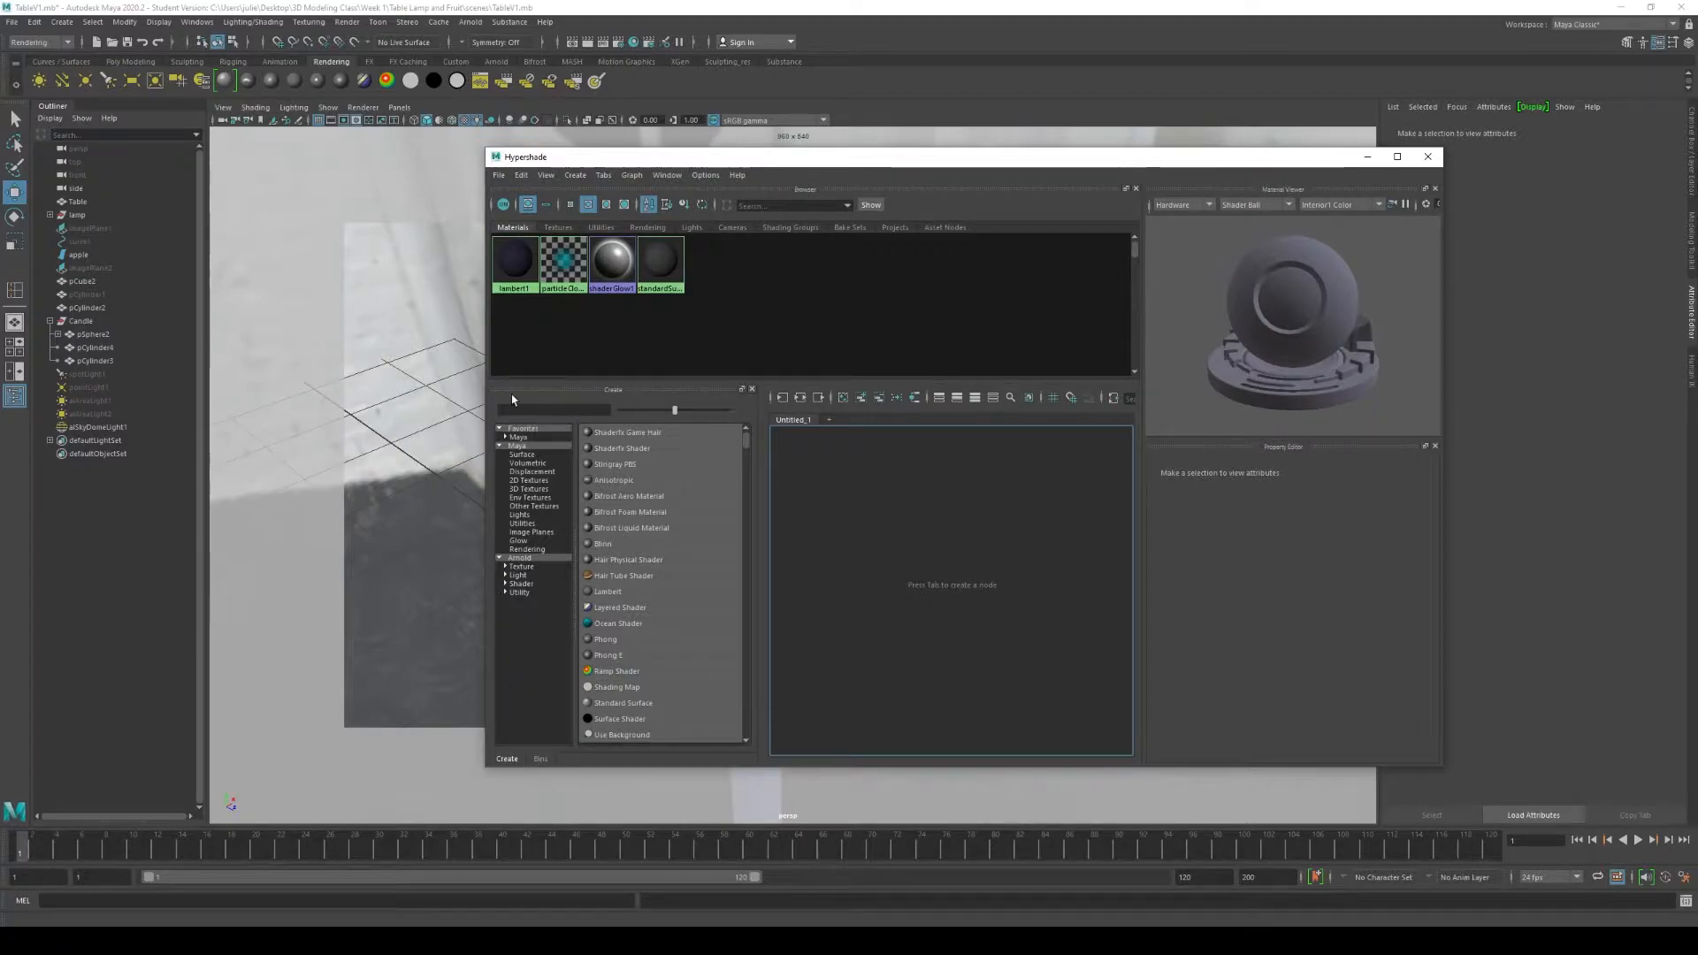
Step: Browse the Hypershade's Maya node categories, including volumetric, displacement, 2D and 3D textures and utilities, ending at the favorite Maya surface shaders
left_click(521, 437)
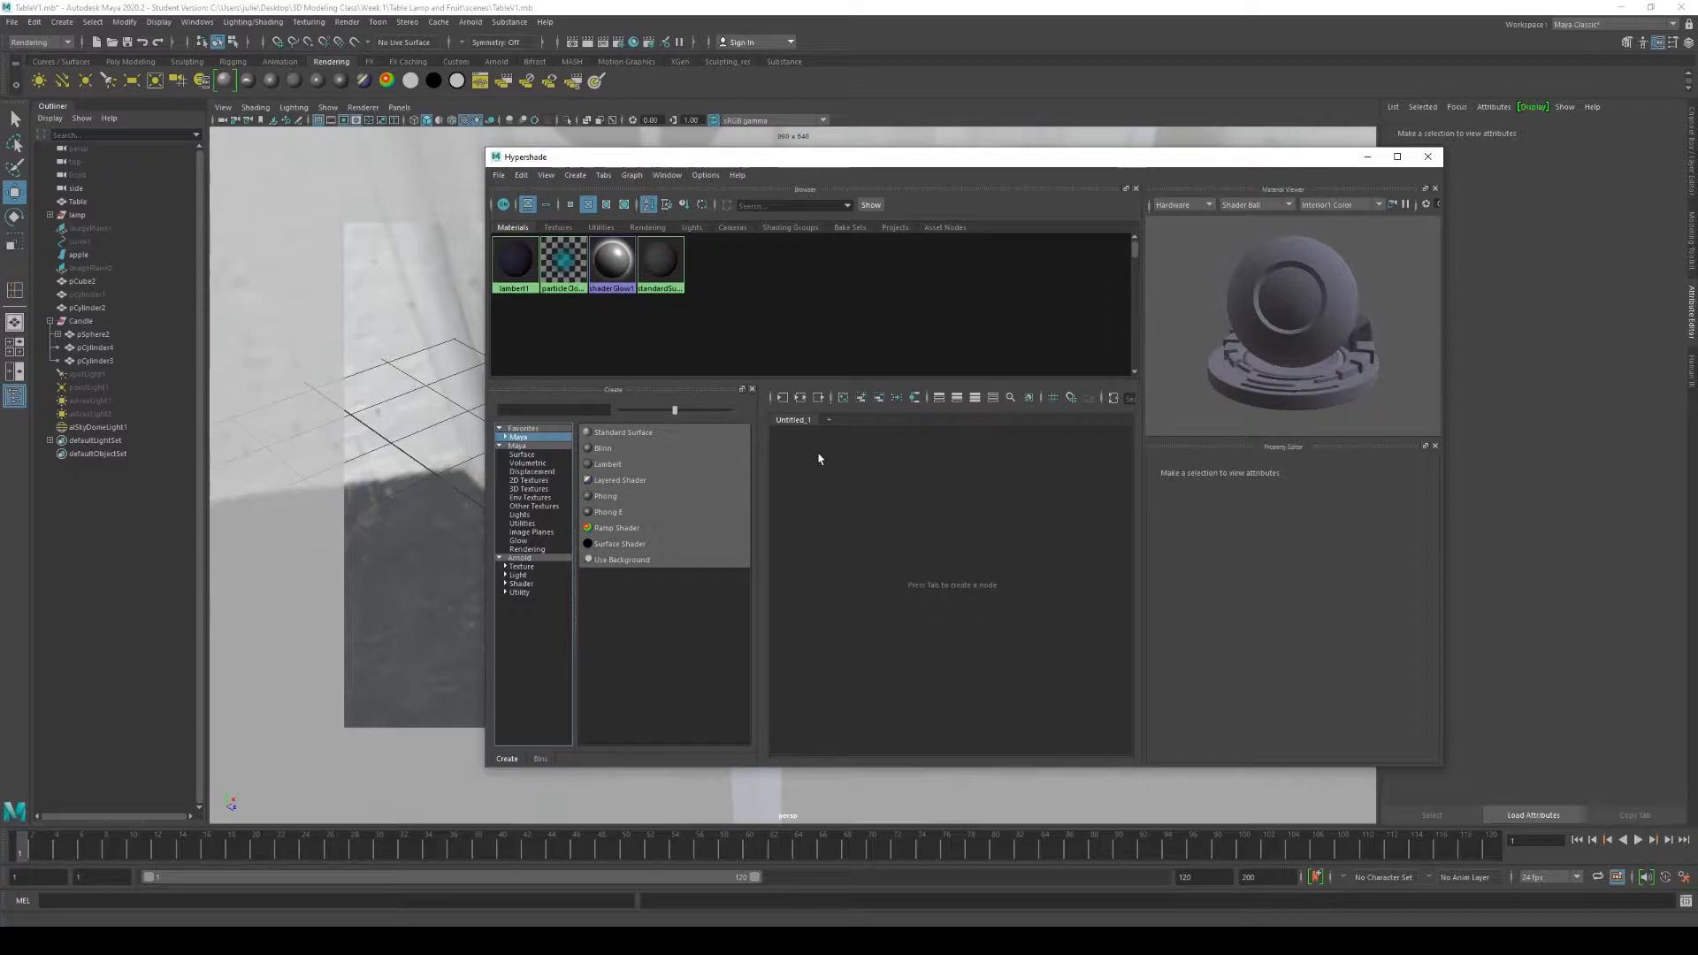
left_click(531, 447)
left_click(531, 463)
left_click(535, 481)
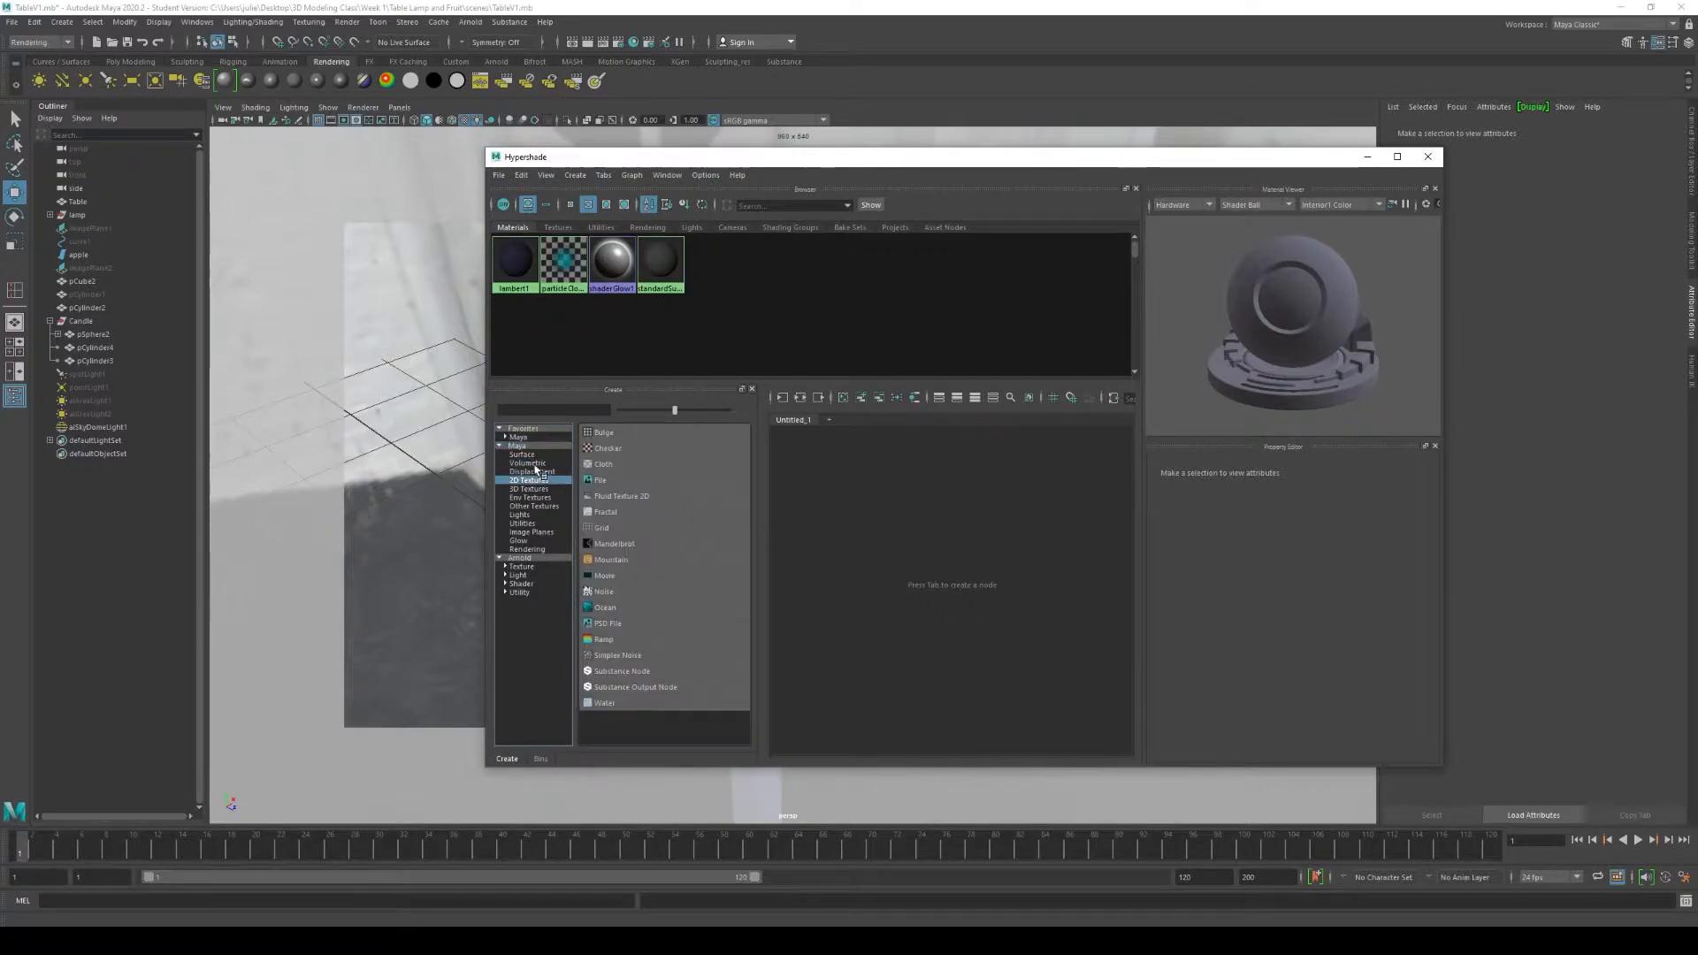
left_click(534, 472)
left_click(529, 481)
left_click(529, 489)
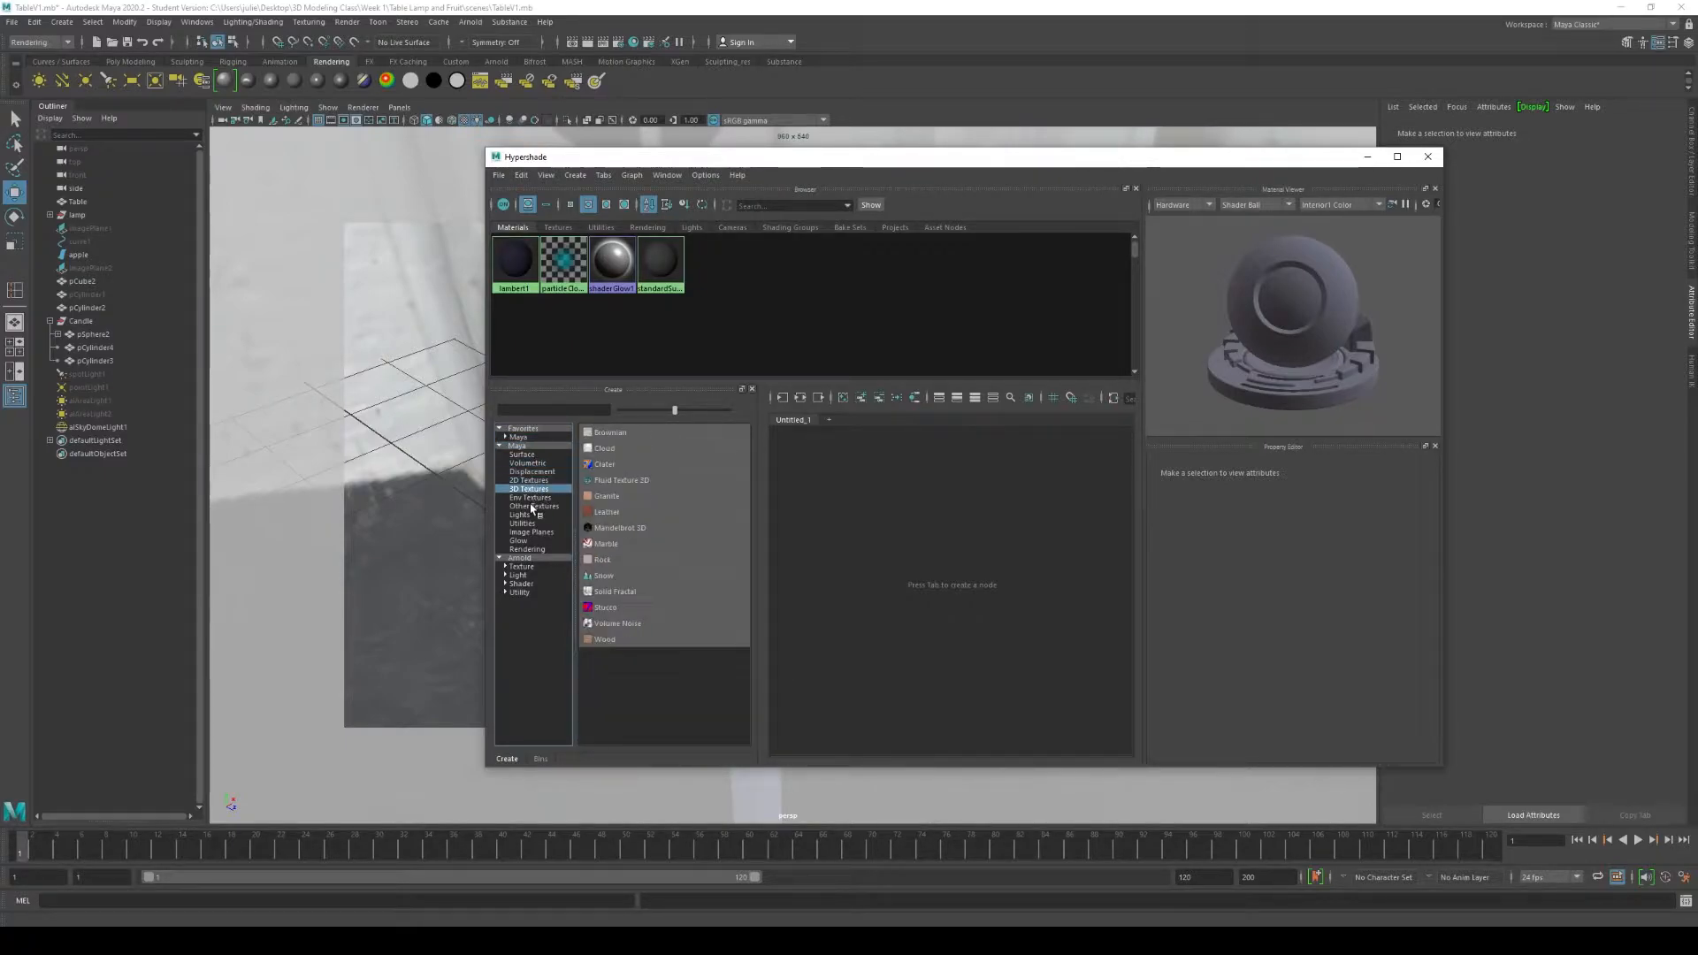
left_click(534, 506)
left_click(522, 523)
left_click(520, 437)
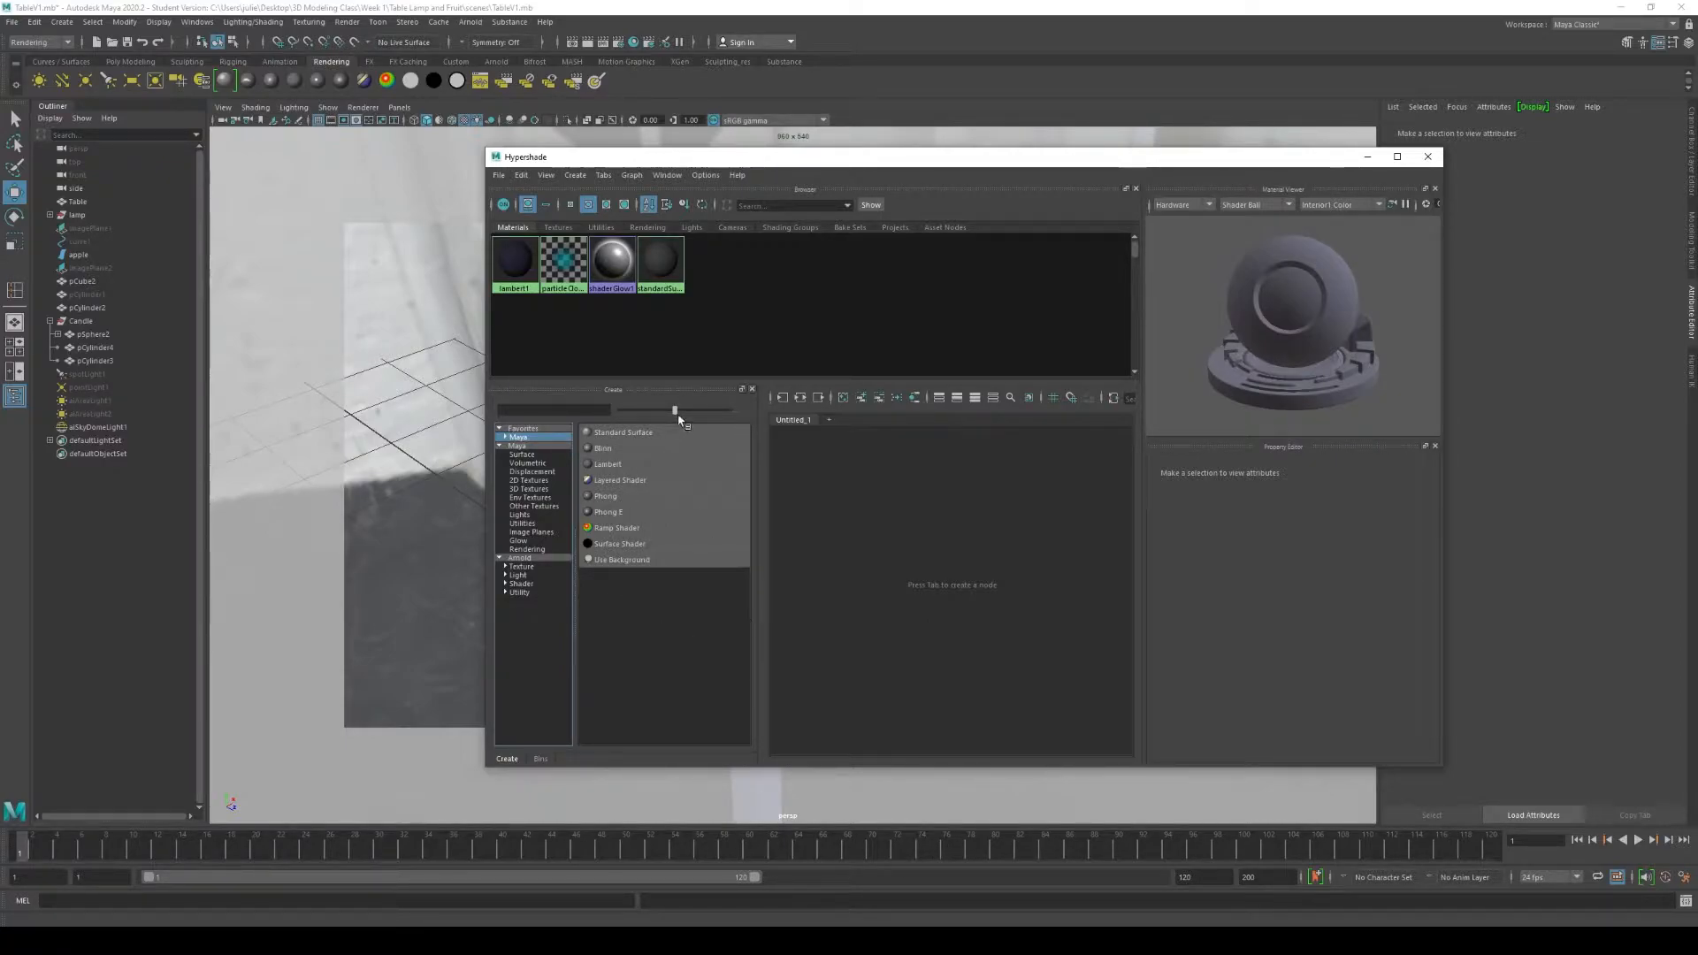
Step: Create one Blinn, one Lambert, one Phong and one Phong E material
left_click(602, 448)
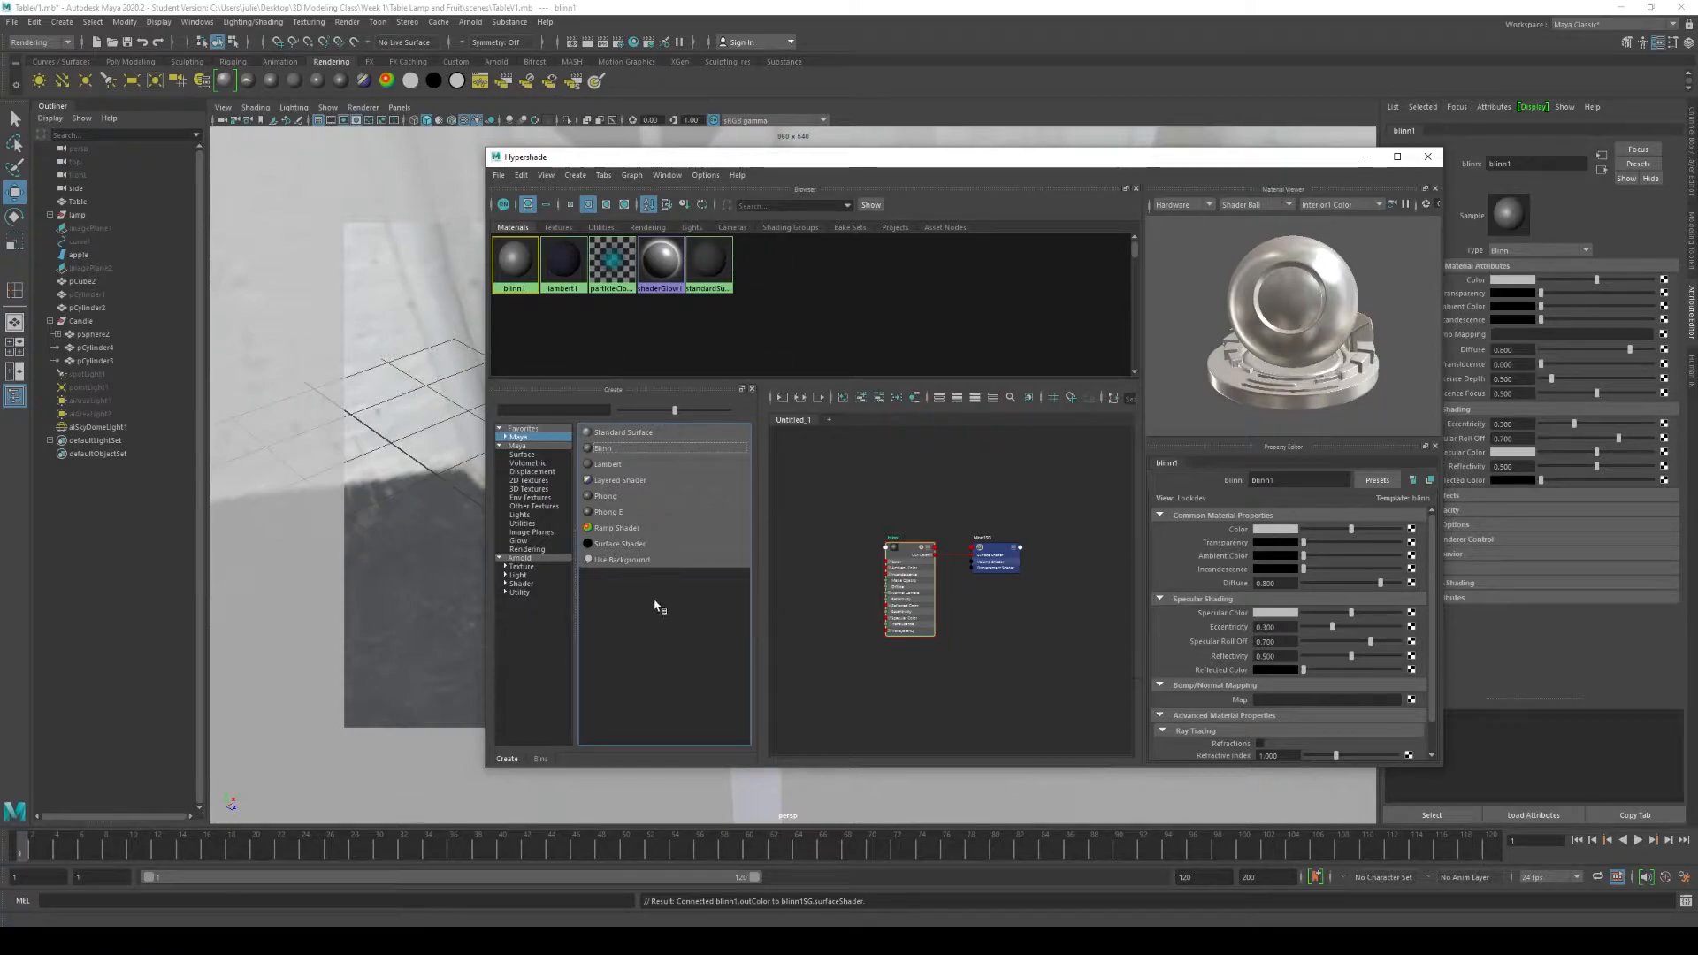
left_click(610, 464)
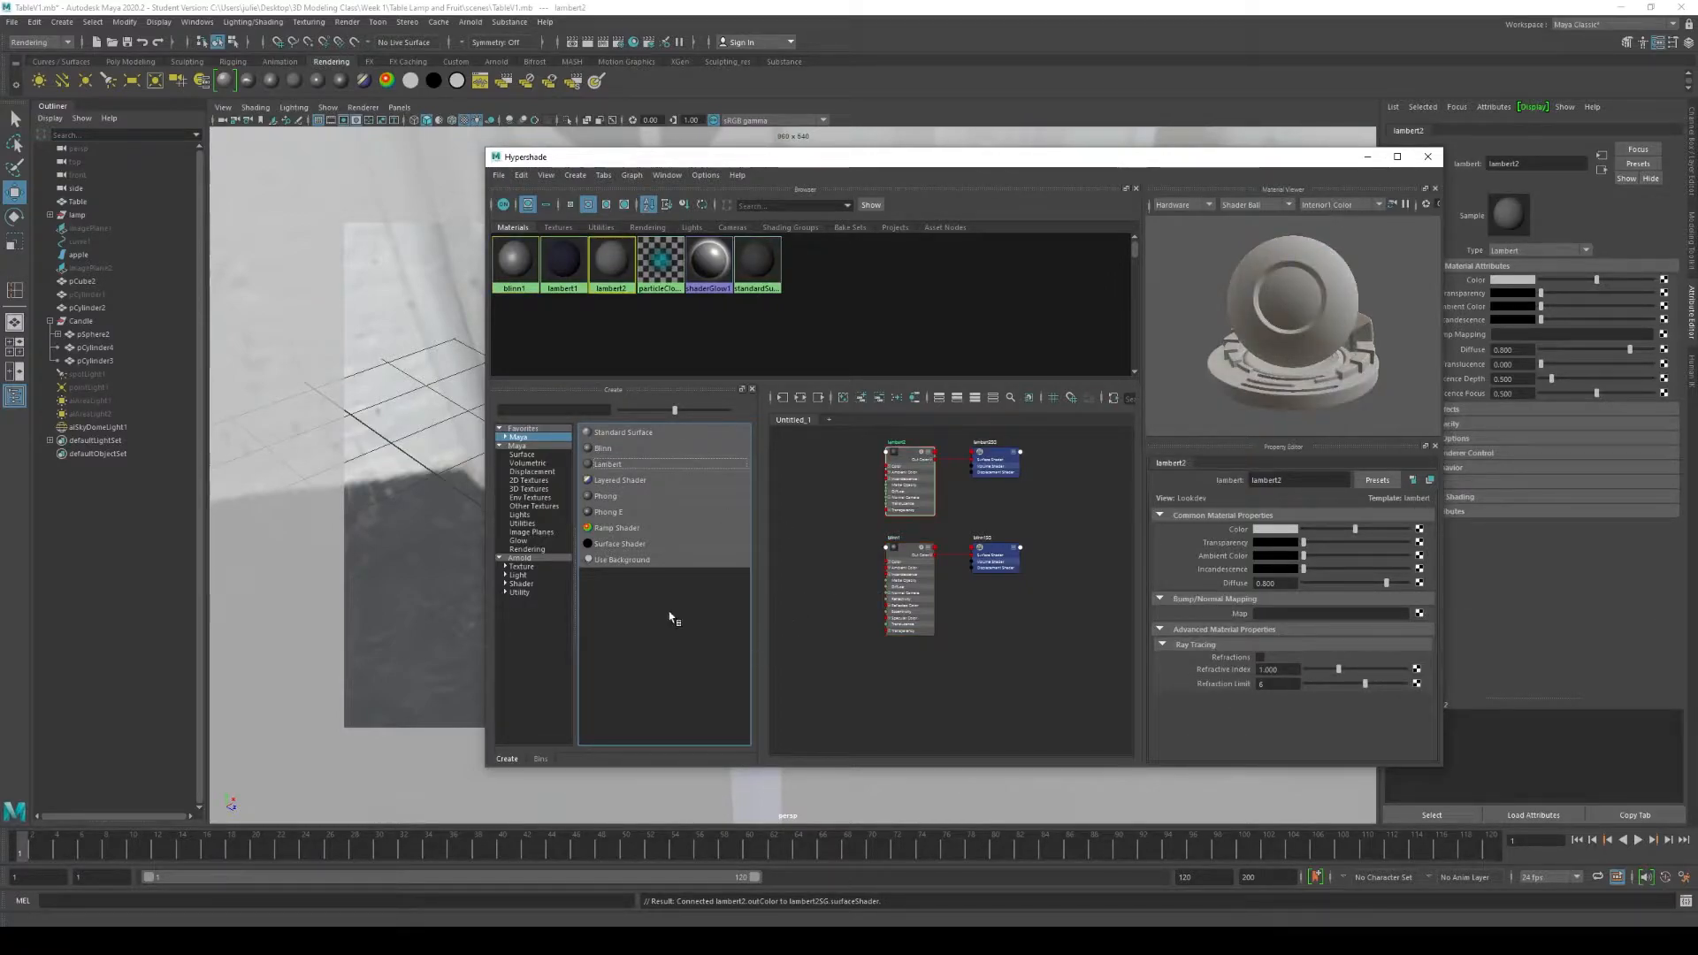
left_click(608, 497)
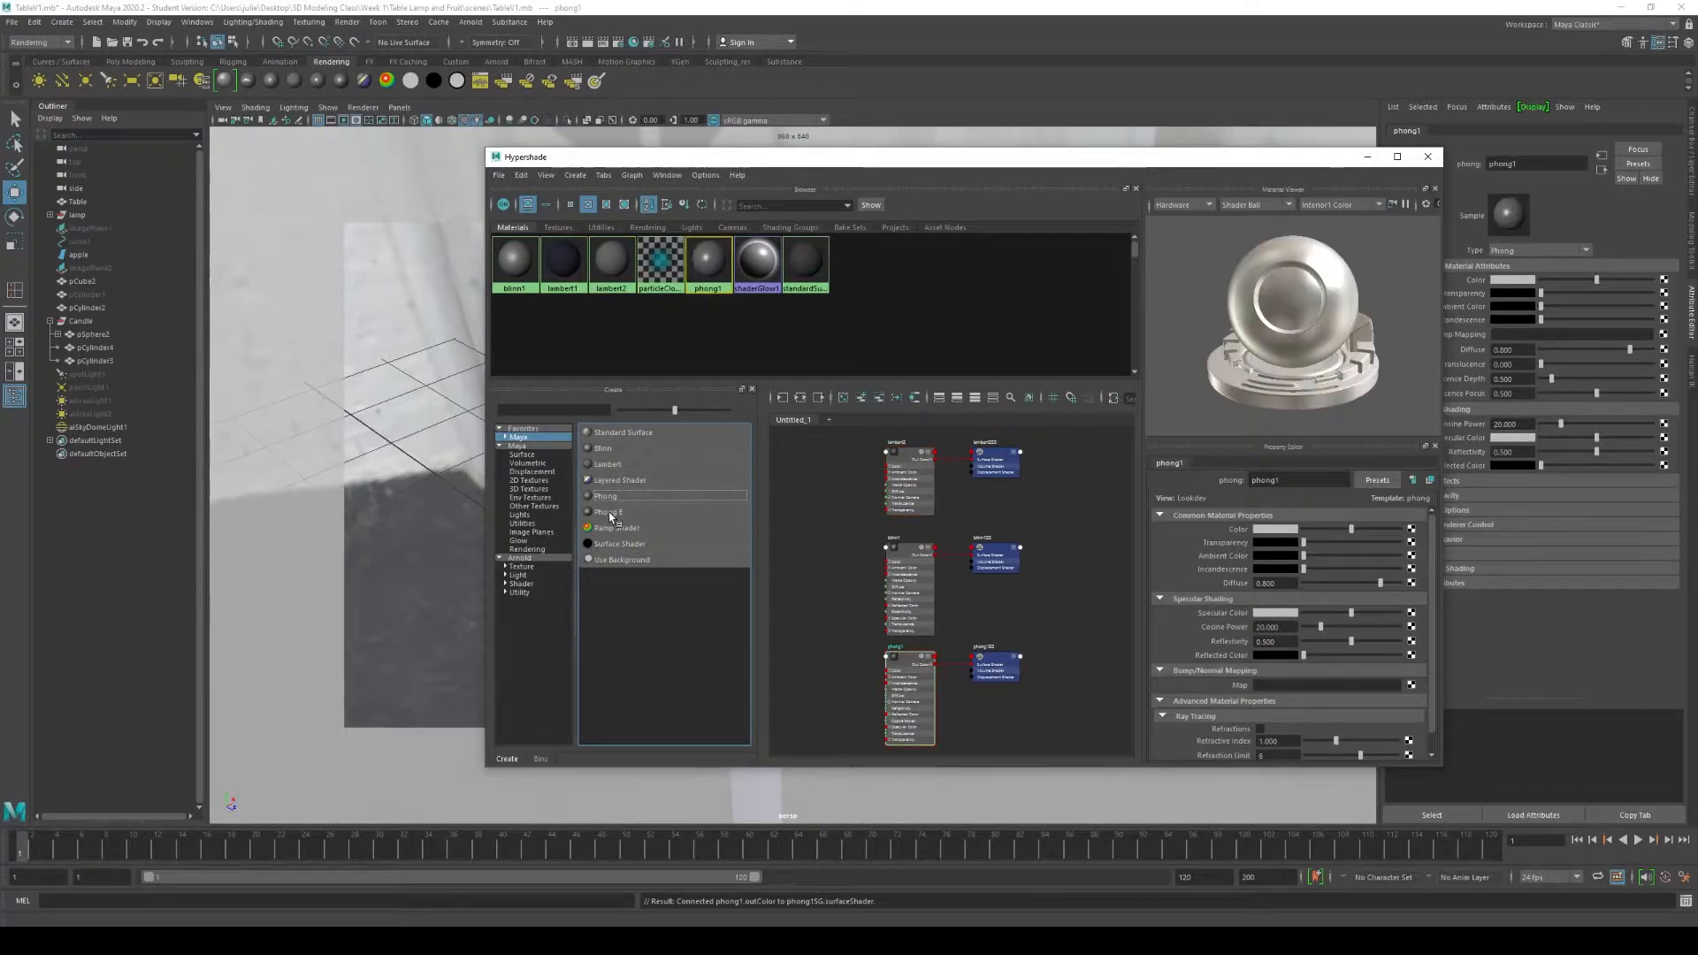
left_click(608, 513)
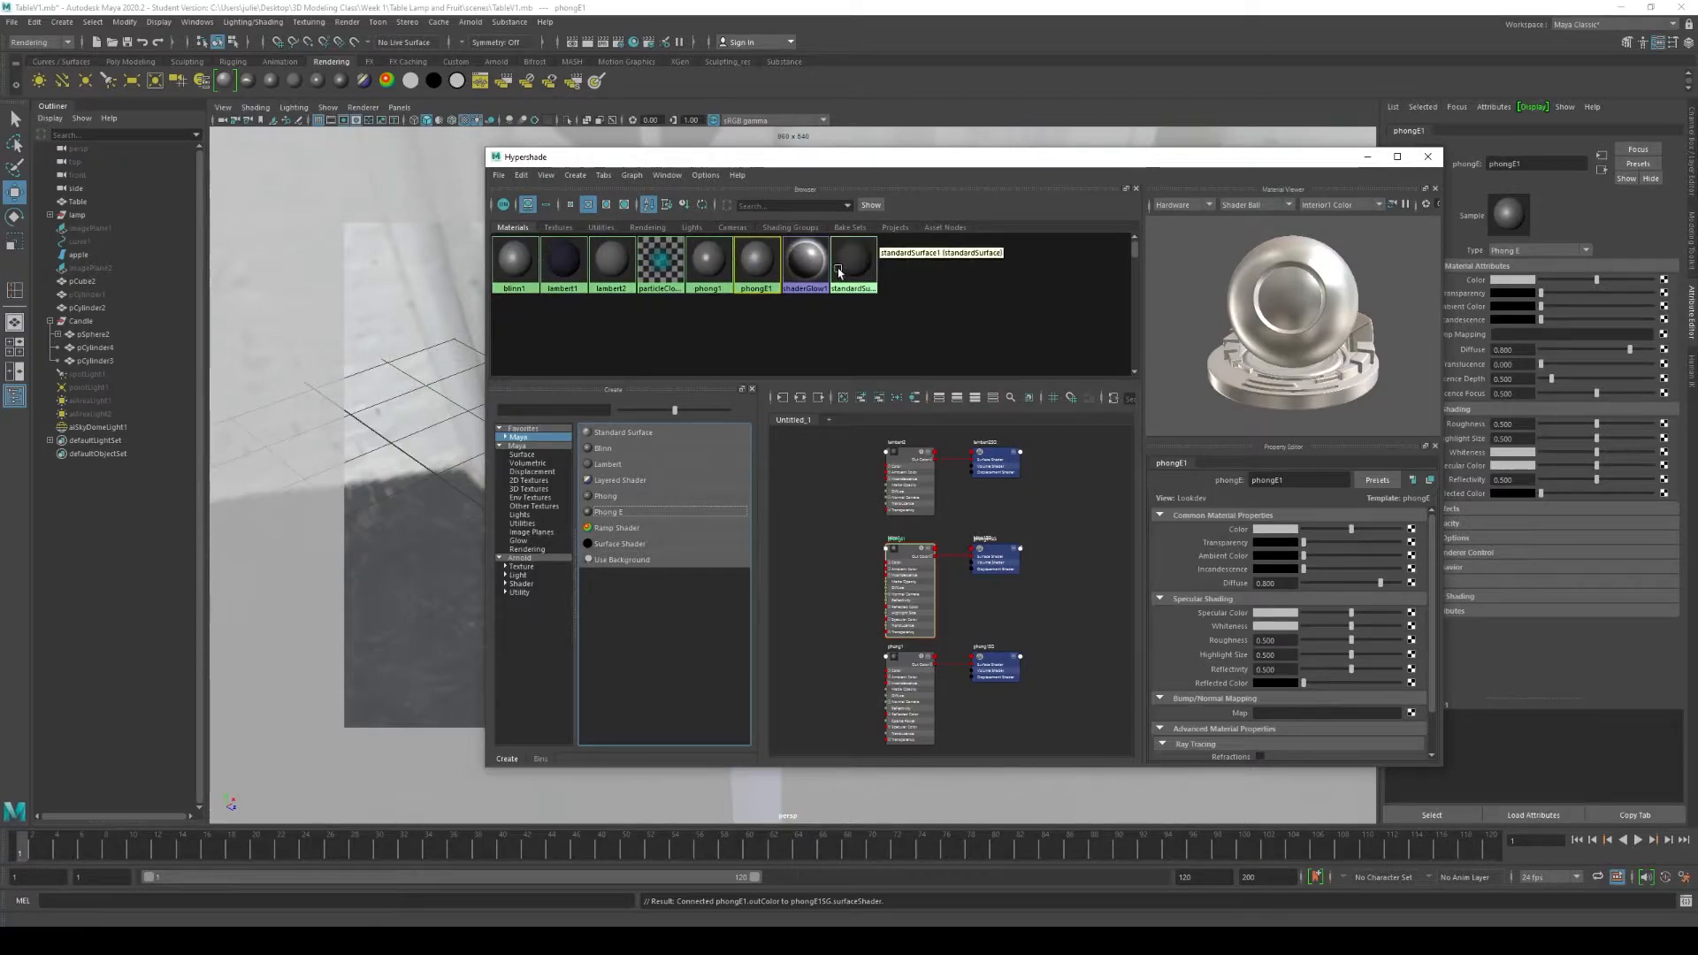
Step: Compare the properties of lambert1 and lambert2, and examine which material is assigned to the lamp's ribbed sphere
left_click(625, 263)
left_click_drag(970, 159, 690, 147)
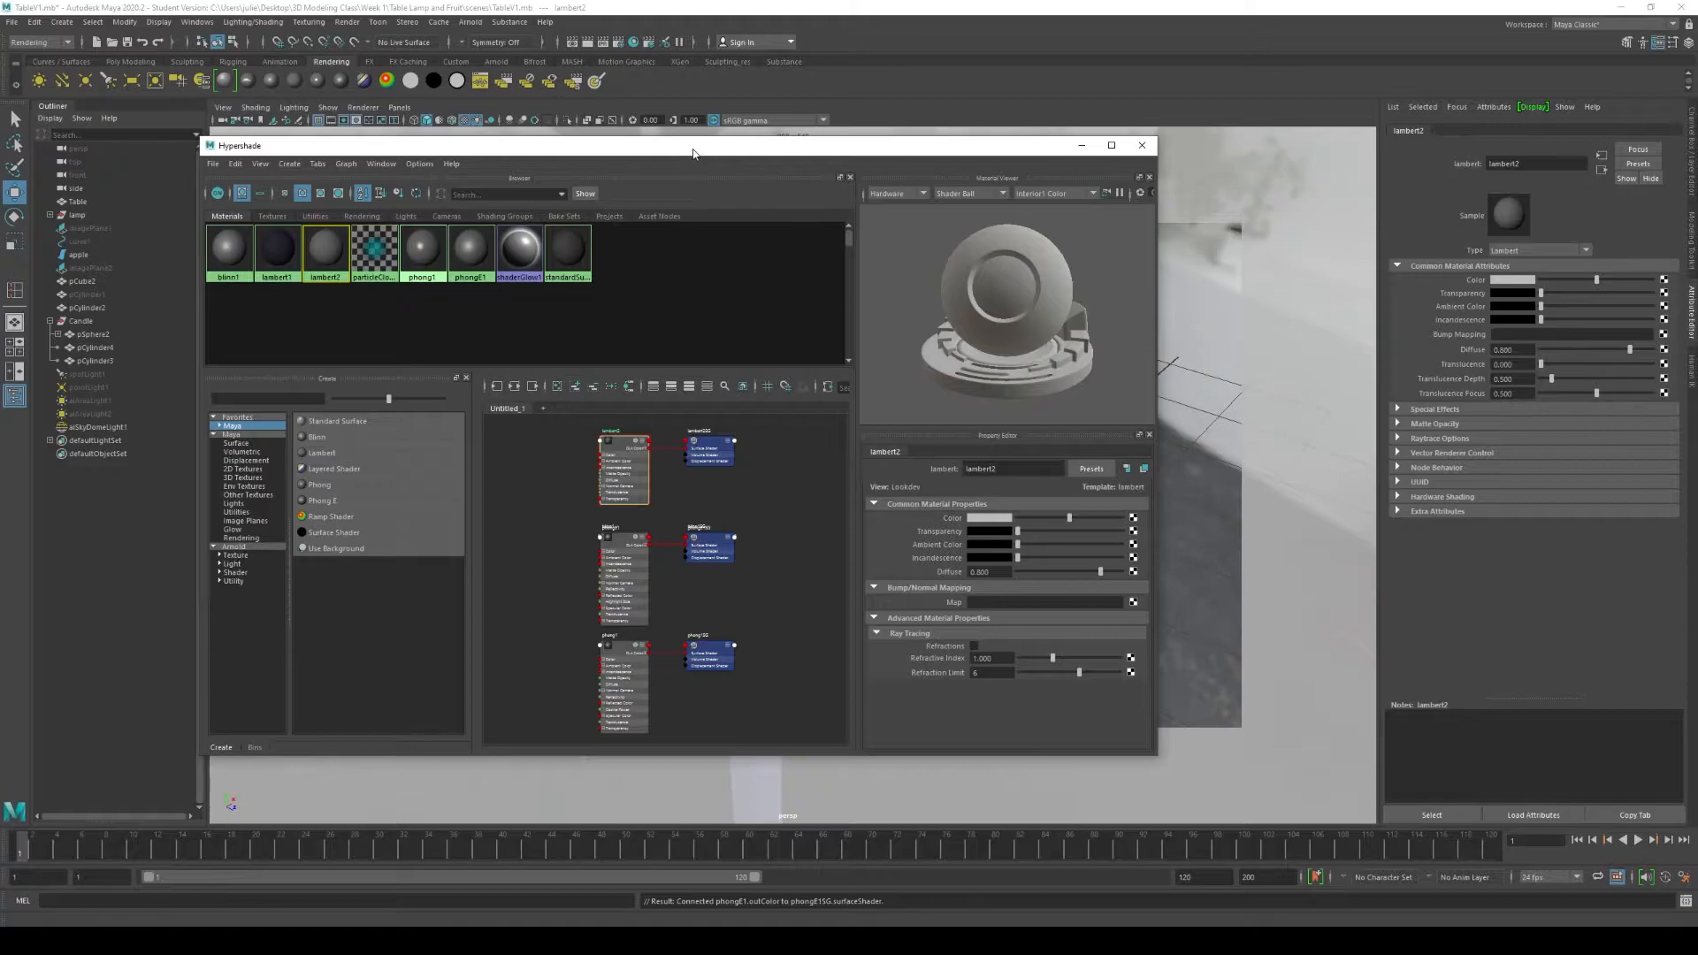
left_click(275, 259)
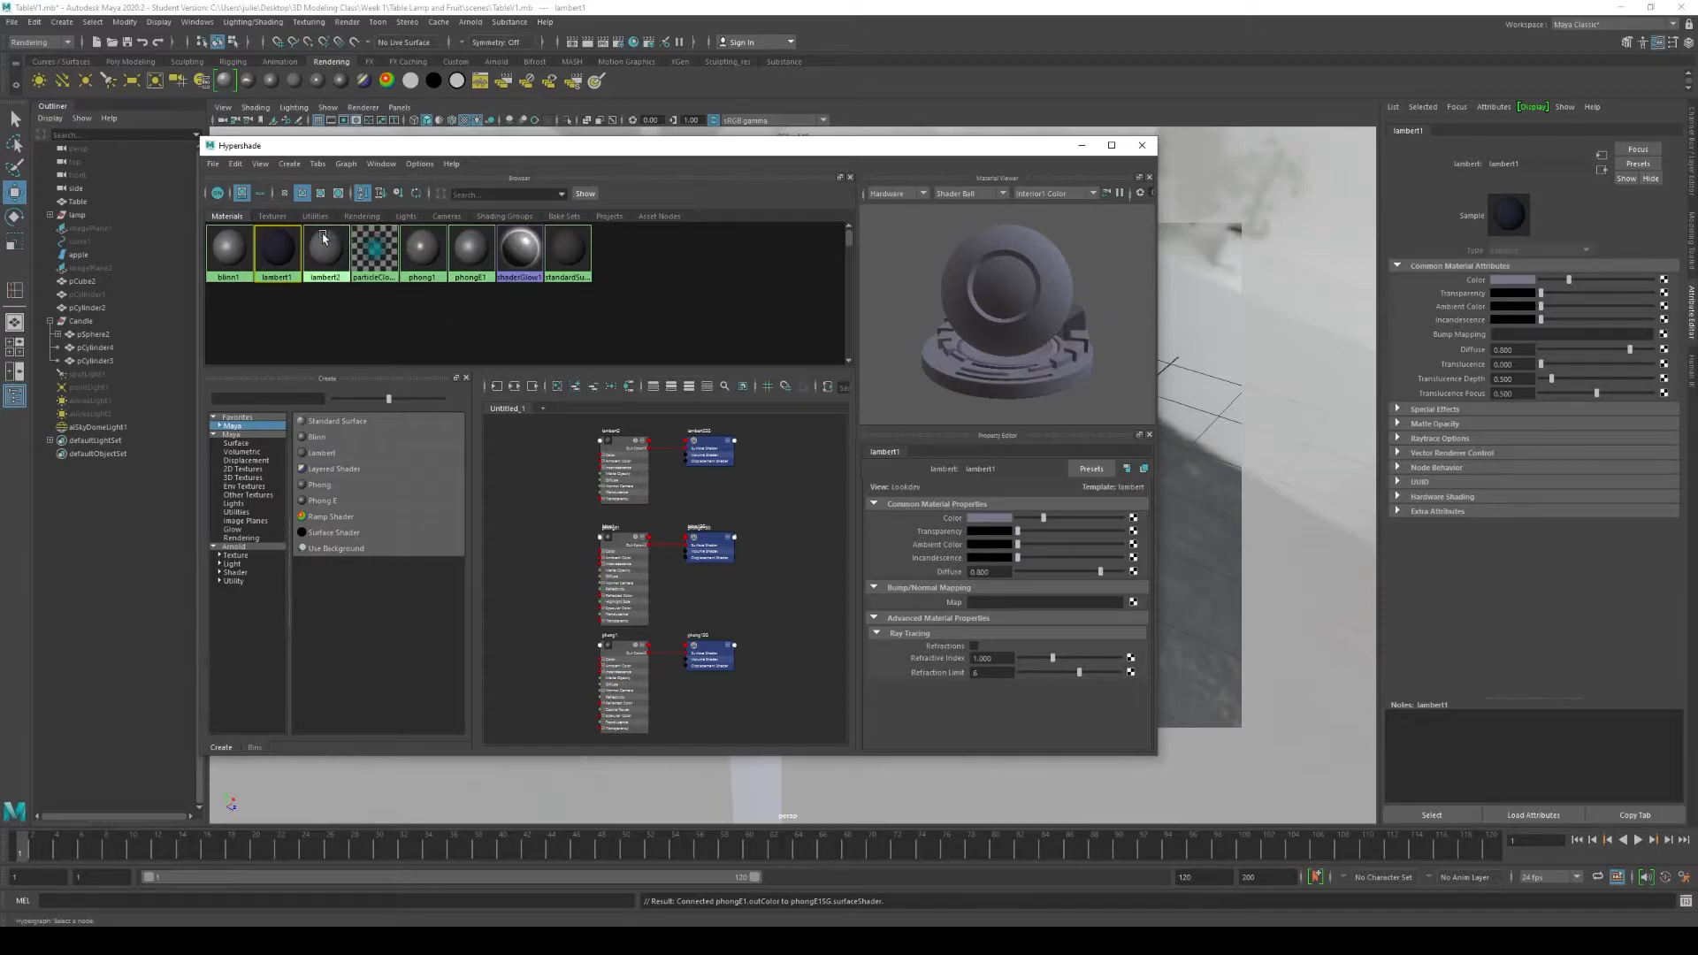
left_click(316, 263)
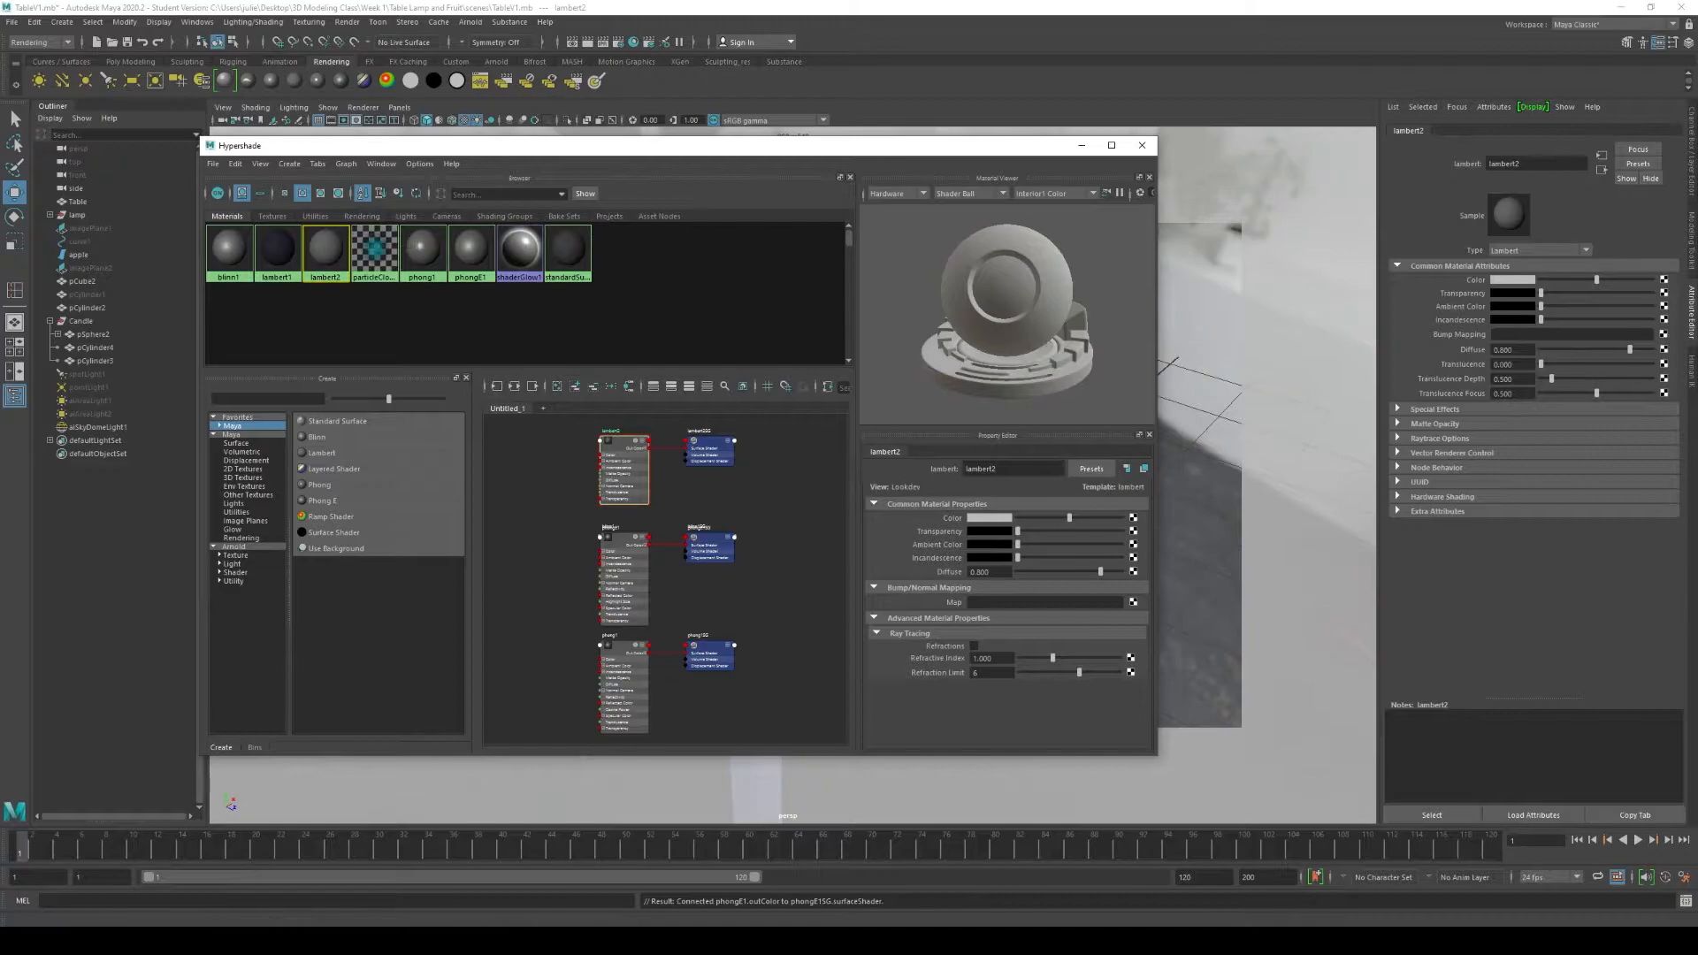
double_click(977, 469)
left_click(1022, 470)
left_click_drag(929, 147, 1055, 204)
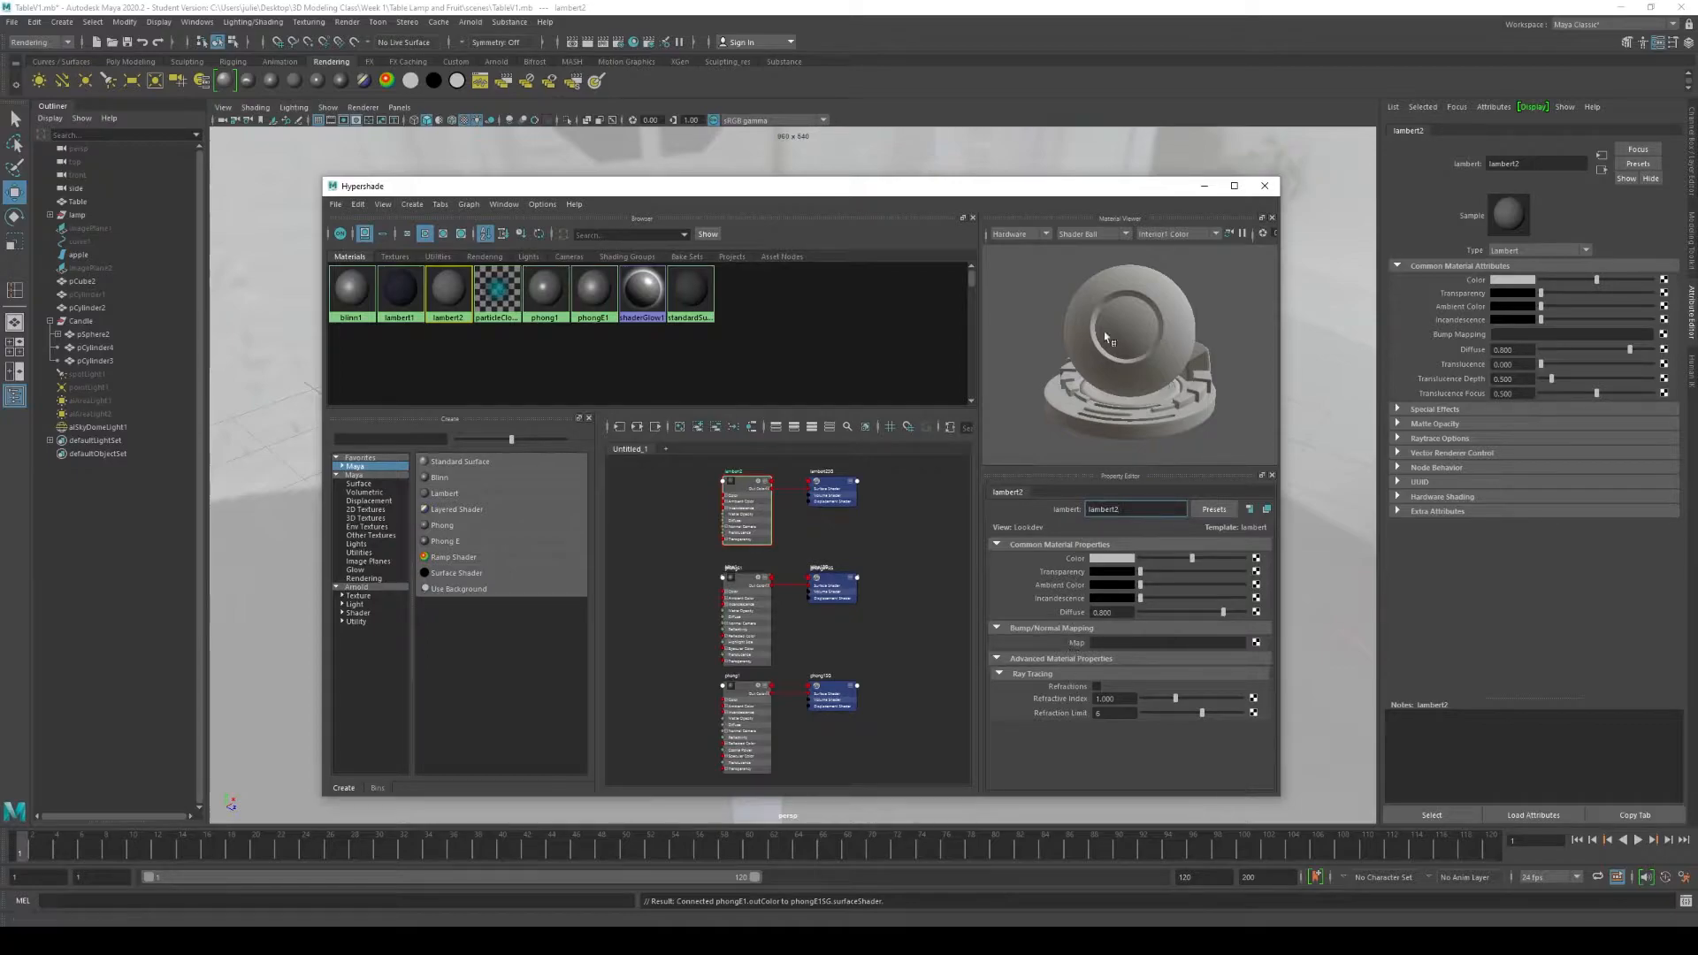
left_click_drag(744, 189, 691, 473)
left_click(862, 290)
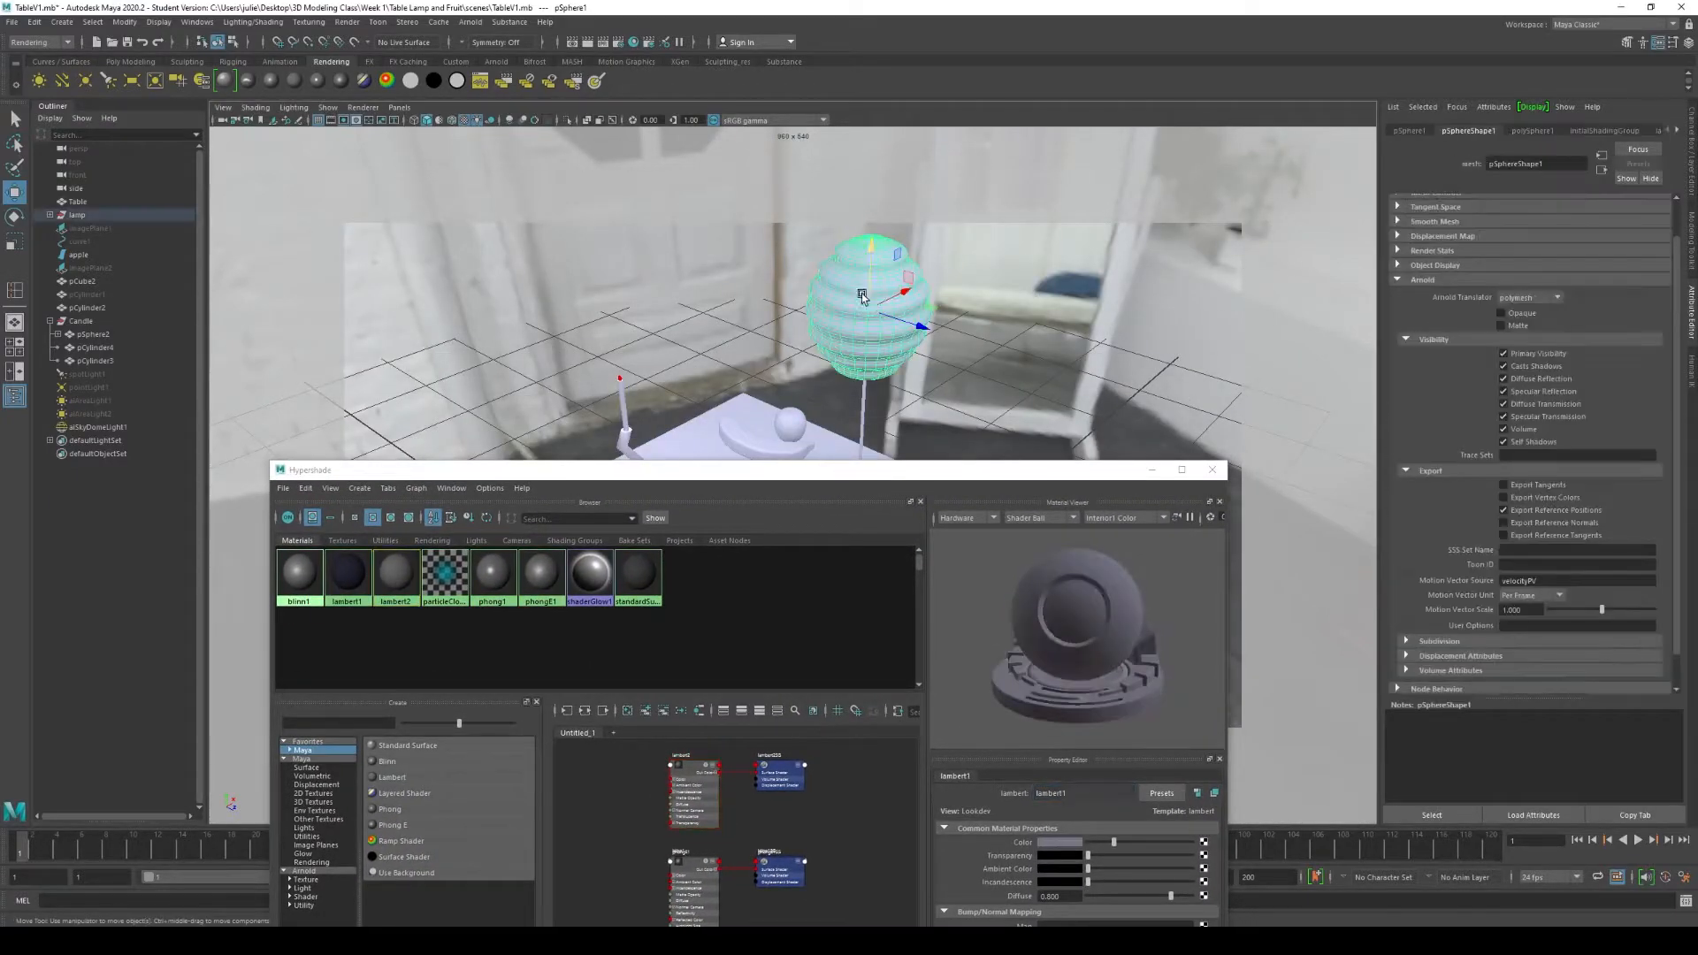
left_click(1678, 130)
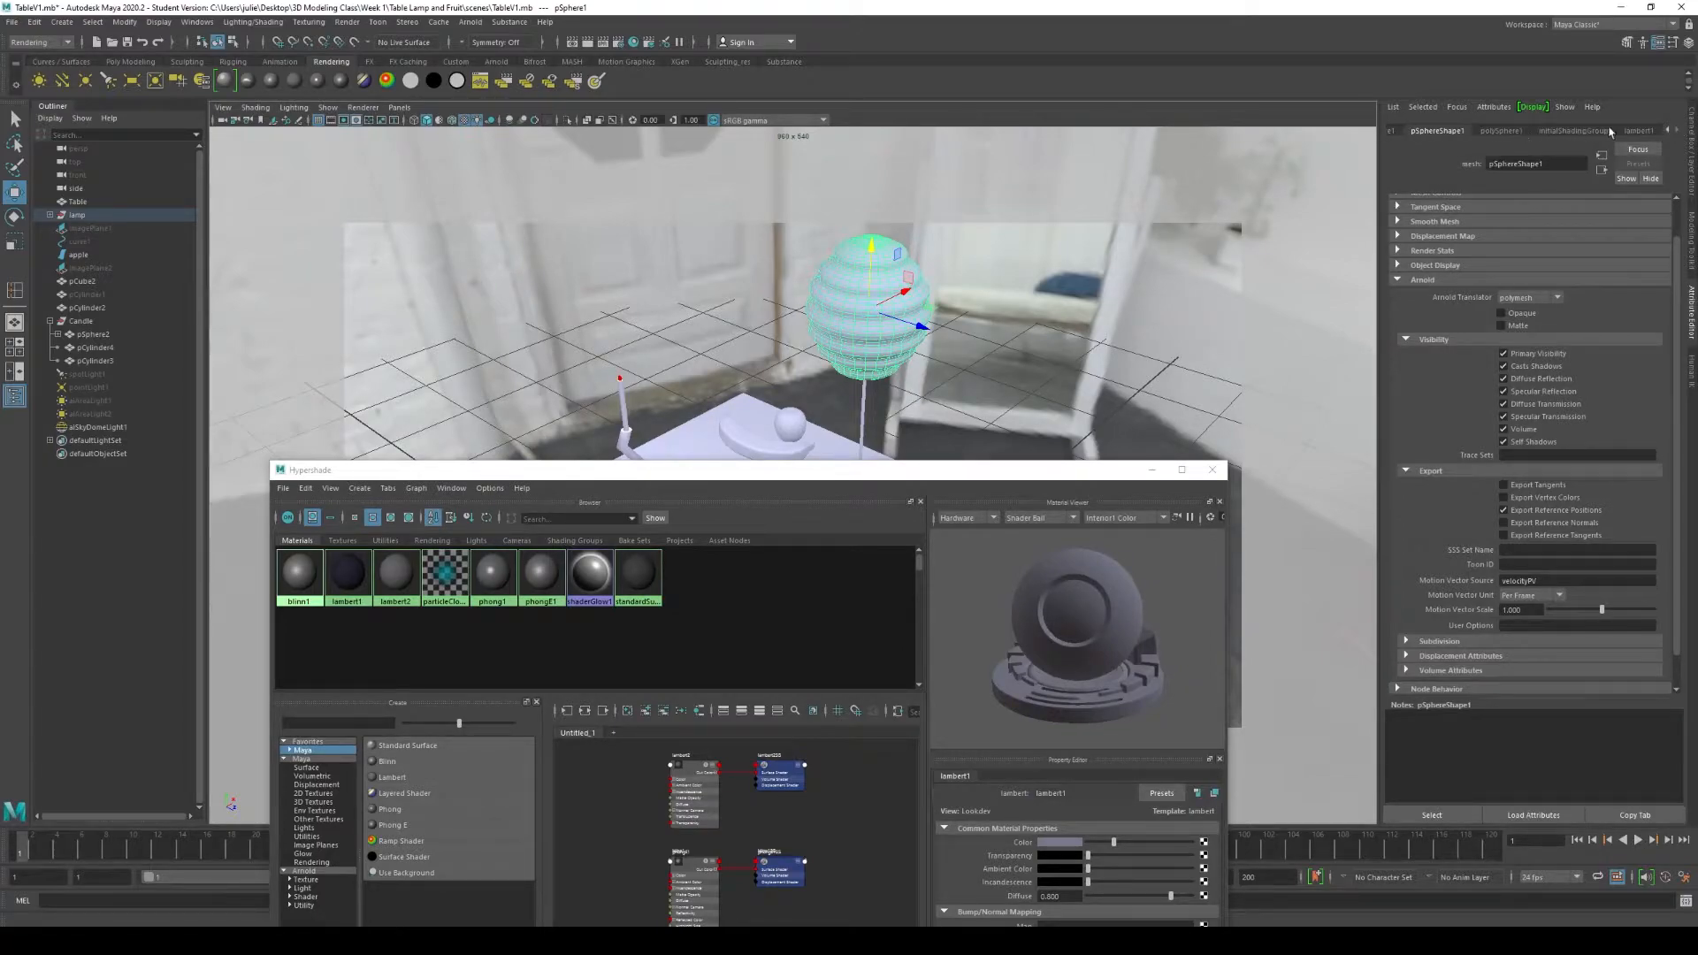
left_click(1638, 131)
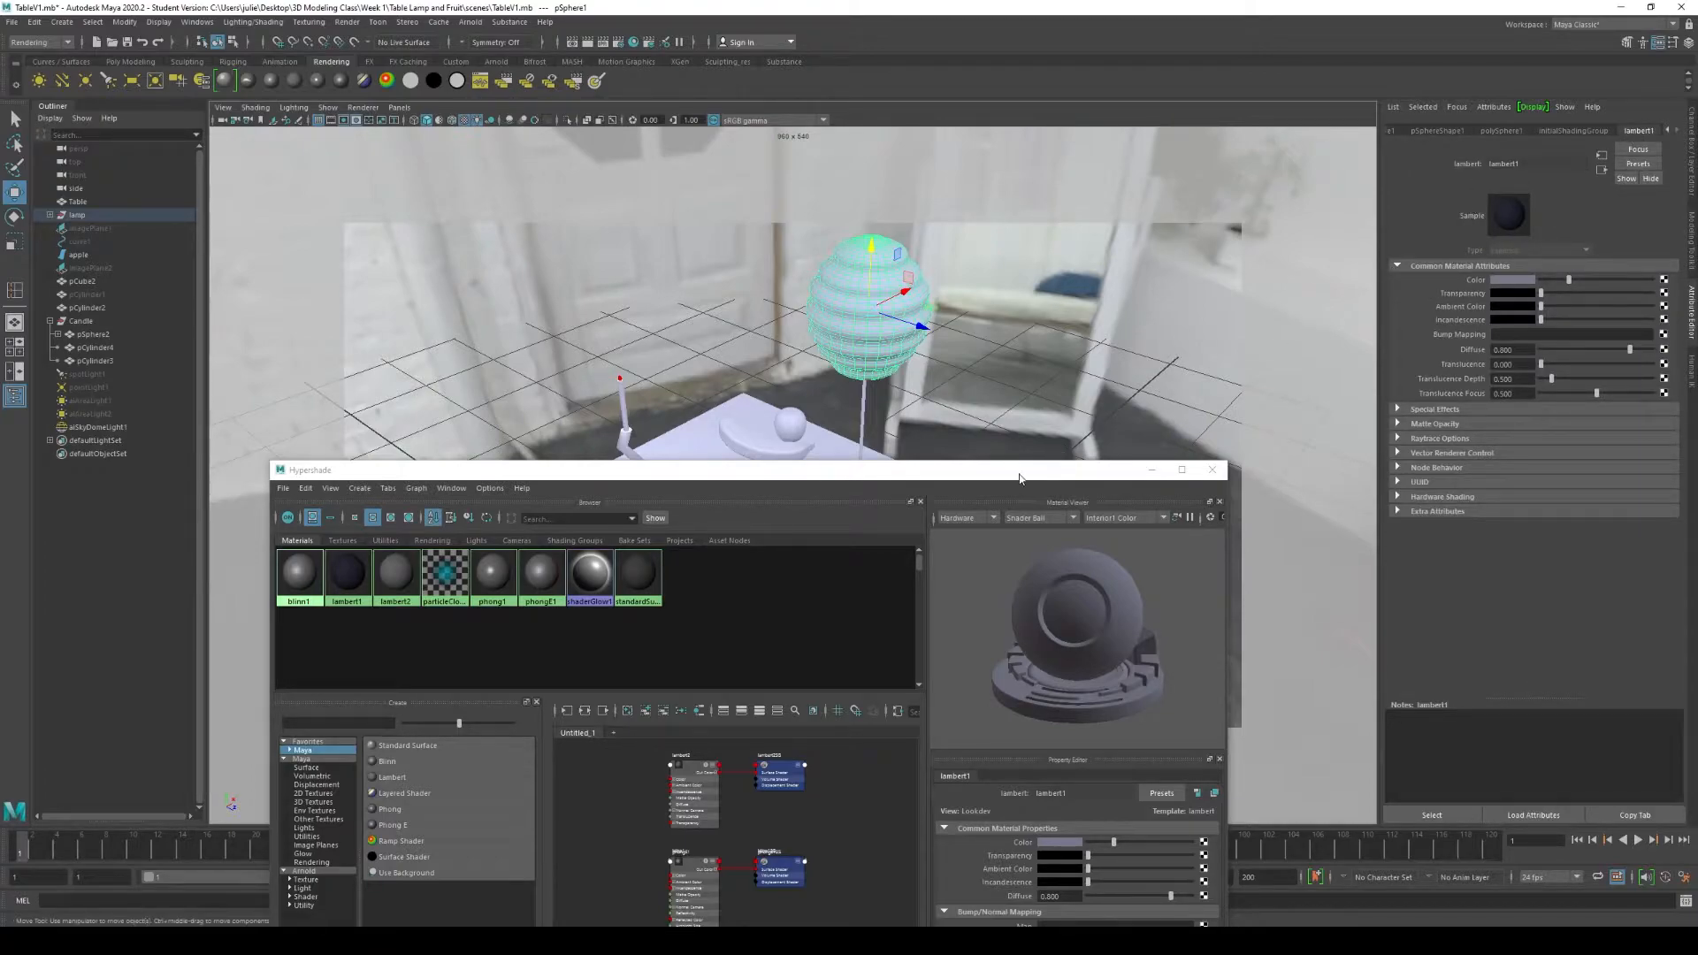
Step: Try to apply the lambert2 material swatch directly onto the candle holder in the viewport
left_click_drag(1023, 473, 1443, 192)
left_click(630, 488)
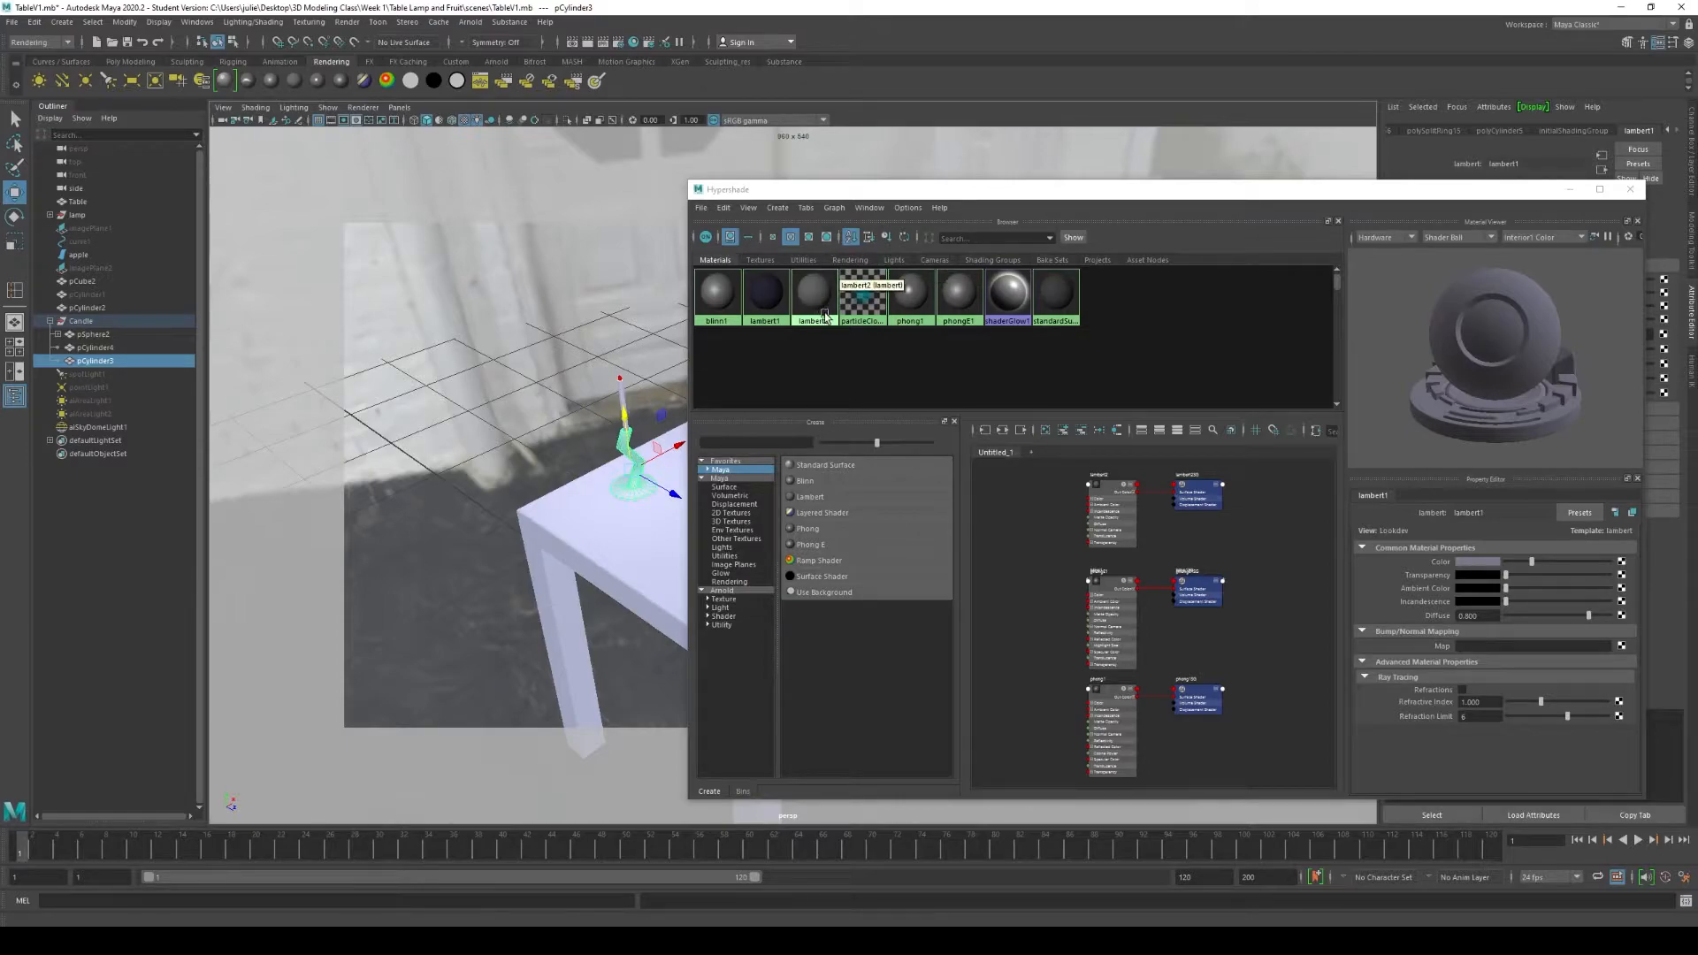
left_click(809, 313)
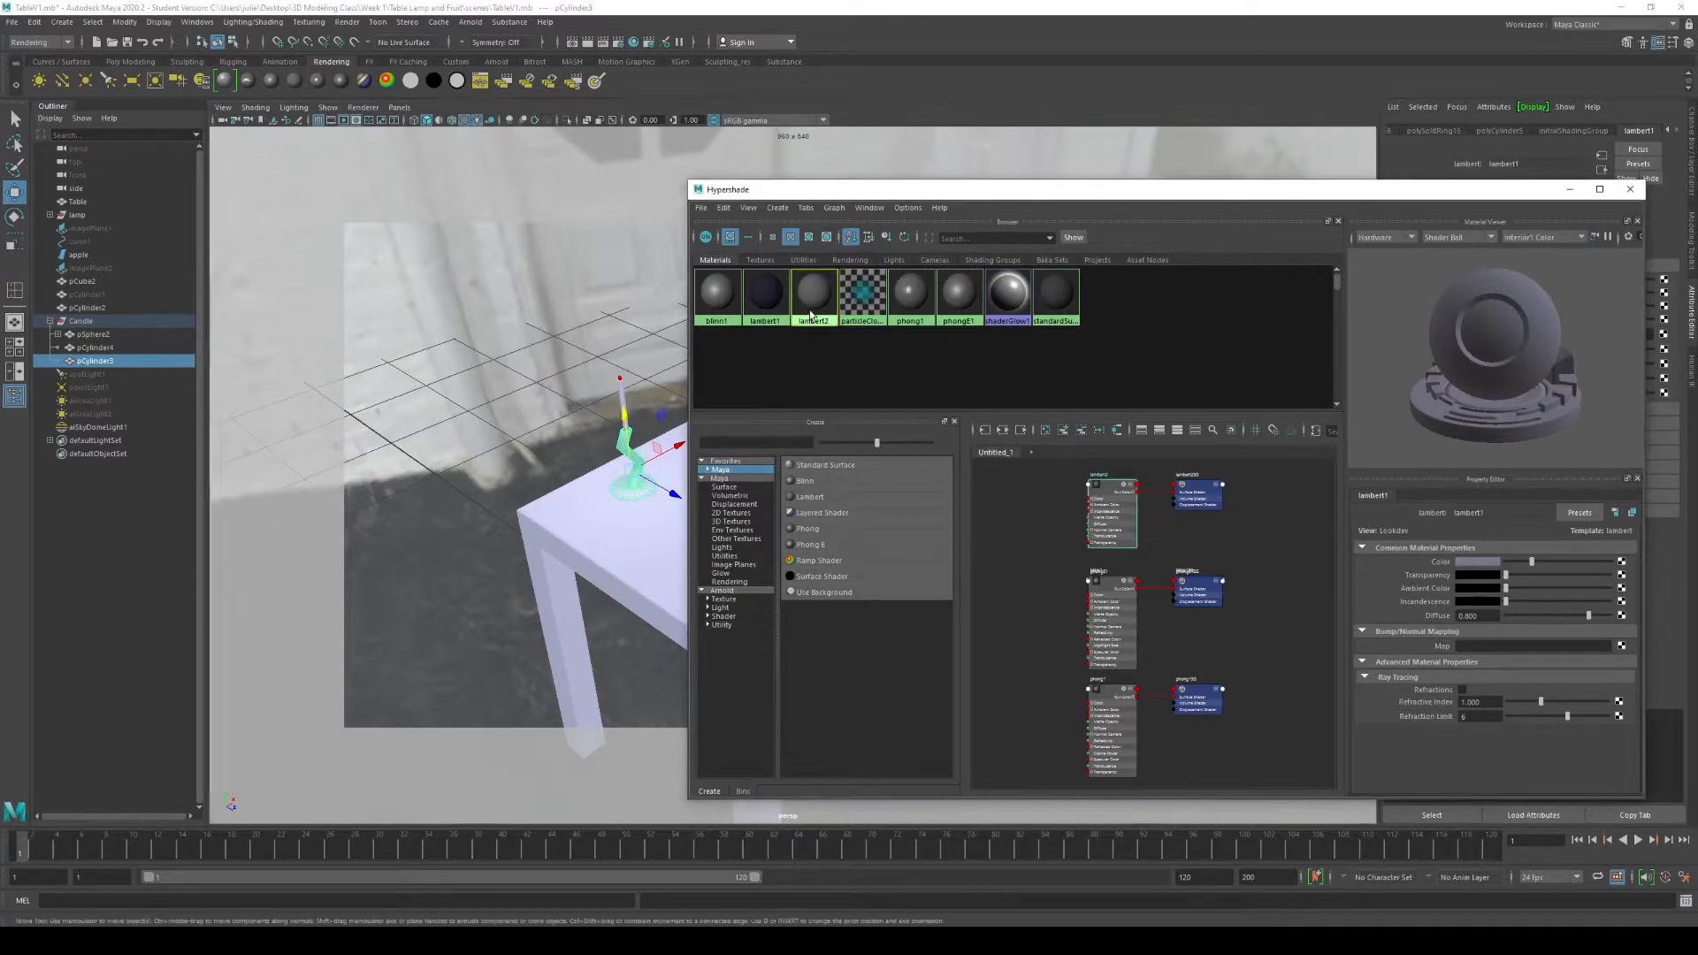
middle_click_drag(810, 313, 638, 482)
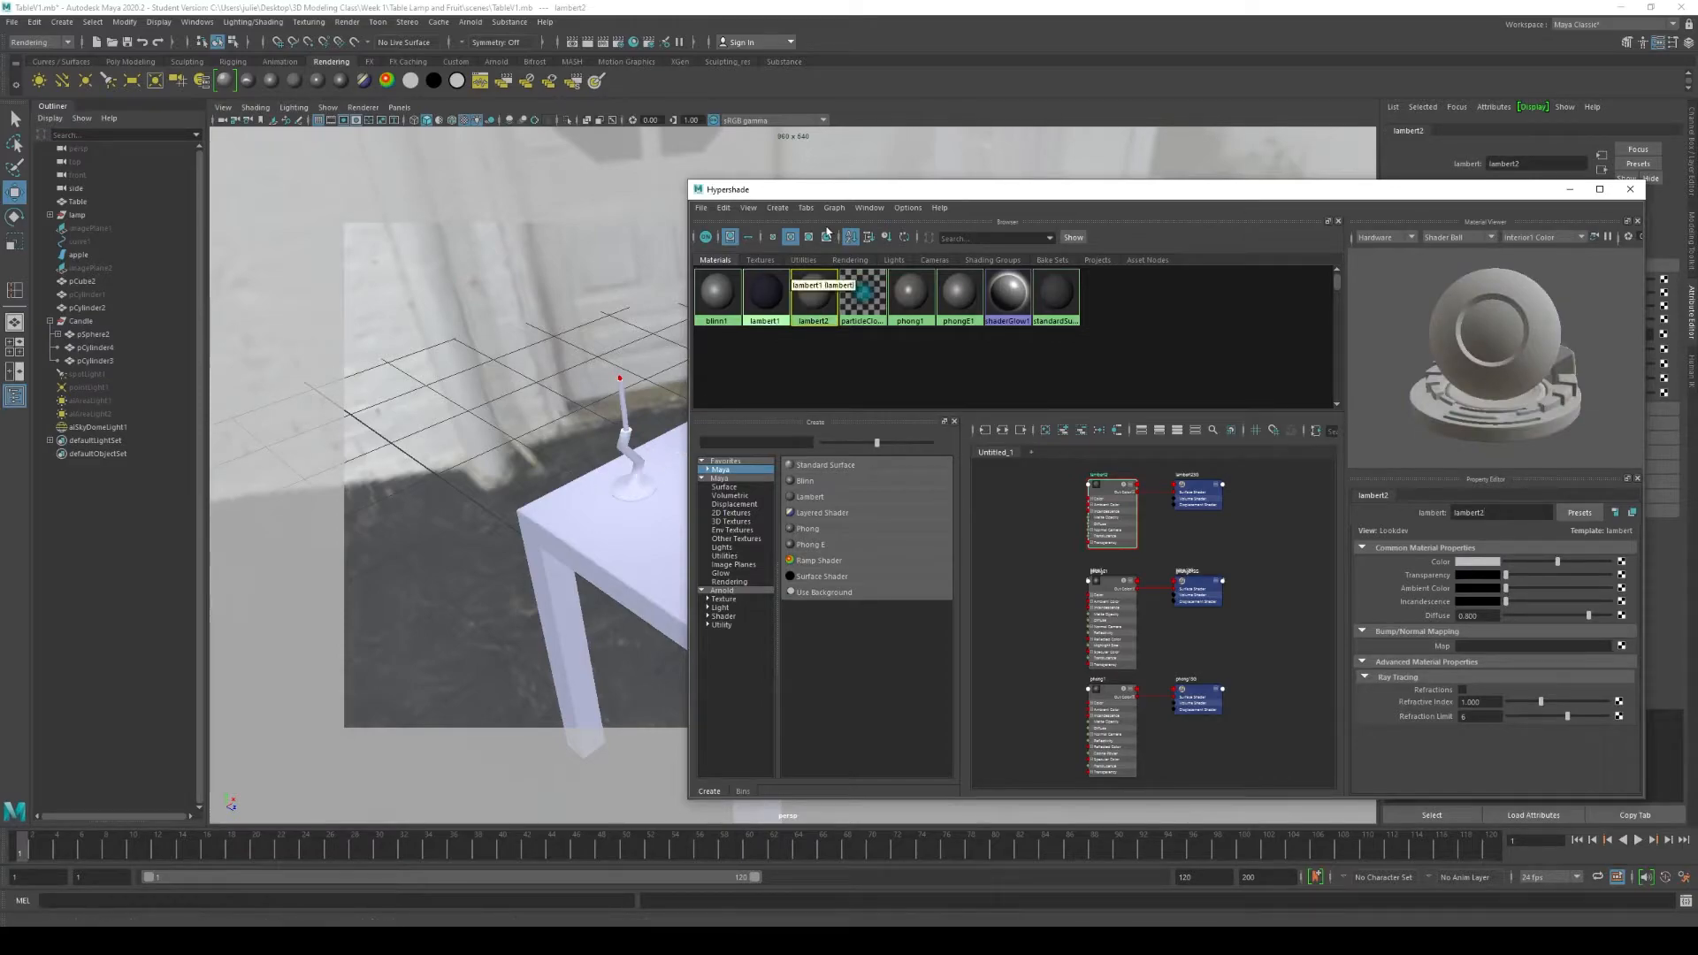
middle_click_drag(812, 304, 637, 485)
Step: Select the candle holder and assign the lambert2 material to it
left_click(637, 485)
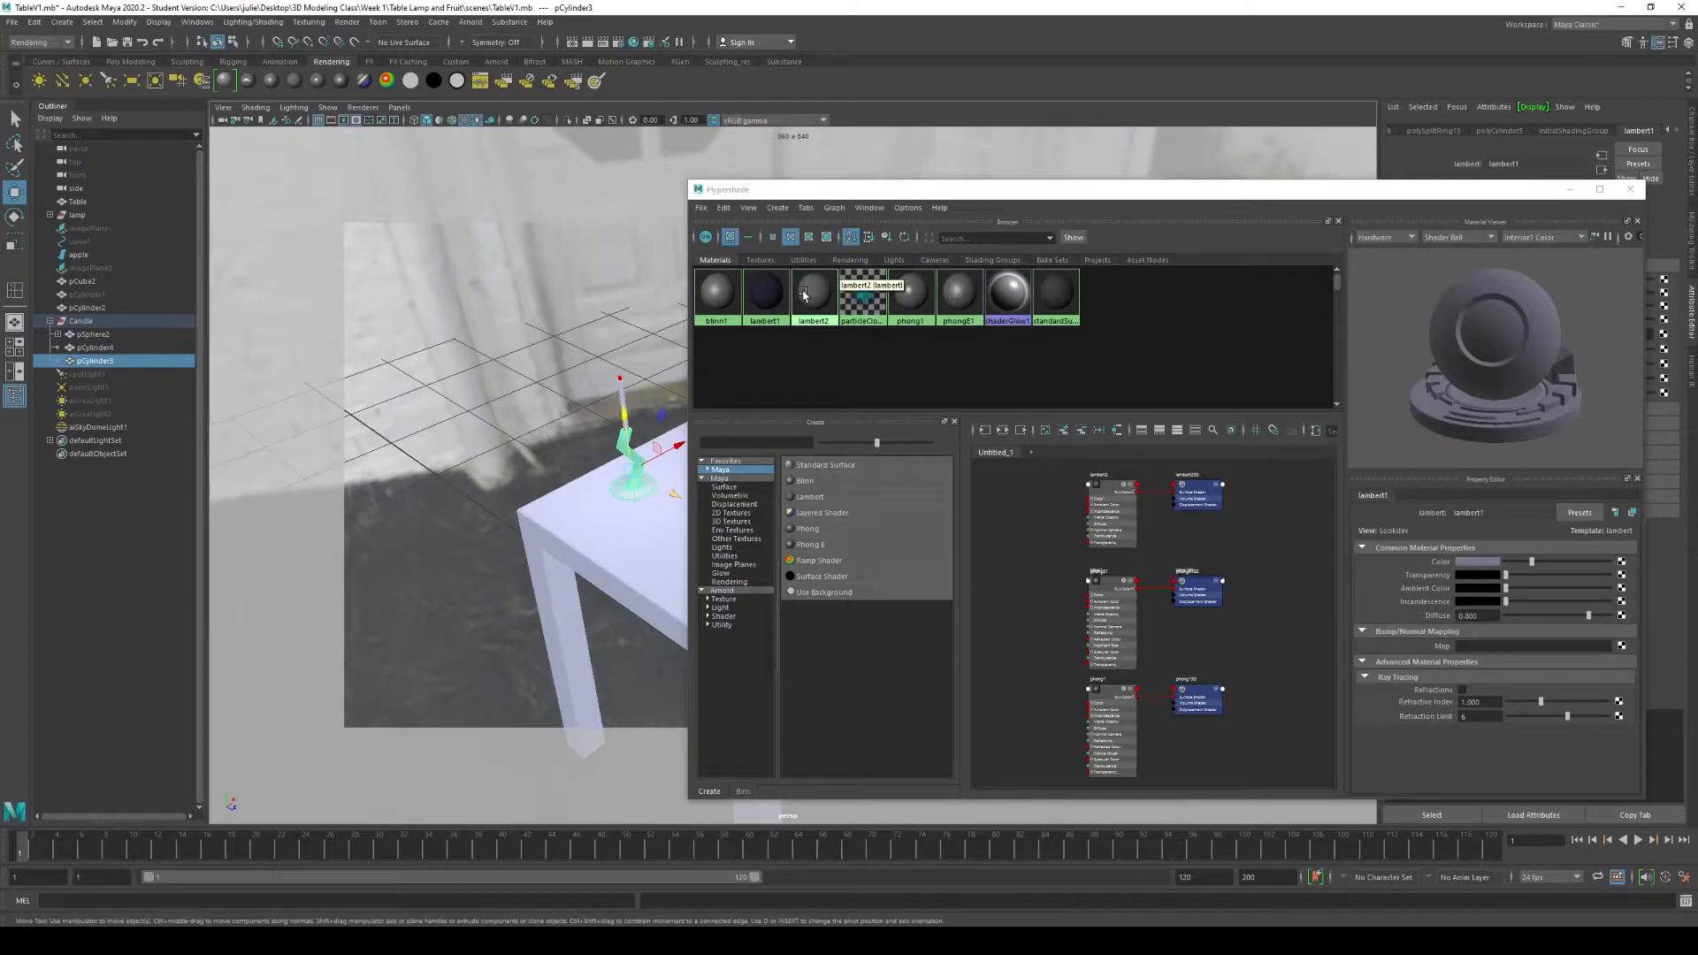
right_click(805, 296)
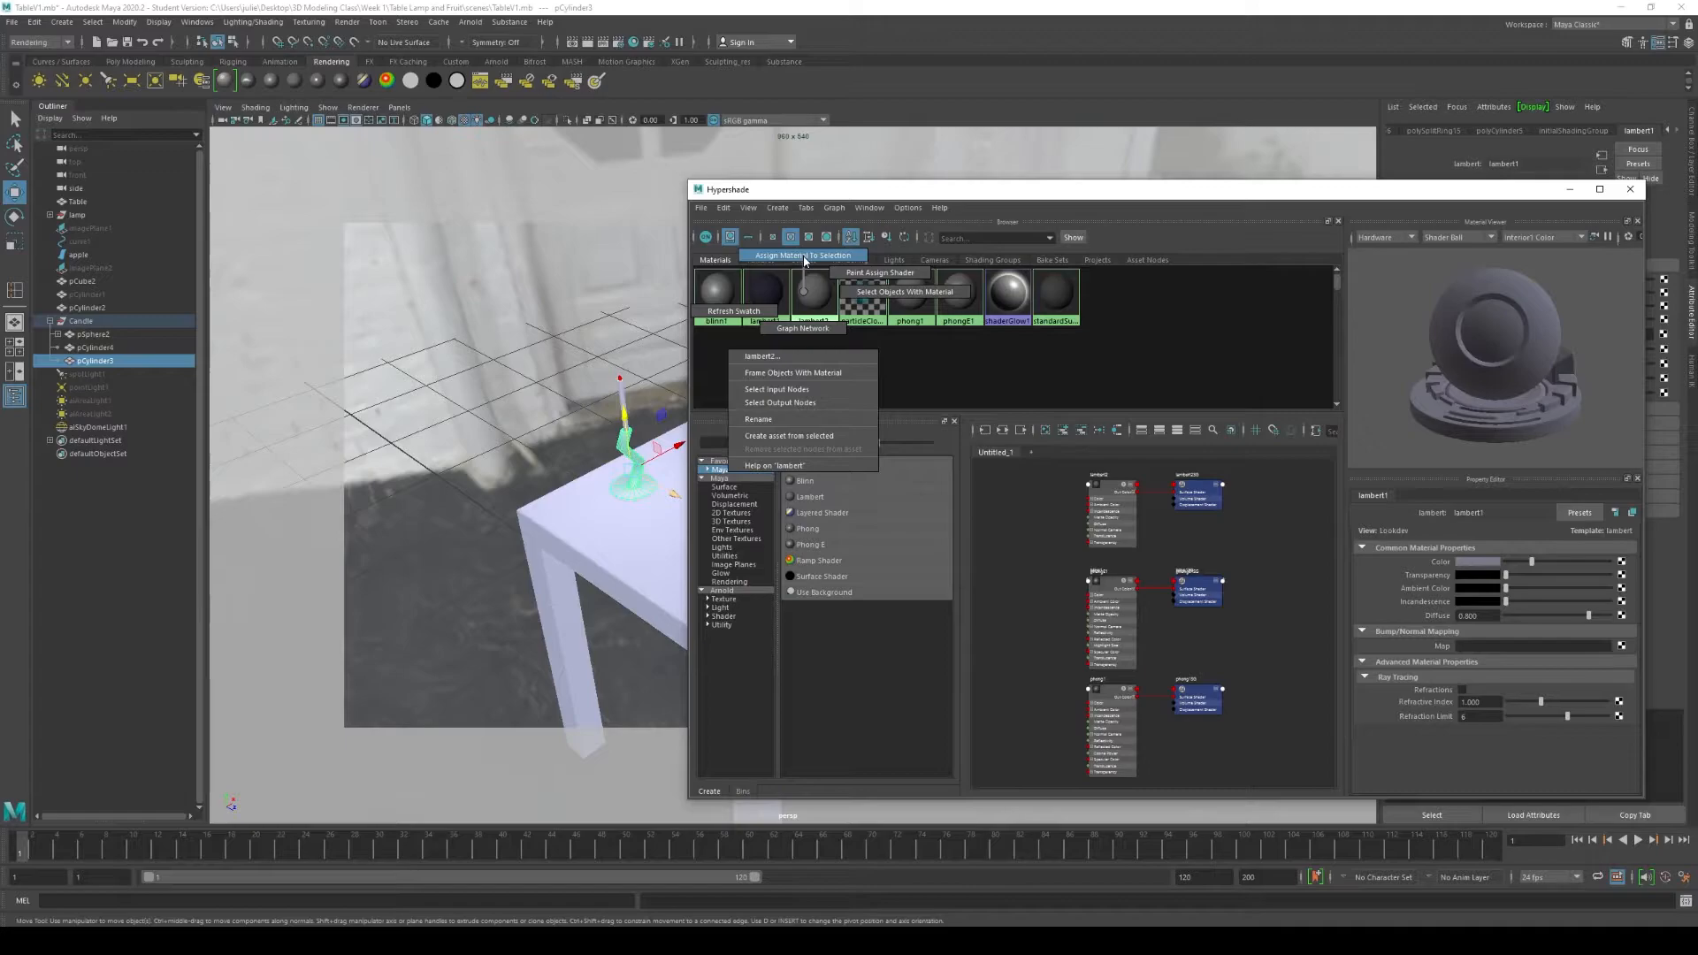
left_click(804, 257)
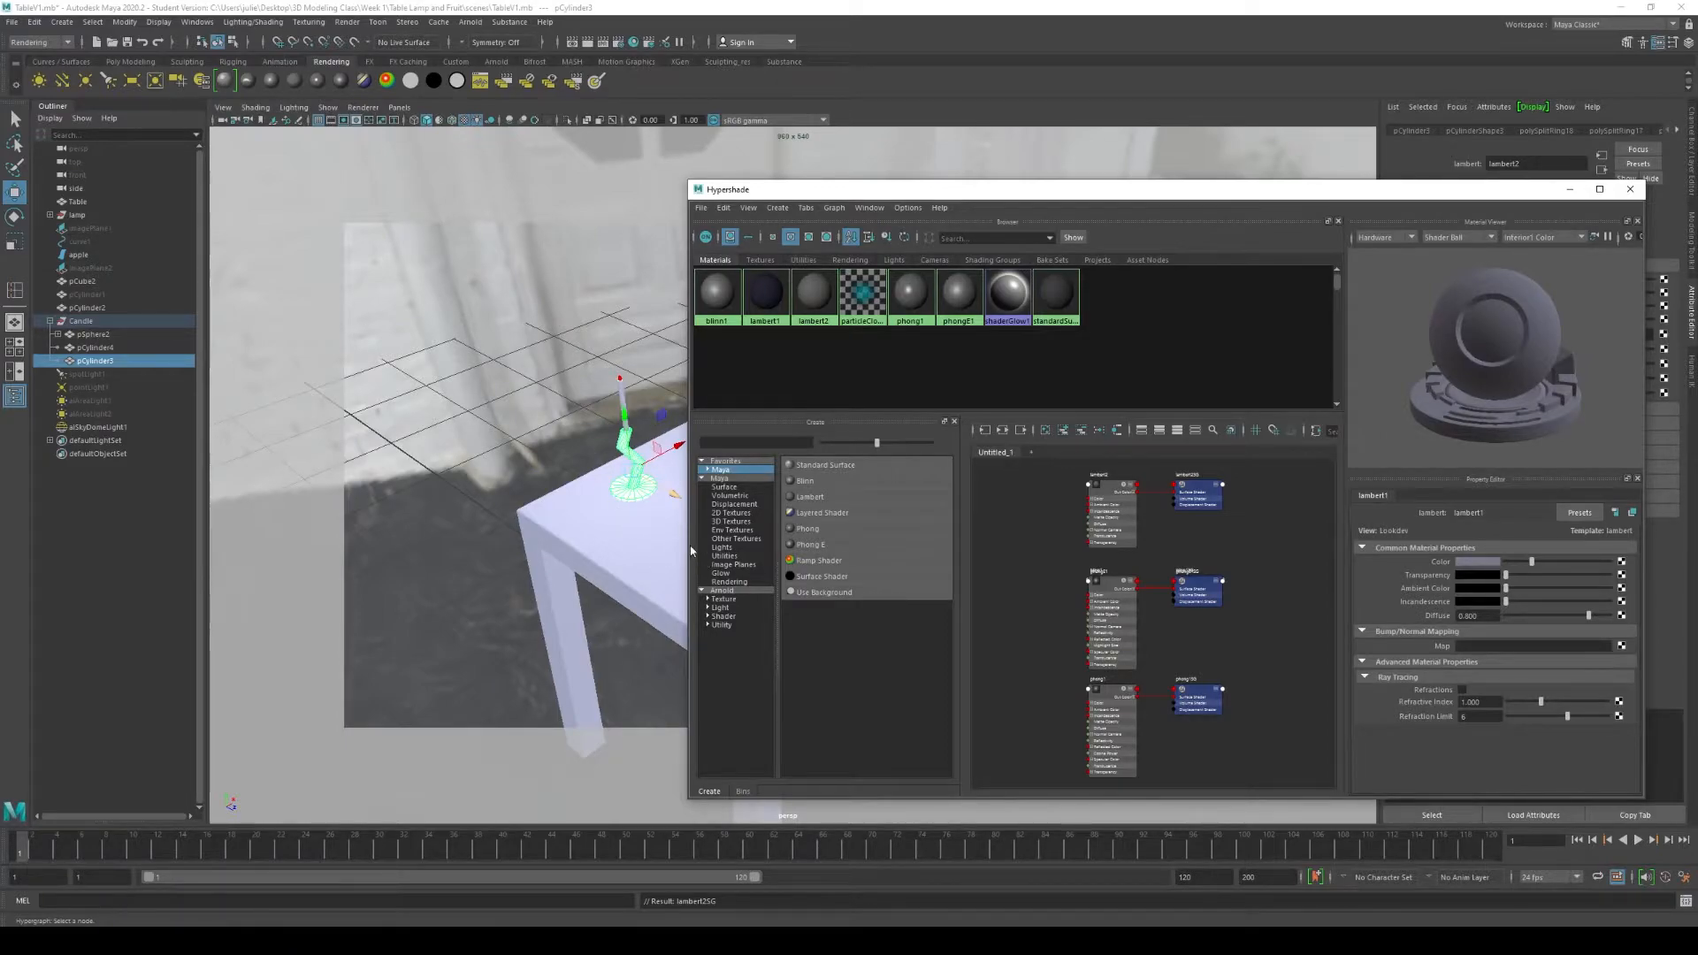
Step: Check which existing materials can be assigned to the candle holder from the viewport
scroll(590, 516, "up", 5)
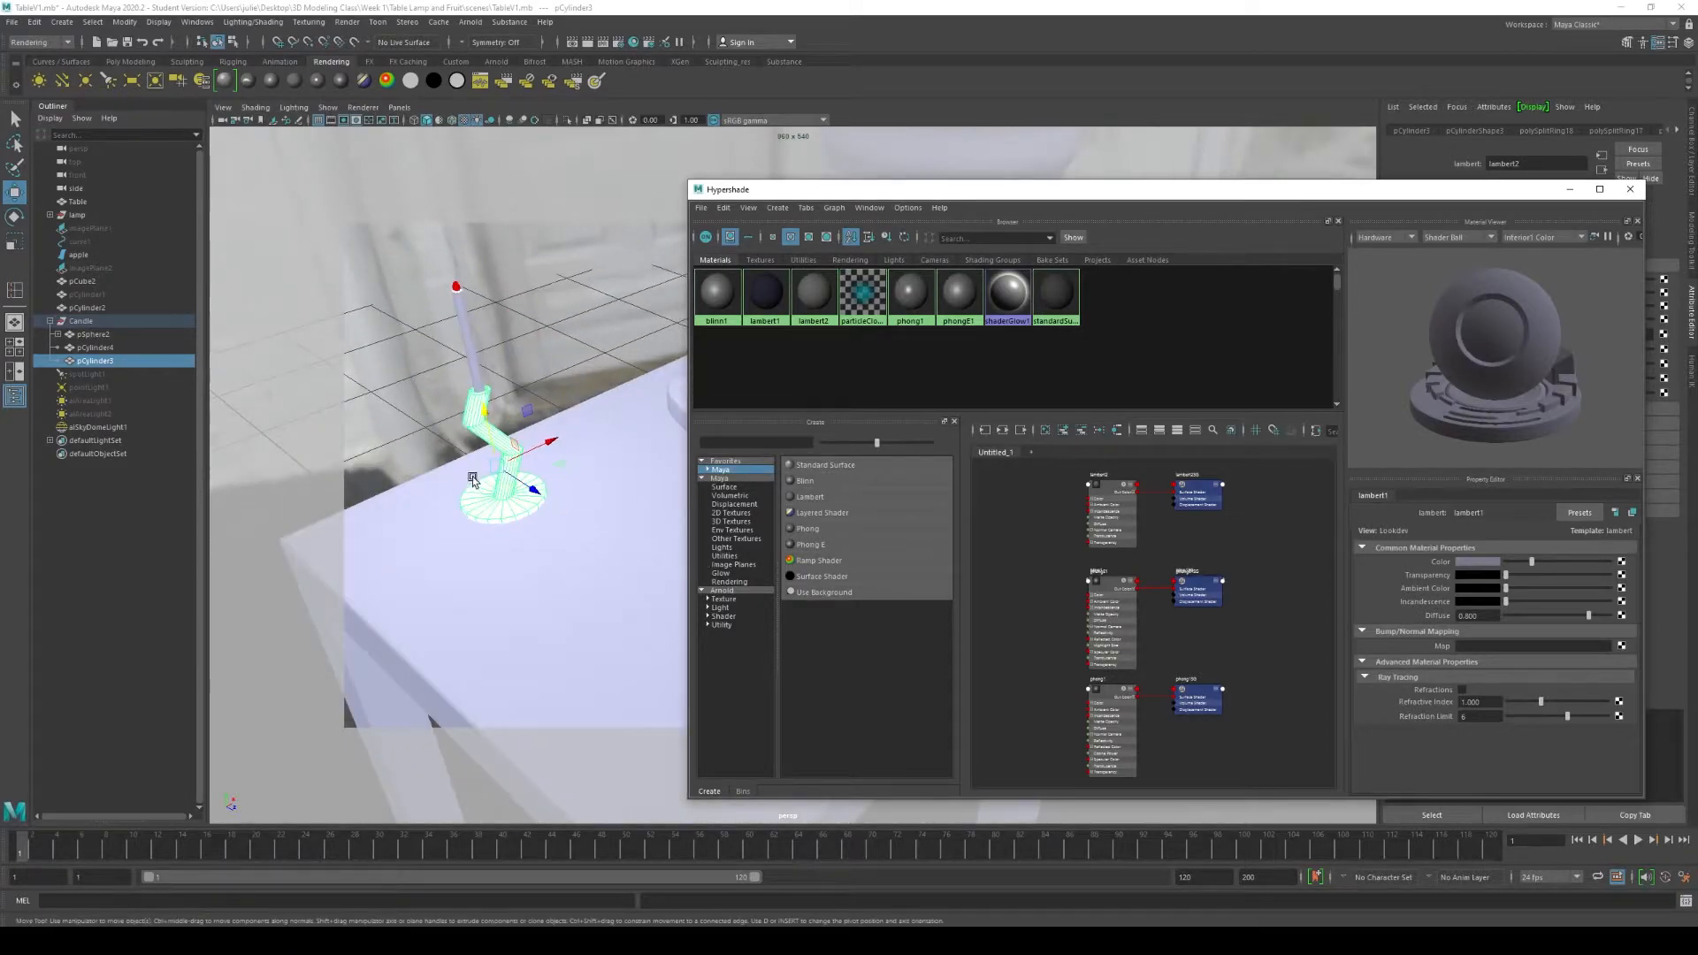
right_click(492, 516)
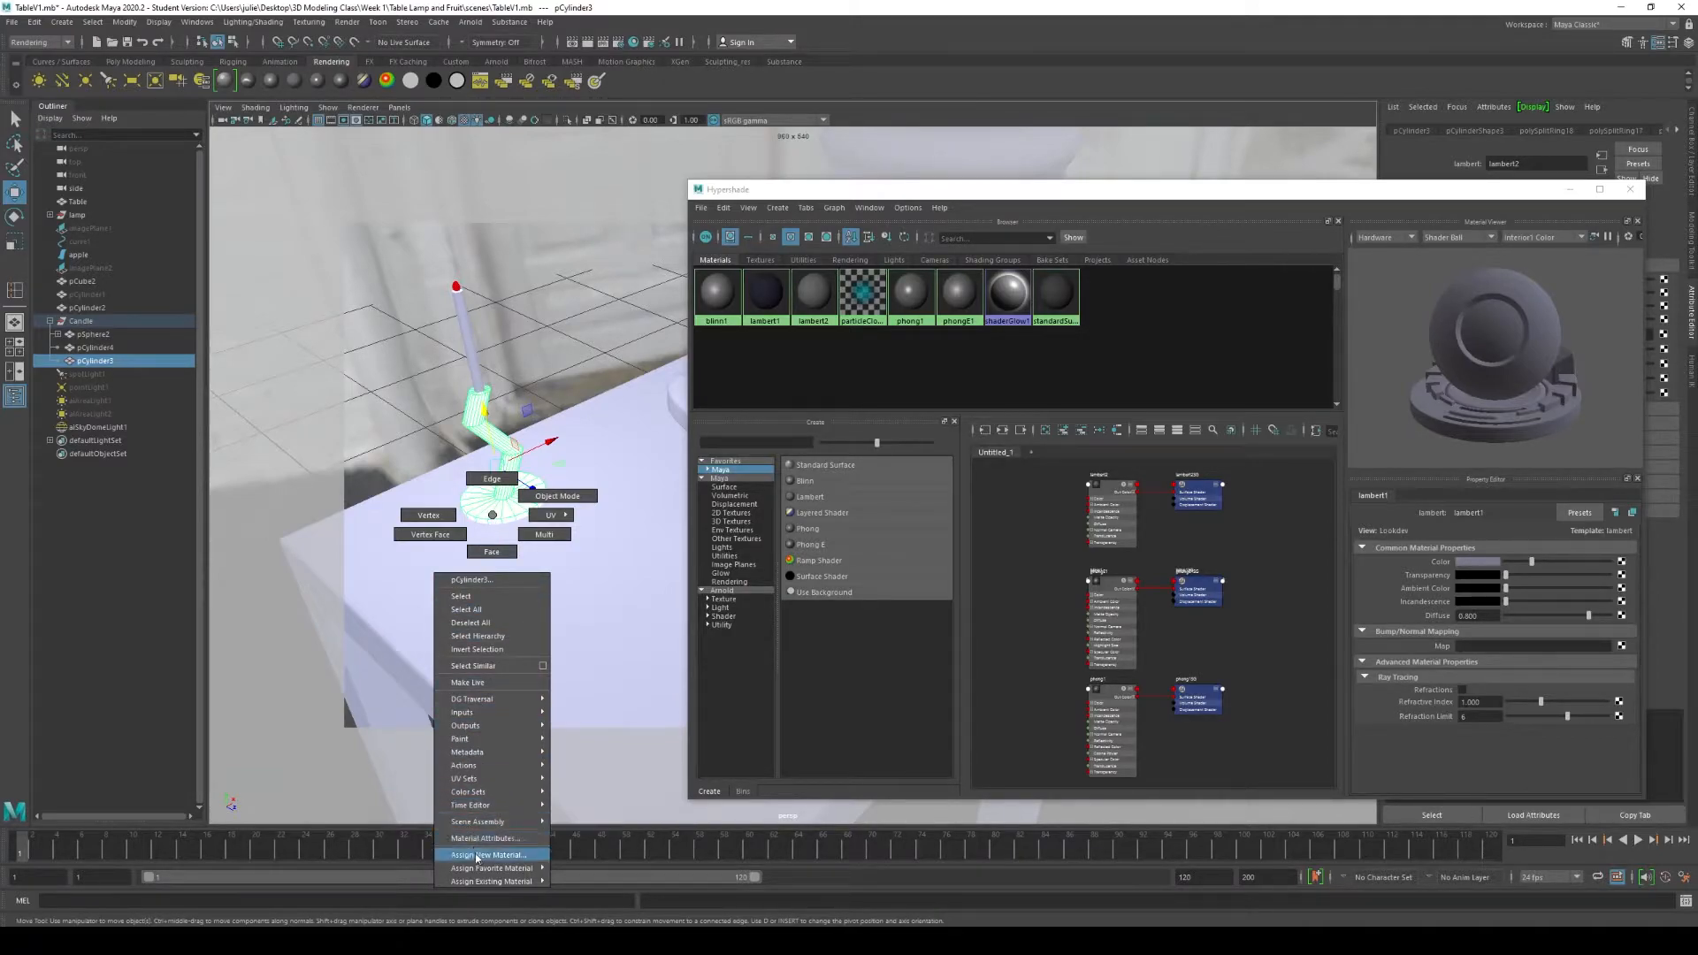
mouse_move(491, 882)
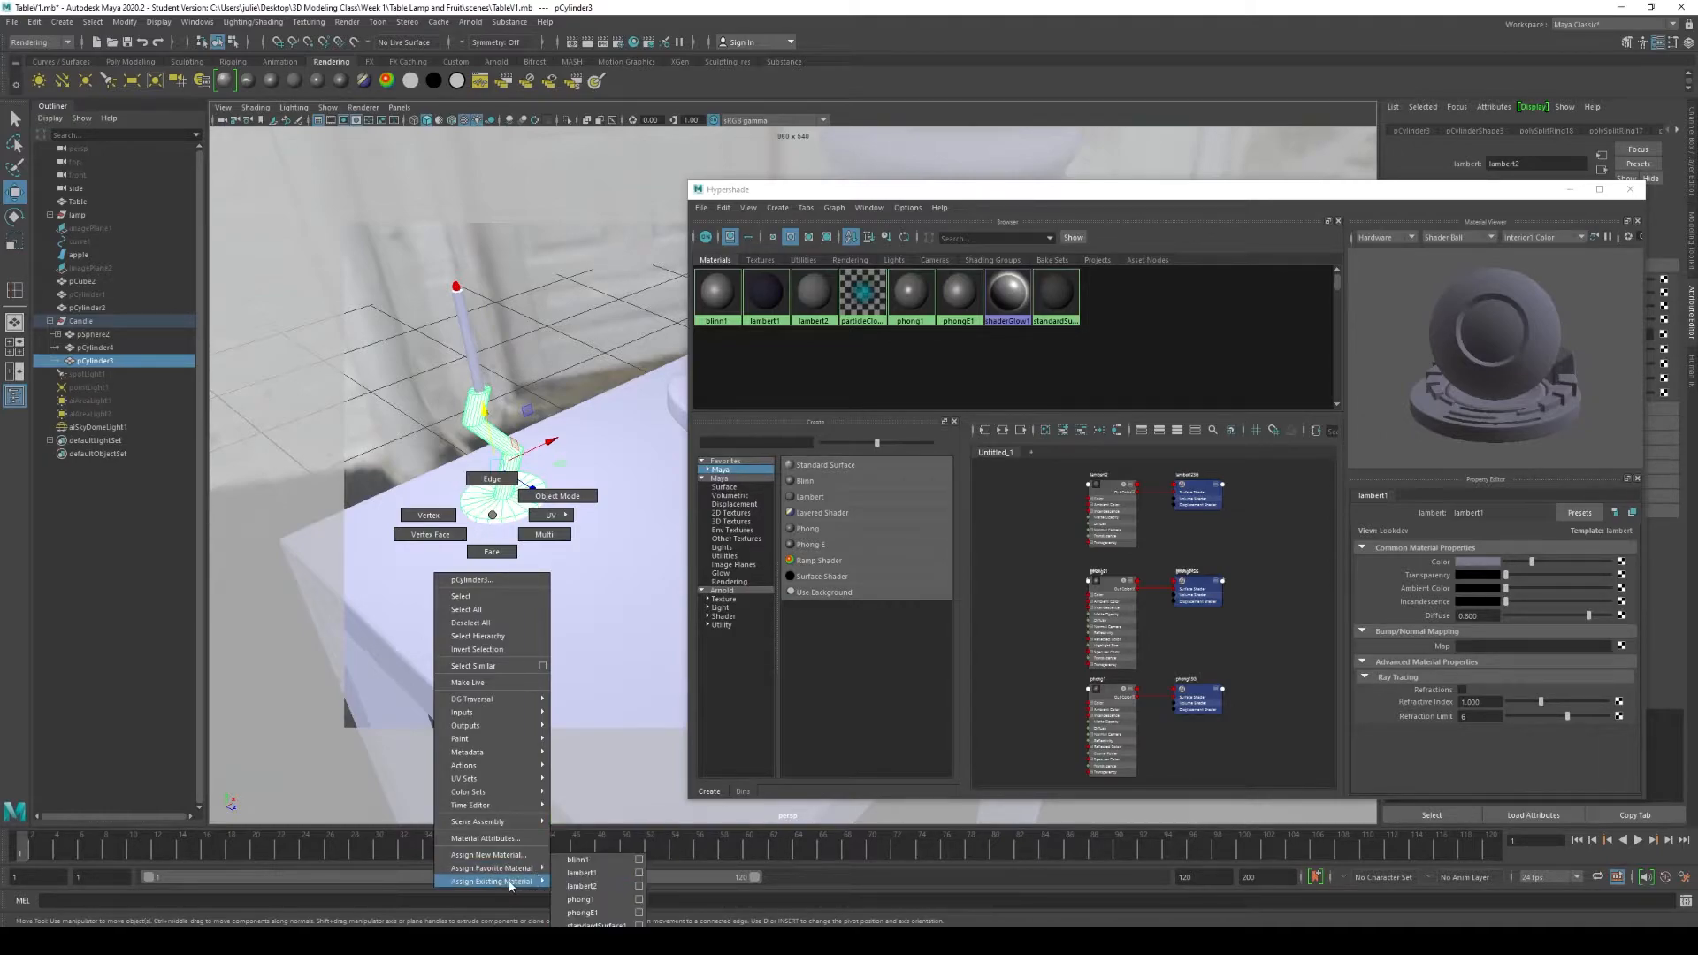
right_click_drag(510, 884, 511, 882)
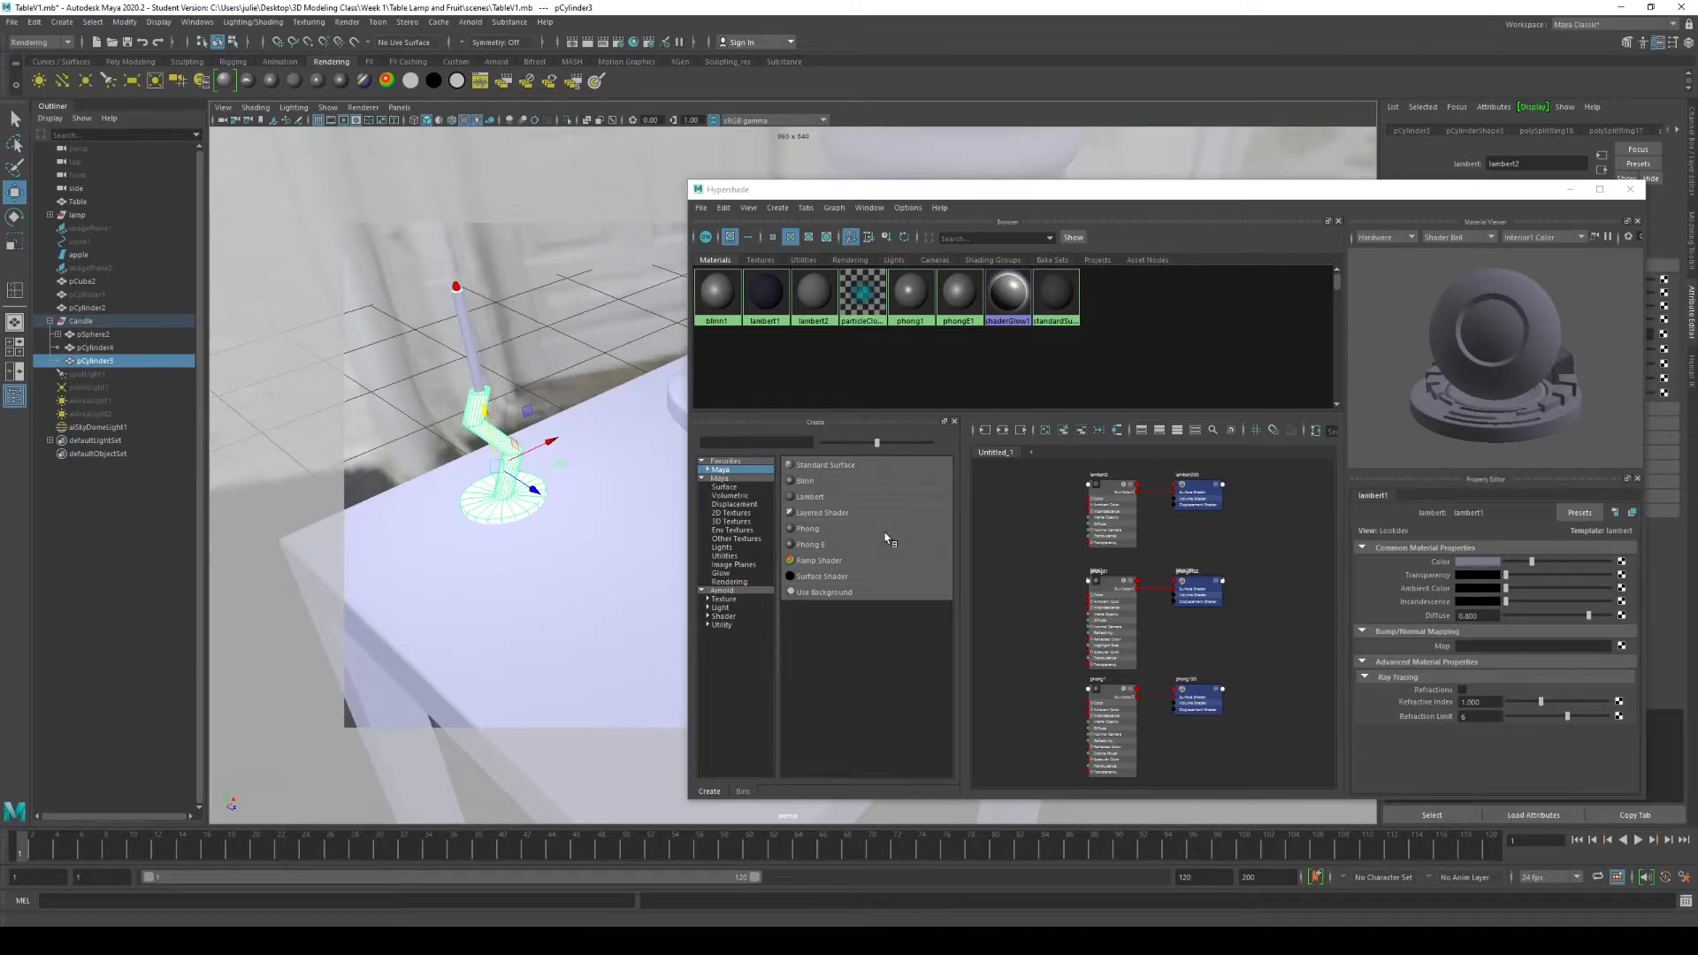
Step: Change the color of the lambert2 material to a pale aqua
left_click(807, 294)
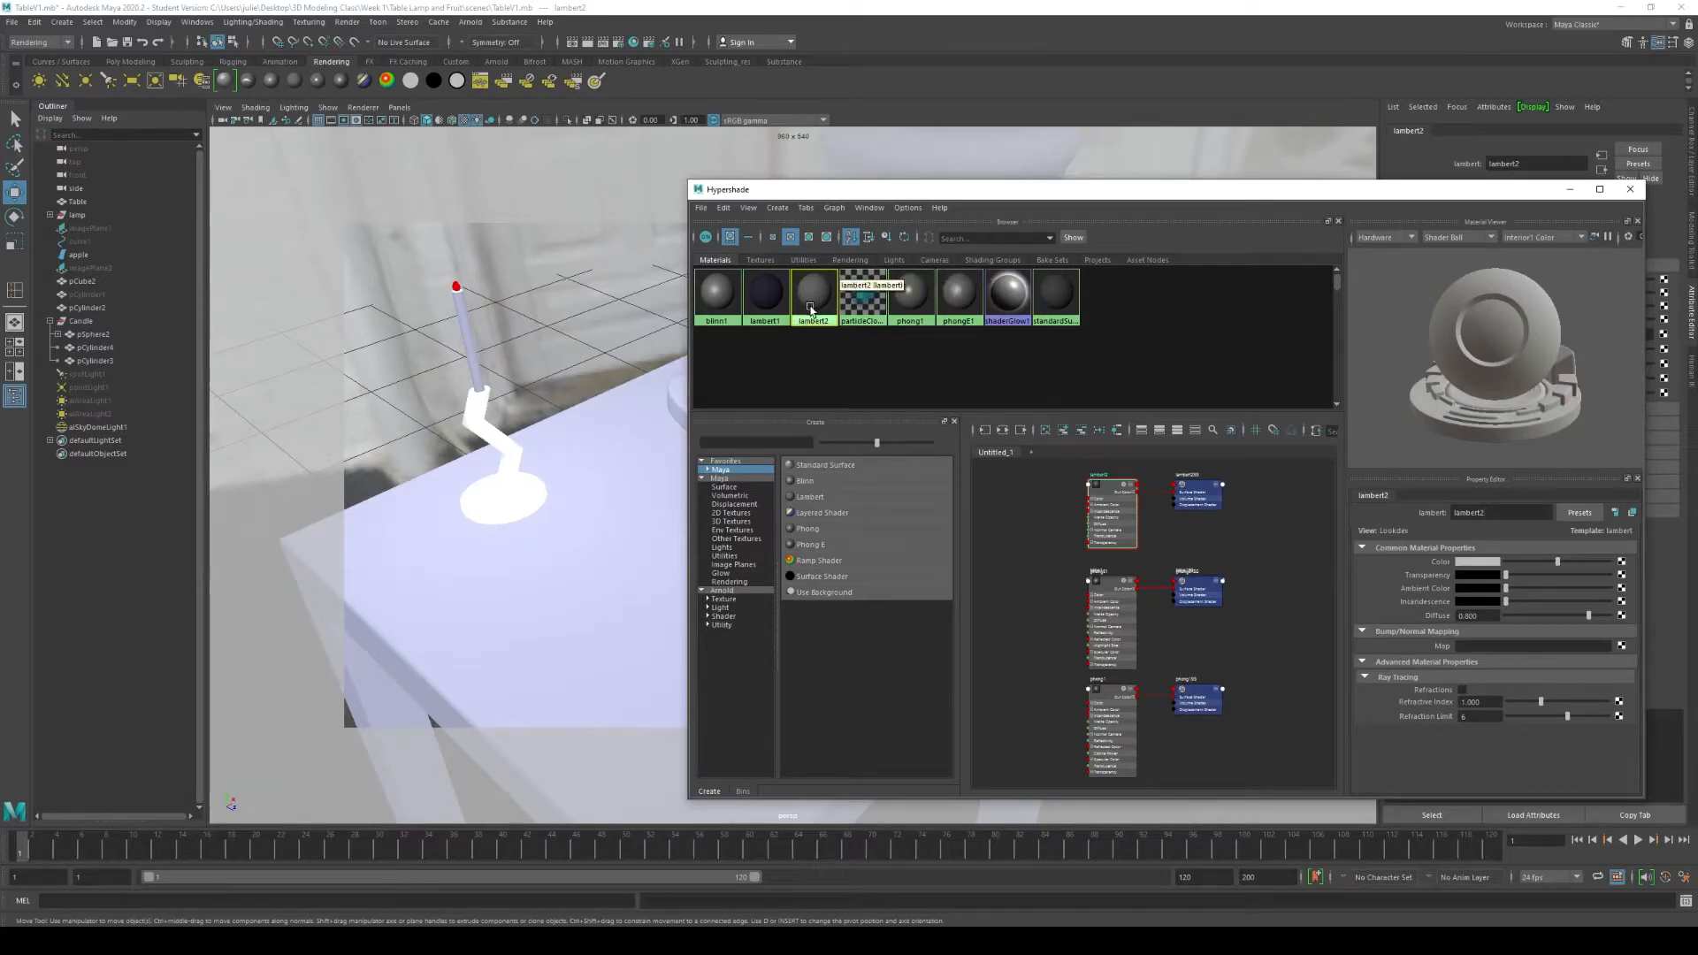
left_click_drag(1361, 194, 1127, 141)
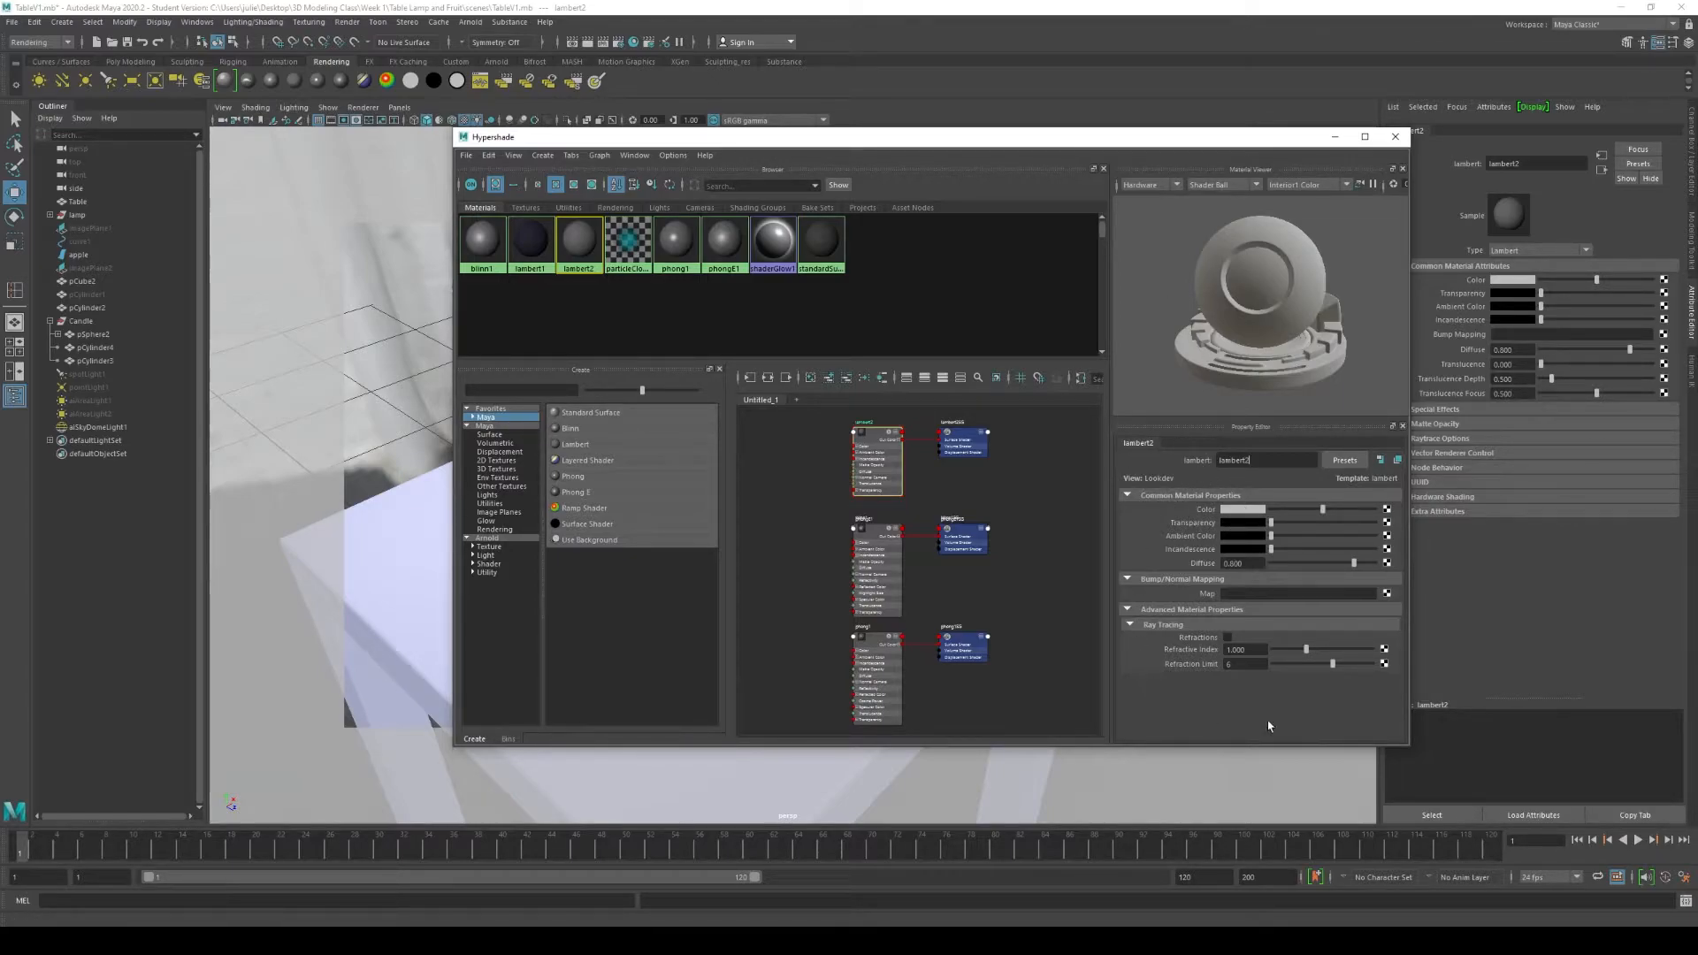
left_click(1254, 511)
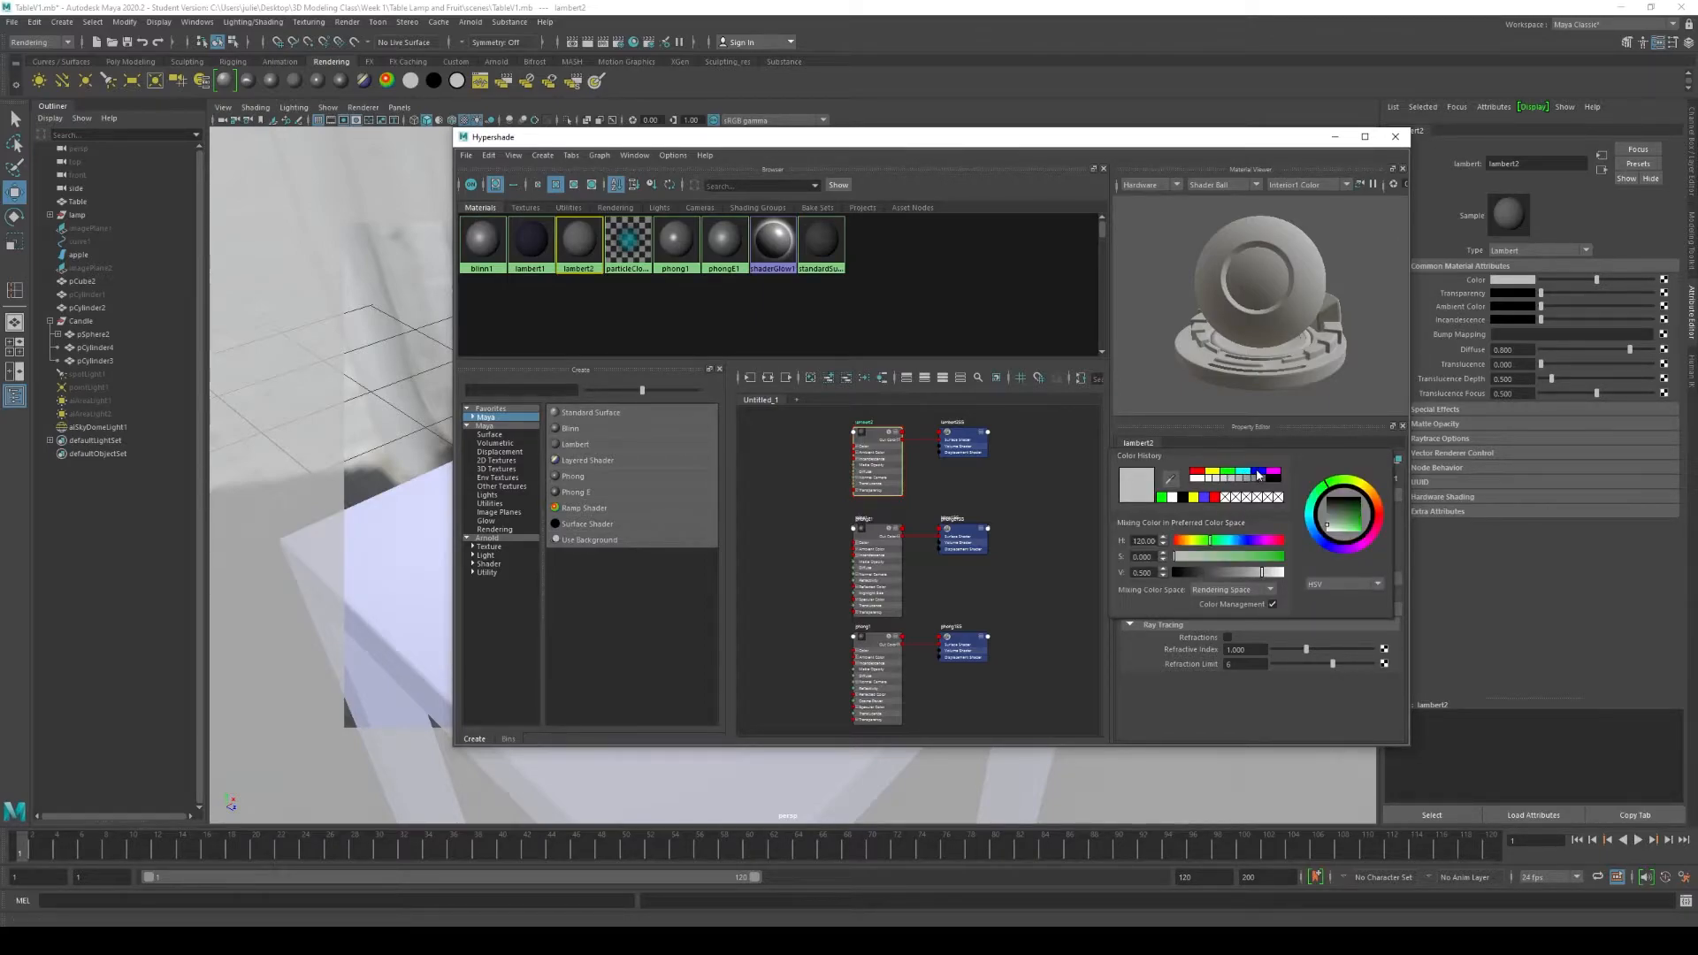
left_click(1259, 476)
left_click(1252, 511)
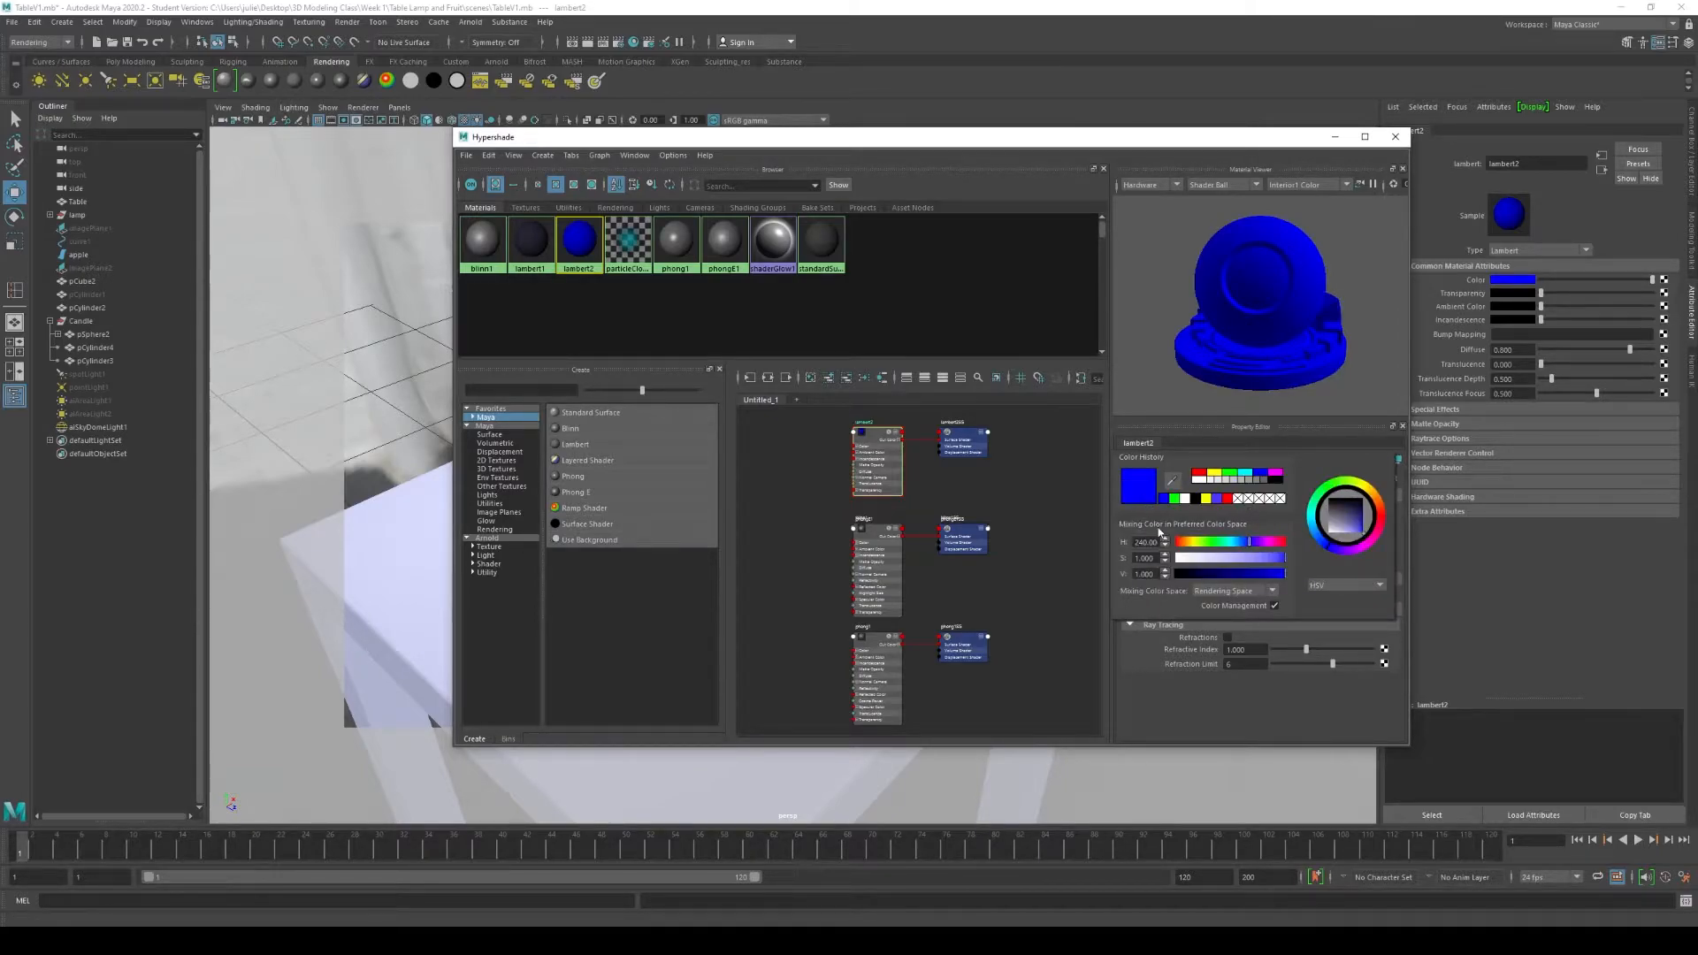
mouse_move(1220, 564)
left_mouse_down()
mouse_move(1242, 542)
mouse_move(1230, 547)
left_mouse_up()
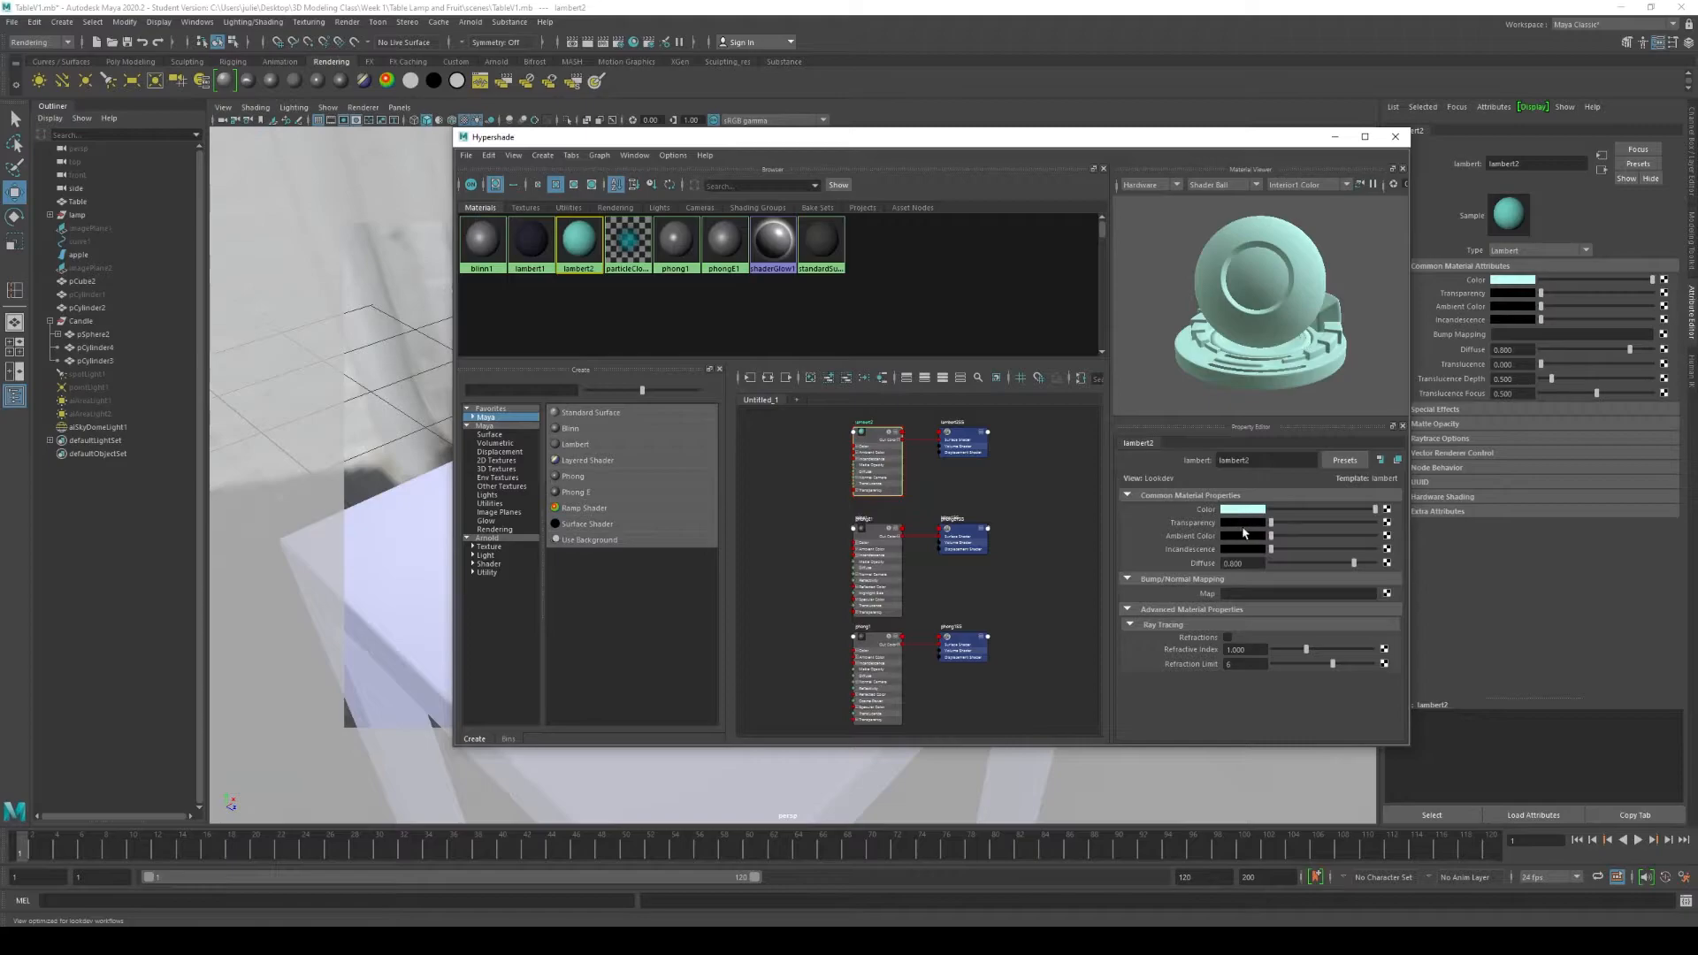
Step: Try out the transparency and ambient color of the lambert2 material, returning both to black
mouse_move(1271, 526)
left_mouse_down()
mouse_move(1334, 526)
mouse_move(1277, 537)
left_mouse_up()
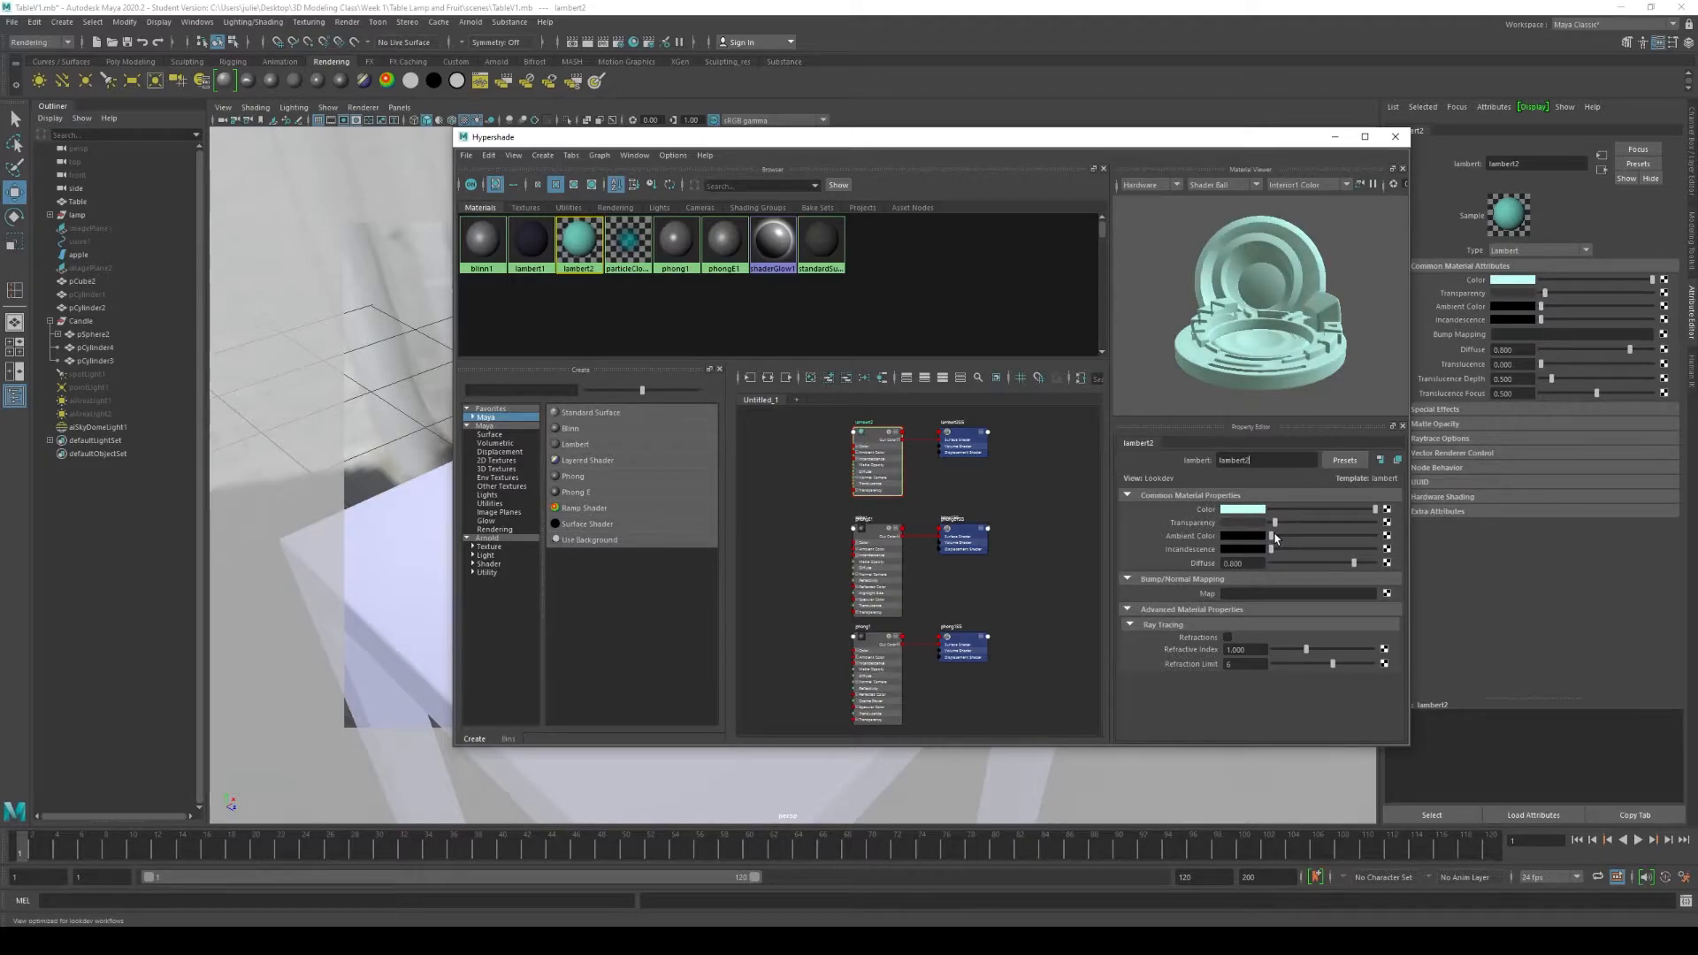
mouse_move(1273, 538)
left_mouse_down()
mouse_move(1290, 547)
mouse_move(1270, 546)
left_mouse_up()
left_click_drag(1278, 524, 1263, 529)
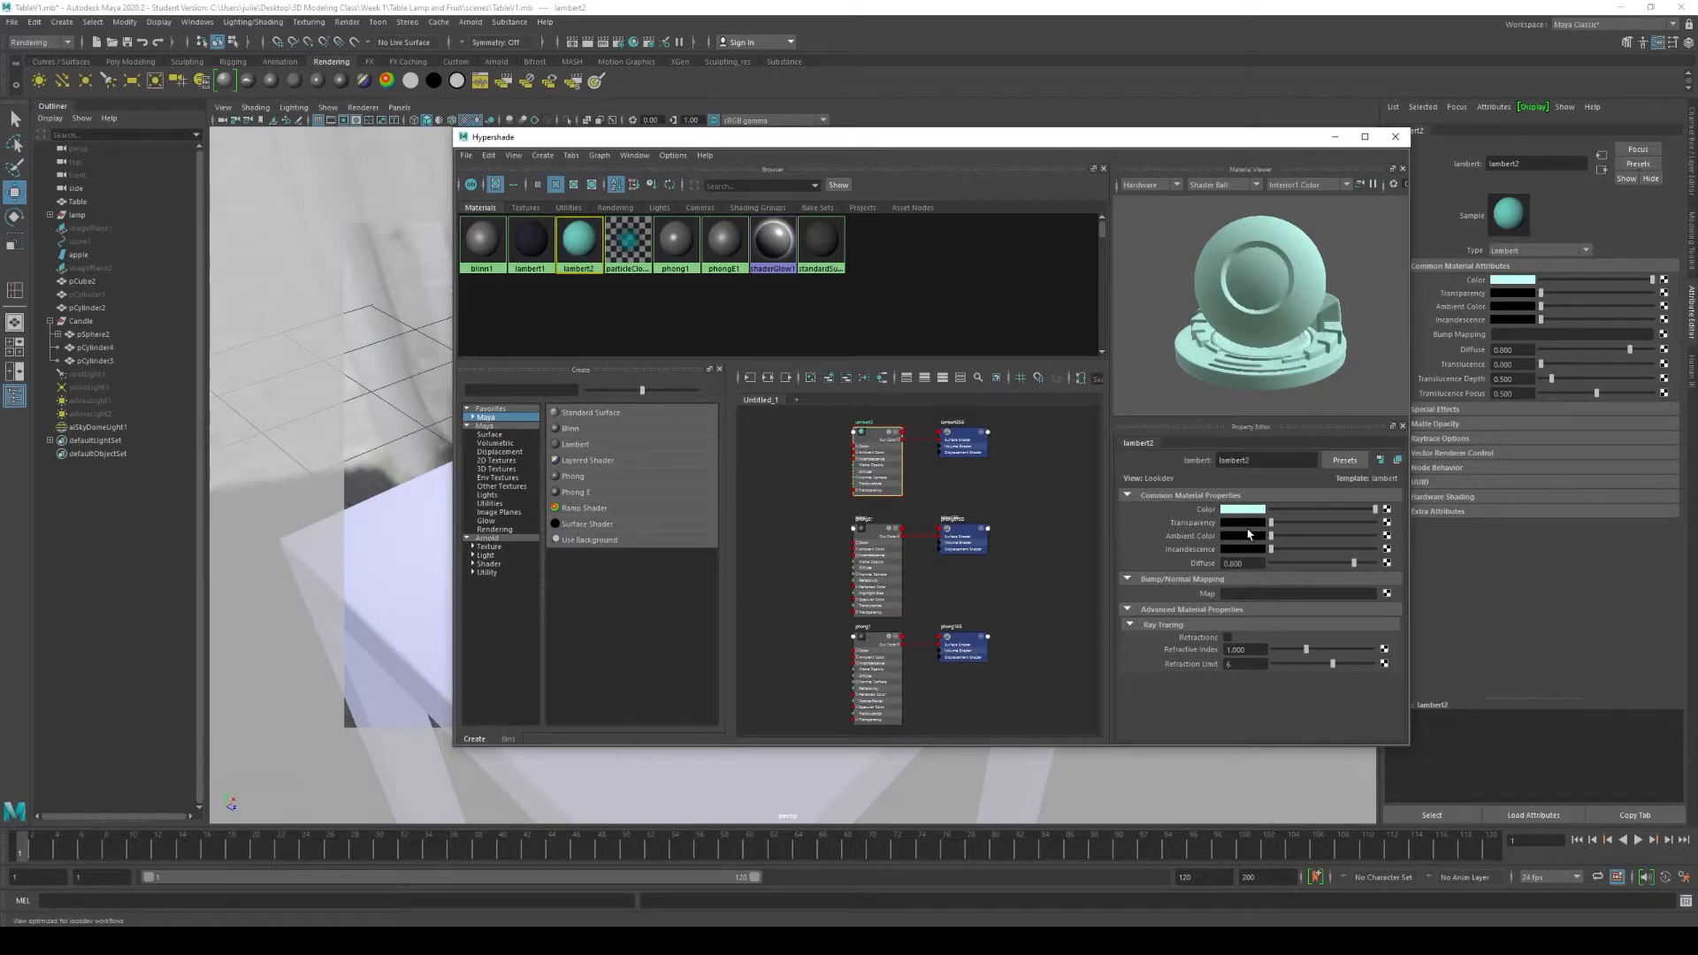
Step: Turn on textured shaded display in the viewport and examine the lambert2 material on the candle holder
left_click_drag(1256, 142, 1459, 193)
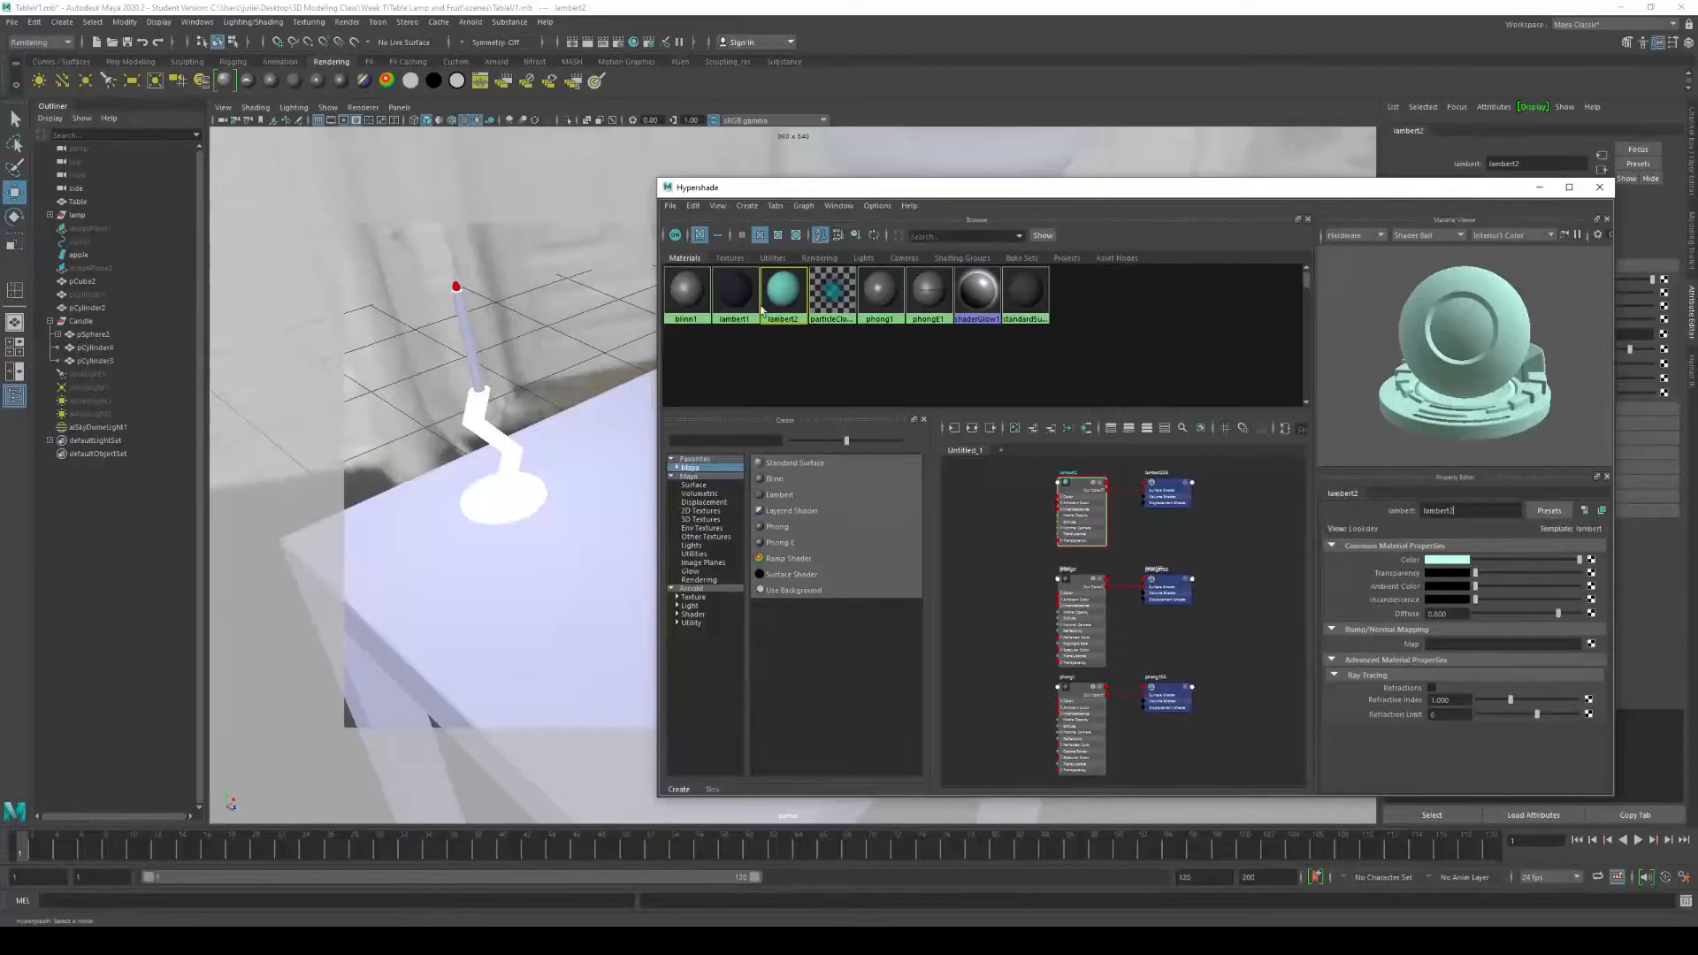
left_click(473, 429)
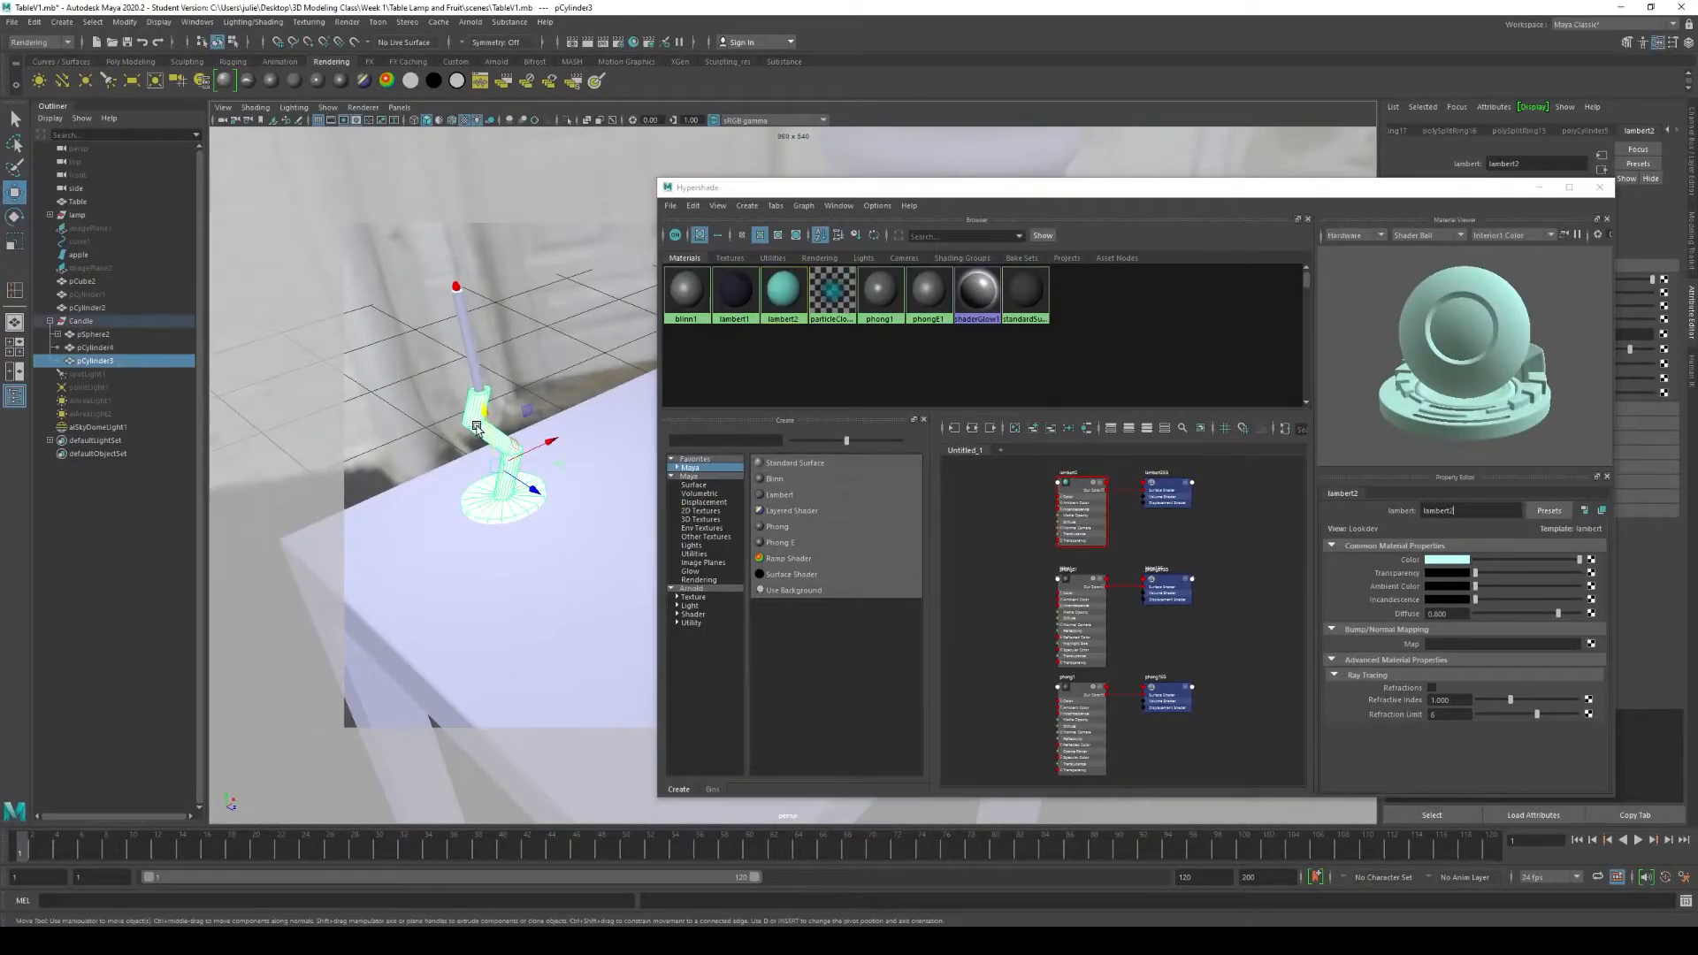
key("6")
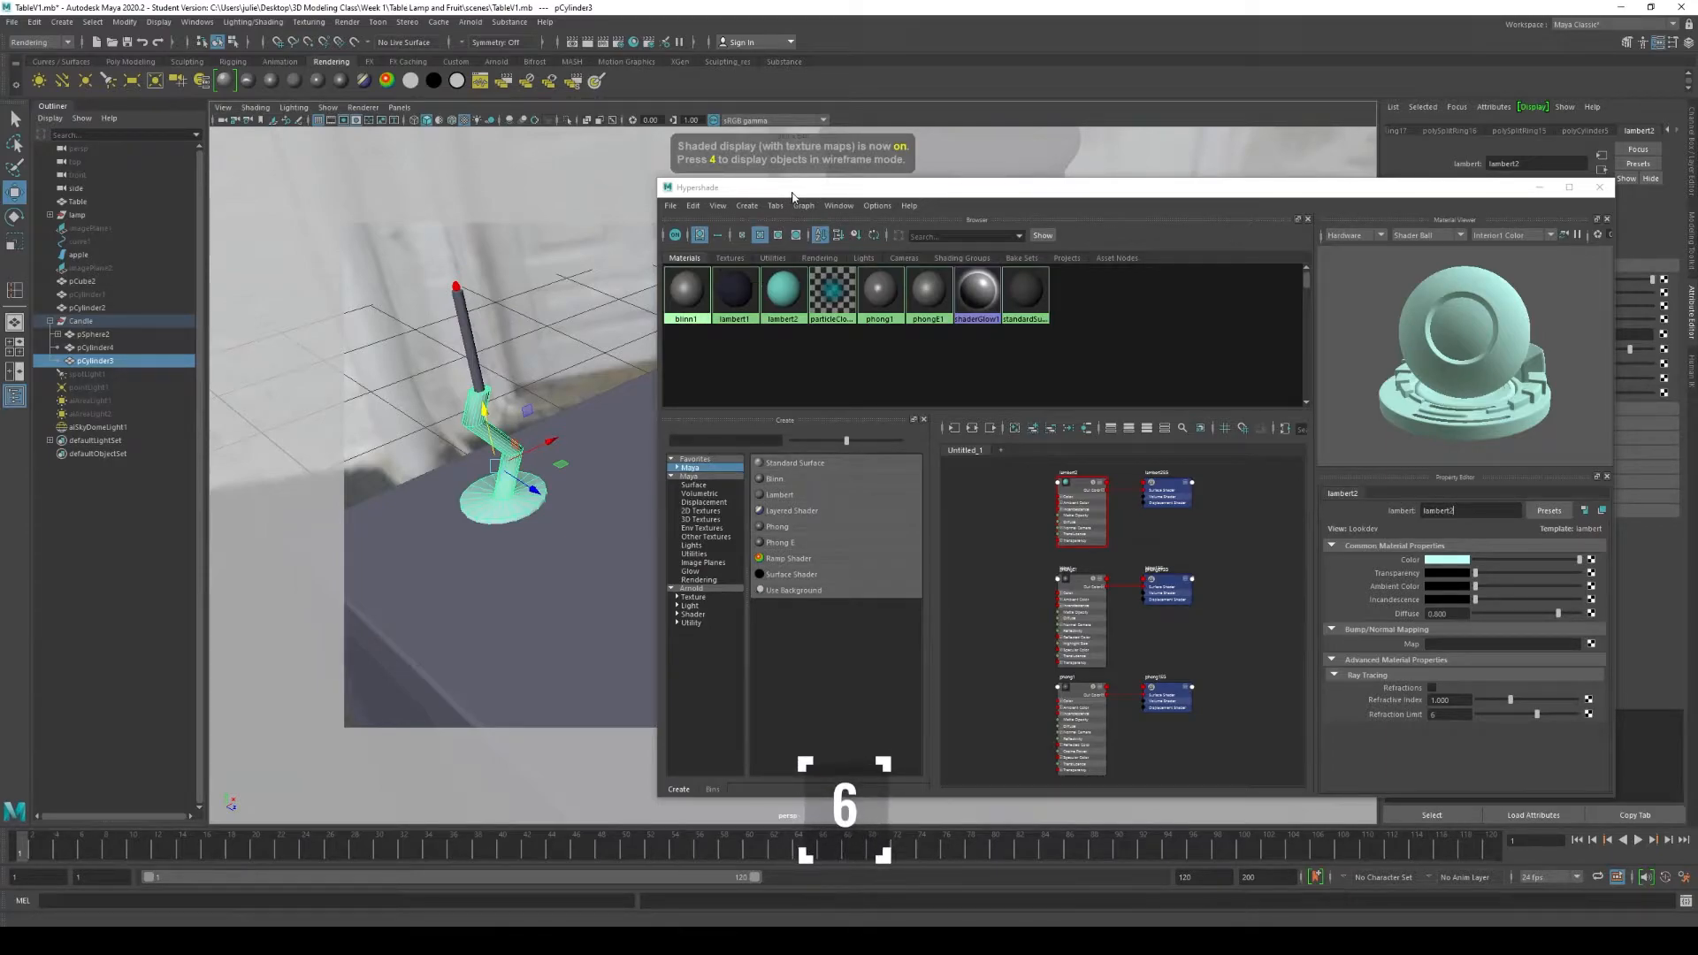
scroll(503, 435, "up", 2)
middle_click_drag(536, 470, 643, 512, "alt")
left_click(595, 446)
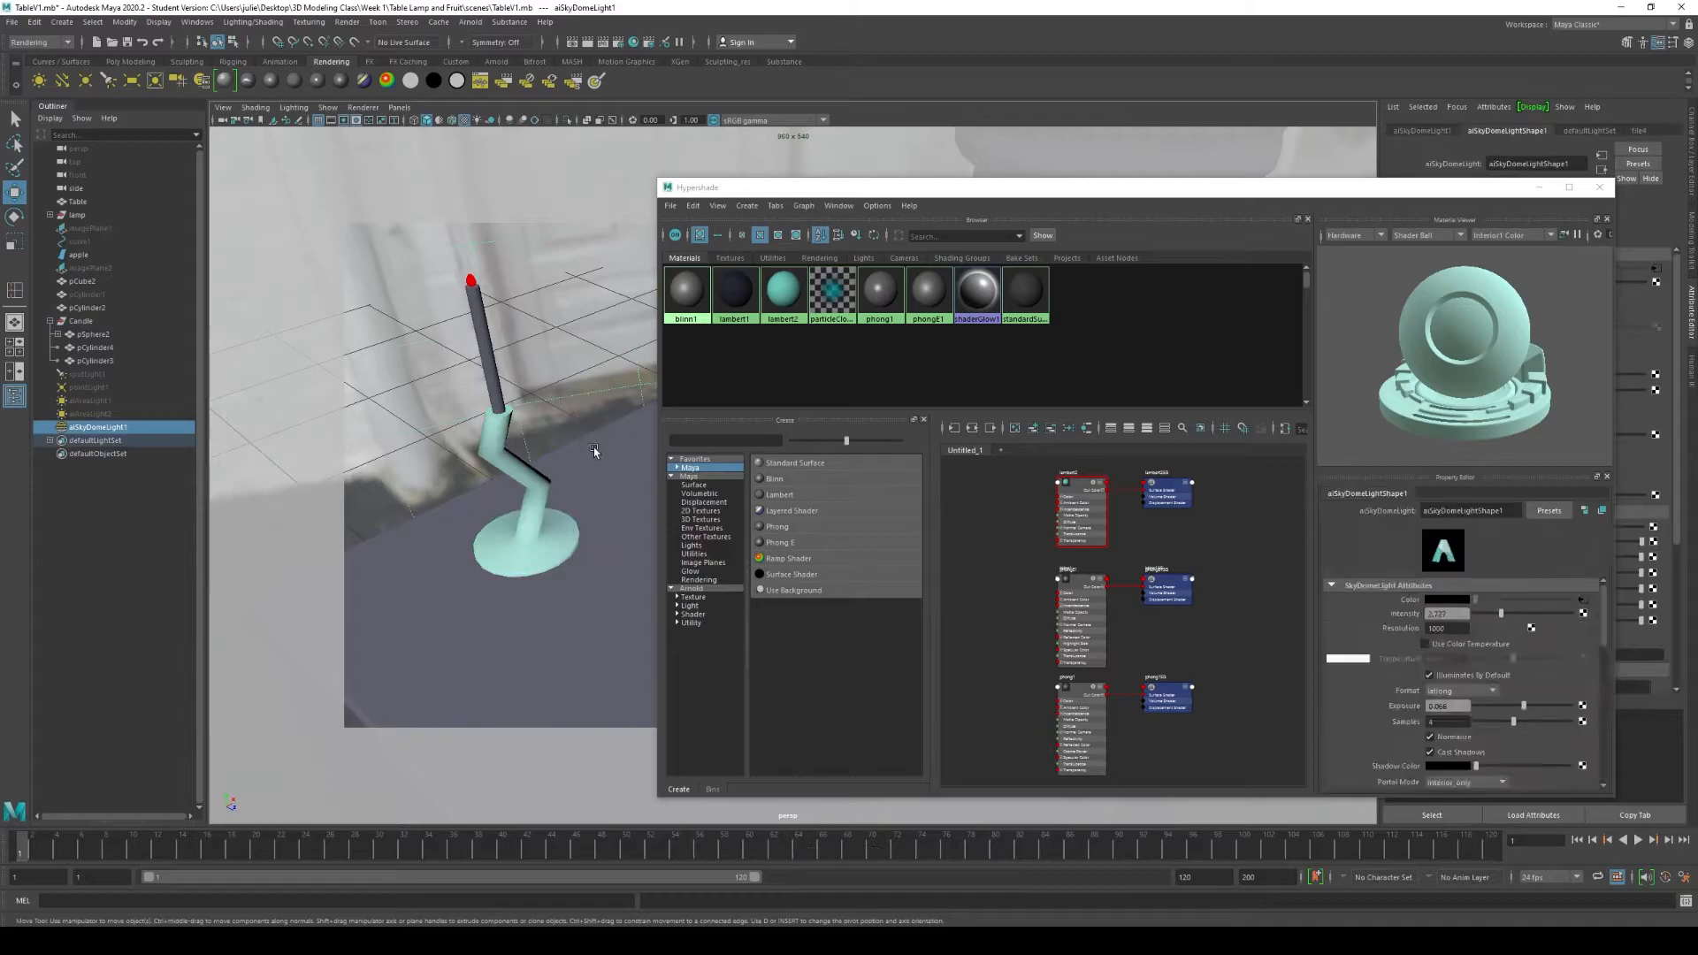
left_click(524, 529)
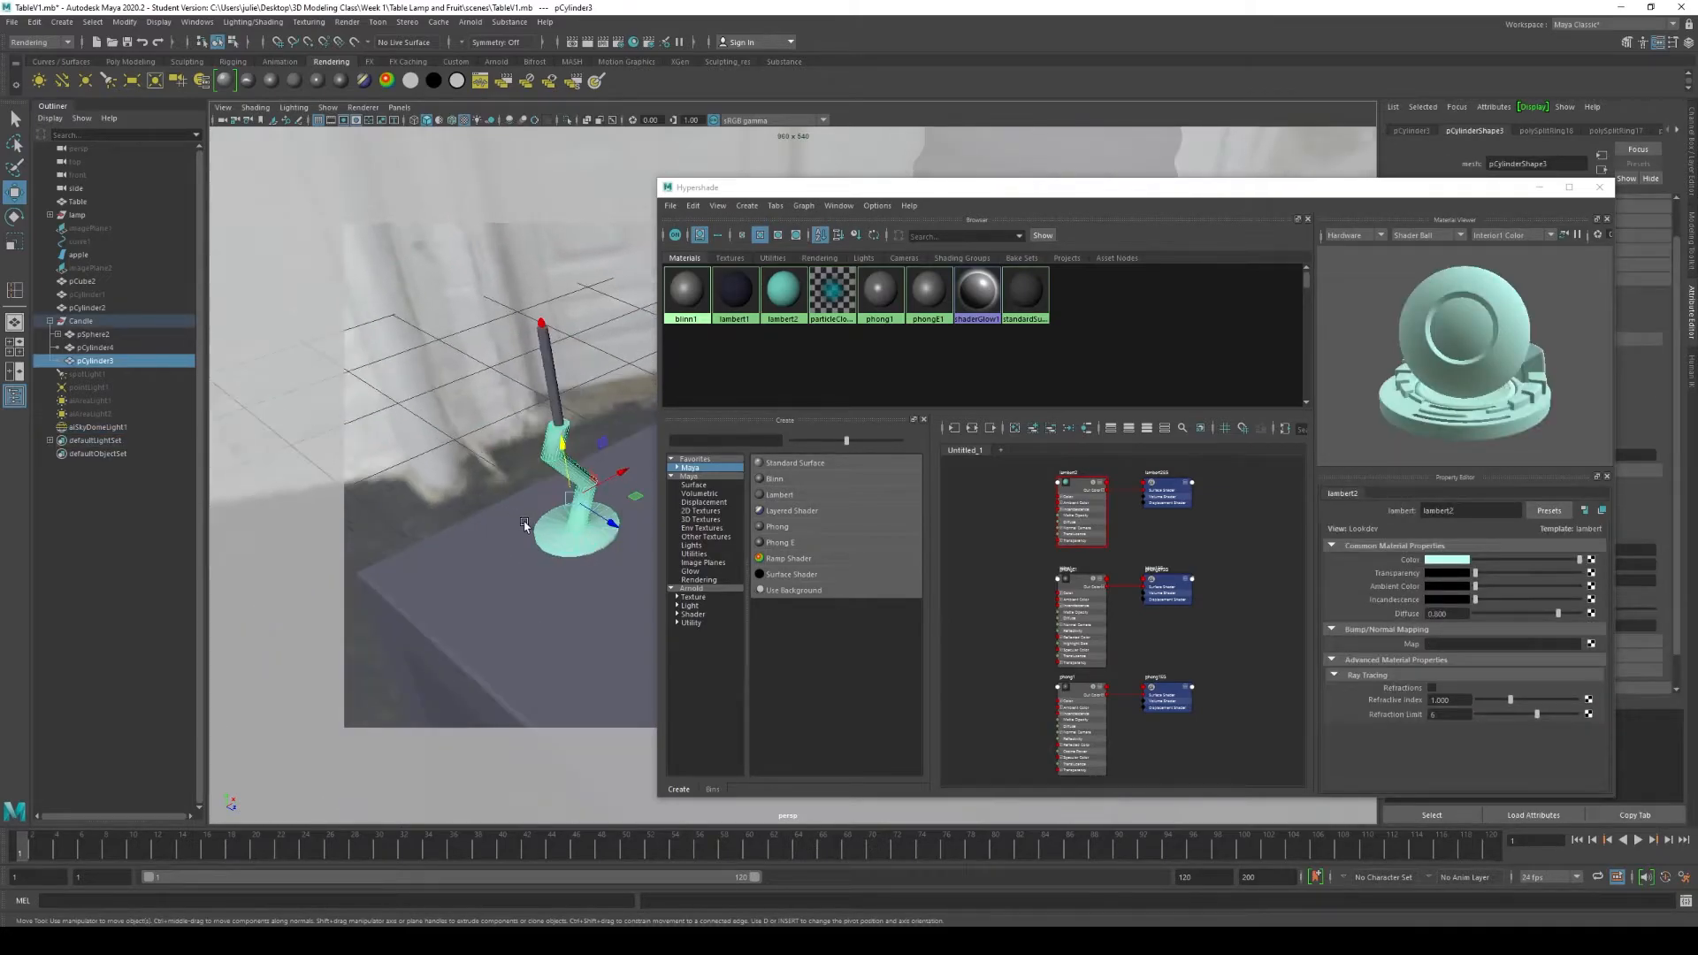
left_click_drag(527, 529, 543, 524, "alt")
middle_click_drag(543, 522, 506, 501, "alt")
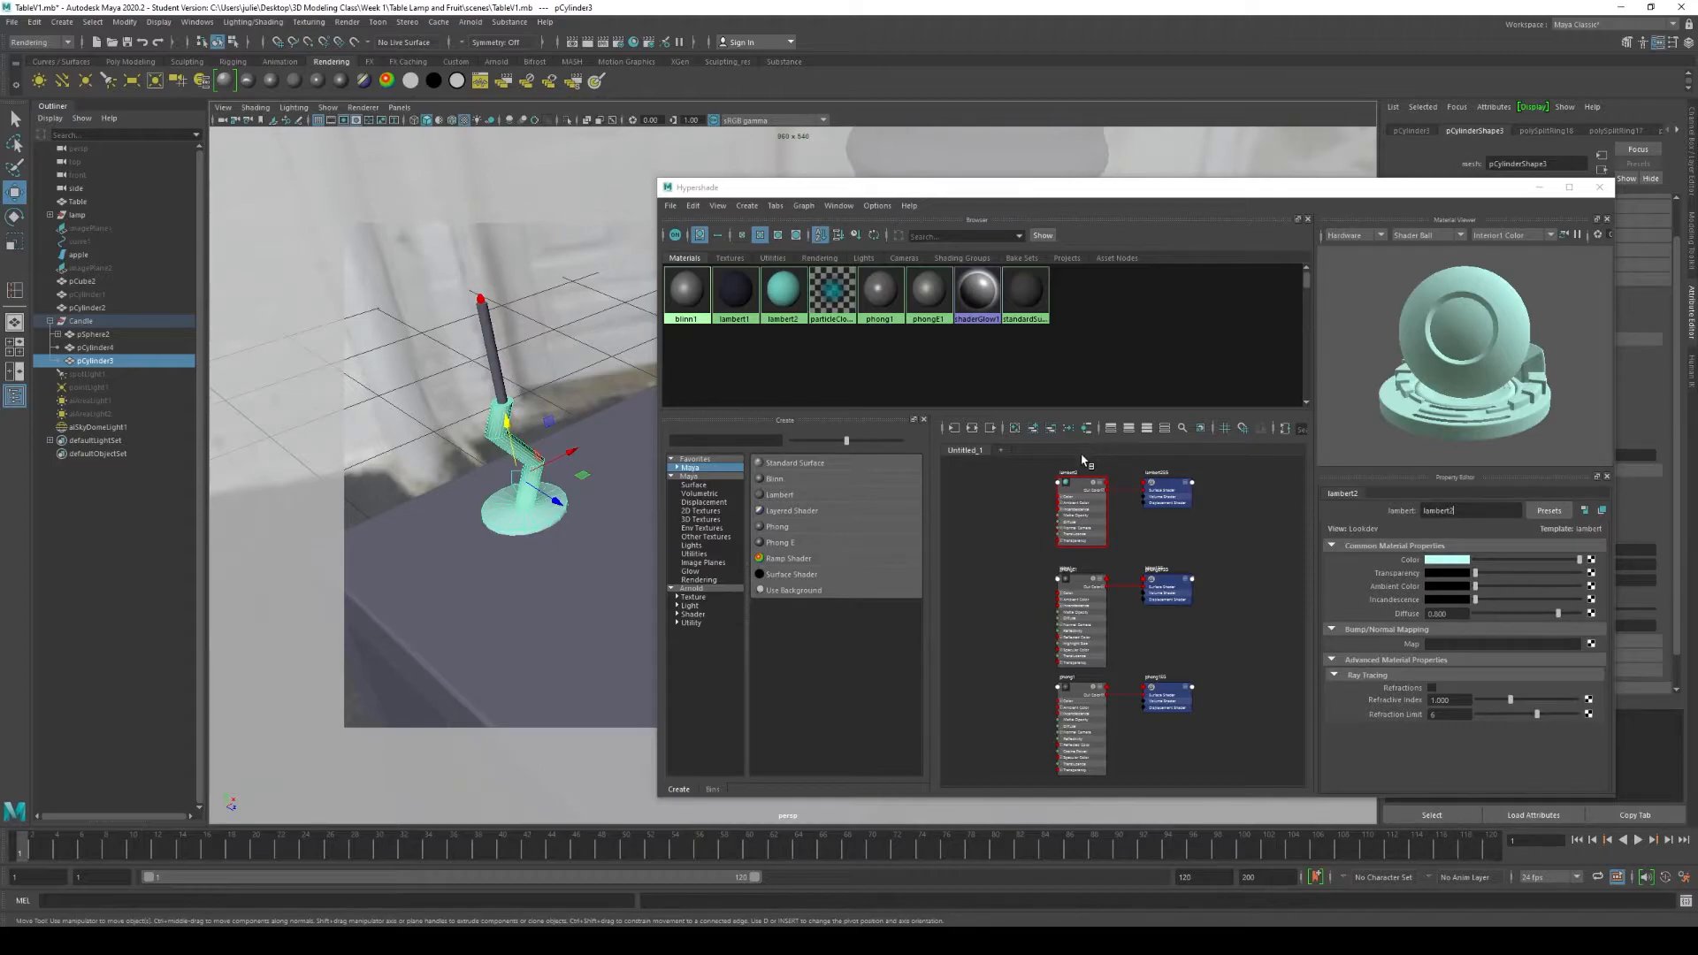
left_click(780, 305)
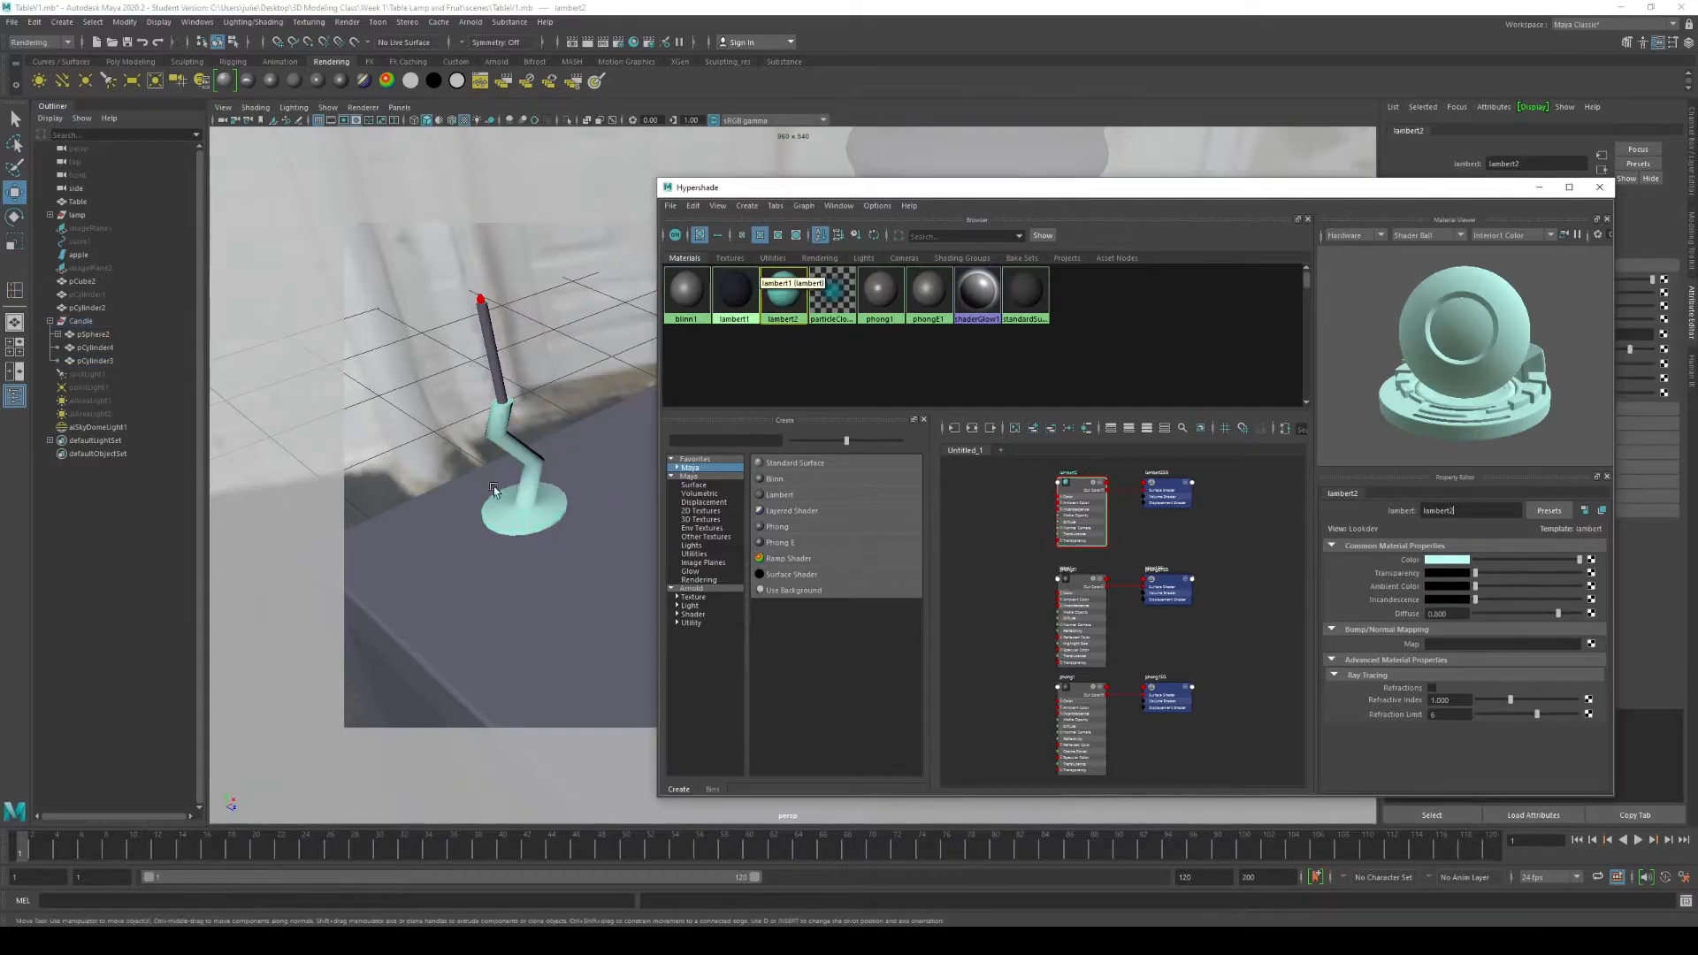
Step: Give the blinn1 material a yellow specular color and adjust its eccentricity to about 0.5 and specular roll off to 0.175
left_click(686, 301)
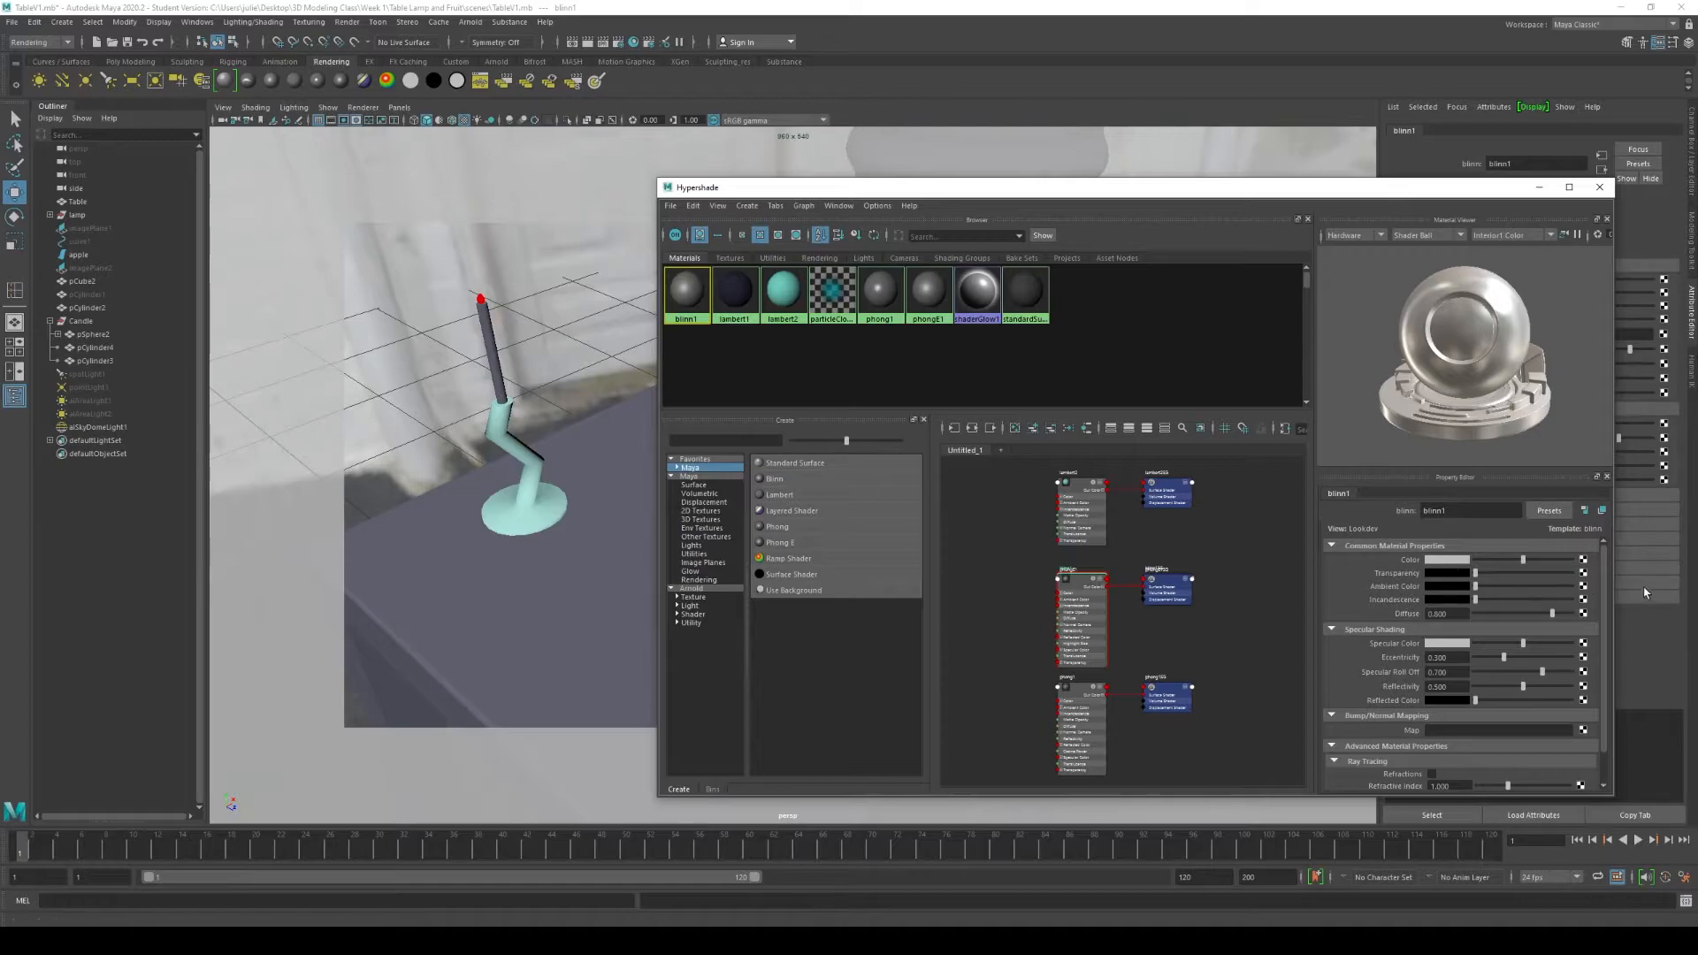
scroll(1606, 590, "down", 2)
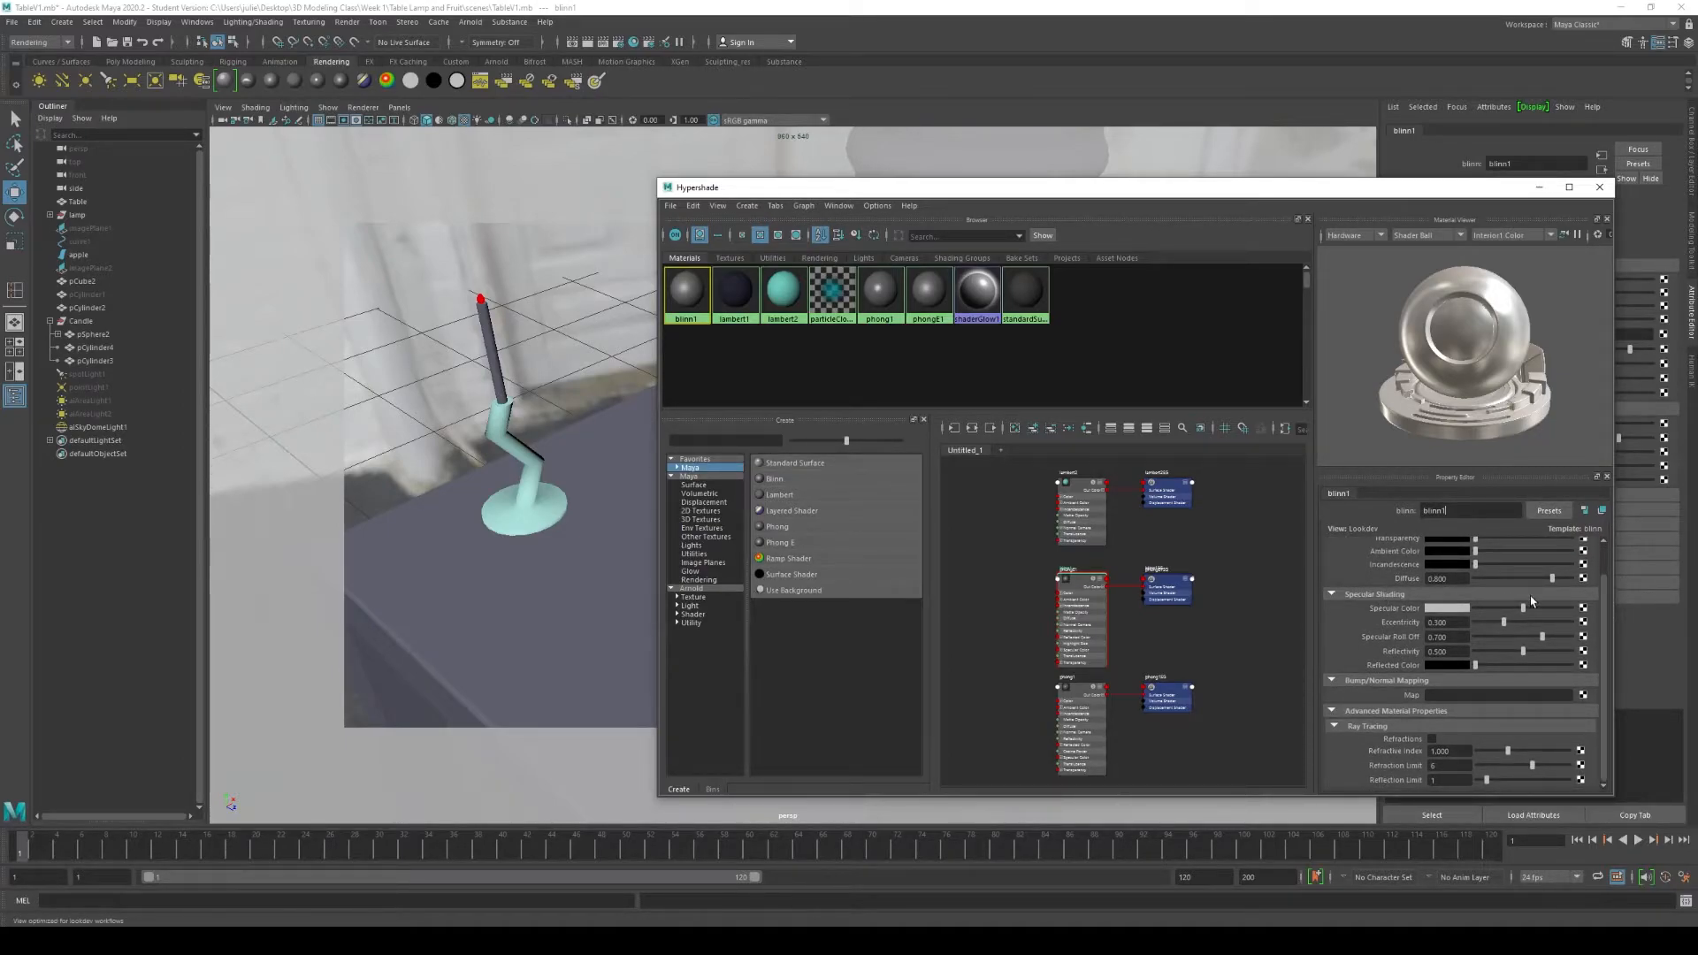
left_click(1438, 611)
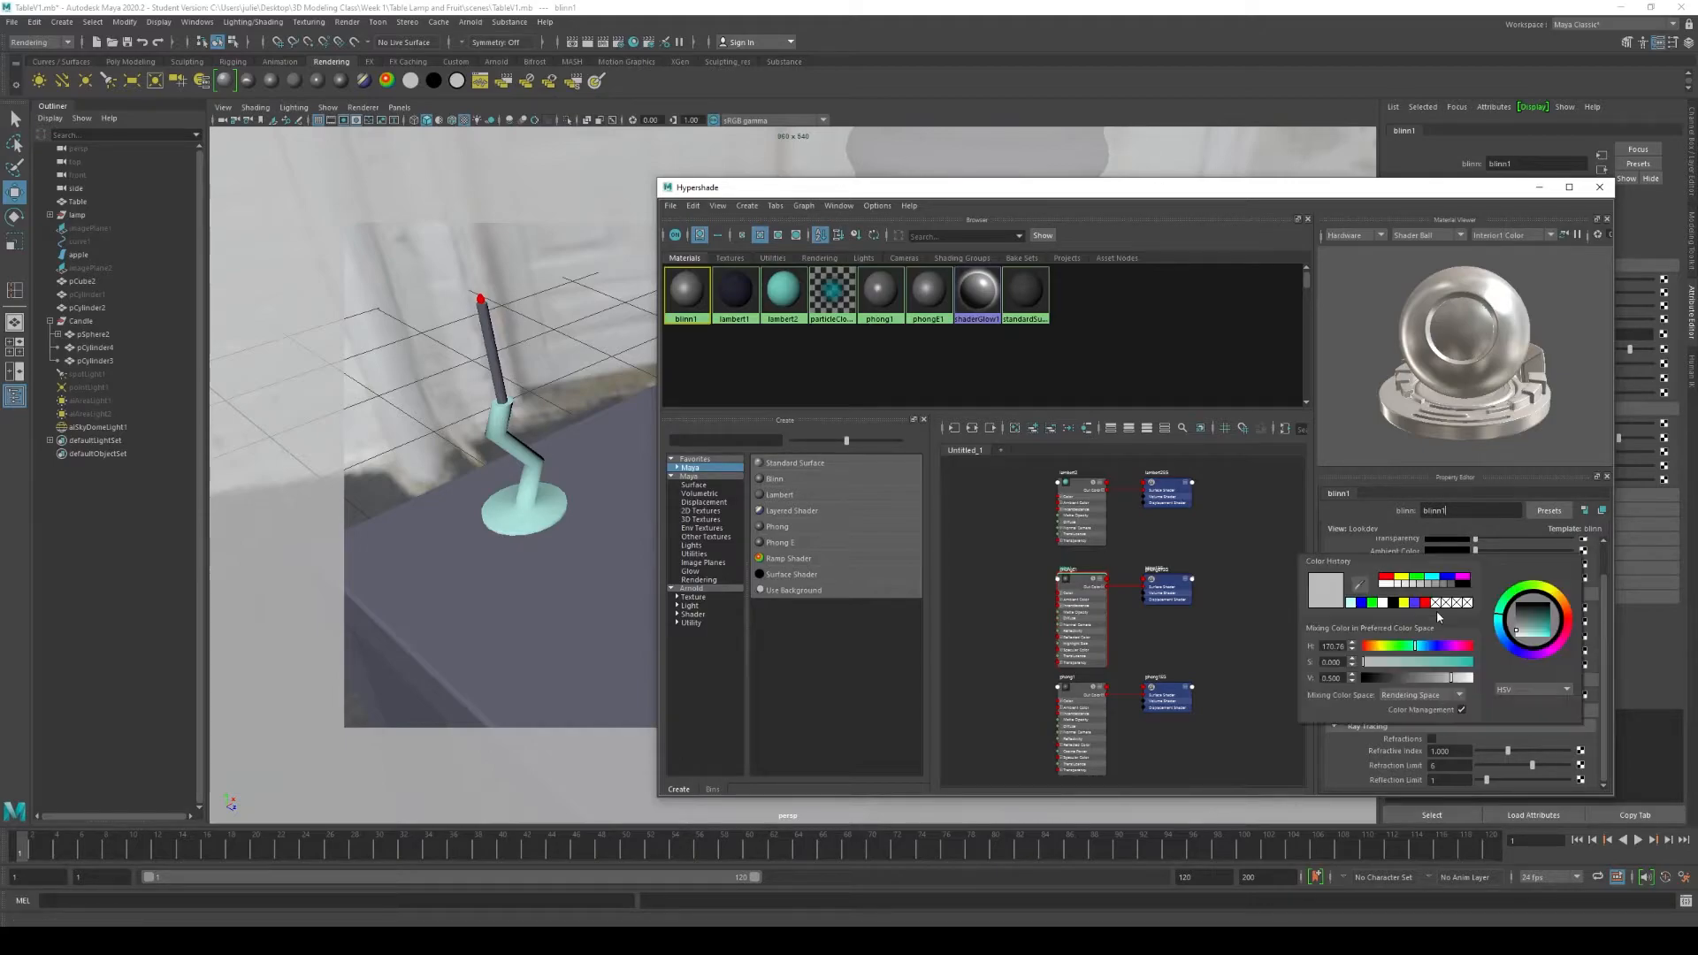
left_click(1403, 580)
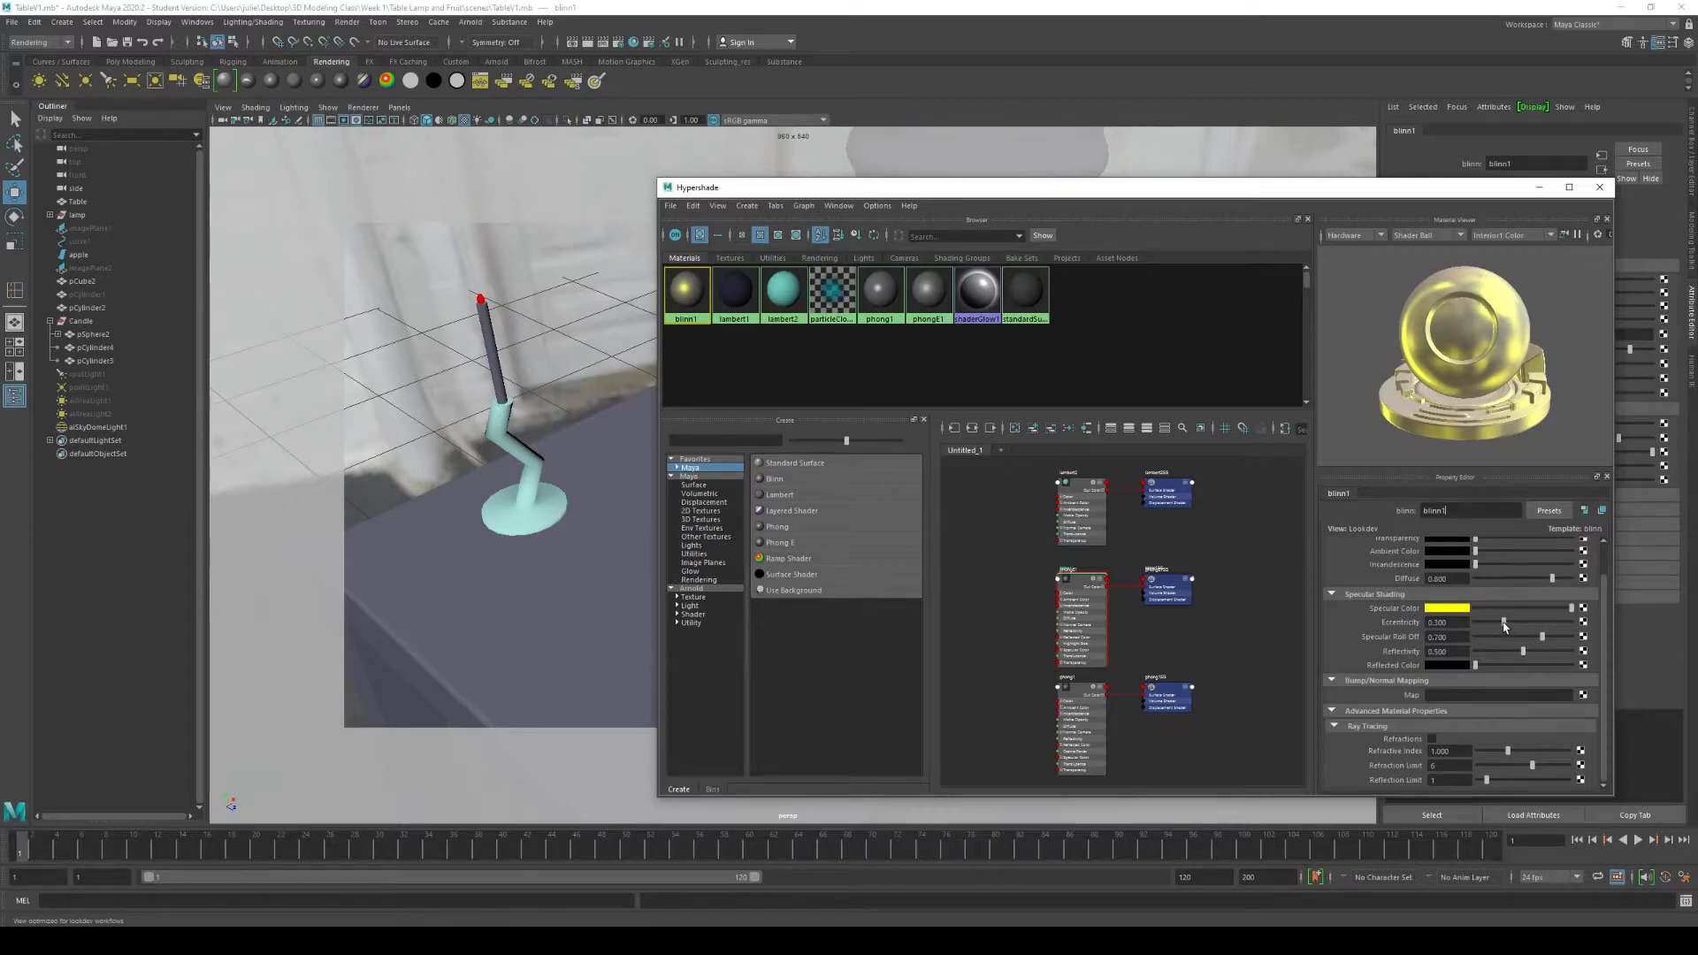
left_click_drag(1504, 623, 1470, 680)
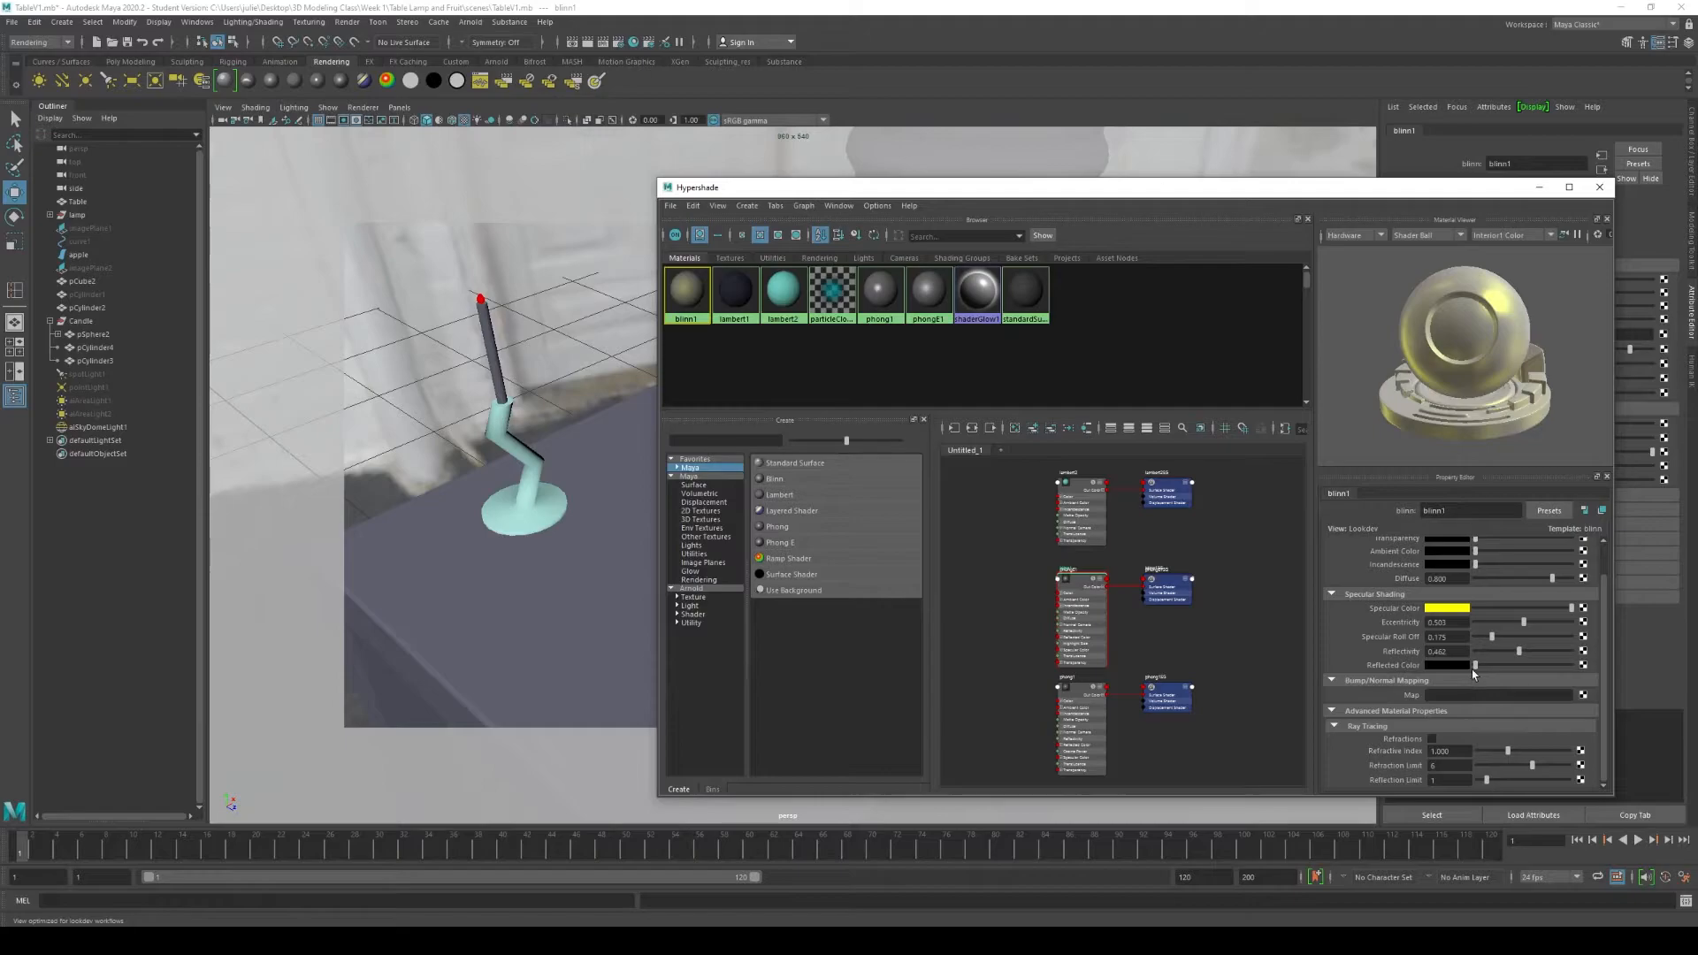
Step: Select the lamp's post and base together and assign the blinn1 material to them
left_click_drag(1243, 192, 1140, 482)
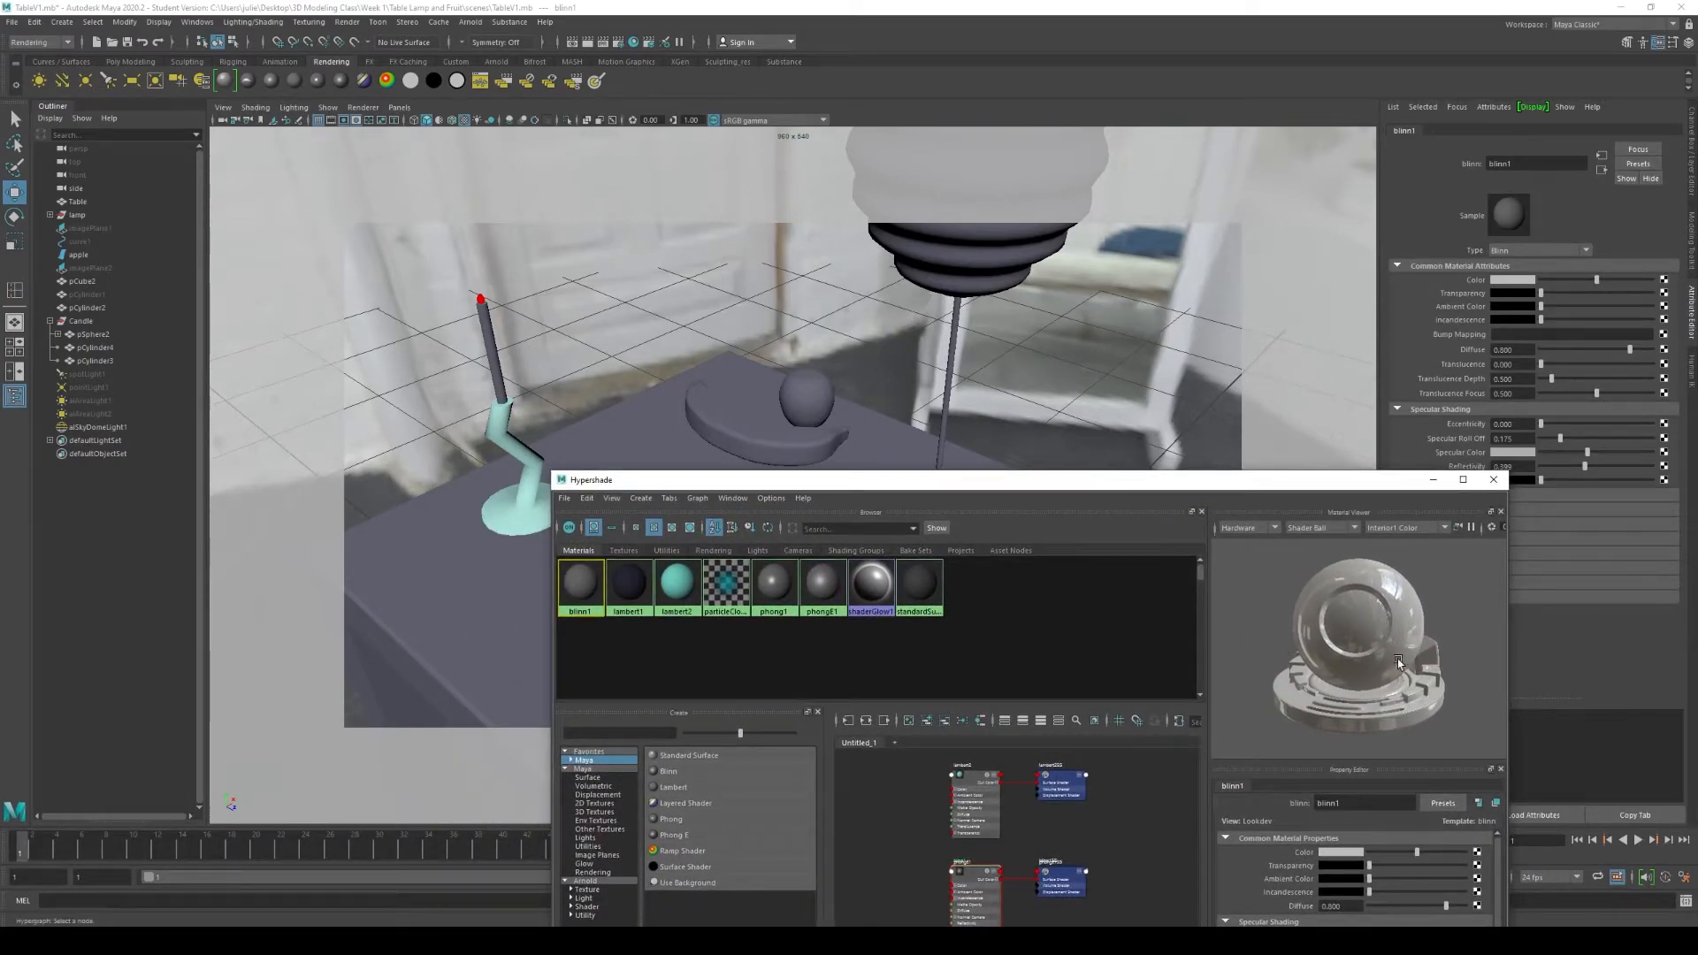
left_click(991, 644)
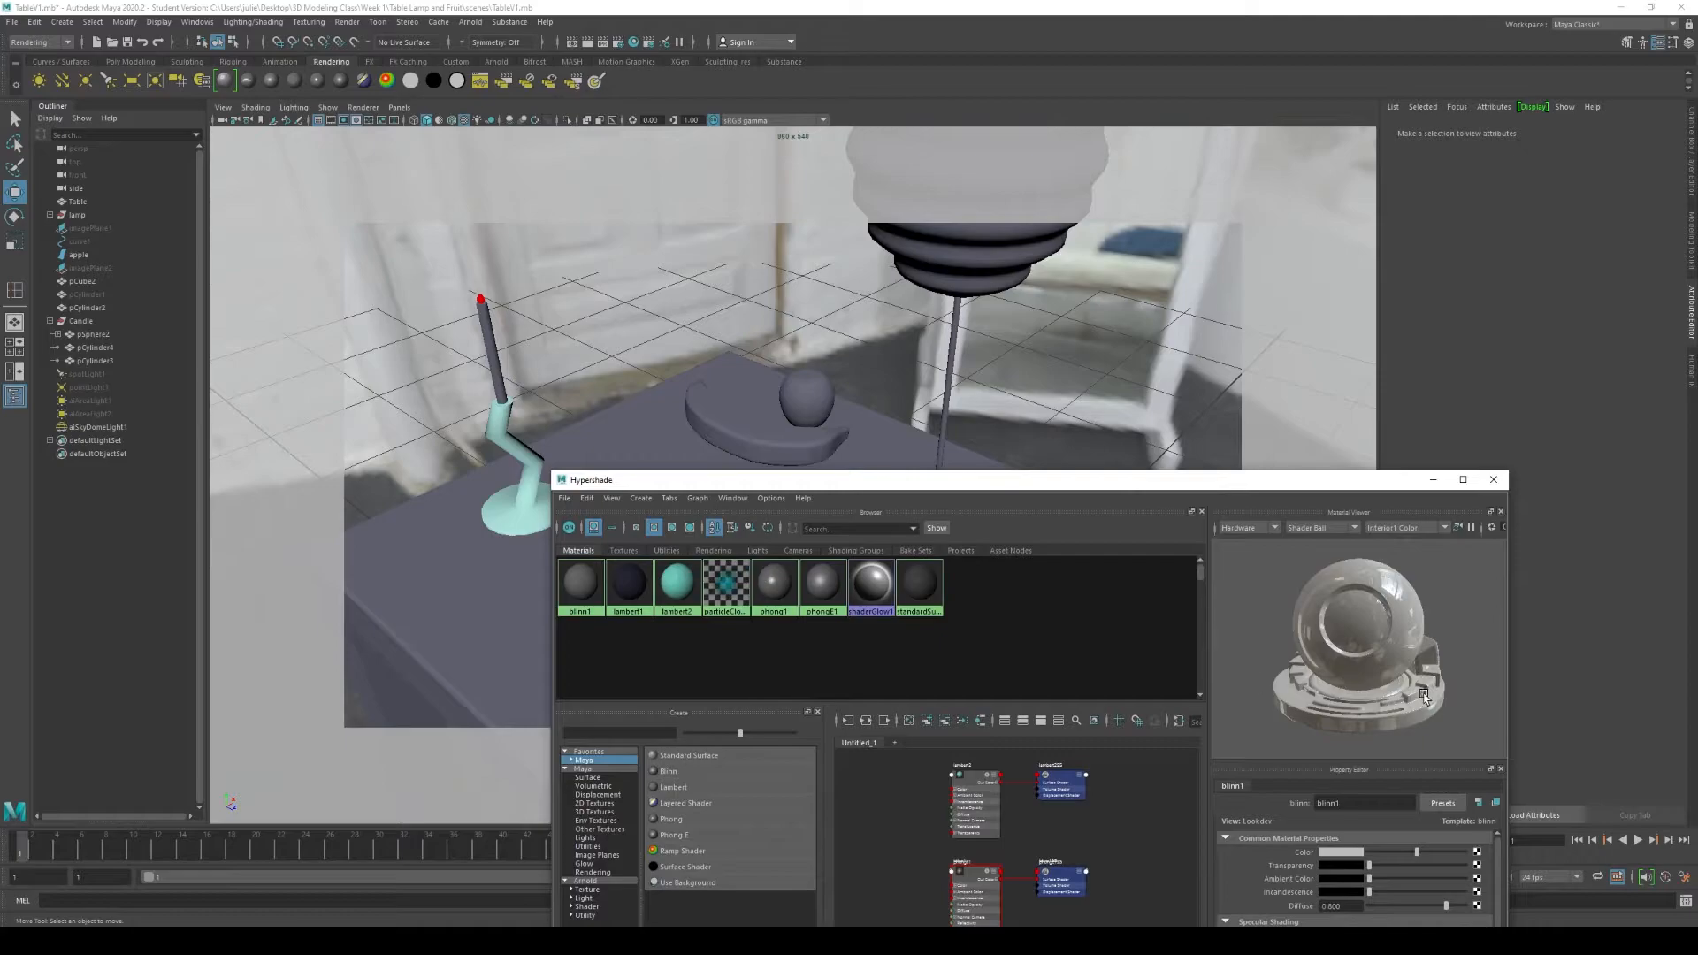
left_click(580, 583)
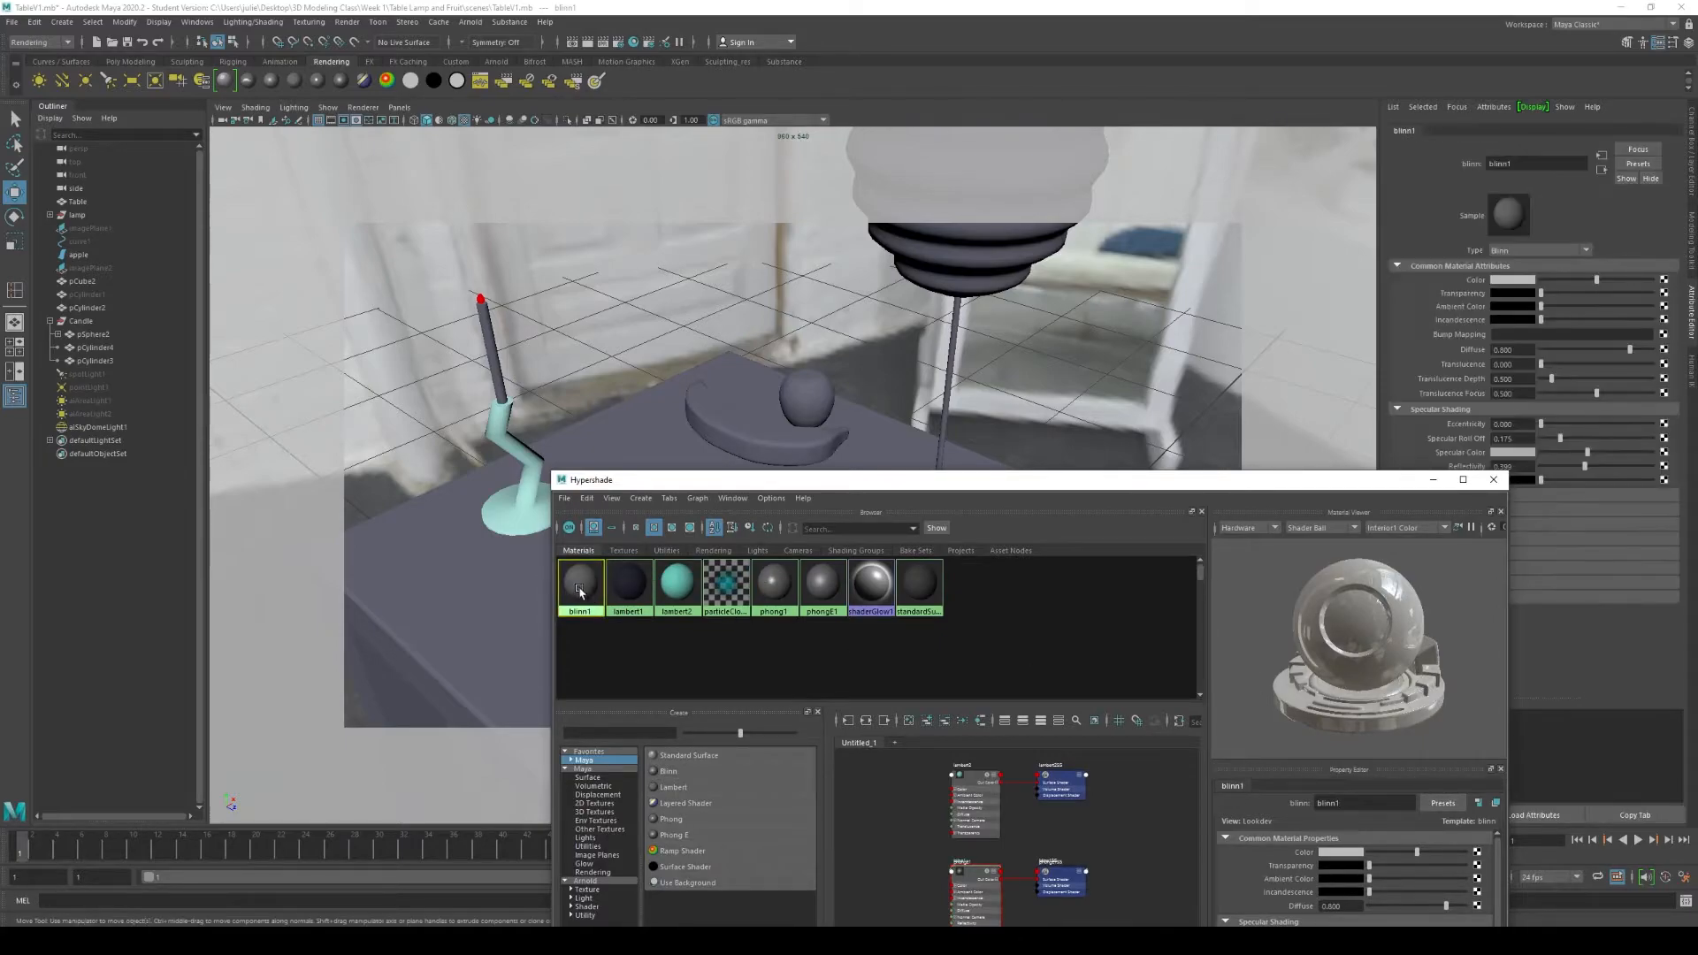
left_click(943, 429)
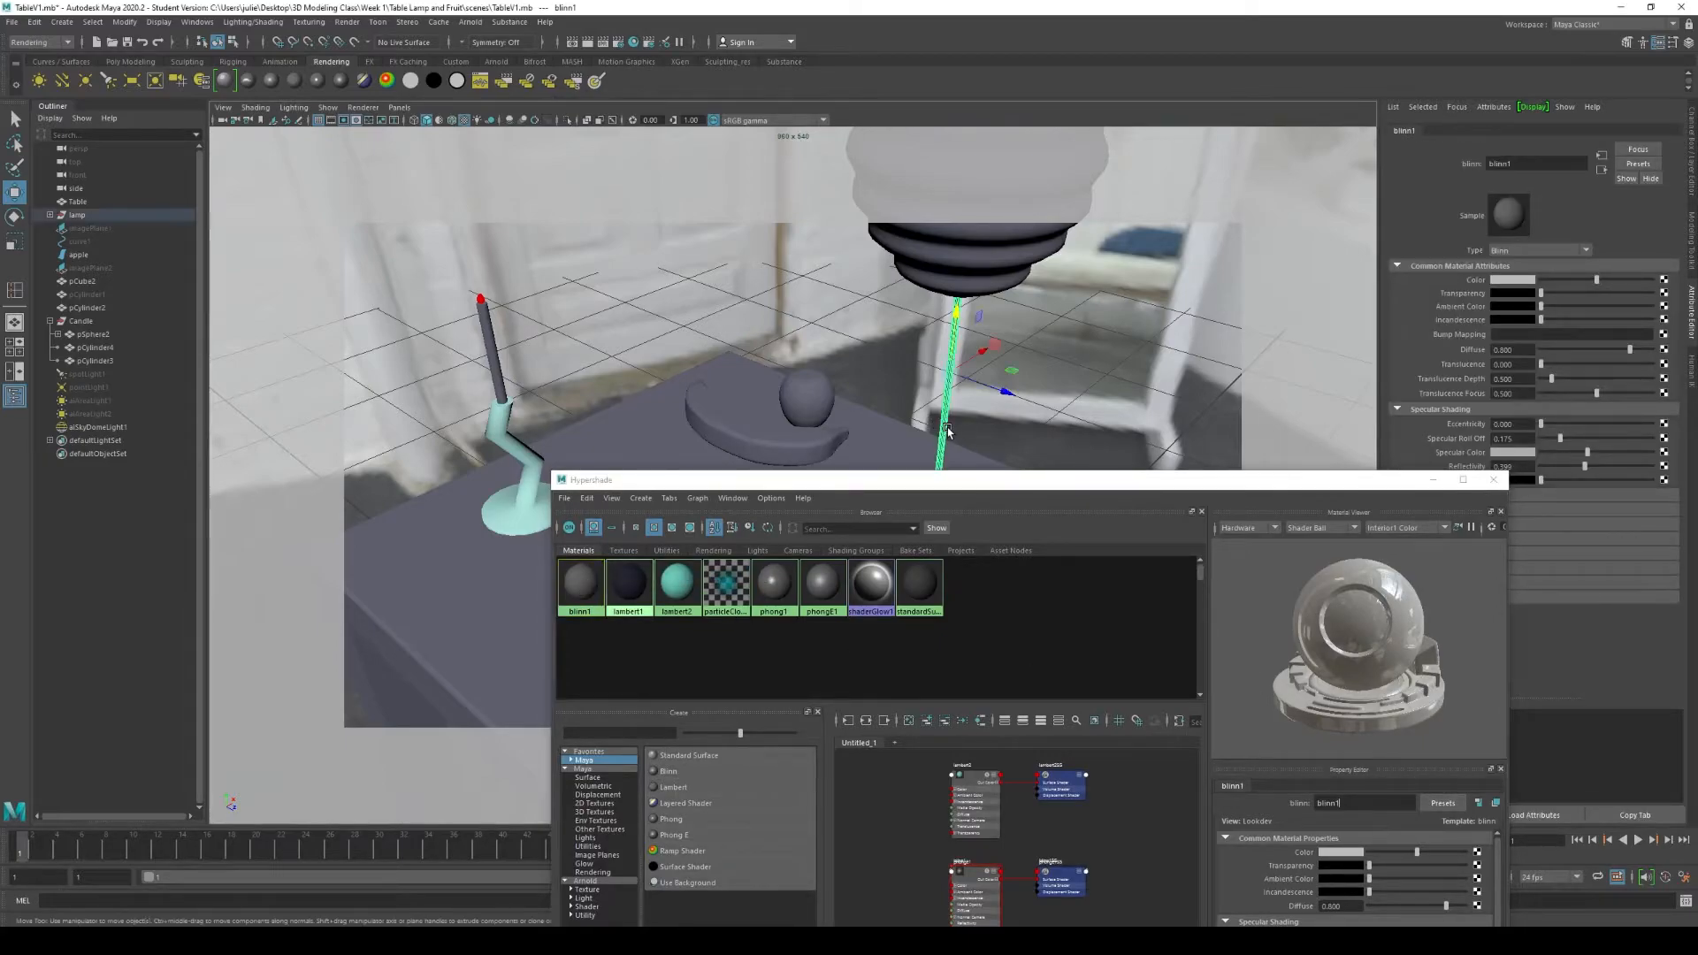
left_click_drag(979, 482, 973, 556)
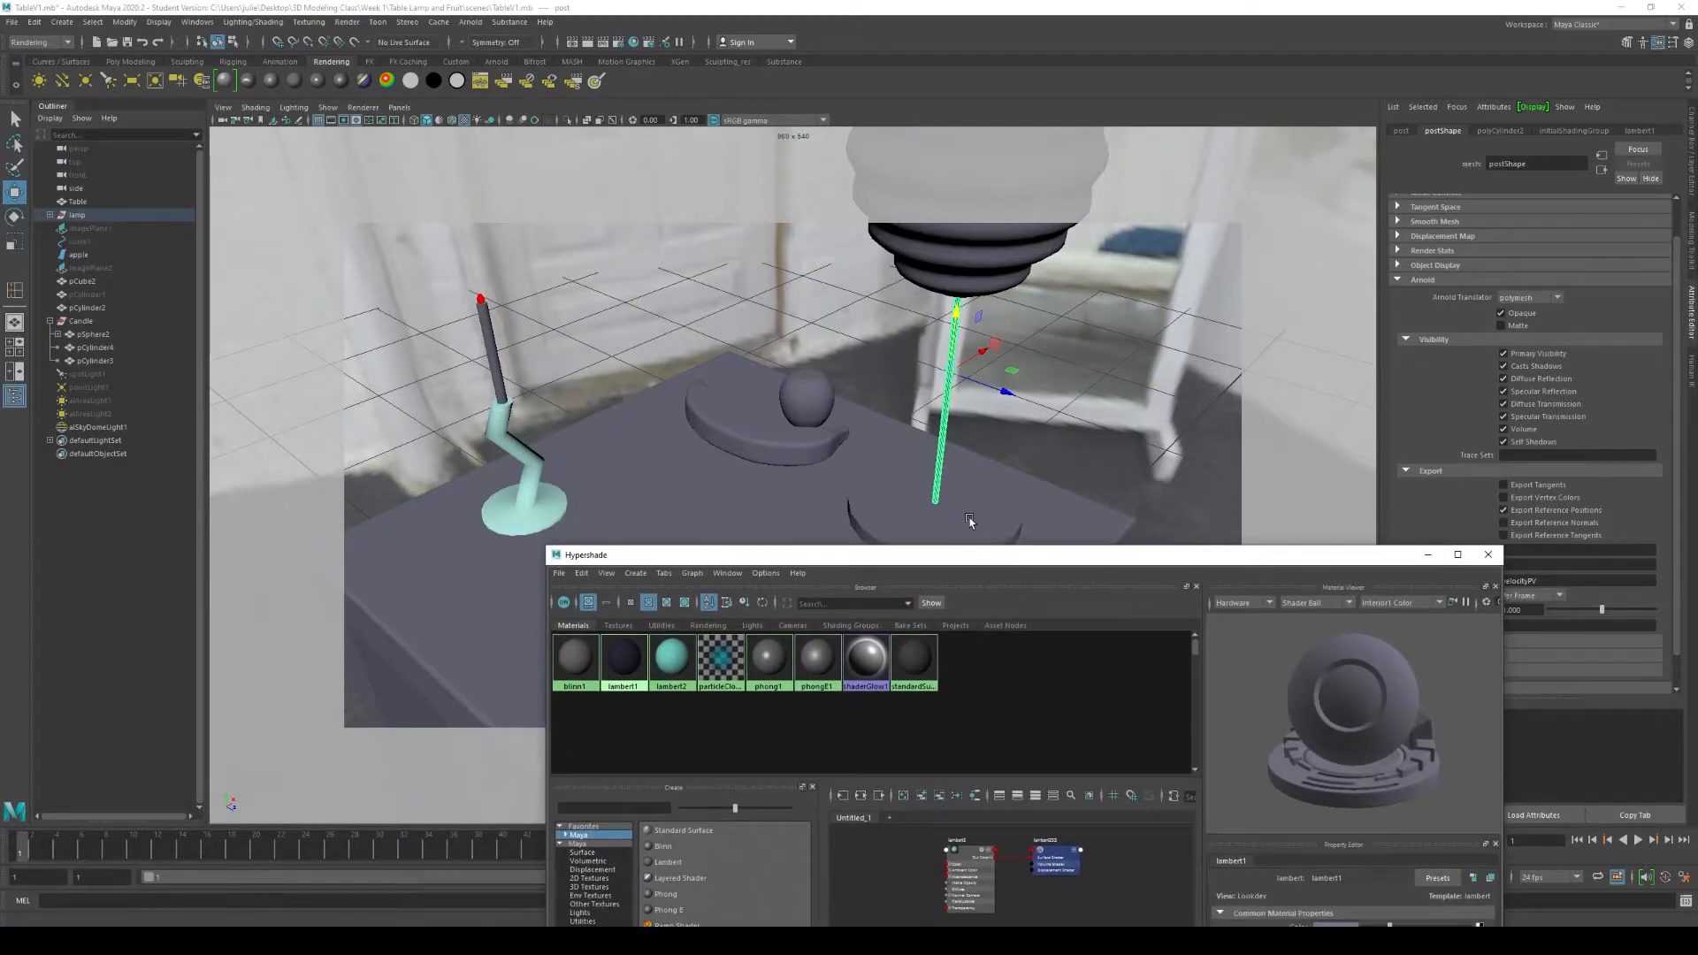
left_click(971, 520)
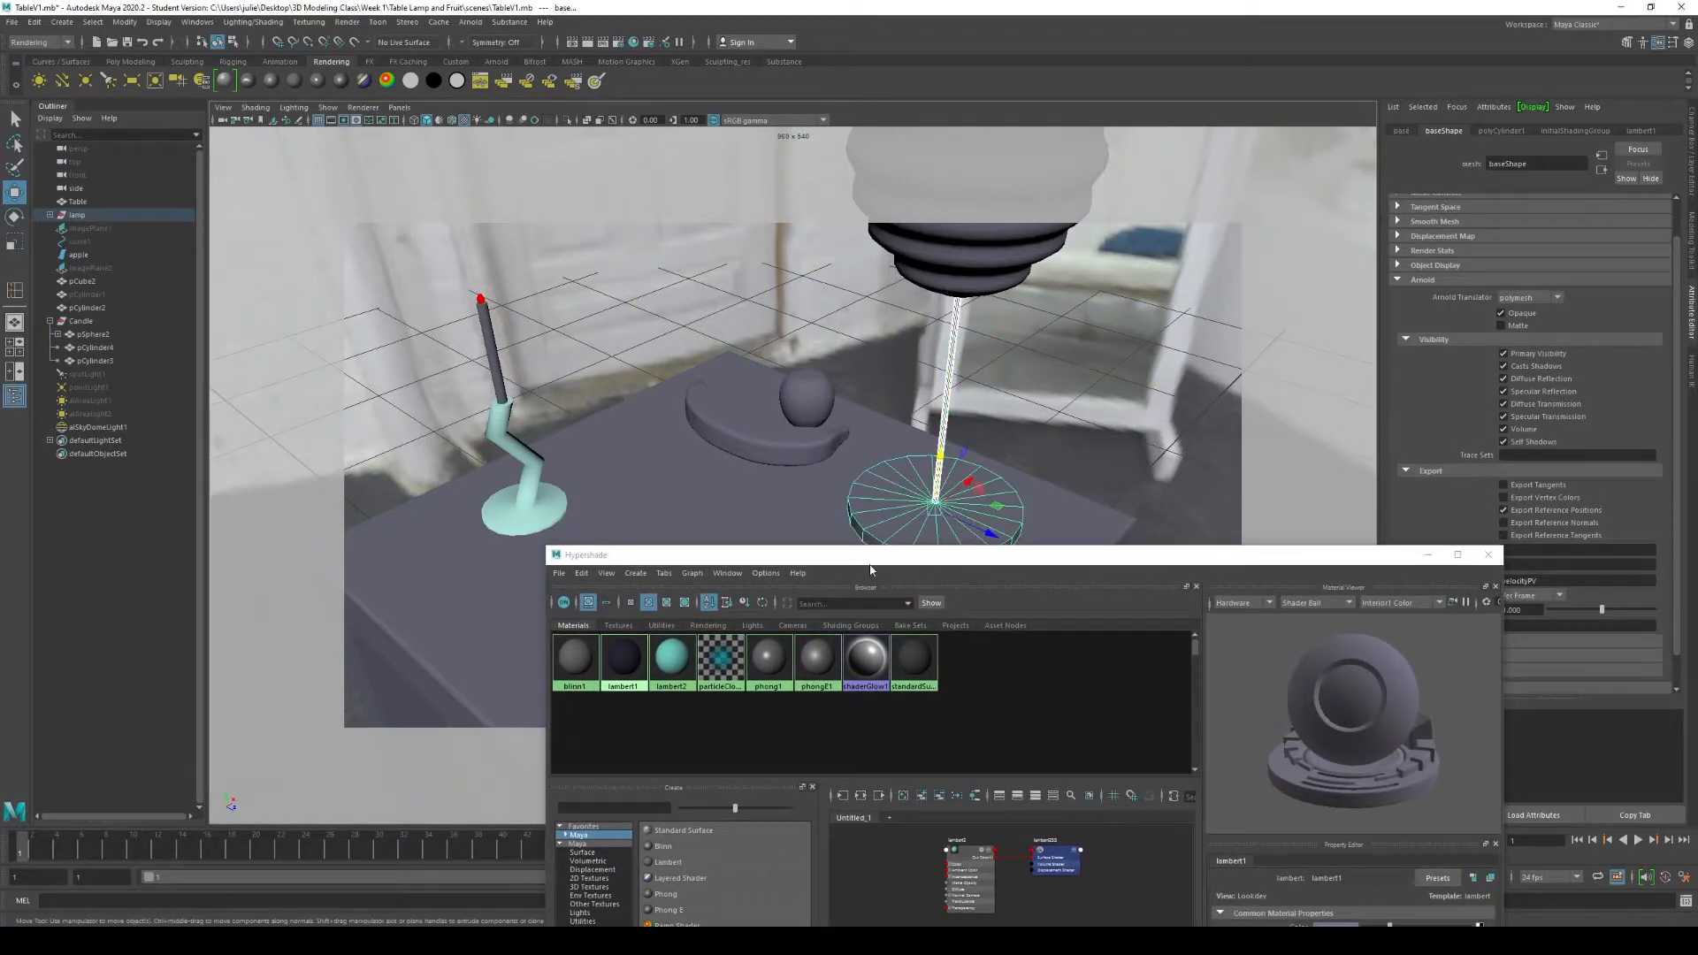
right_click(569, 672)
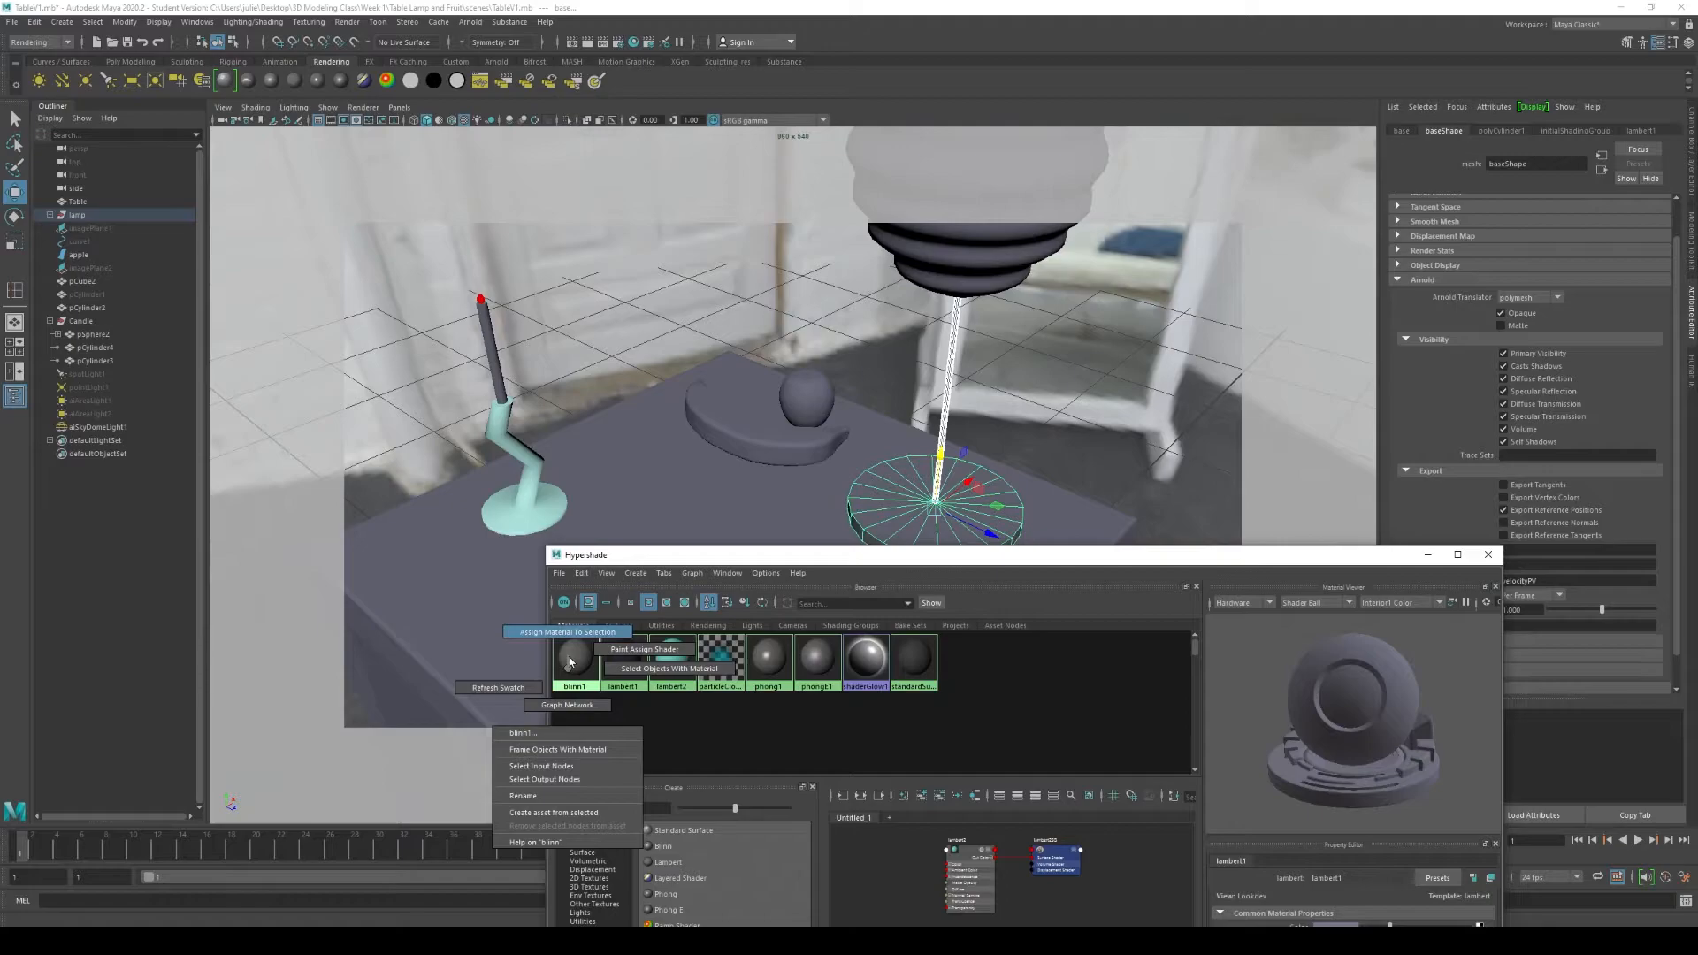
left_click(566, 633)
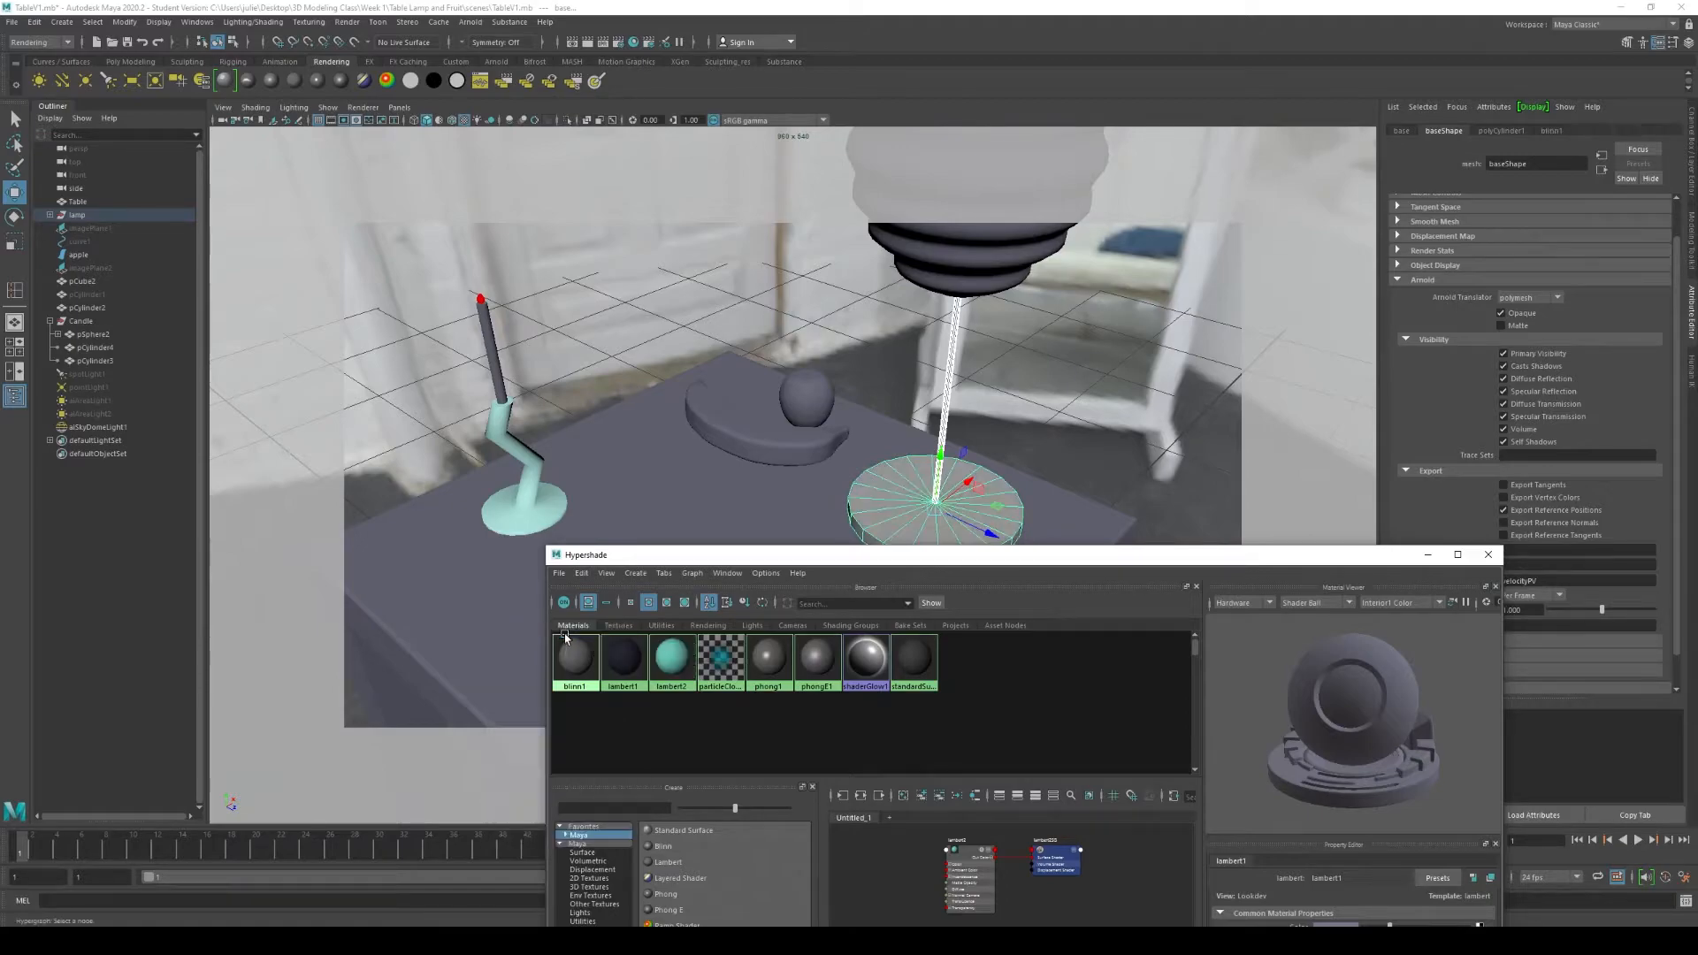
Step: Change the color of the phong1 material to a muted golden brown
left_click_drag(746, 570, 698, 420)
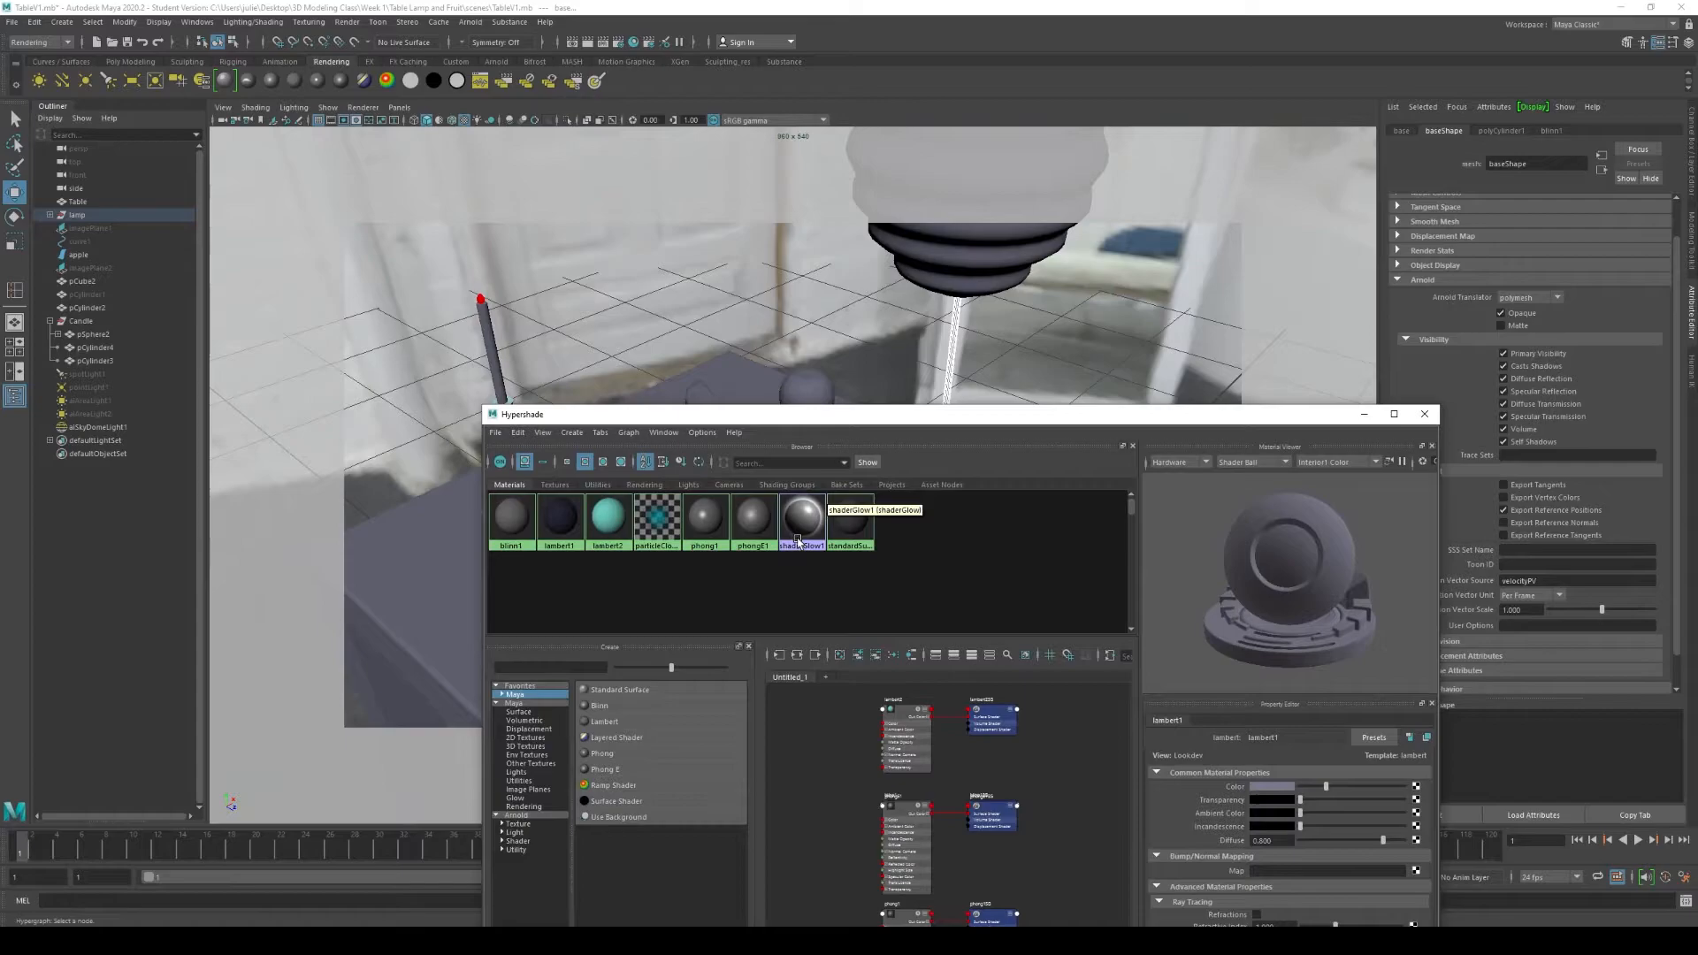
left_click(715, 521)
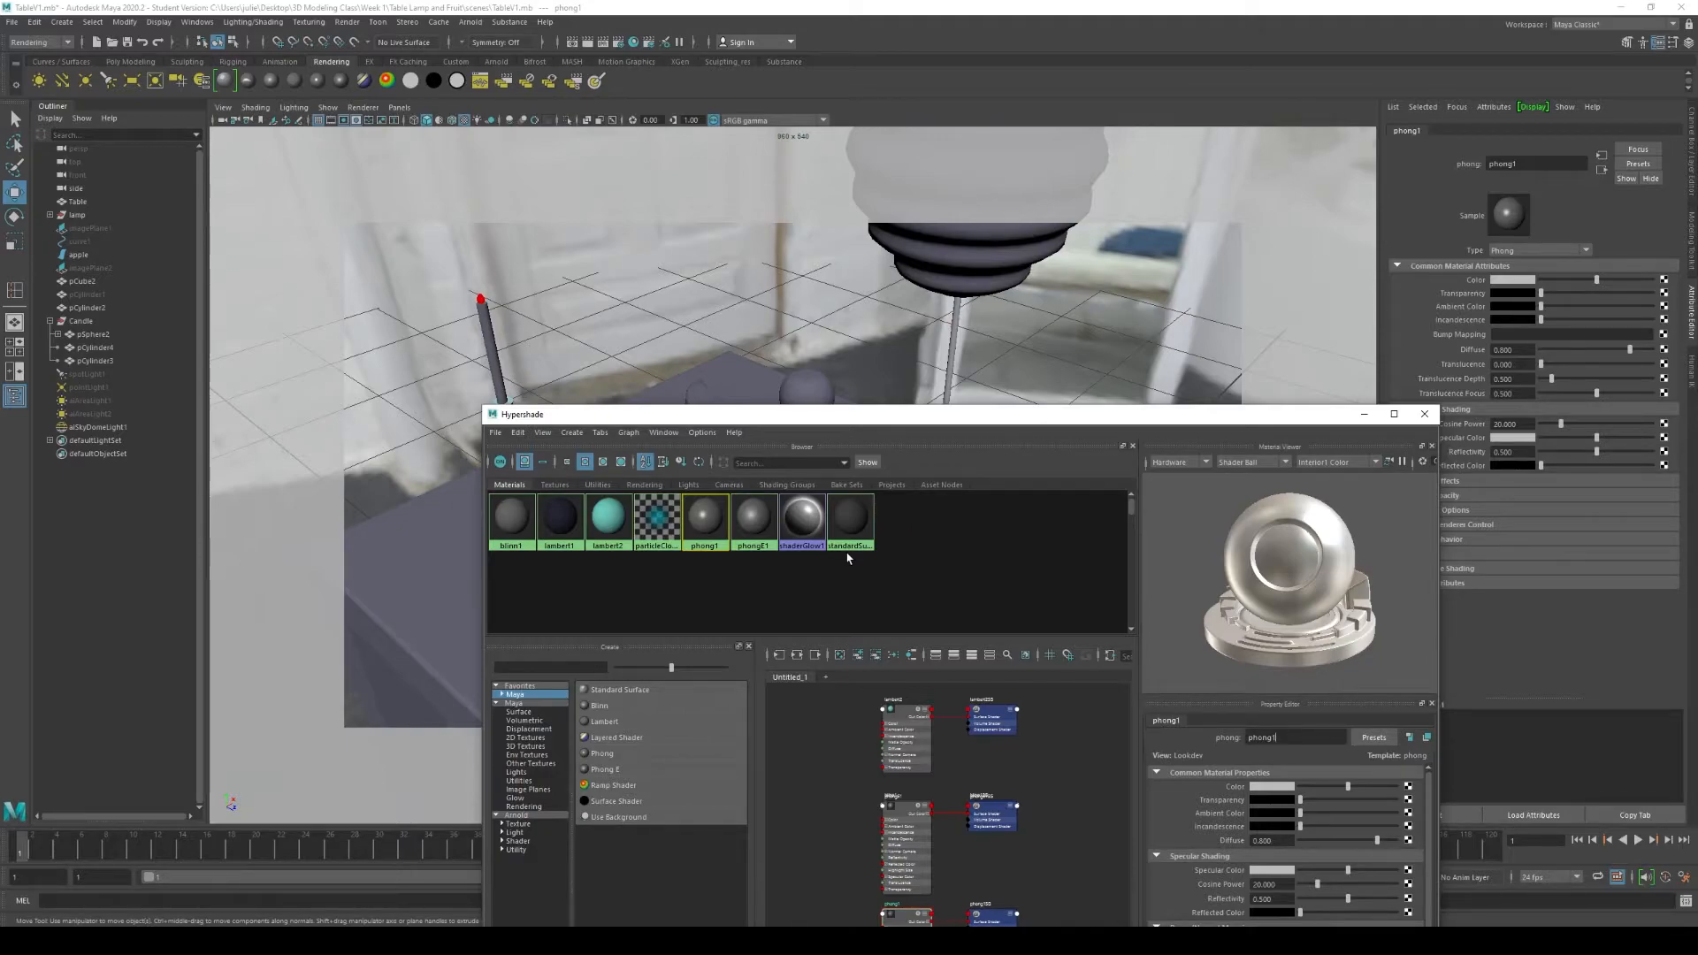
left_click_drag(1004, 420, 862, 170)
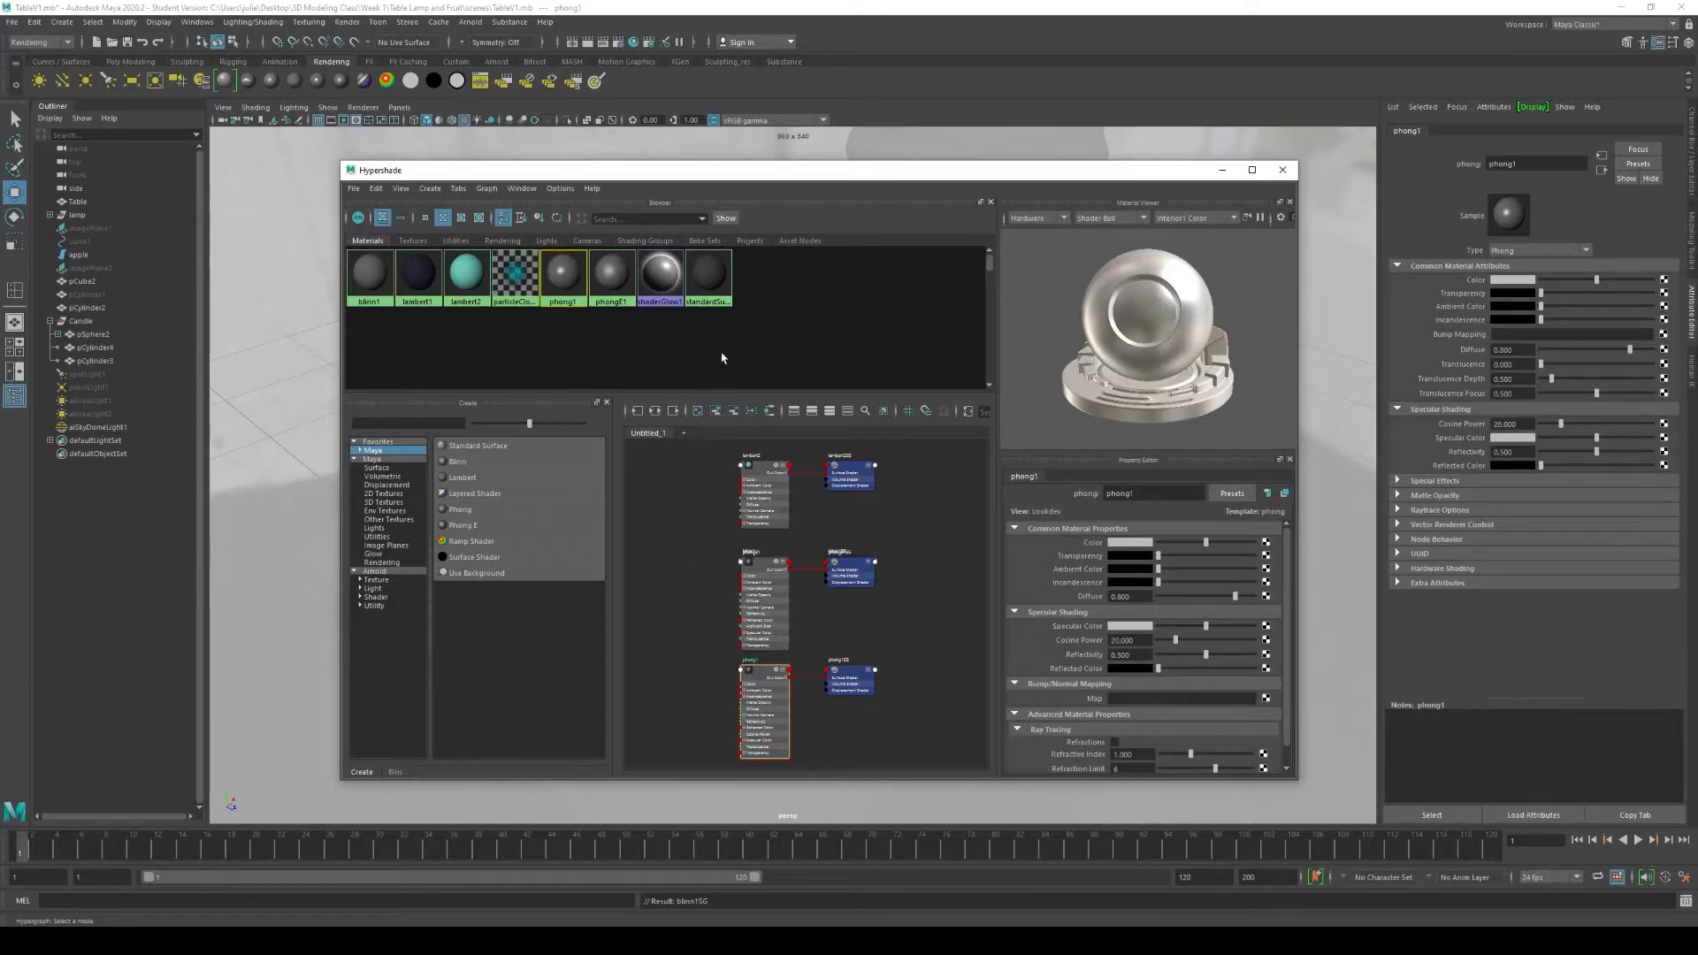
left_click(1146, 545)
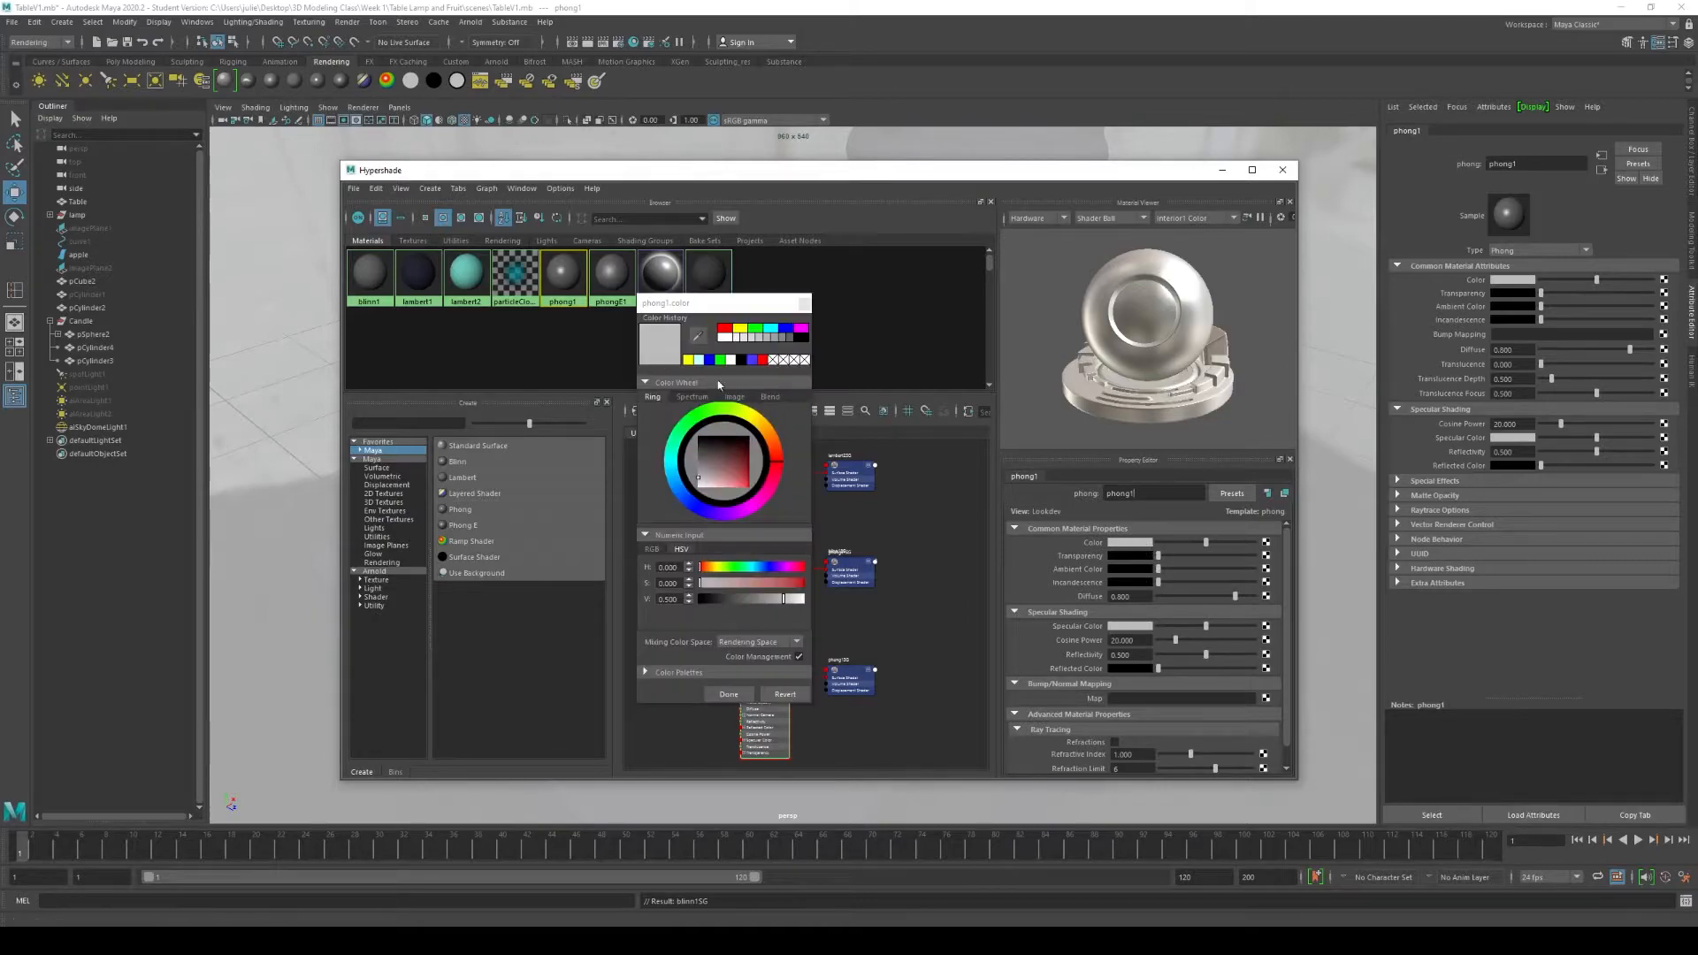
left_click(703, 361)
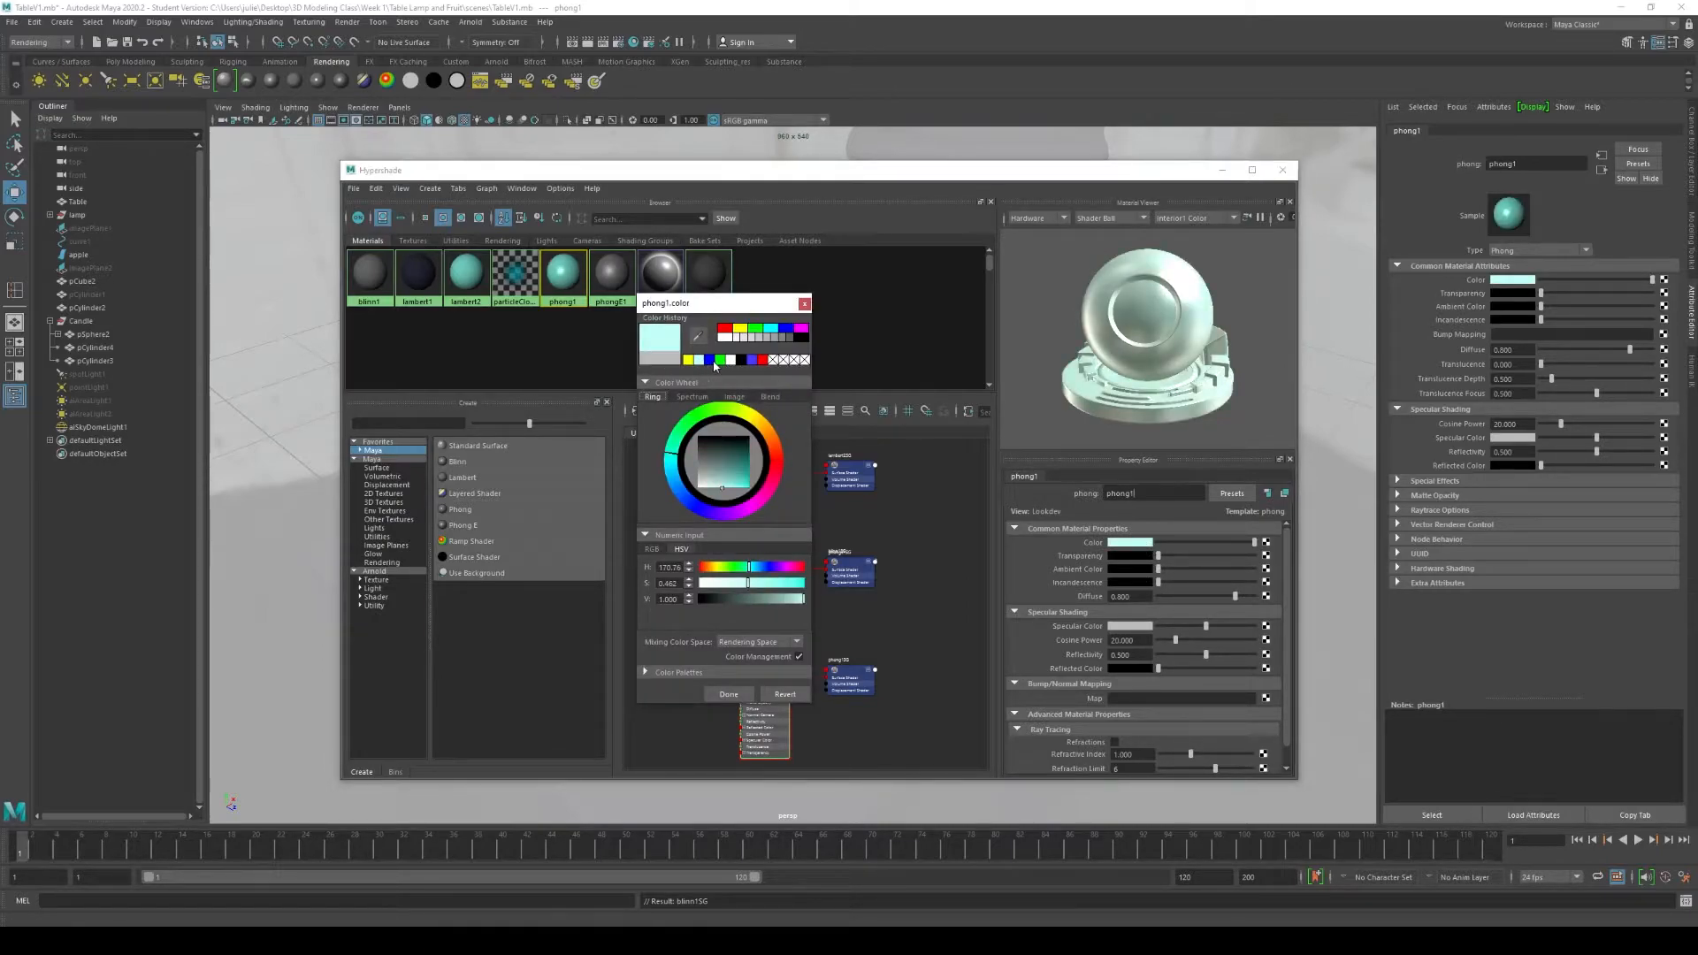
left_click(740, 330)
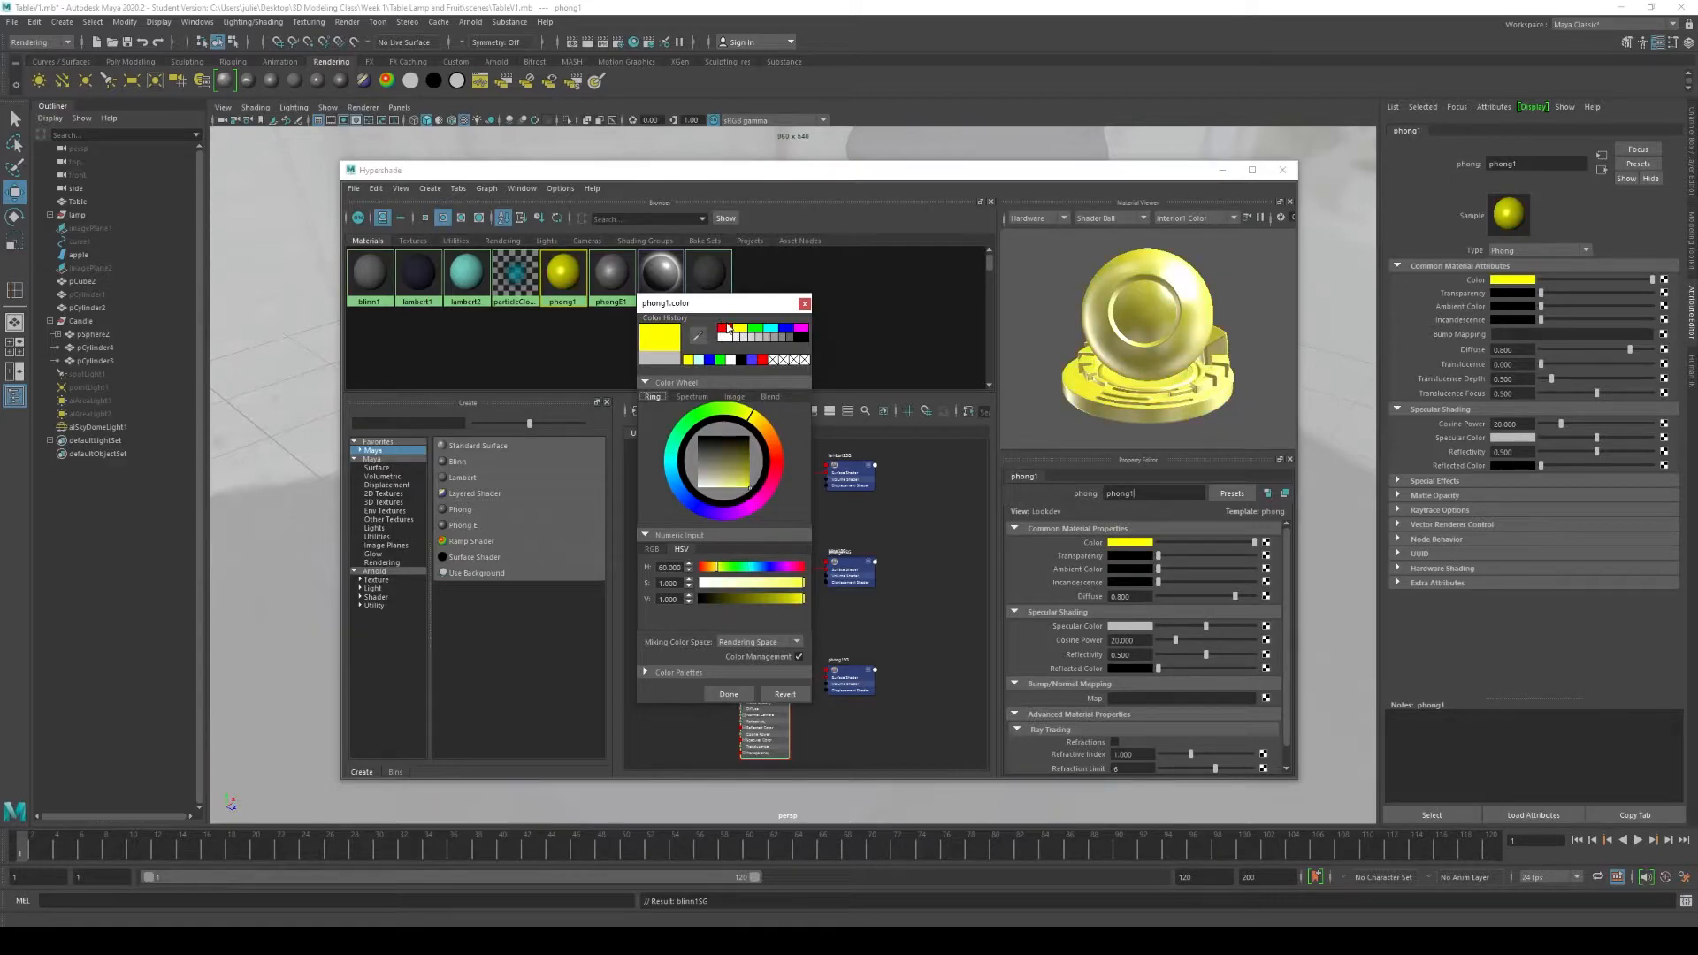
left_click(763, 360)
left_click(766, 436)
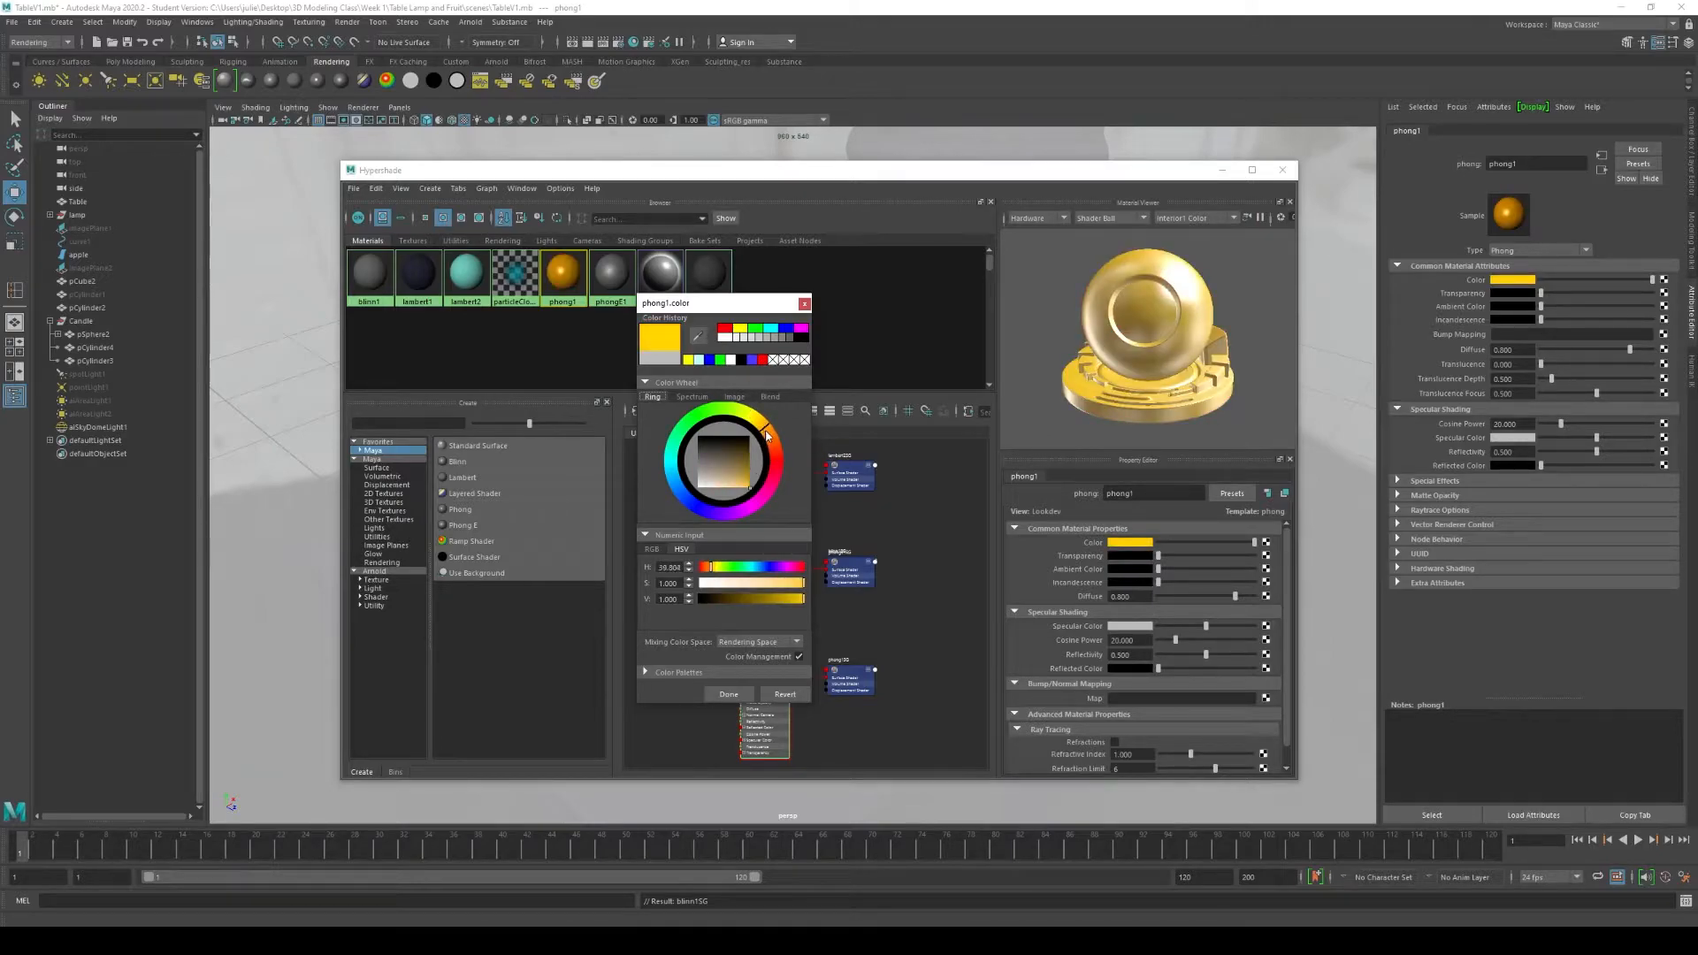
left_click_drag(740, 469, 735, 475)
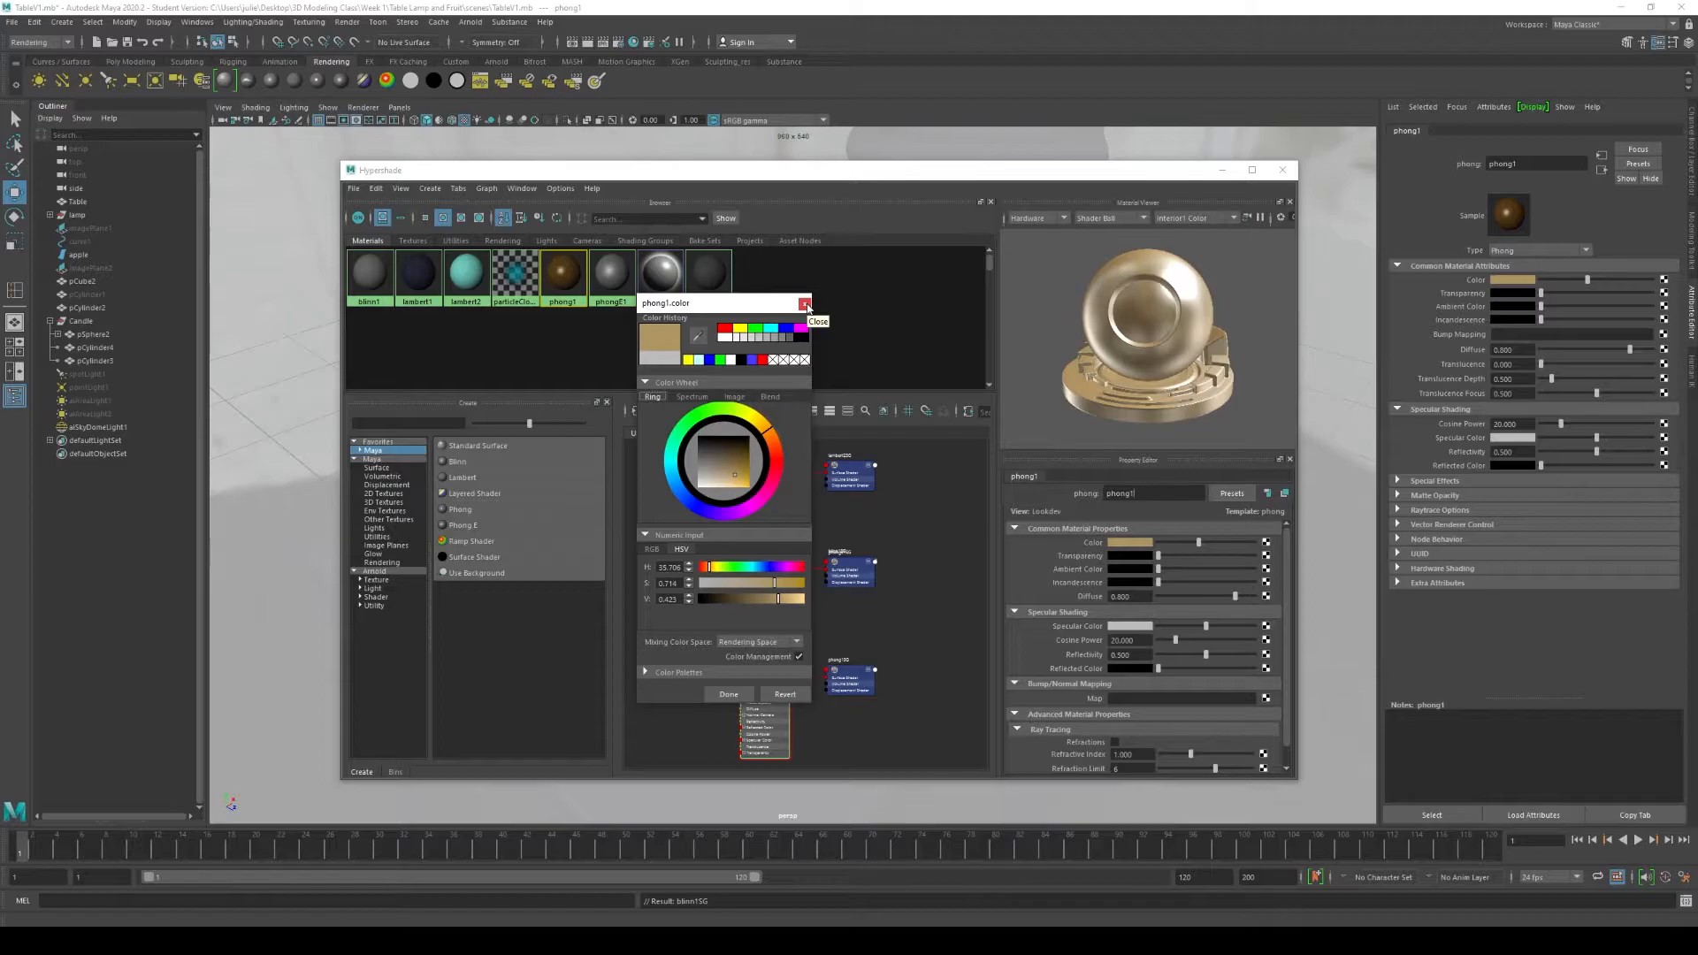
left_click(805, 304)
Step: Make the phong1 material slightly transparent, darken its specular color, and lower its reflectivity to about 0.25
left_click_drag(1159, 557, 1160, 563)
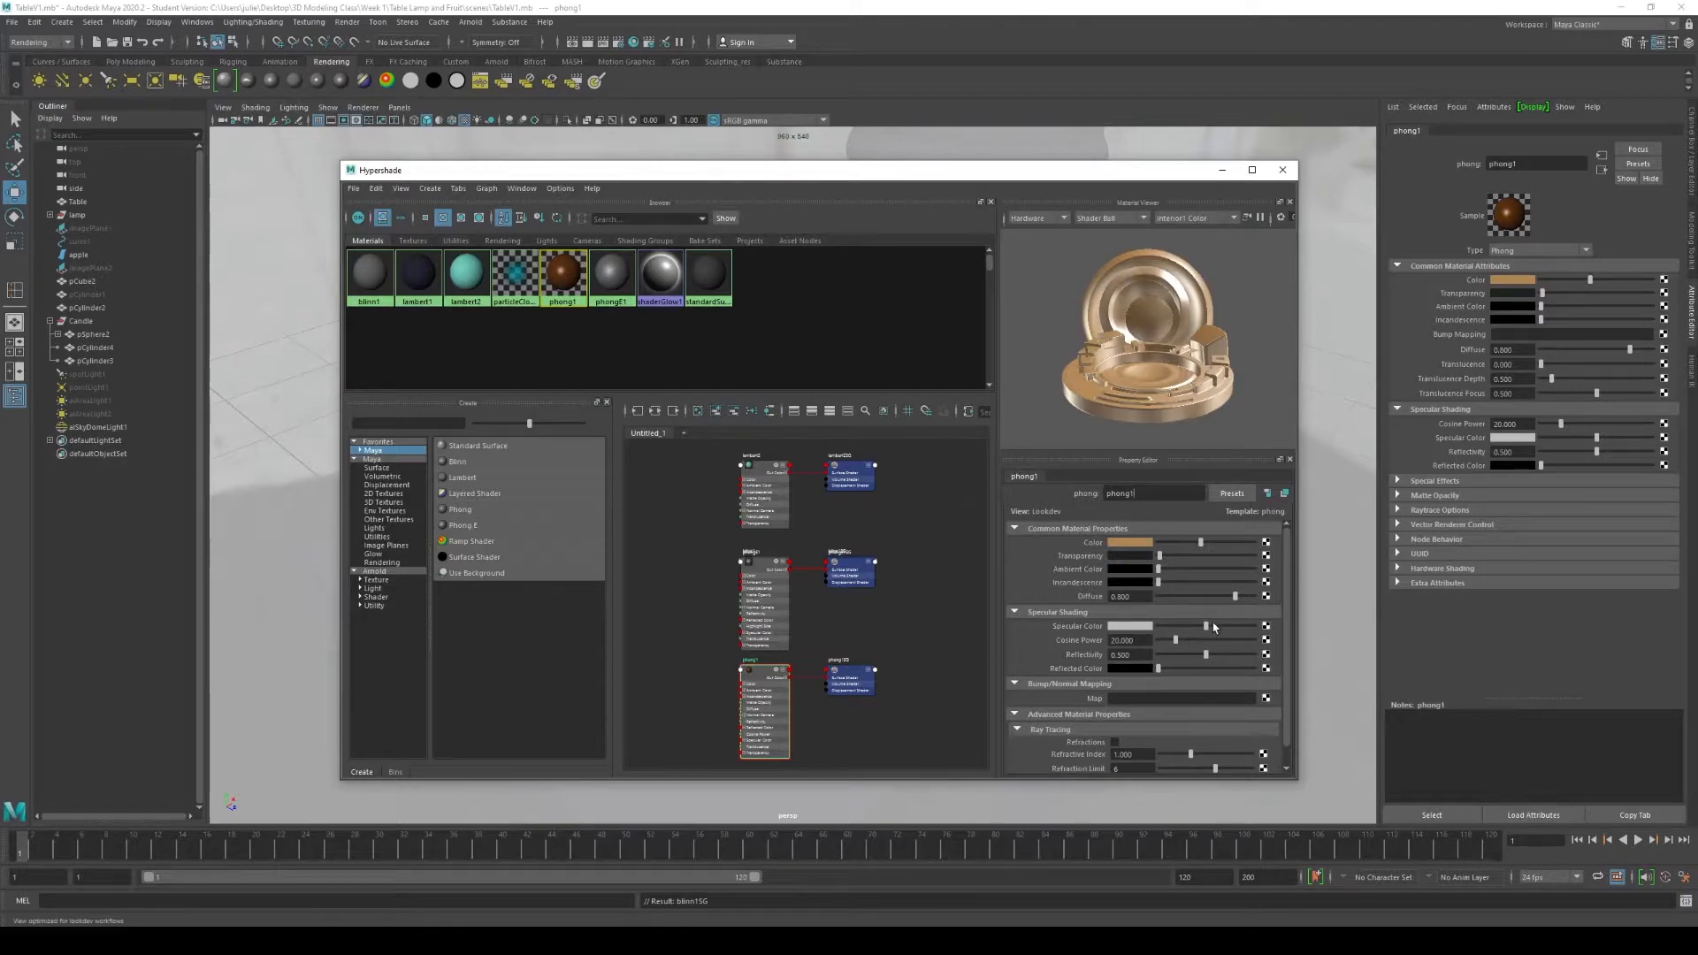
left_click_drag(1206, 625, 1189, 629)
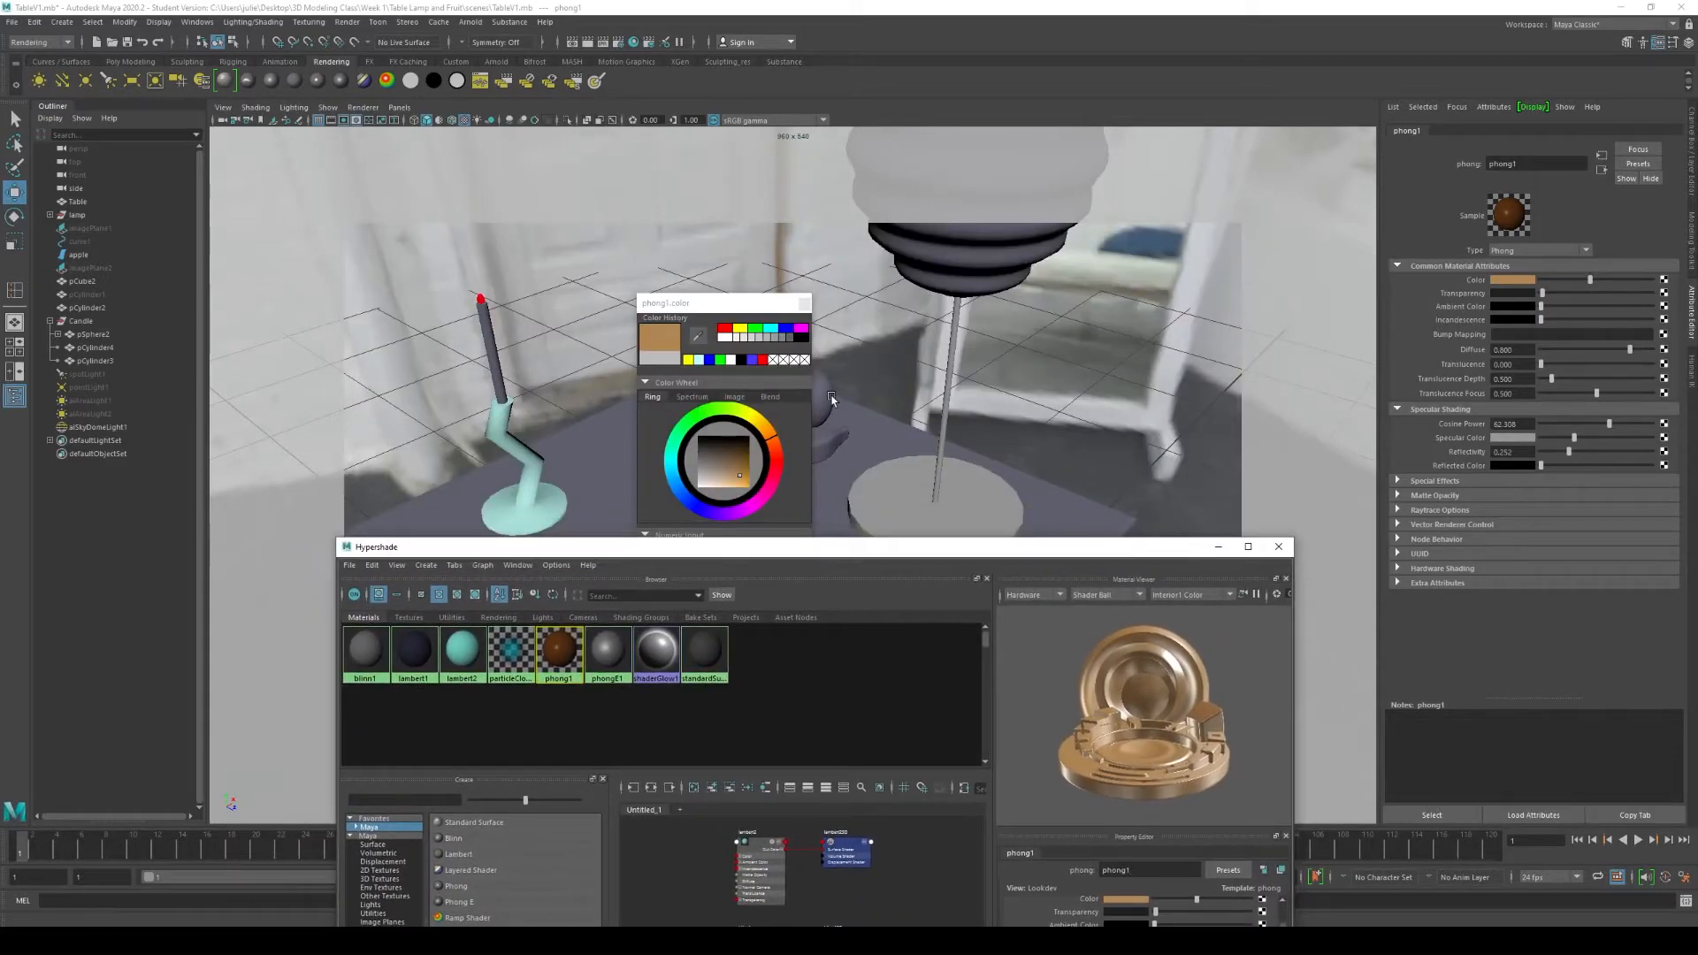
Step: Select the apple on the table and assign the phong1 material to it, closing the leftover color chooser
left_click(831, 400)
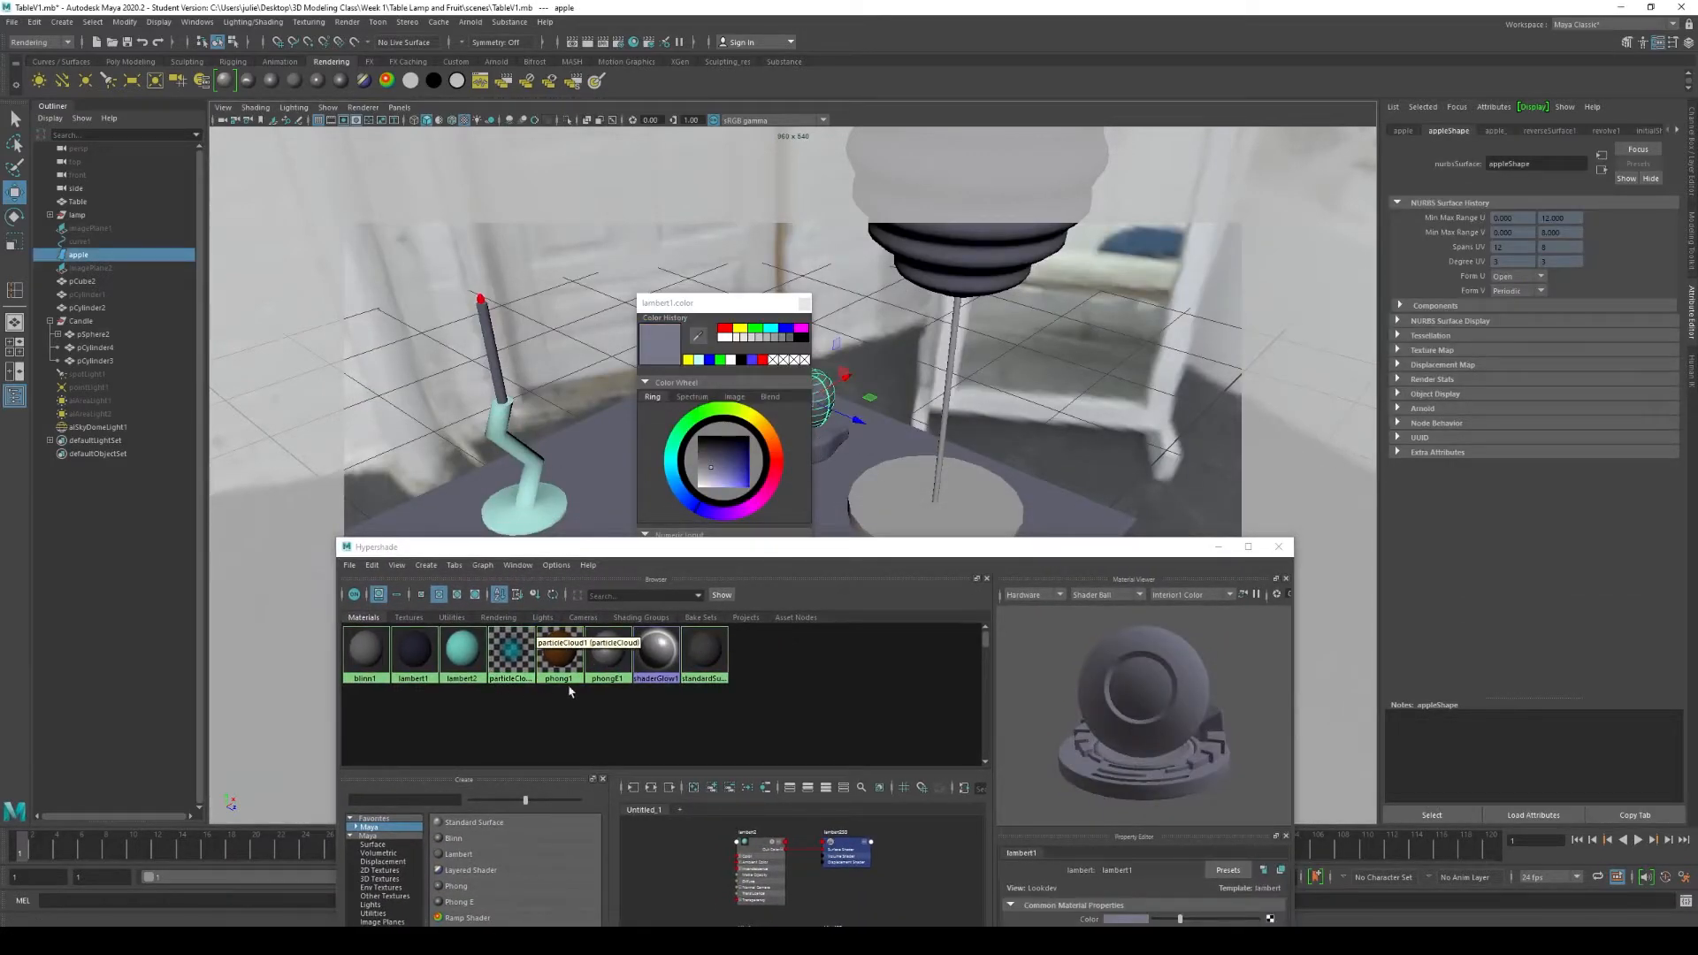
right_click_drag(553, 663, 550, 624)
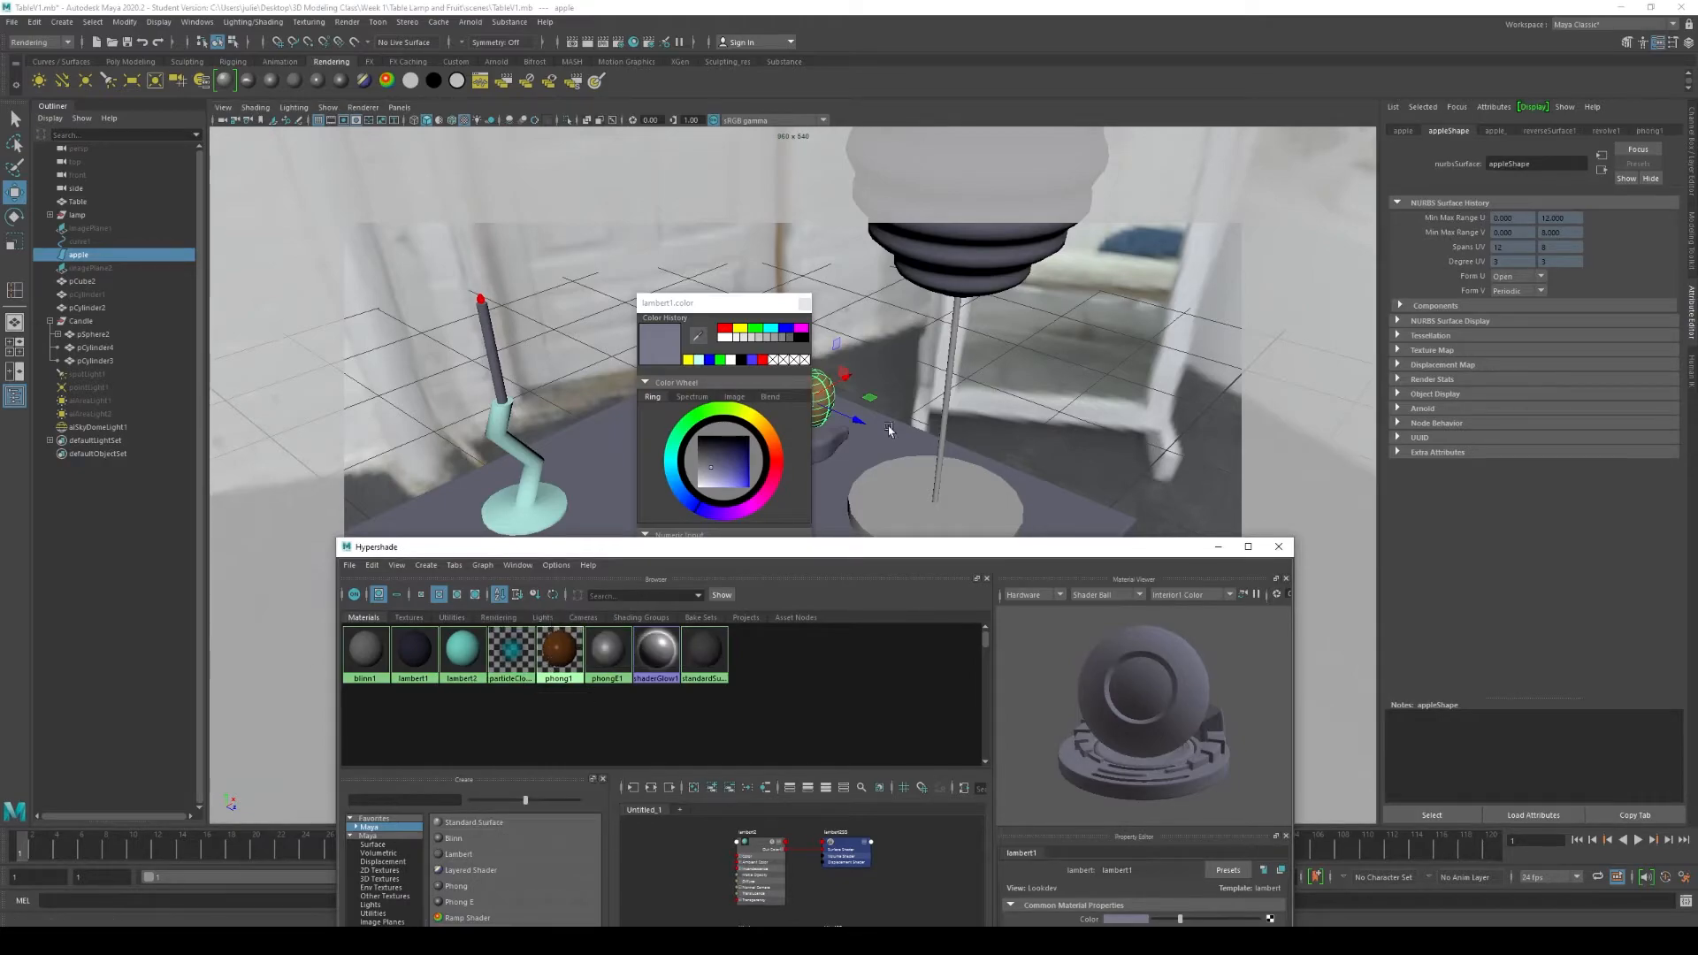
left_click(804, 303)
left_click_drag(943, 552, 1011, 553)
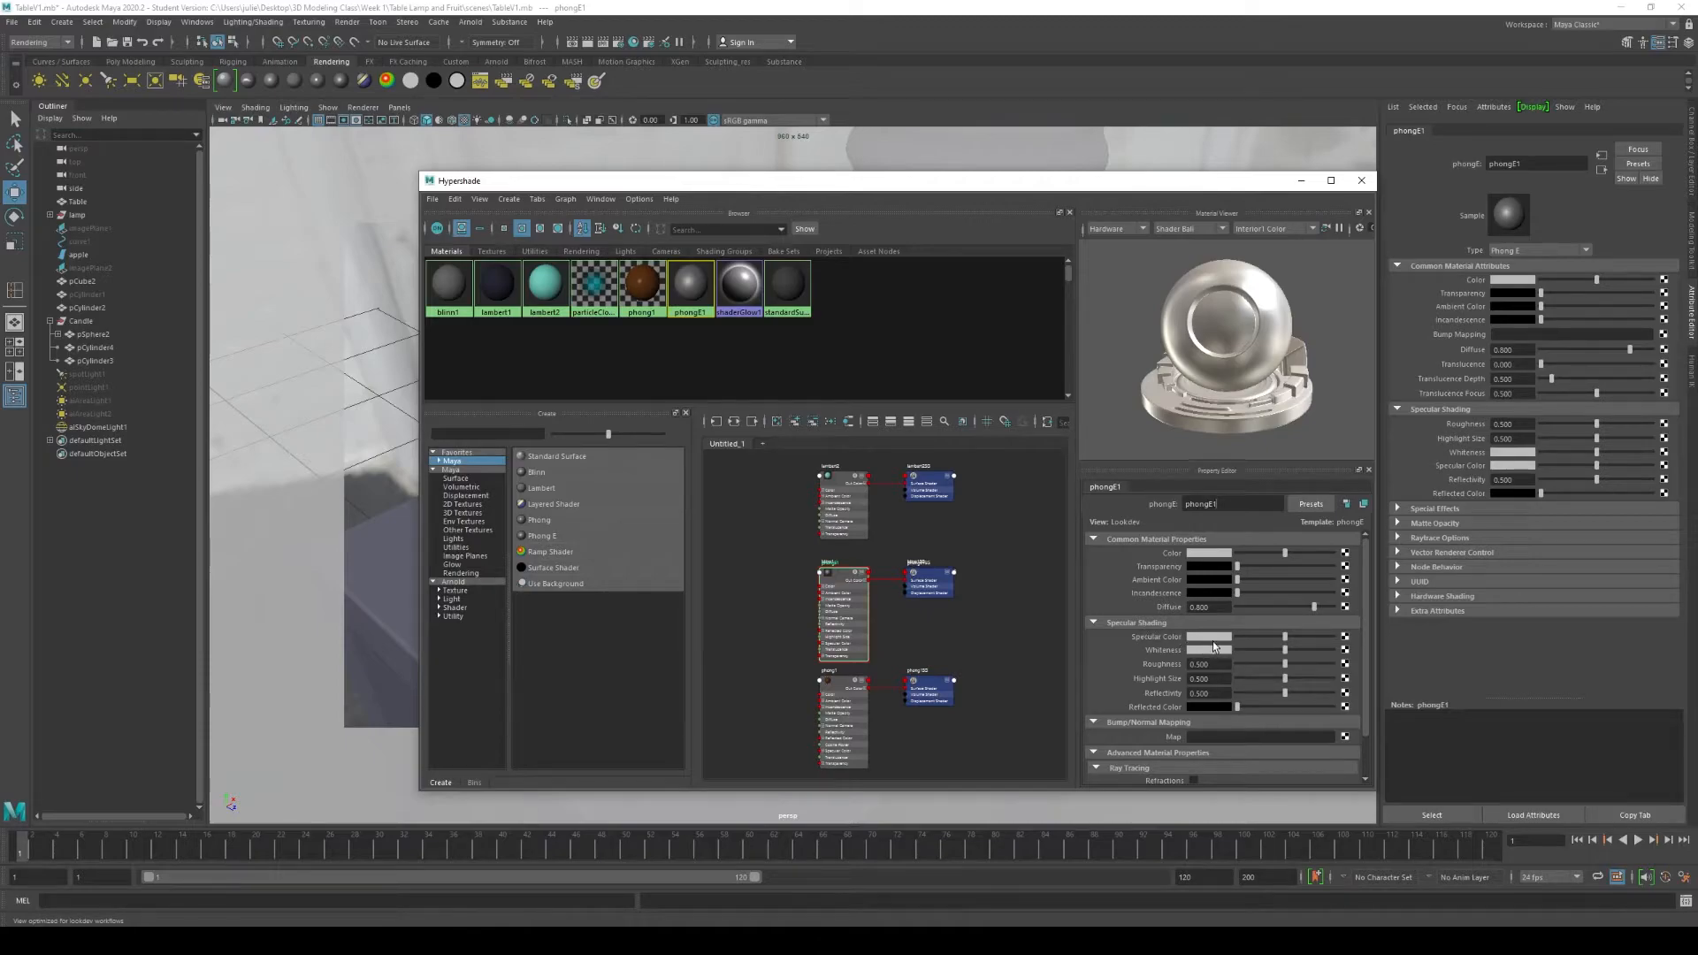
Step: Set the roughness of the phongE1 material to about 0.706 and slightly lighten its specular color
scroll(1147, 643, "down", 2)
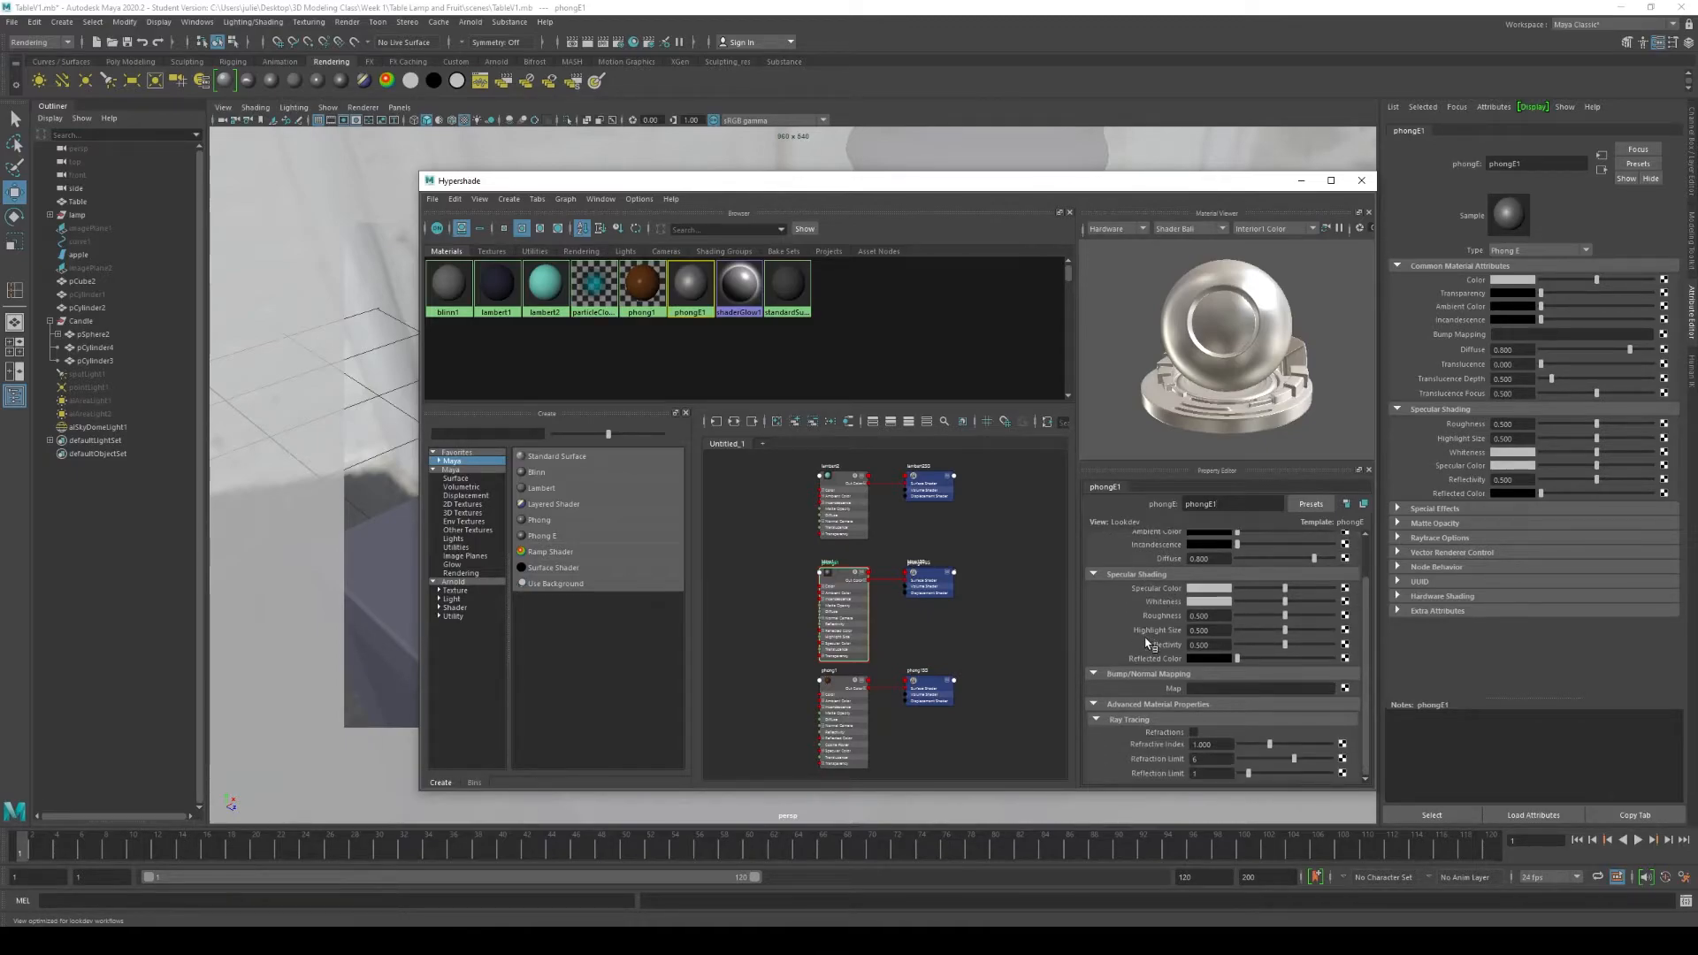
left_click_drag(1285, 616, 1306, 632)
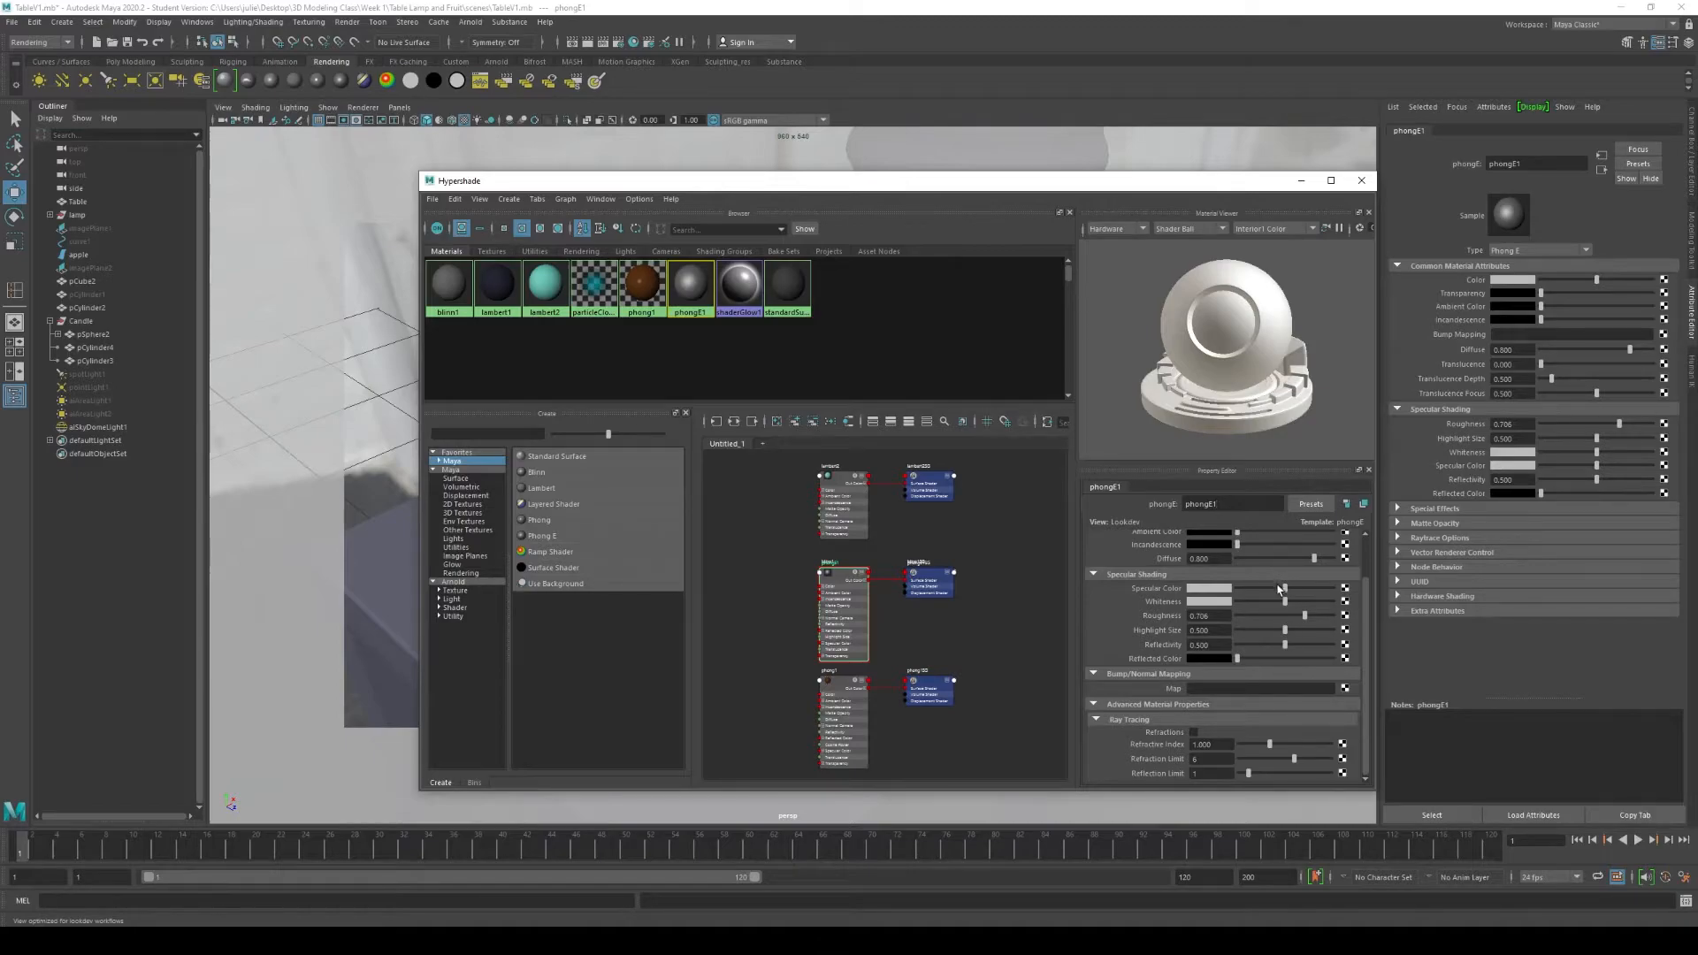
mouse_move(1285, 591)
left_mouse_down()
mouse_move(1263, 592)
mouse_move(1294, 591)
left_mouse_up()
scroll(1272, 571, "up", 2)
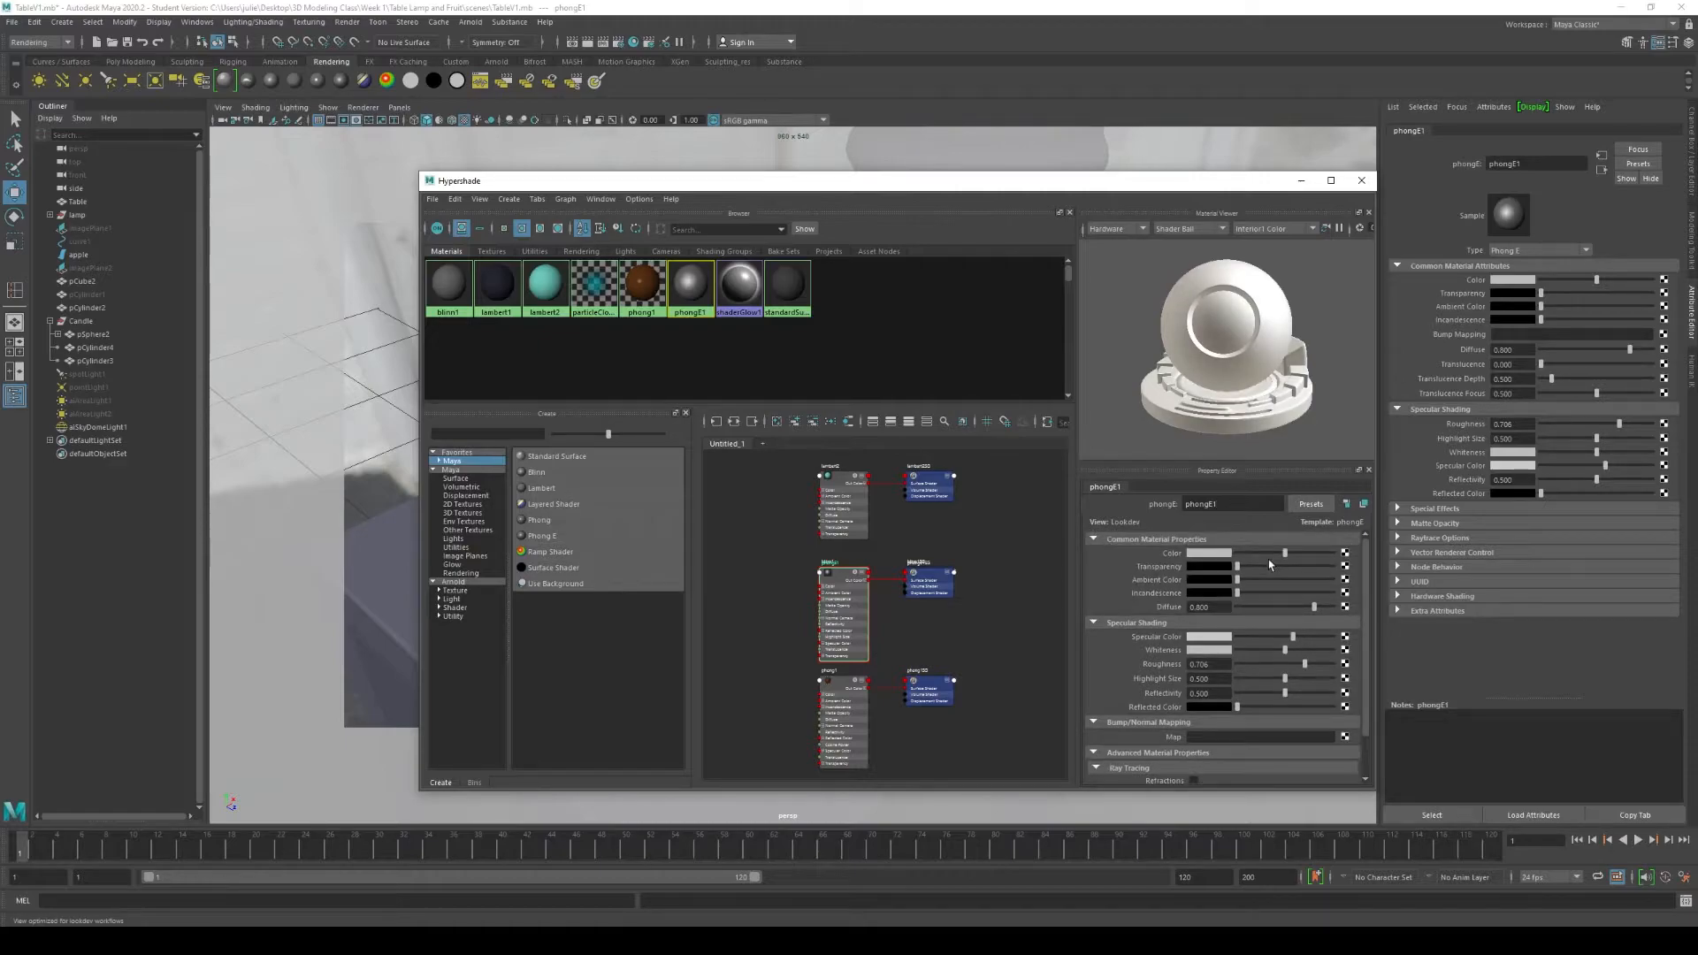
Step: Change the color of the phongE1 material to an olive yellow
left_click(1217, 552)
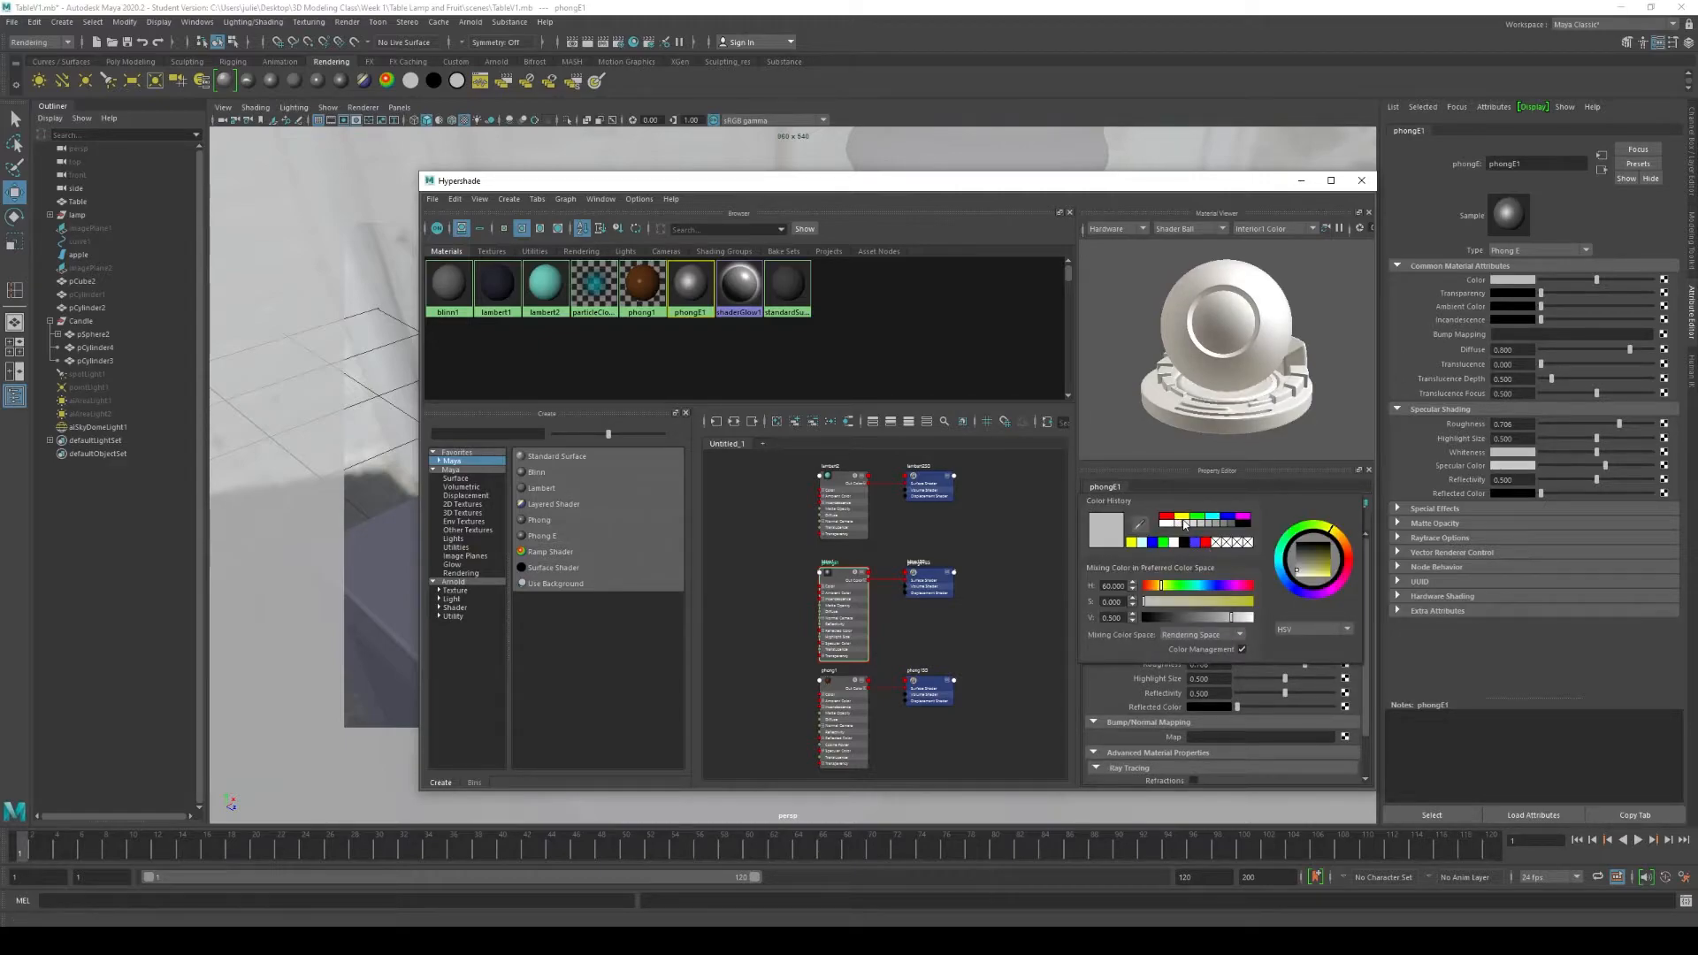
left_click(1194, 553)
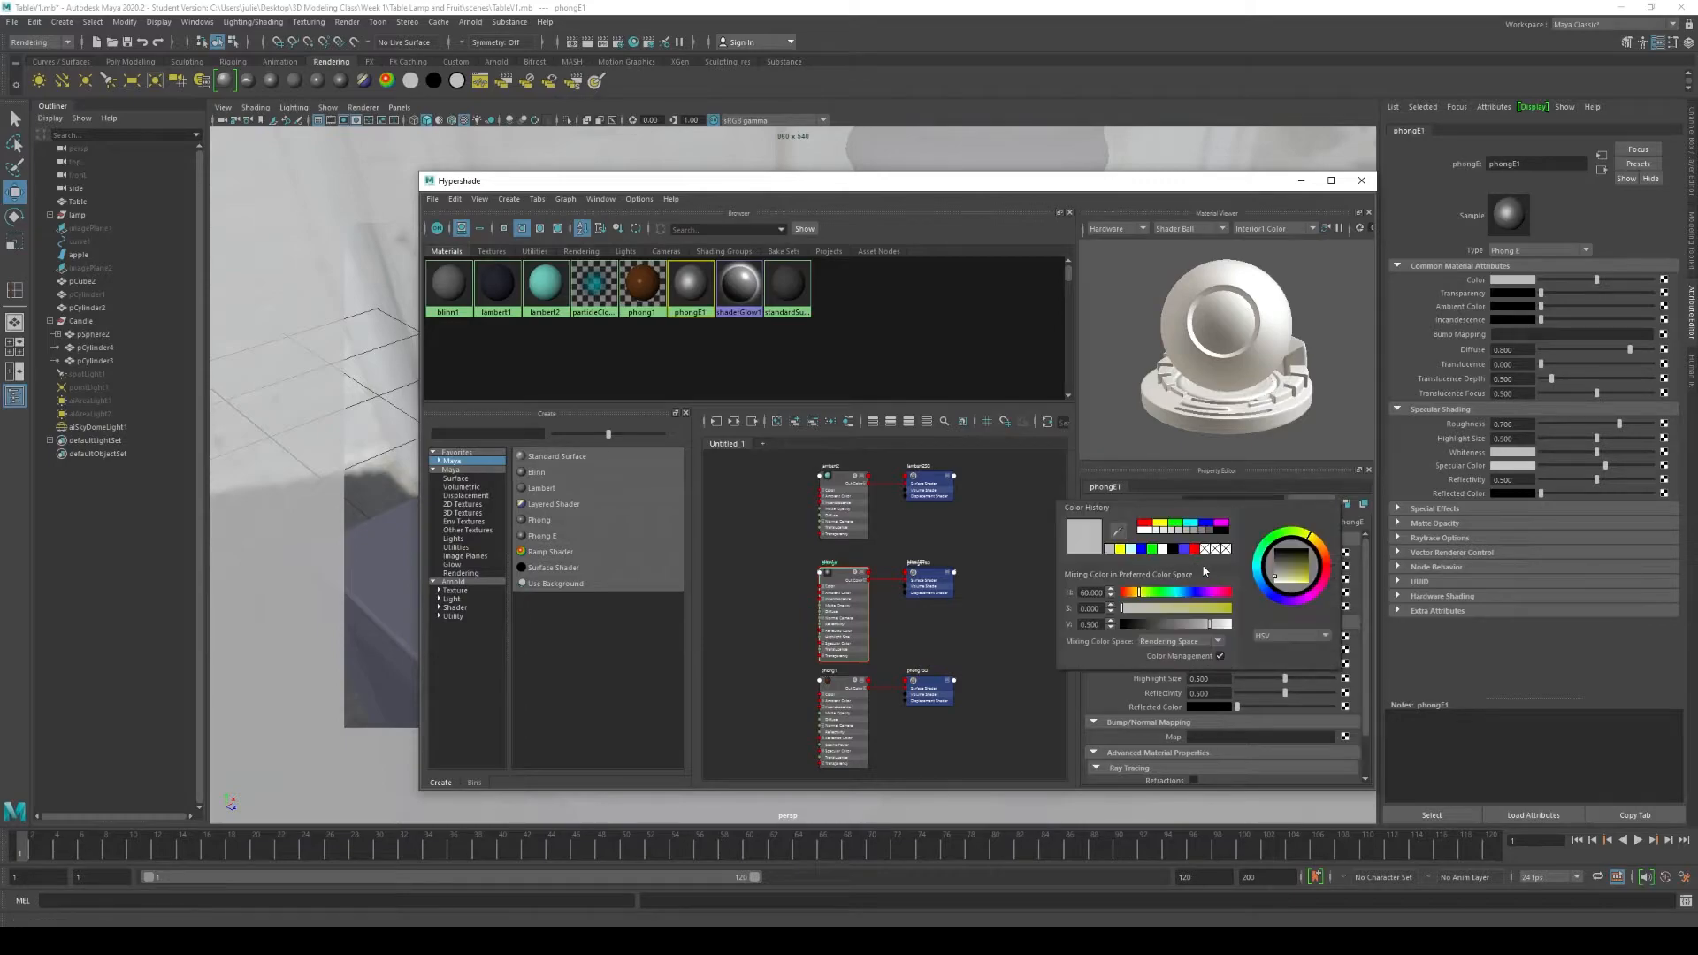
left_click_drag(1304, 580, 1299, 577)
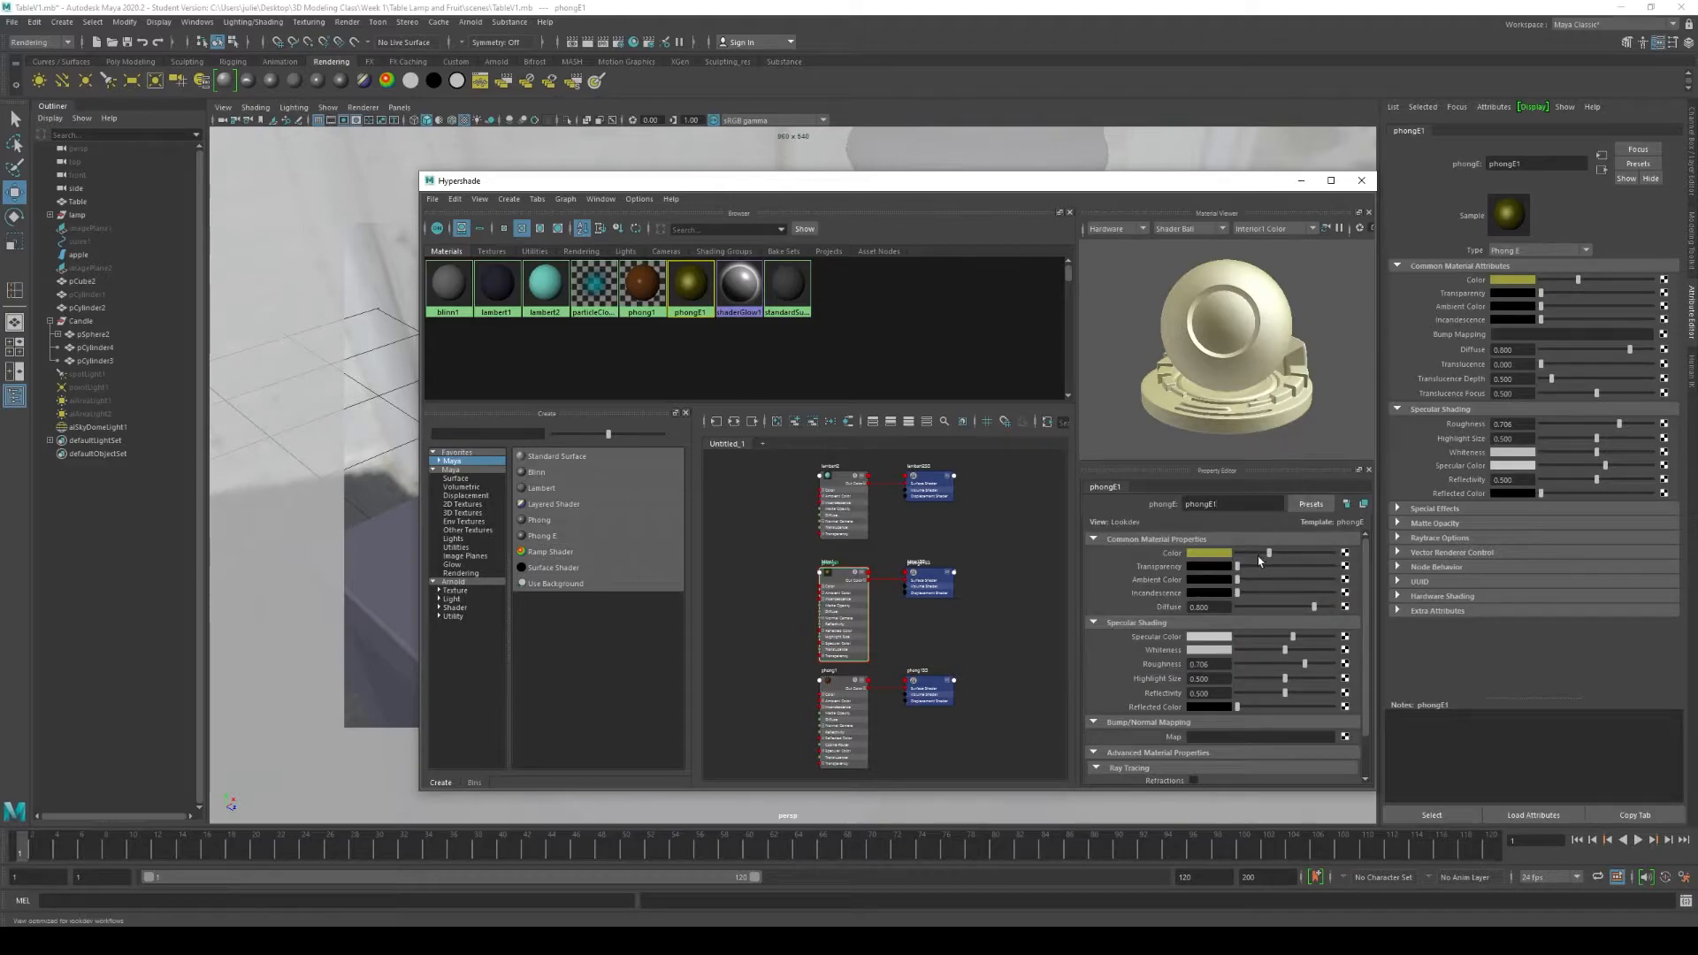
Step: Move the Hypershade aside to uncover the candle, select its tall stick, and assign the phongE1 material to it
left_click_drag(1091, 195, 1173, 187)
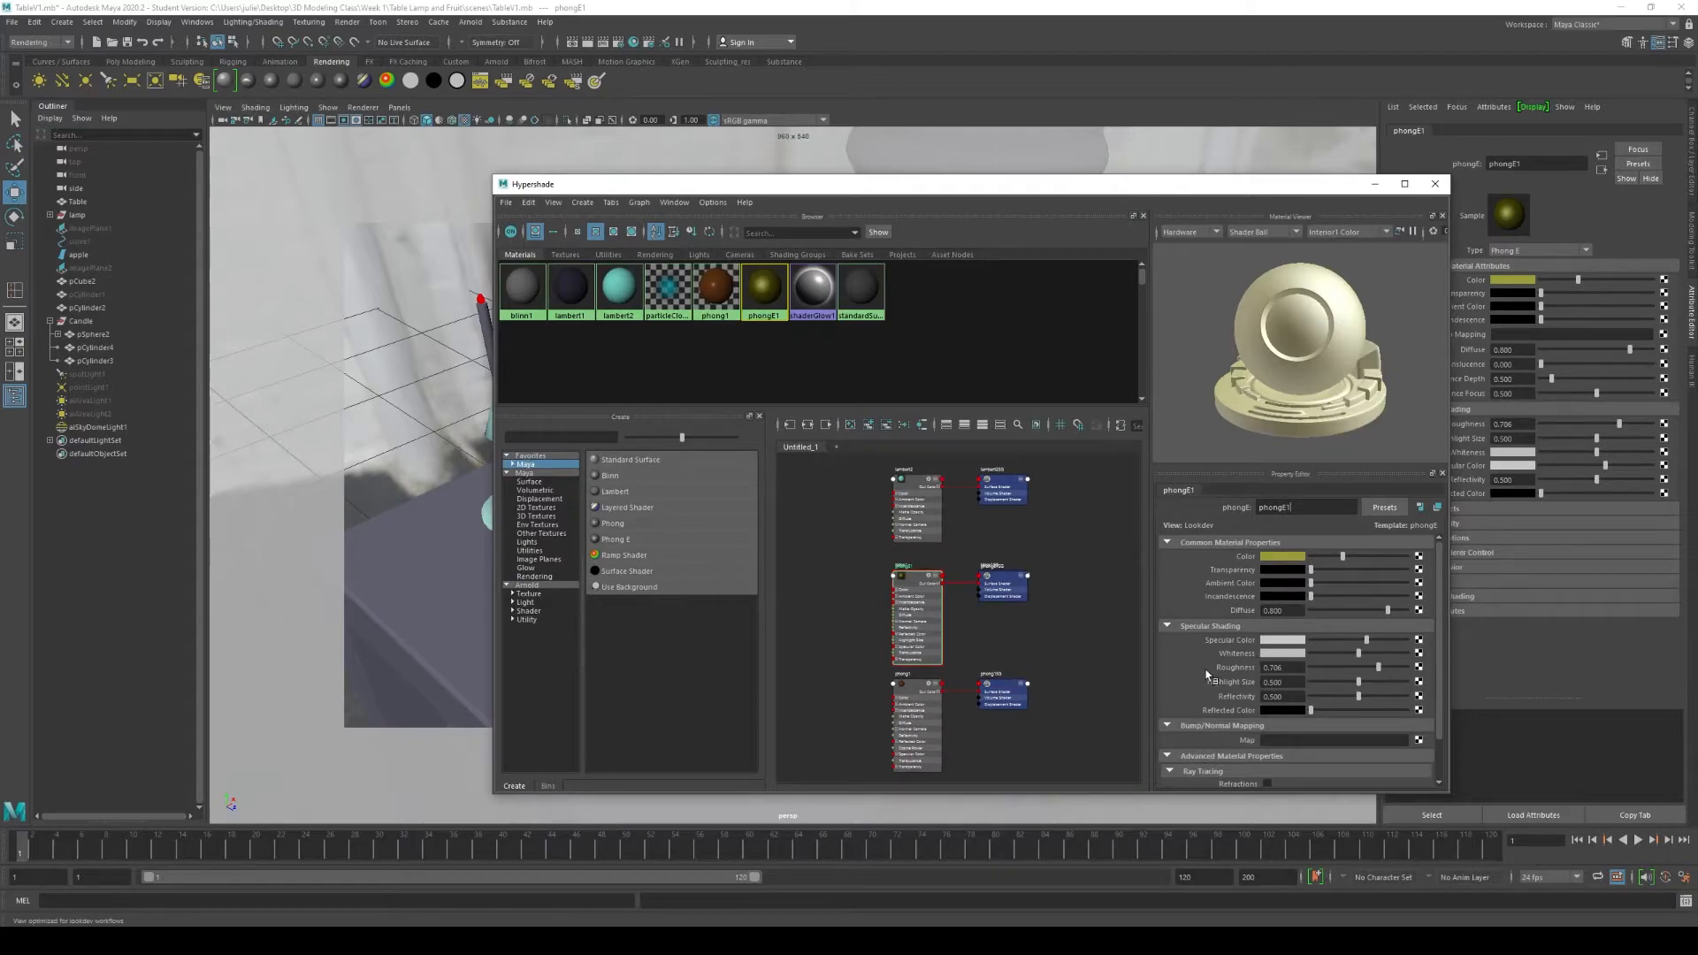
scroll(1209, 676, "down", 2)
scroll(1208, 675, "up", 2)
left_click_drag(1177, 192, 1250, 176)
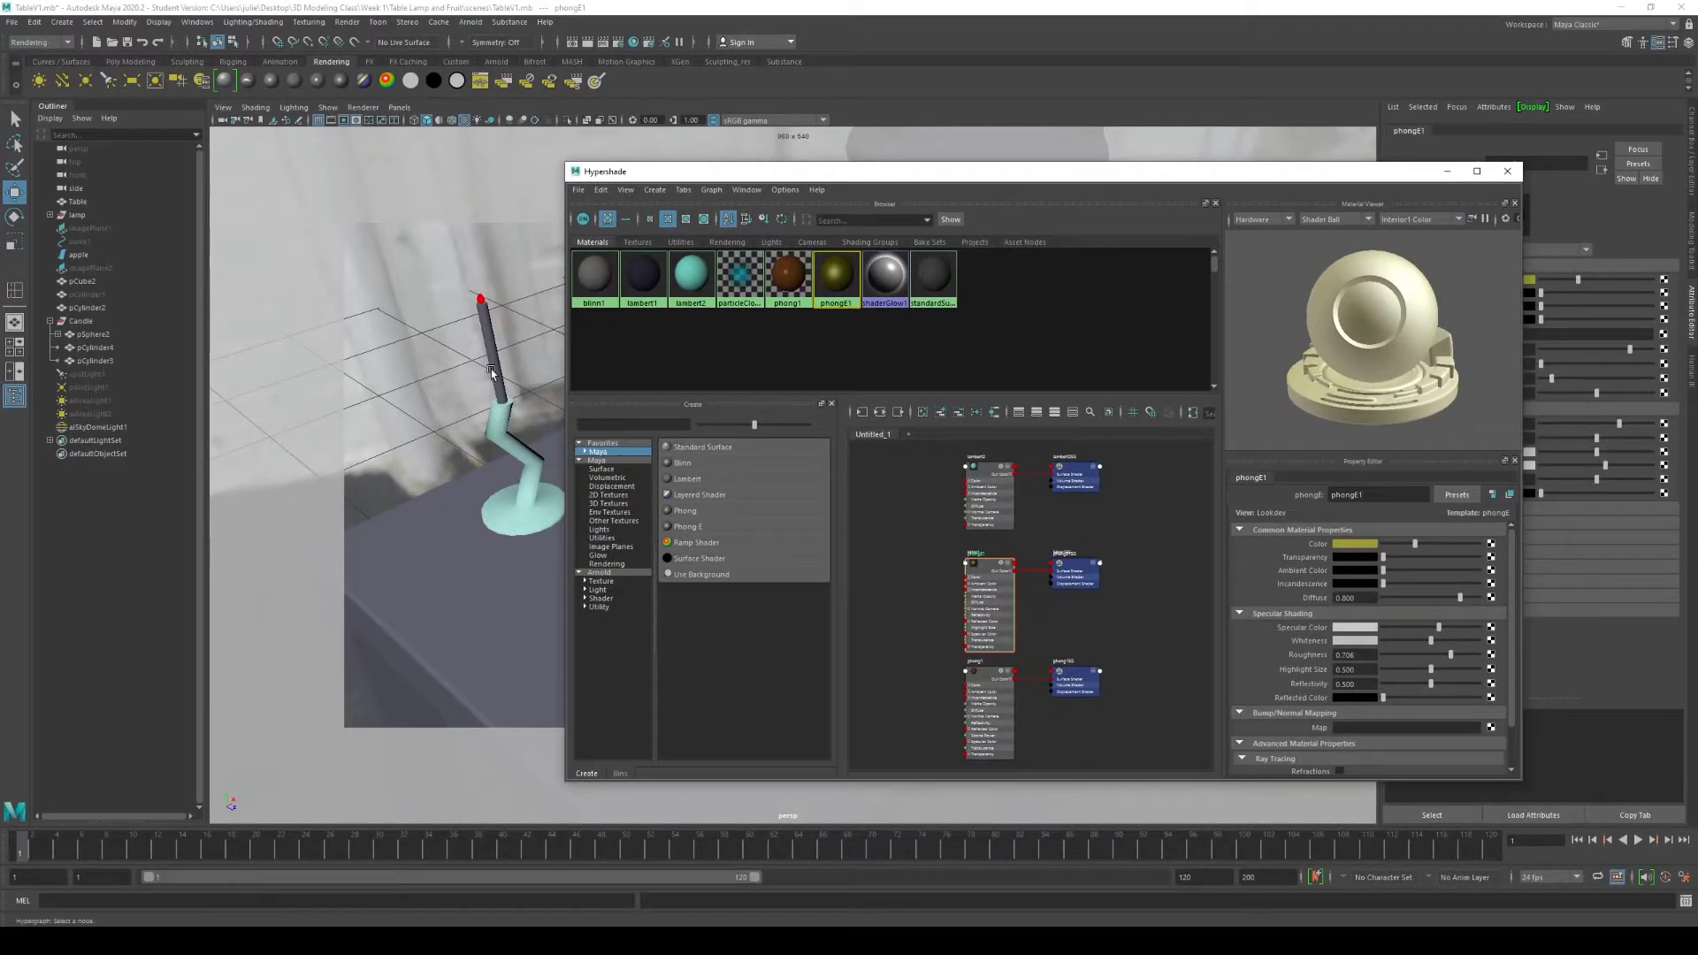
left_click(492, 372)
right_click_drag(837, 290, 839, 254)
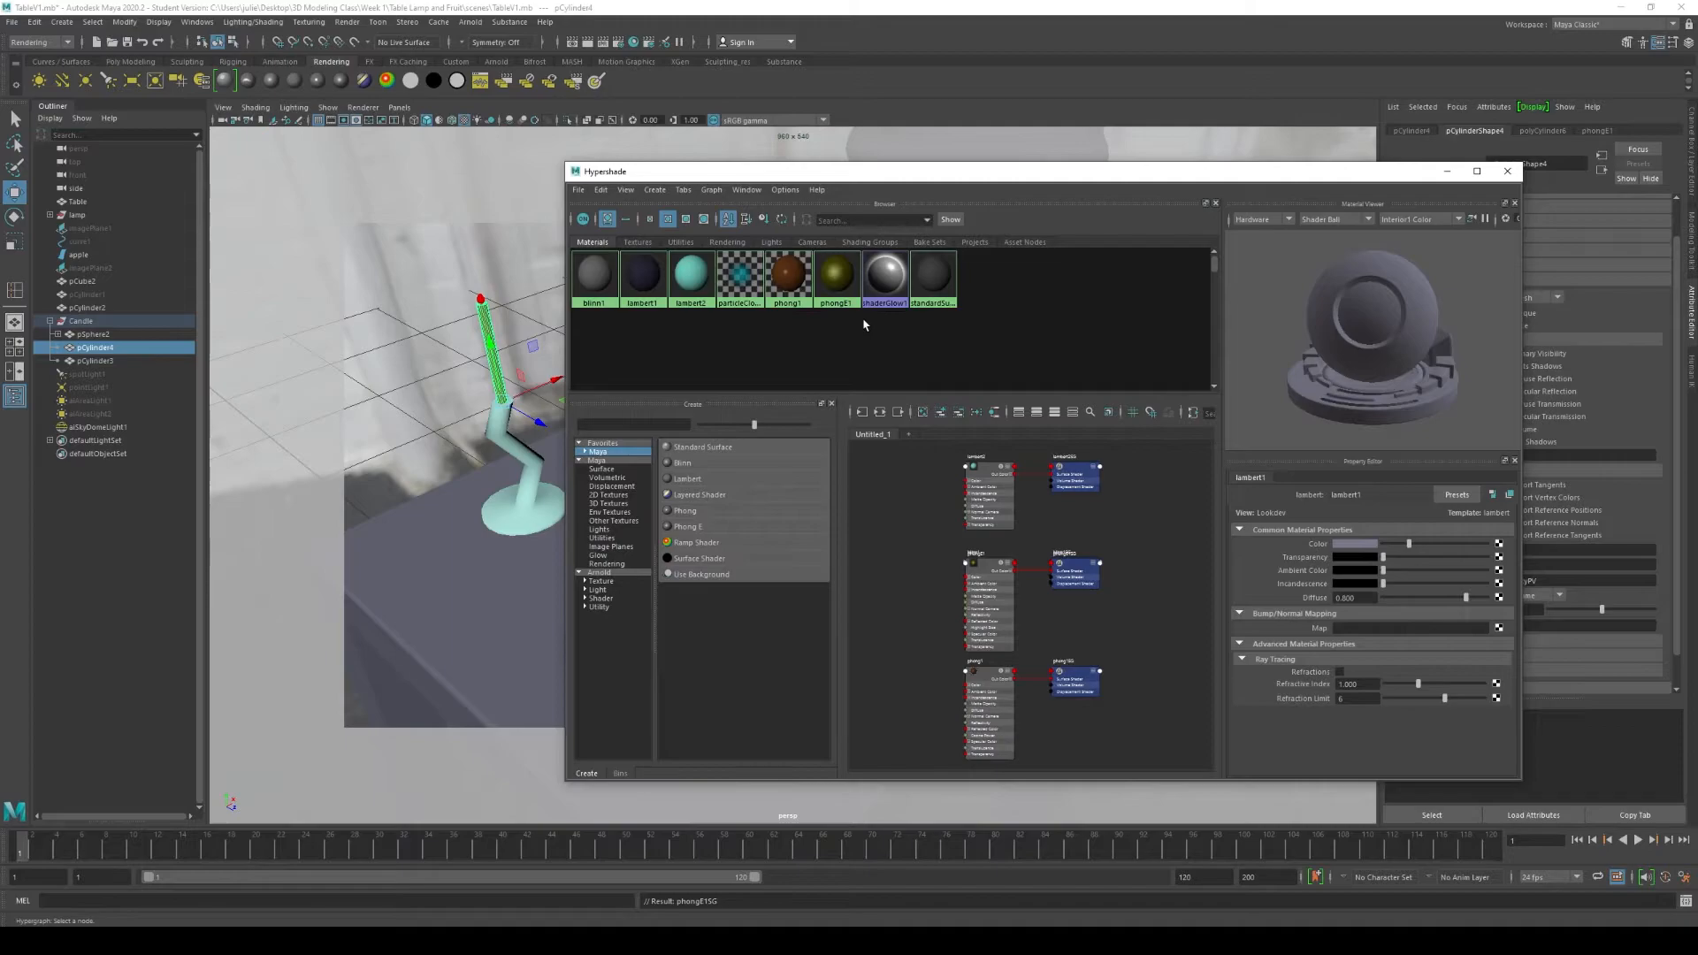
Step: Set the roughness of the phongE1 material to about 0.811, darken its specular color, and check the objects in the scene
left_click(840, 292)
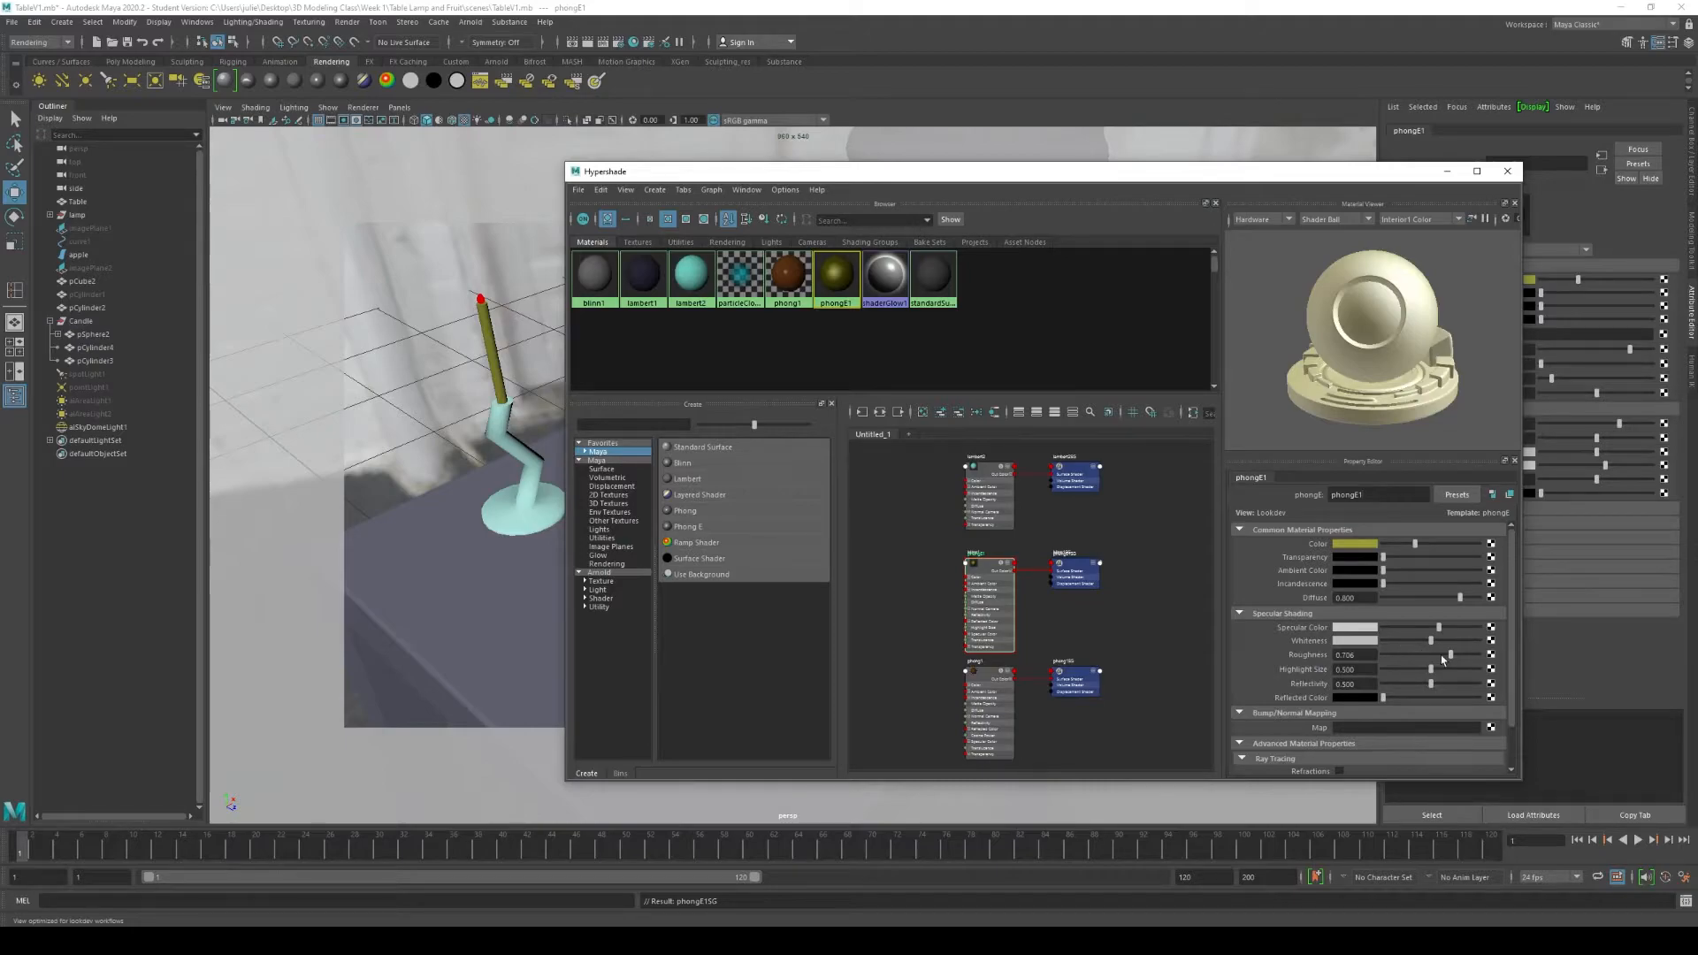
left_click_drag(1451, 656, 1398, 629)
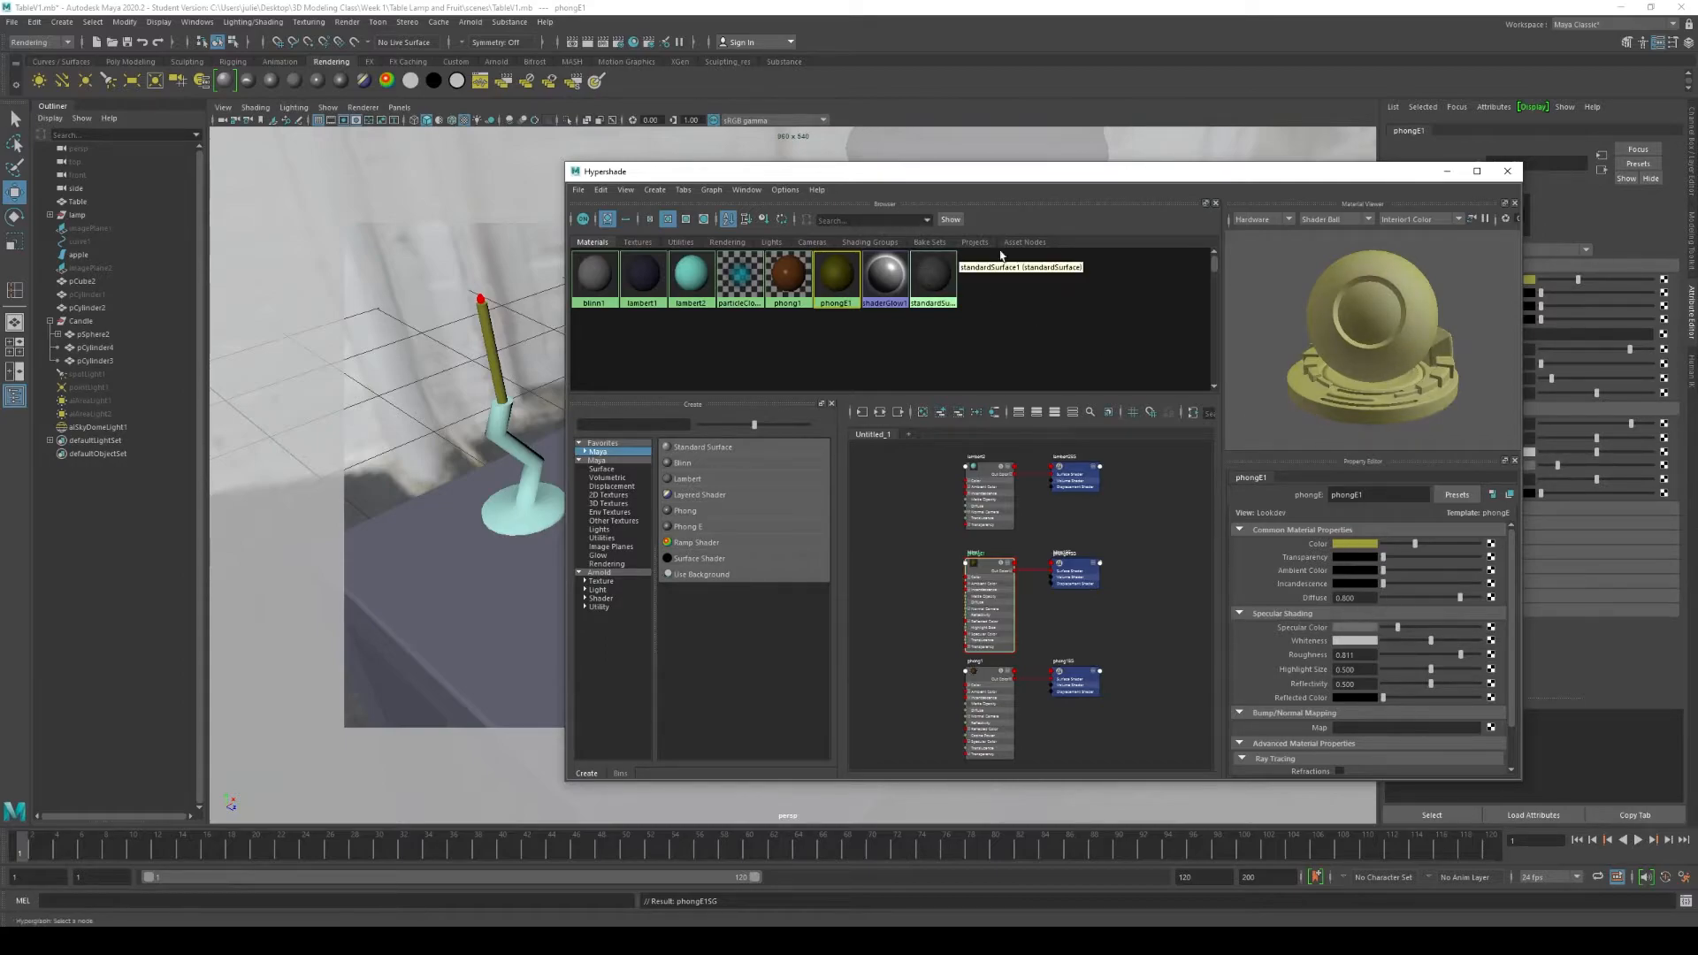
left_click_drag(1301, 176, 1076, 718)
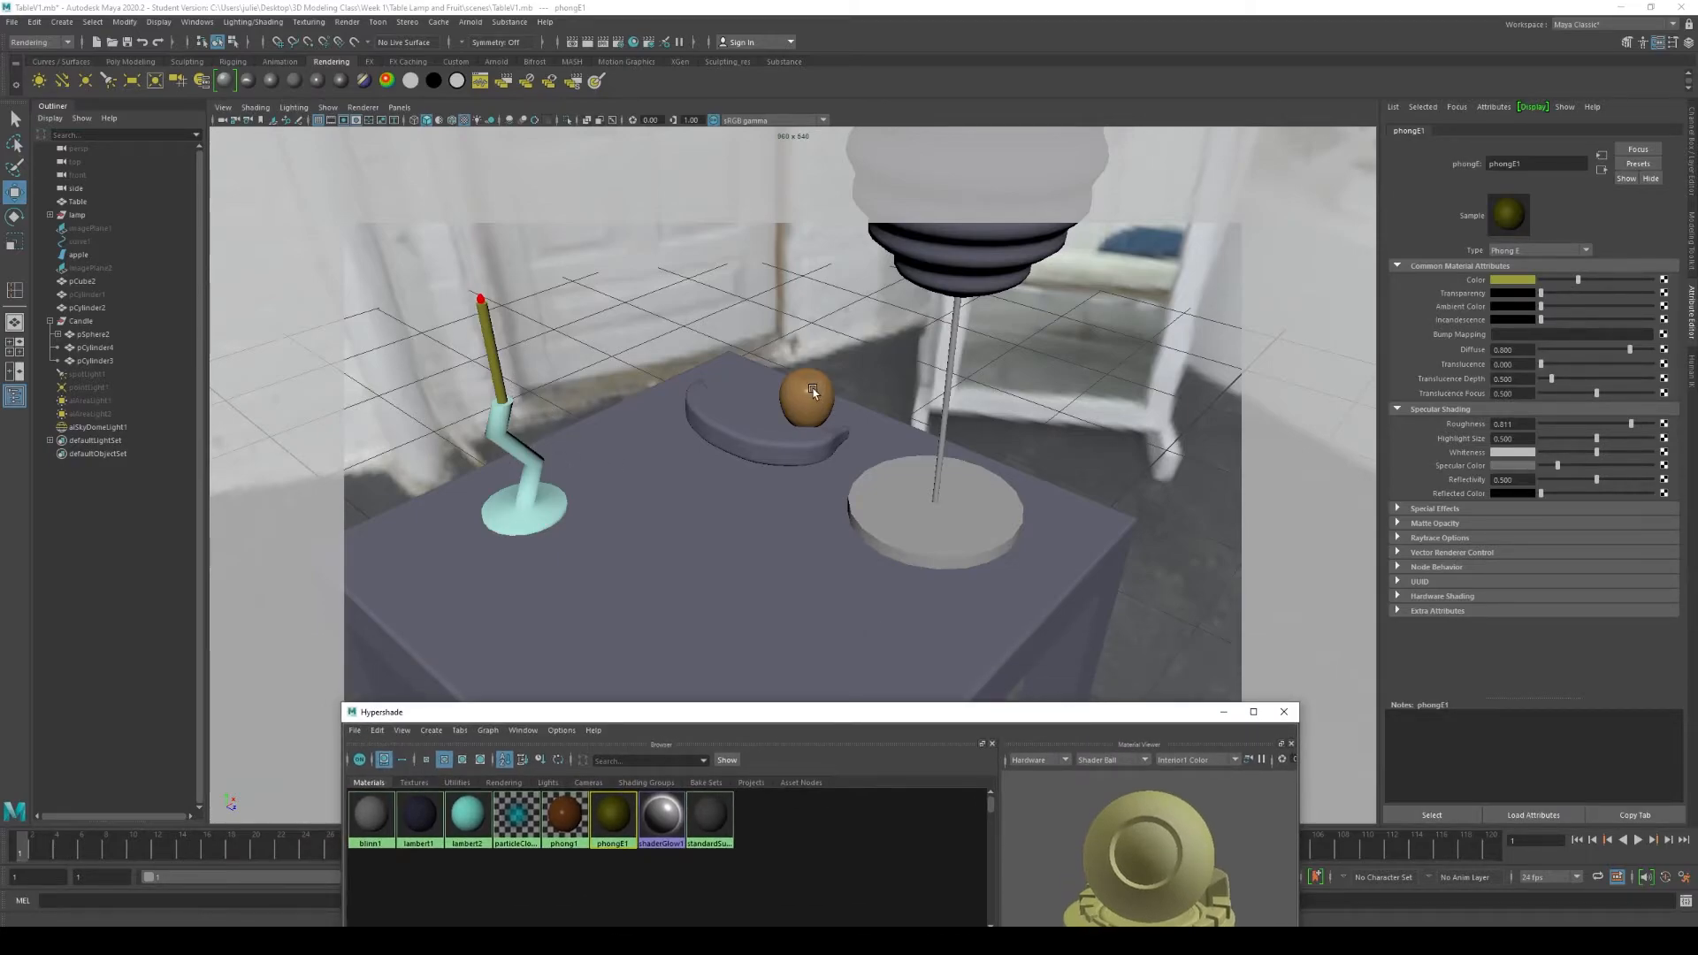
left_click_drag(878, 715, 1081, 199)
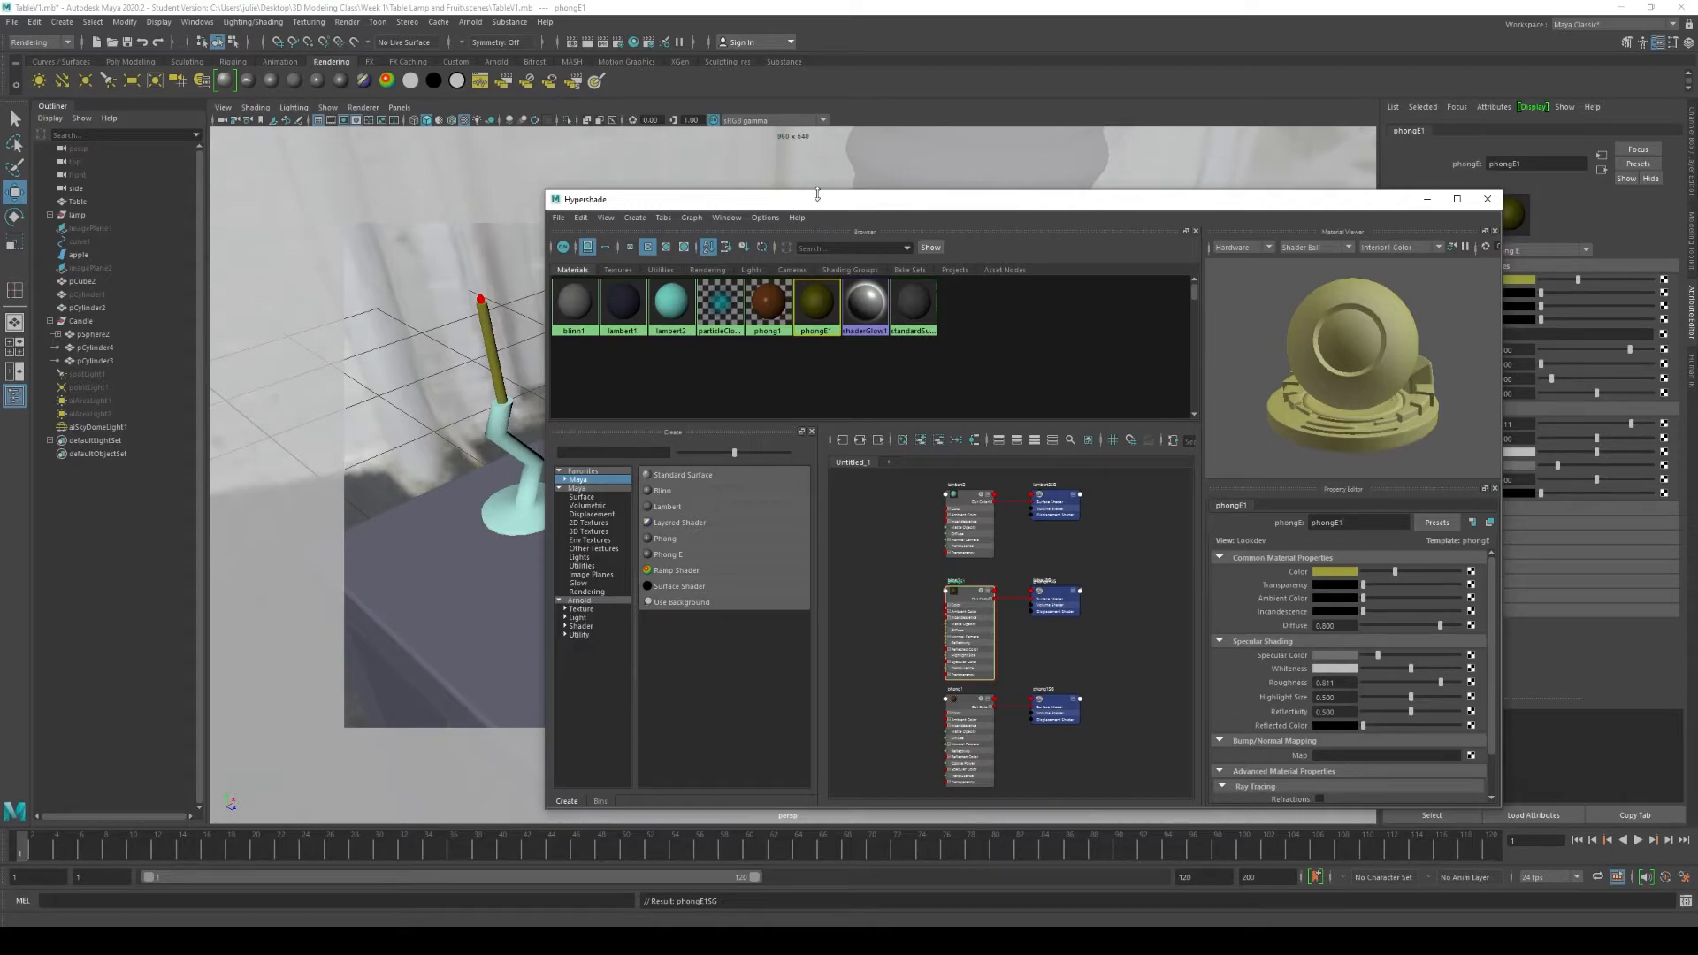
Step: Minimize the Hypershade, reframe the perspective view on the table objects, and render it with the Arnold Renderer
left_click(1426, 199)
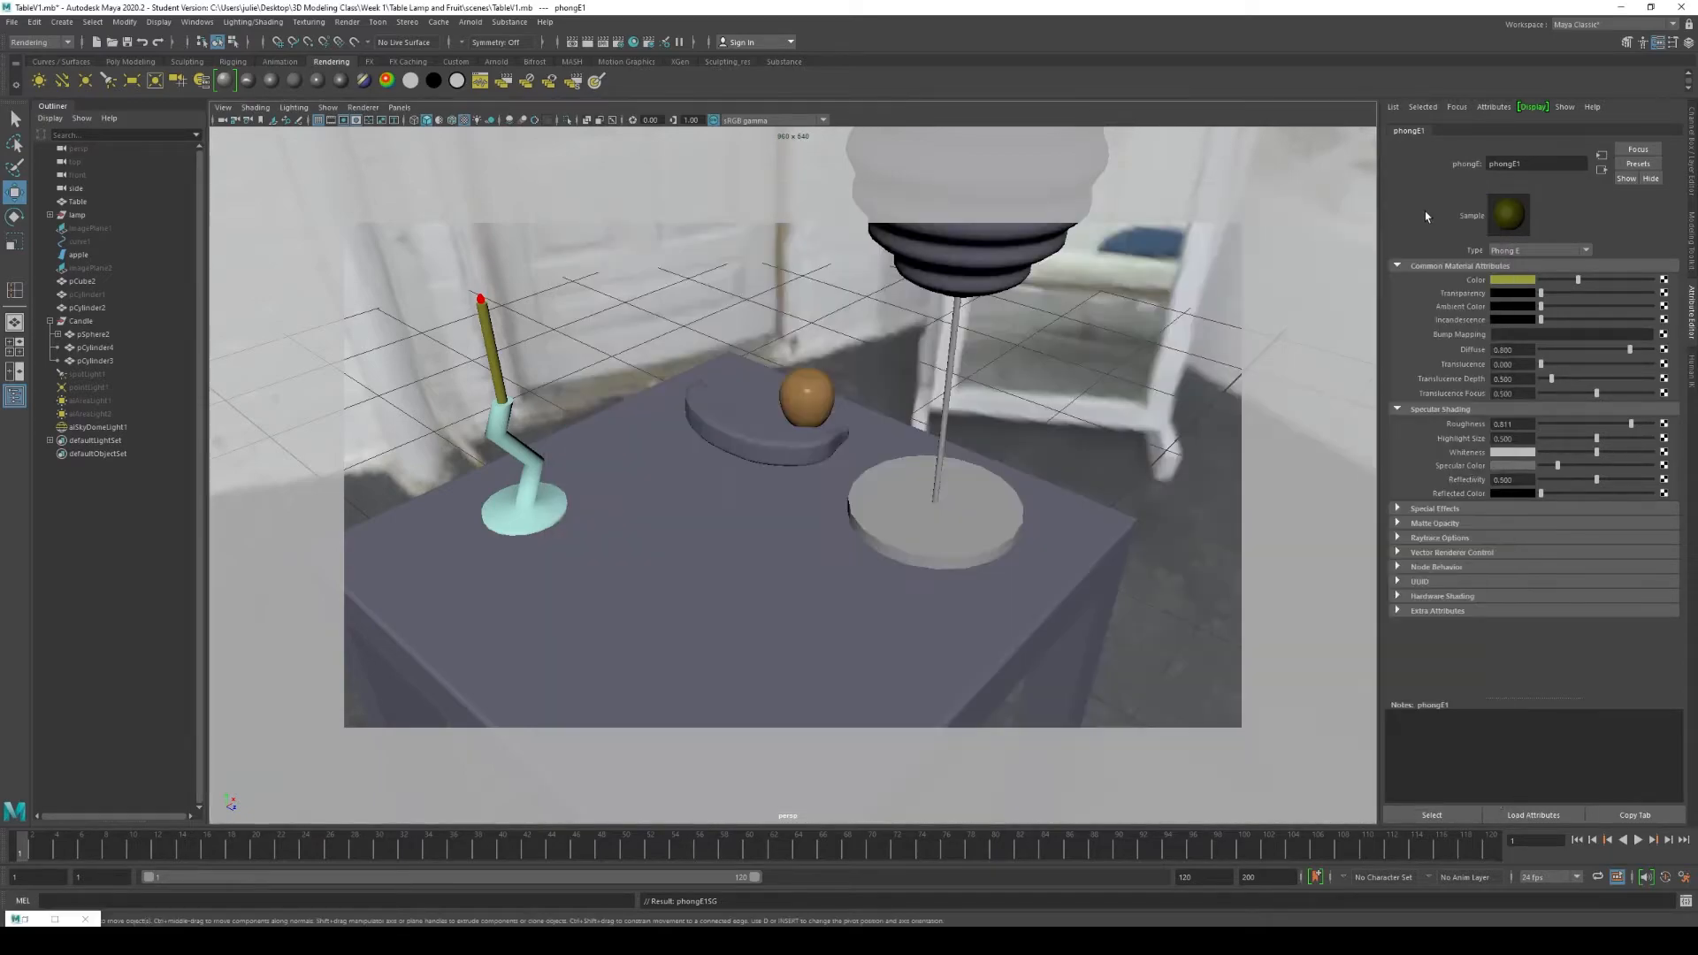
left_click_drag(1101, 434, 1043, 550, "alt")
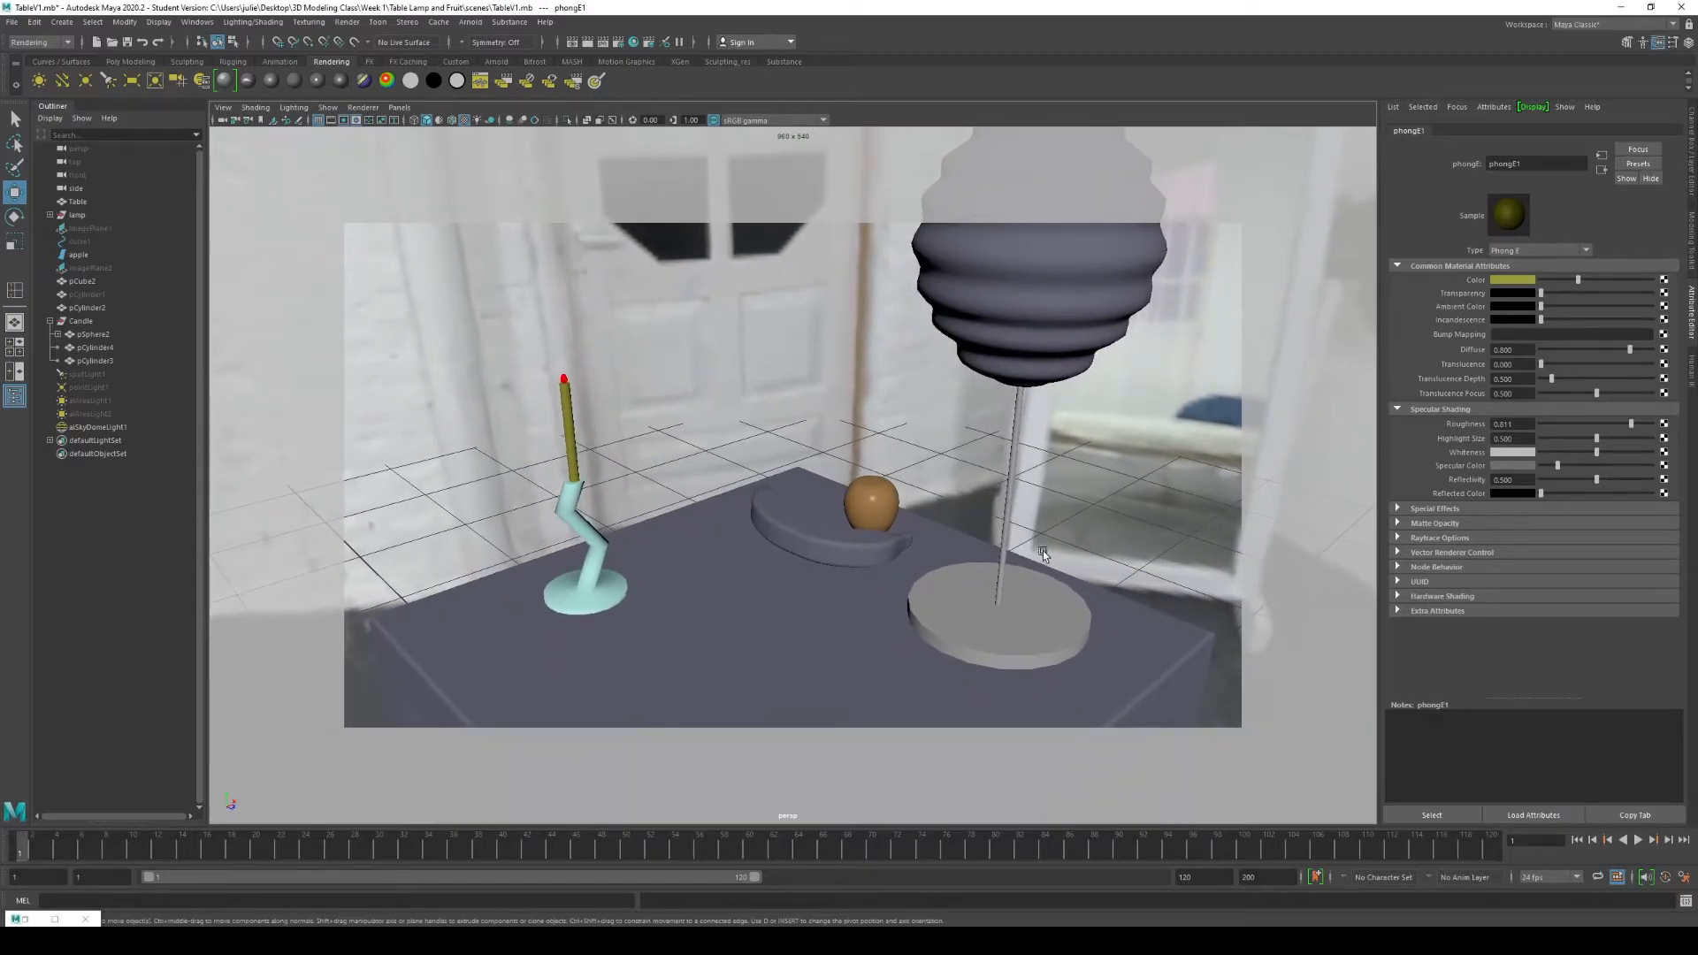
left_click(587, 42)
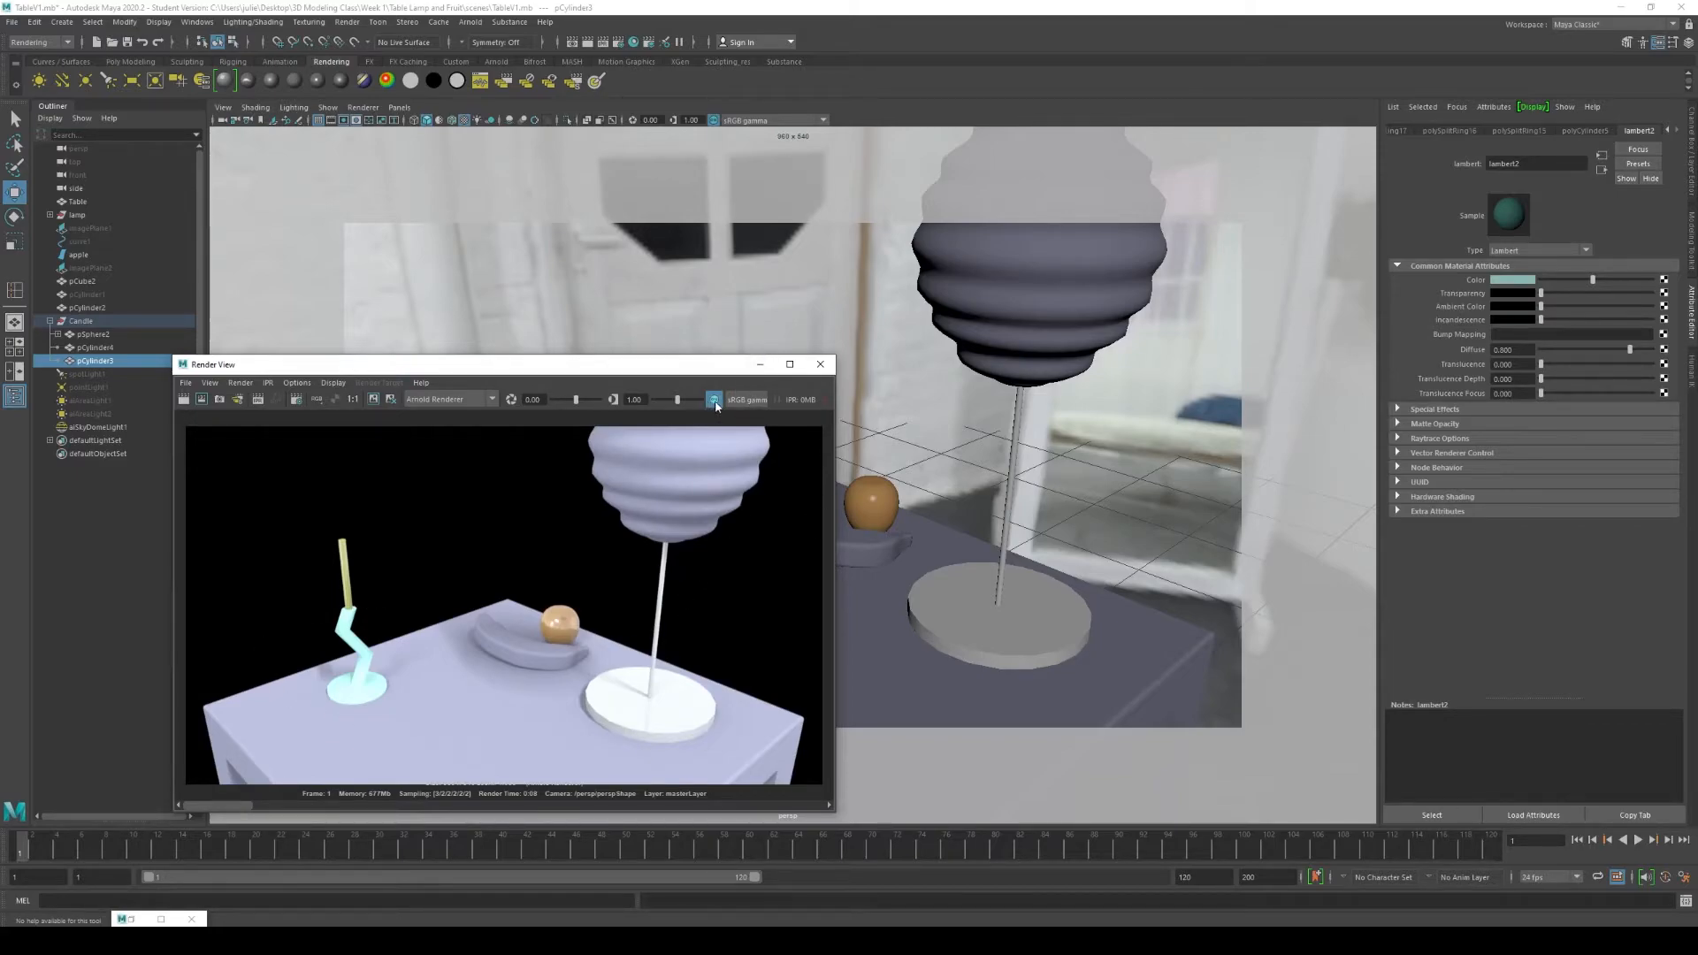
Step: Compare the rendered image with the sRGB gamma view transform on and off, leave it off, and fit the whole image in view
left_click_drag(704, 371, 755, 283)
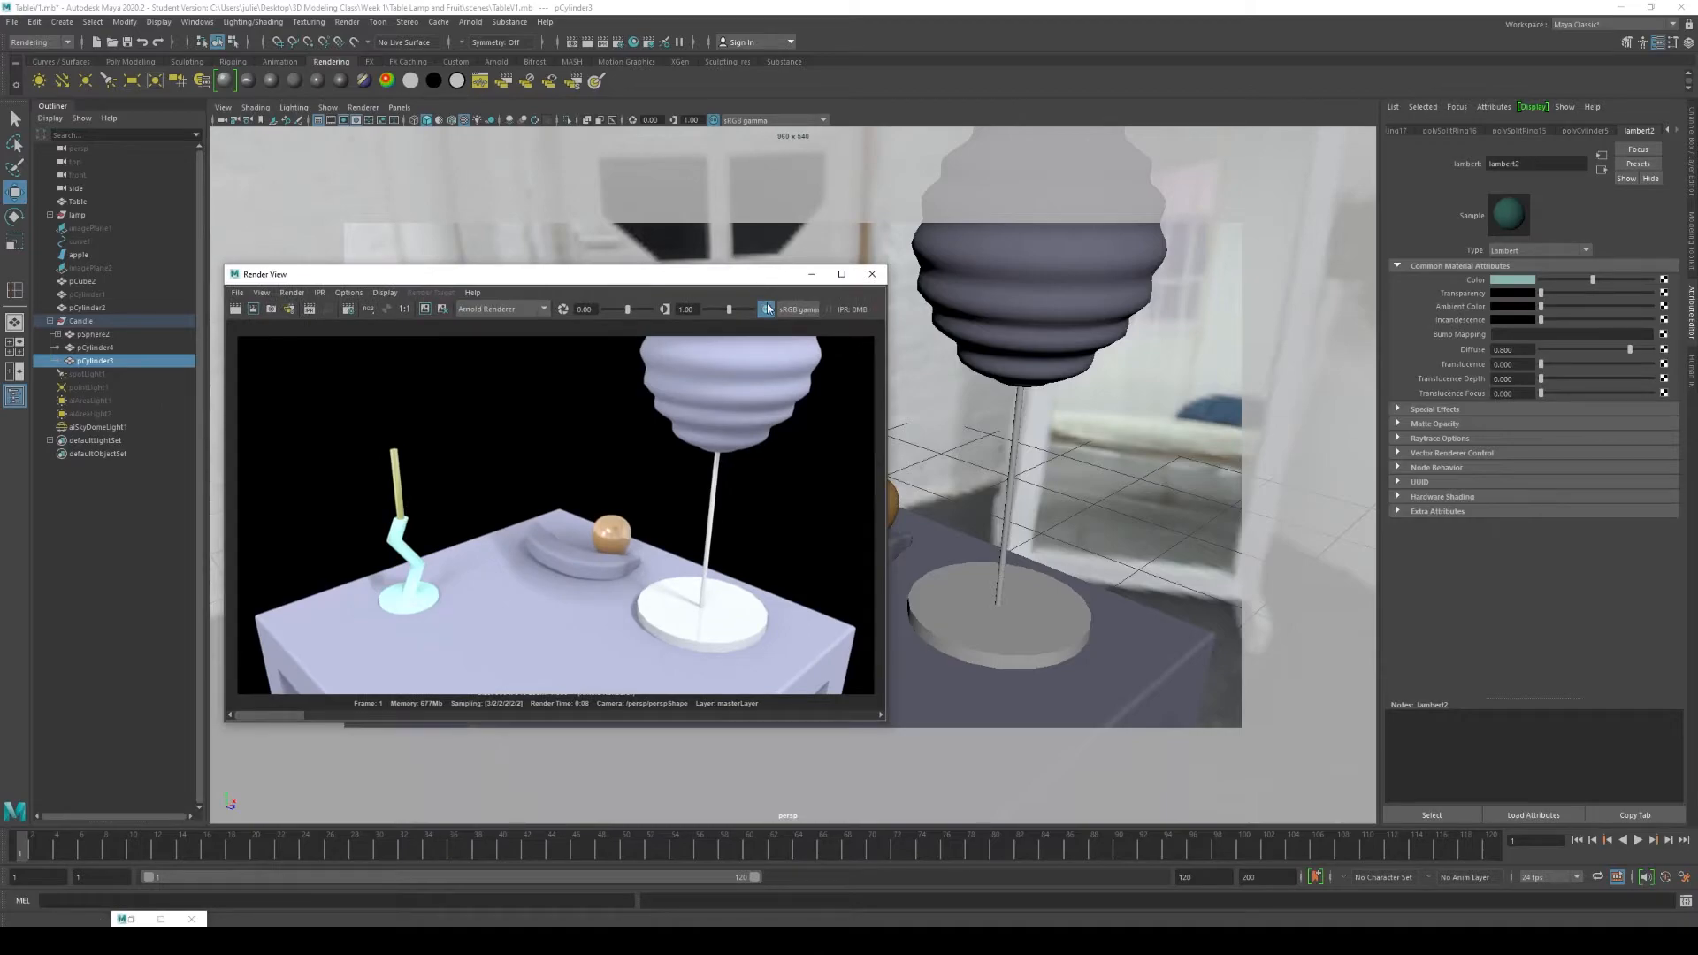
left_click(767, 307)
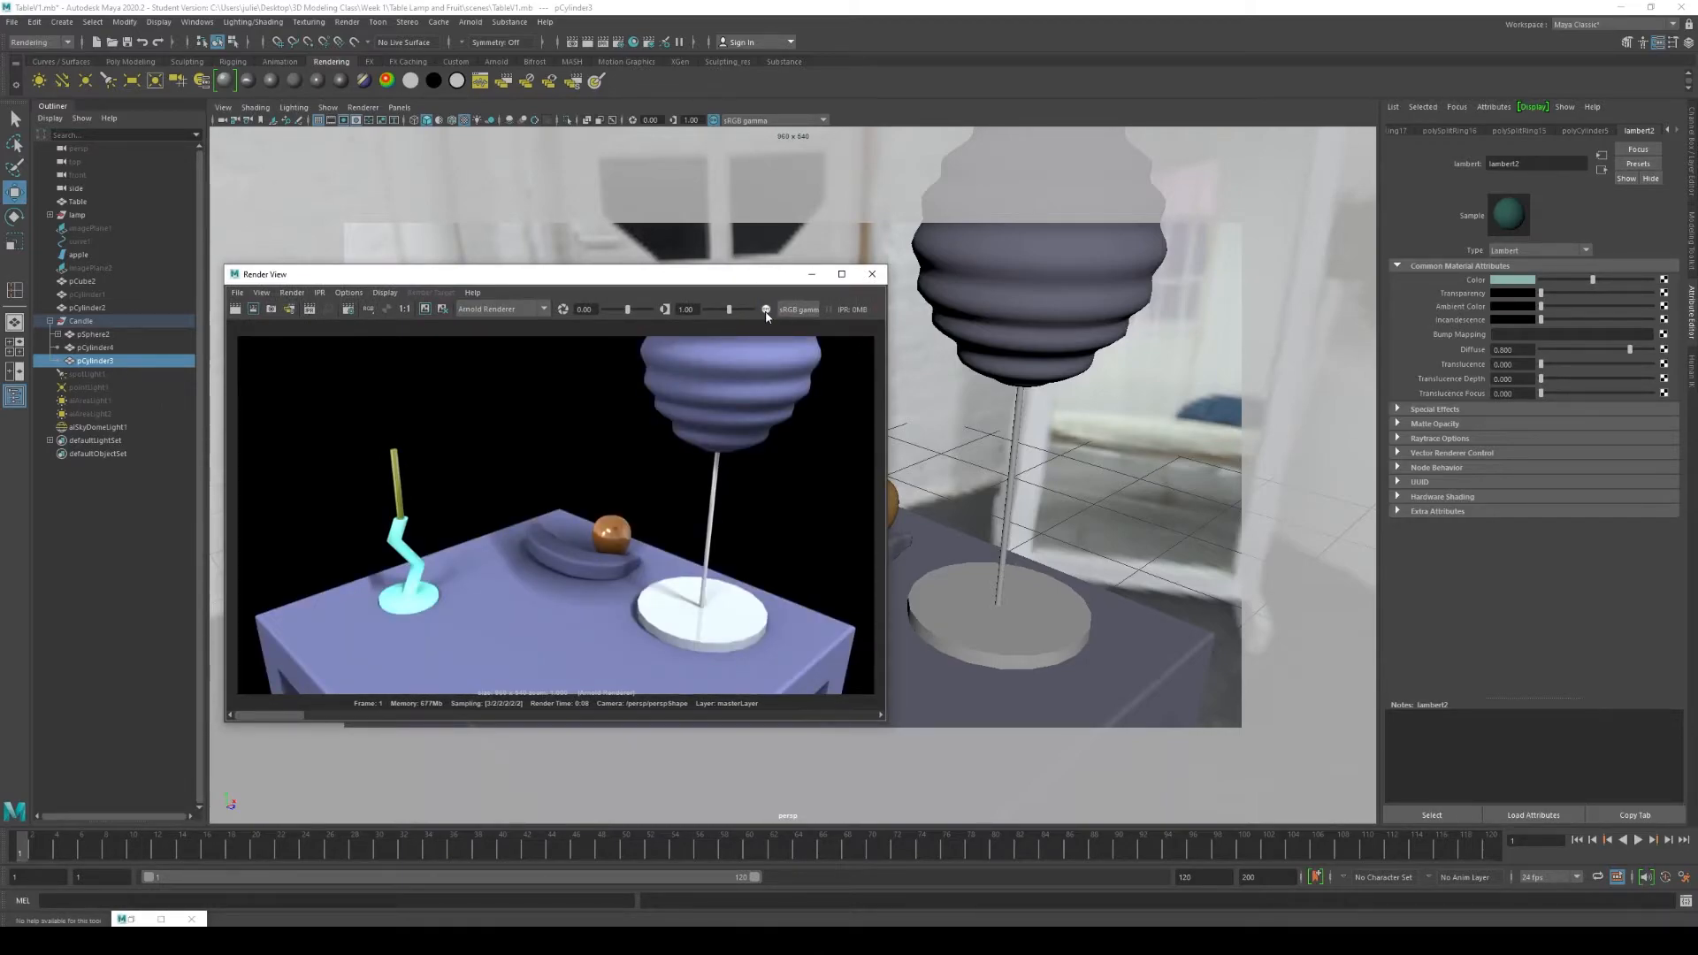
left_click(766, 310)
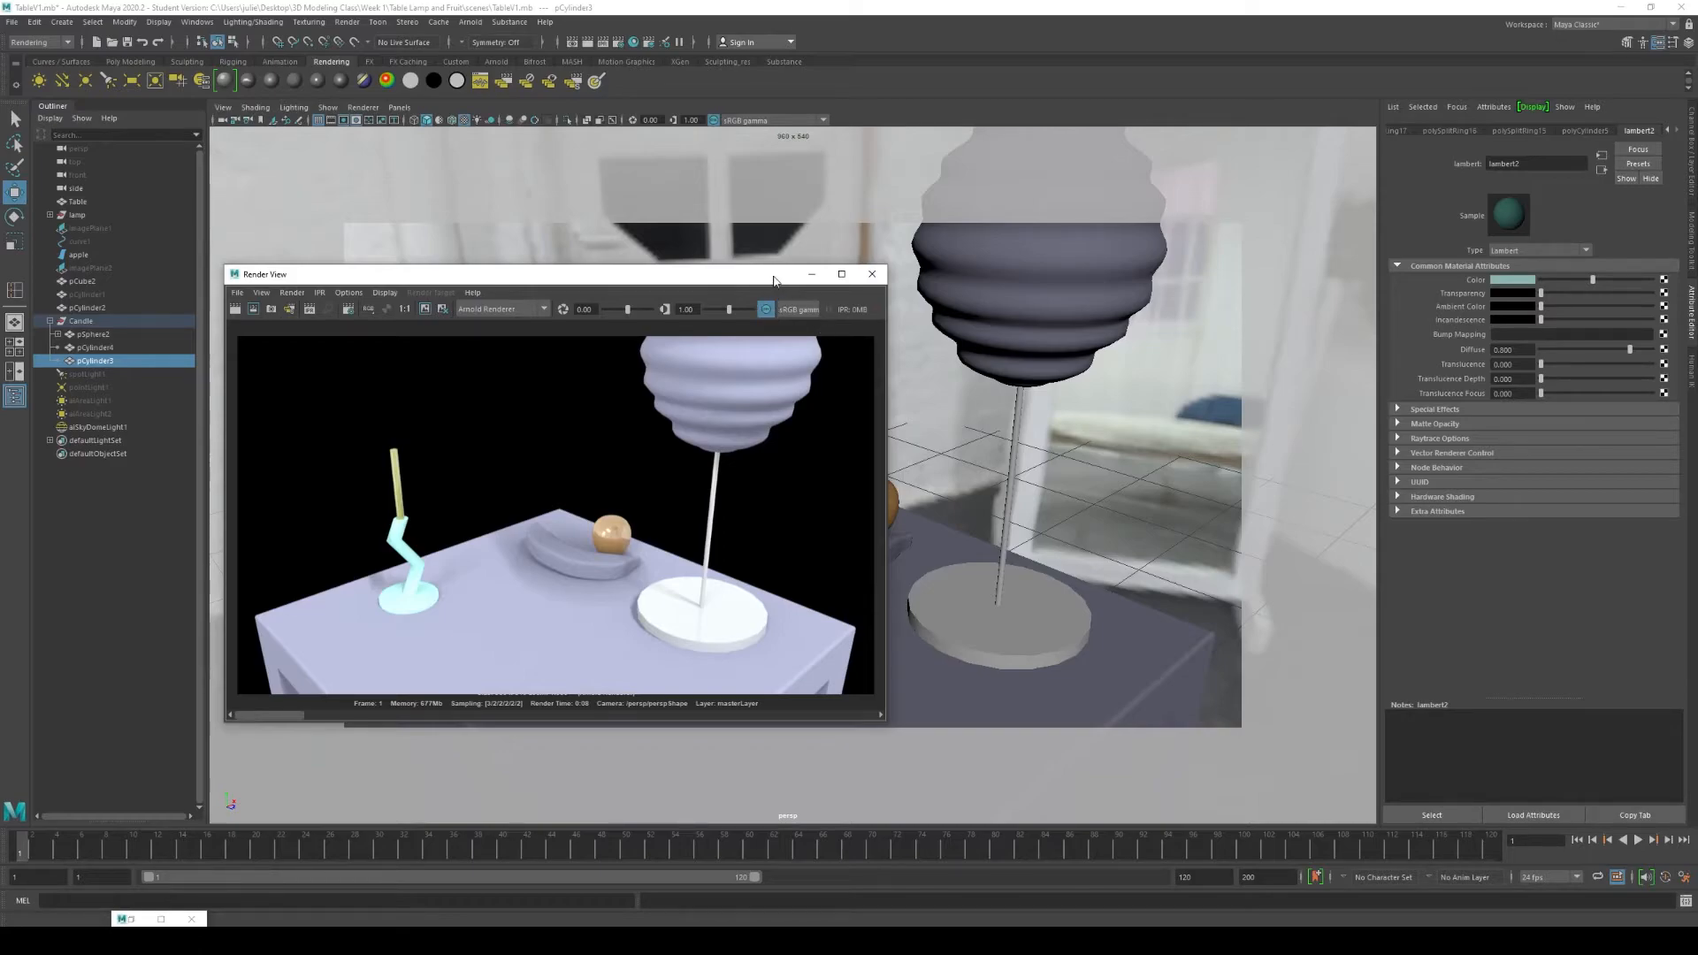
left_click_drag(774, 281, 850, 226)
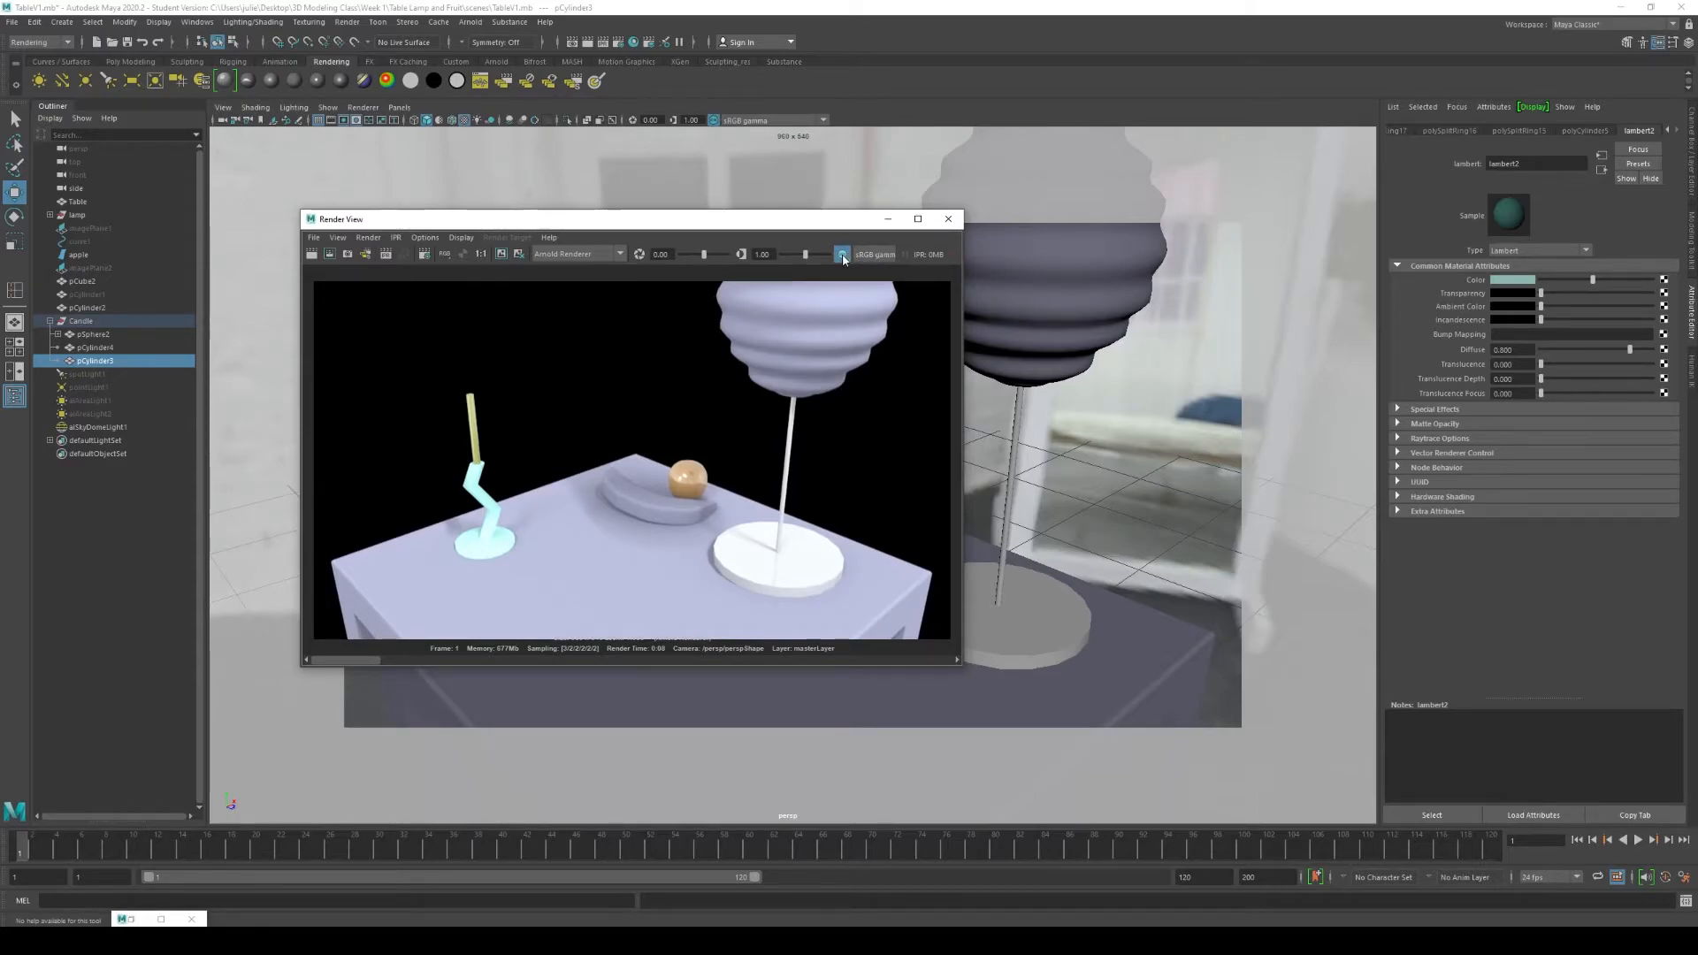
left_click(843, 256)
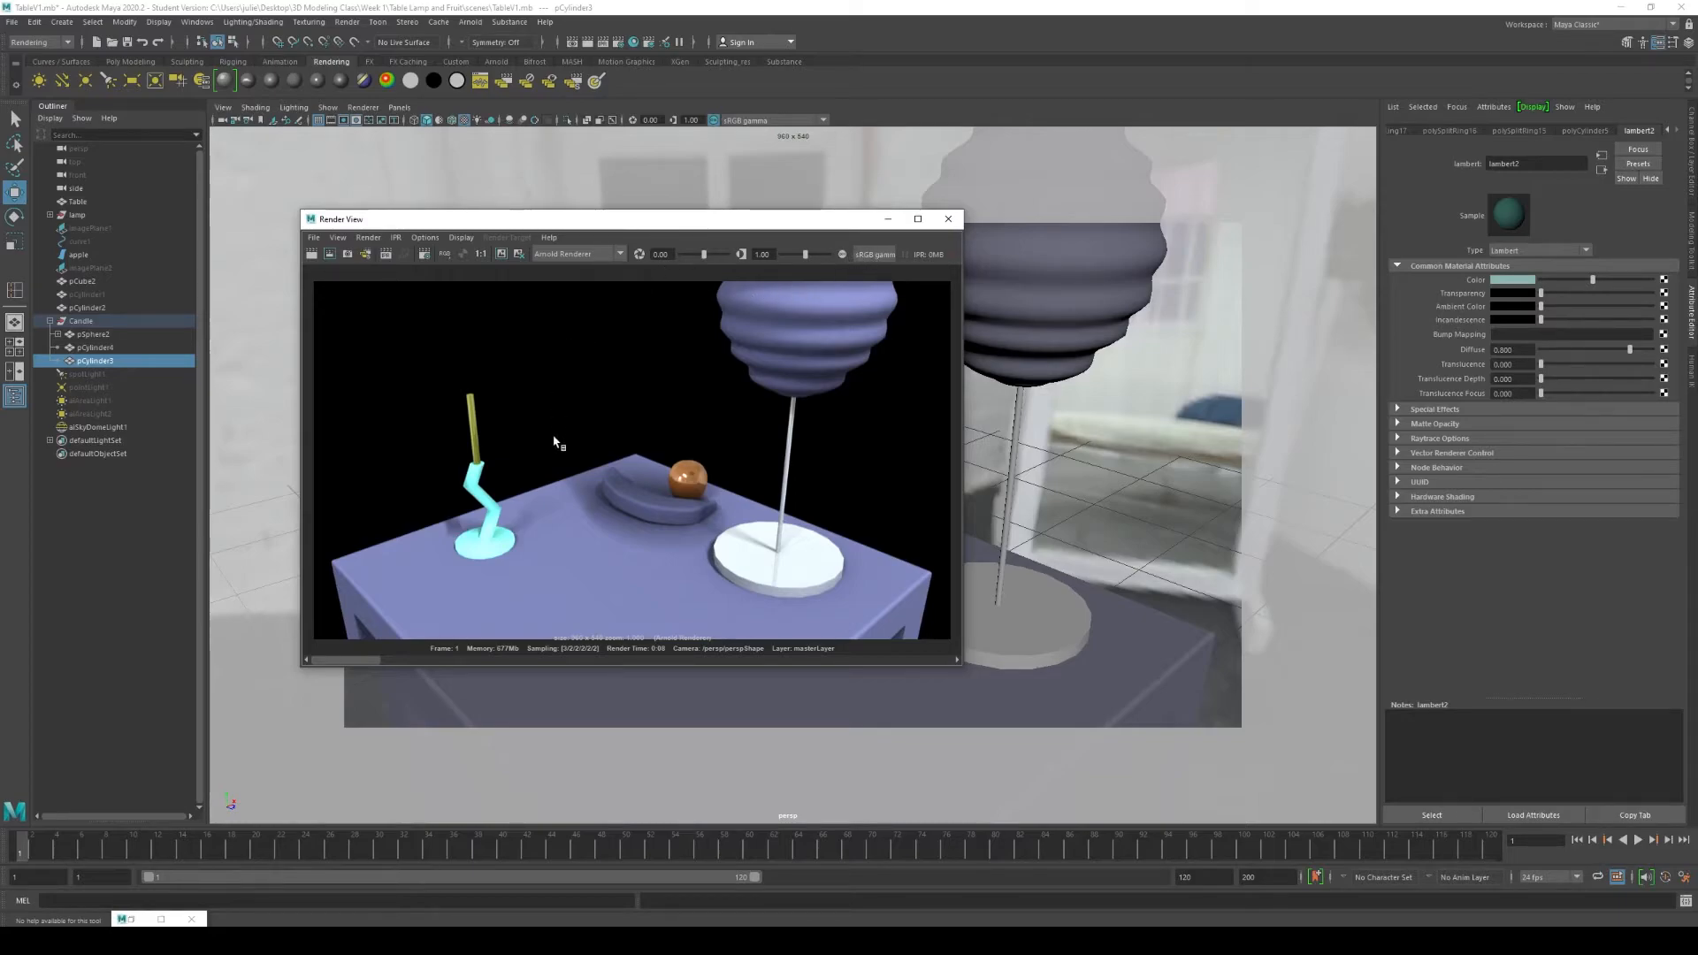
scroll(493, 570, "down", 3)
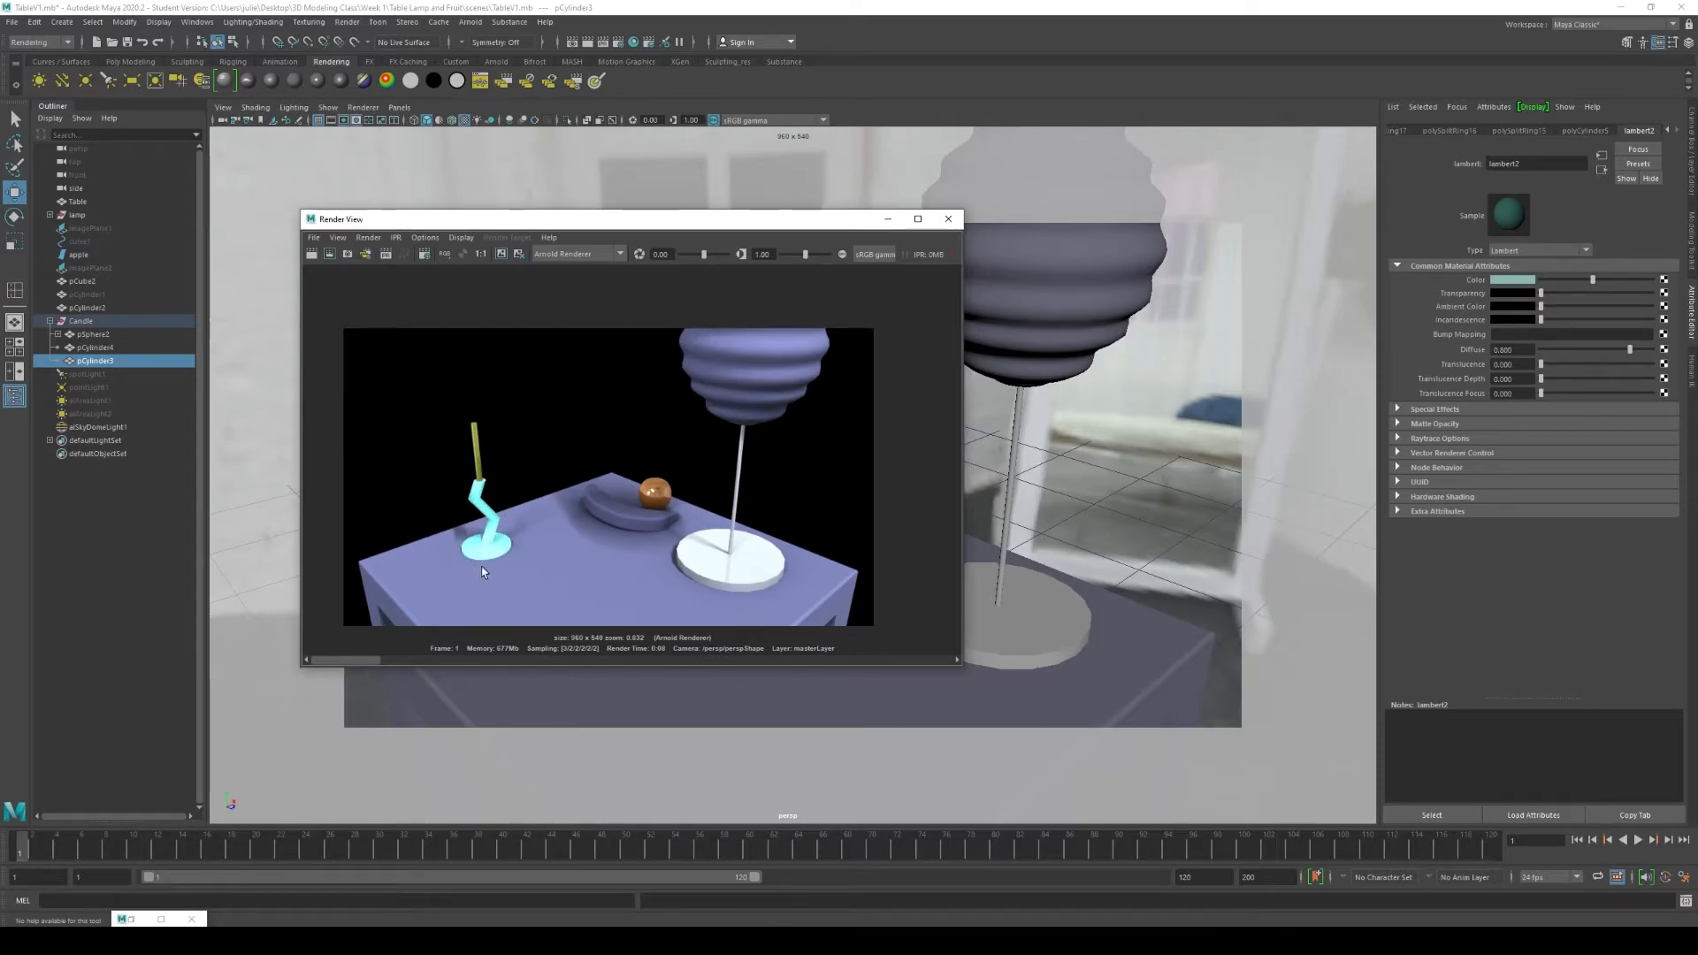
scroll(555, 503, "up", 2)
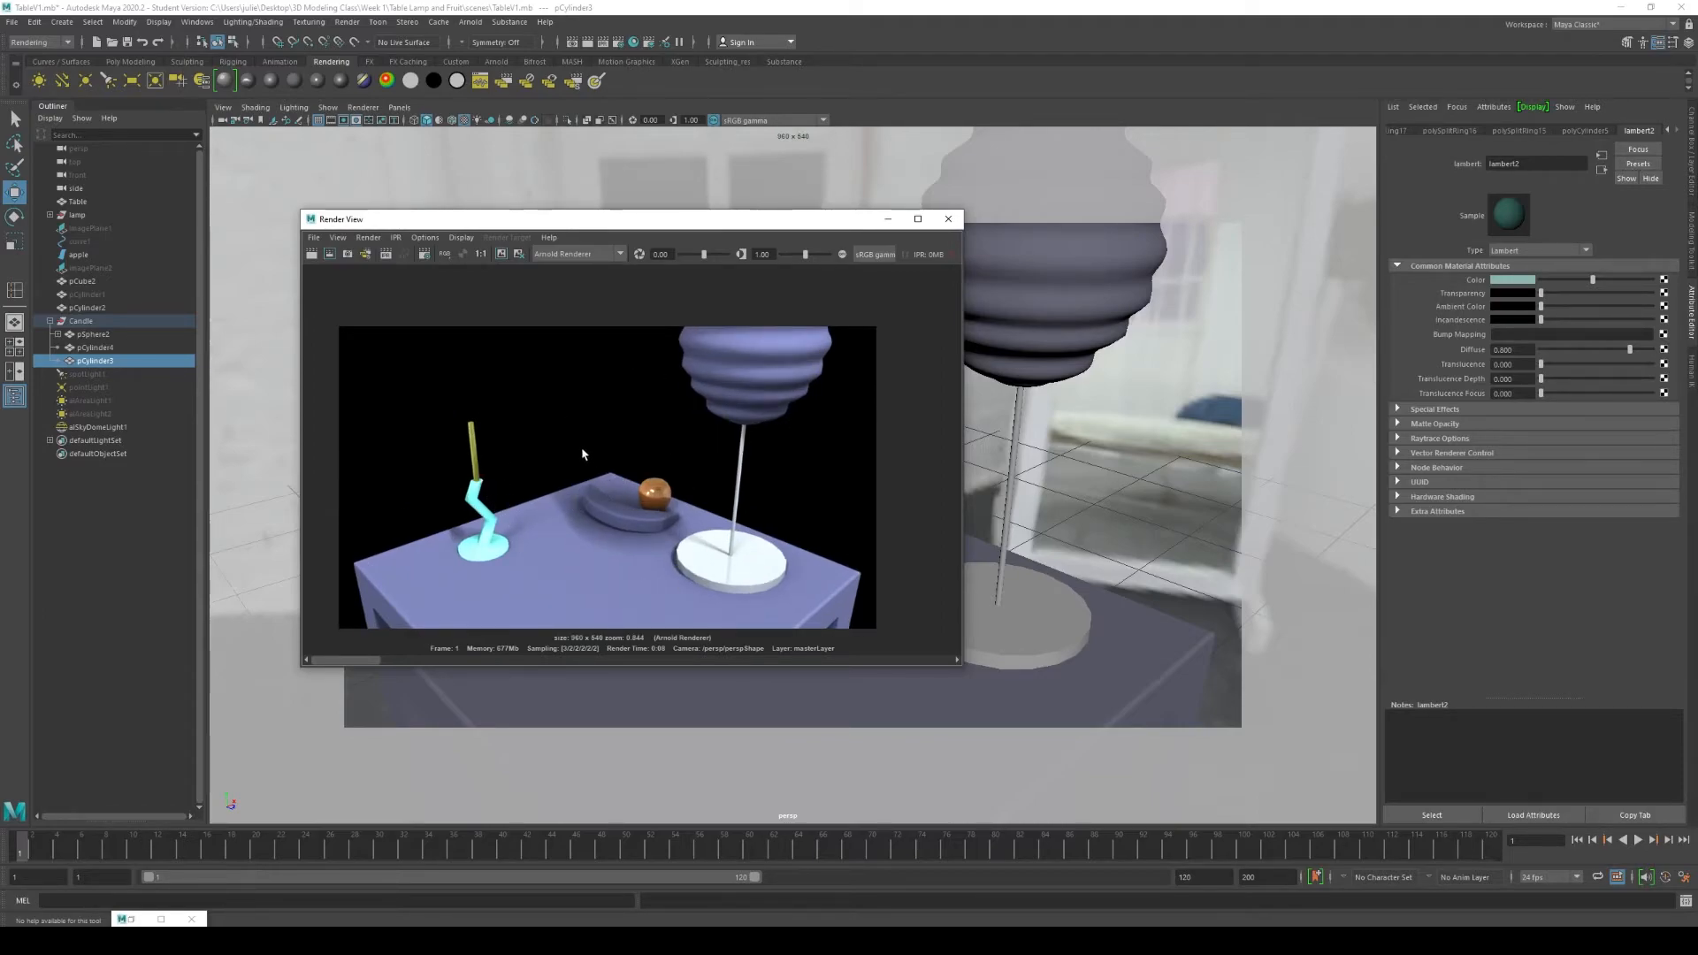
left_click_drag(729, 221, 807, 229)
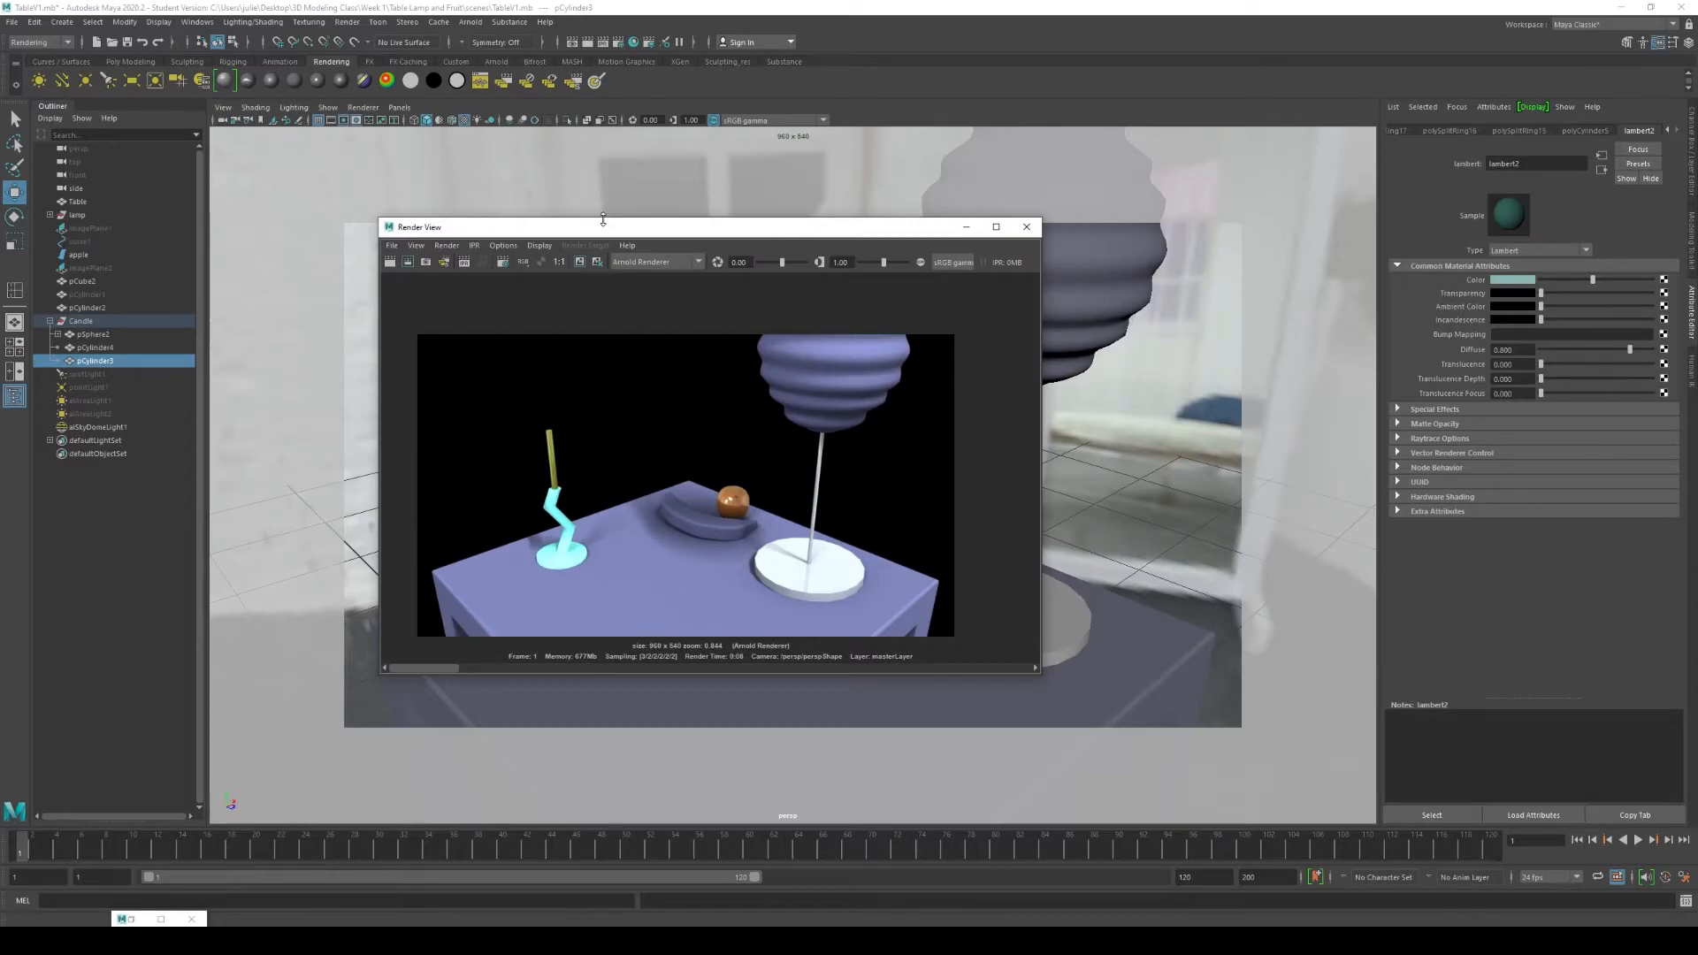
Step: Reopen the Hypershade and examine the Arnold nodes available for creation, including the Arnold surface shaders
left_click(633, 41)
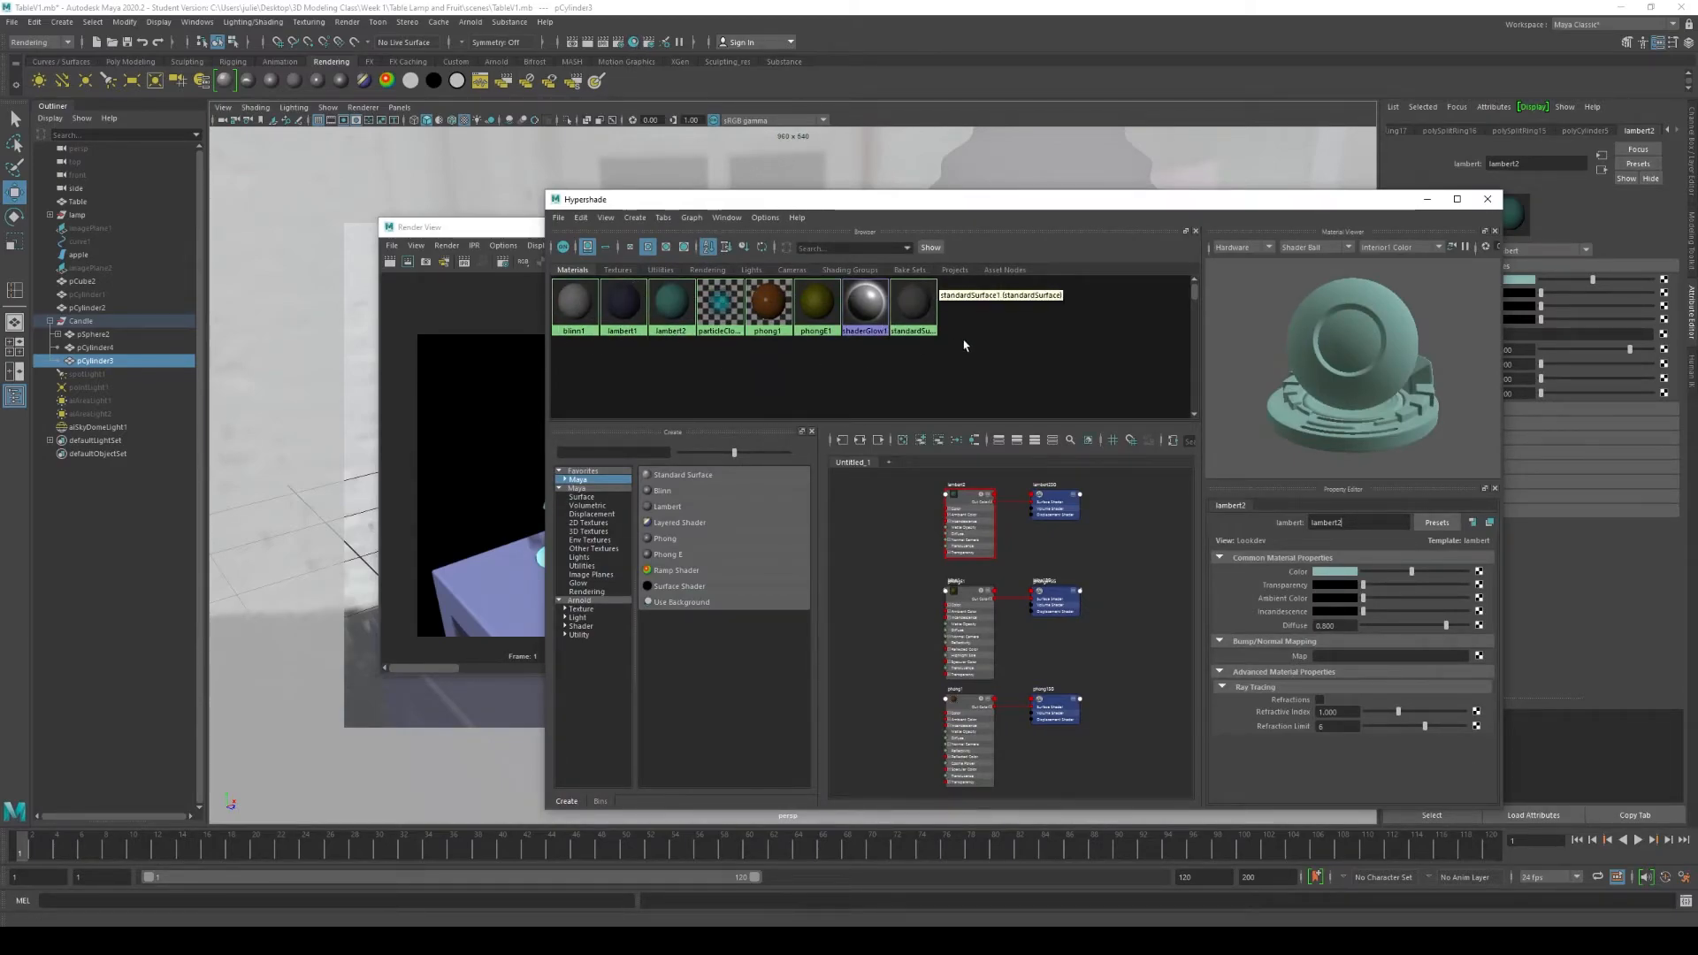
left_click_drag(1005, 211, 1010, 164)
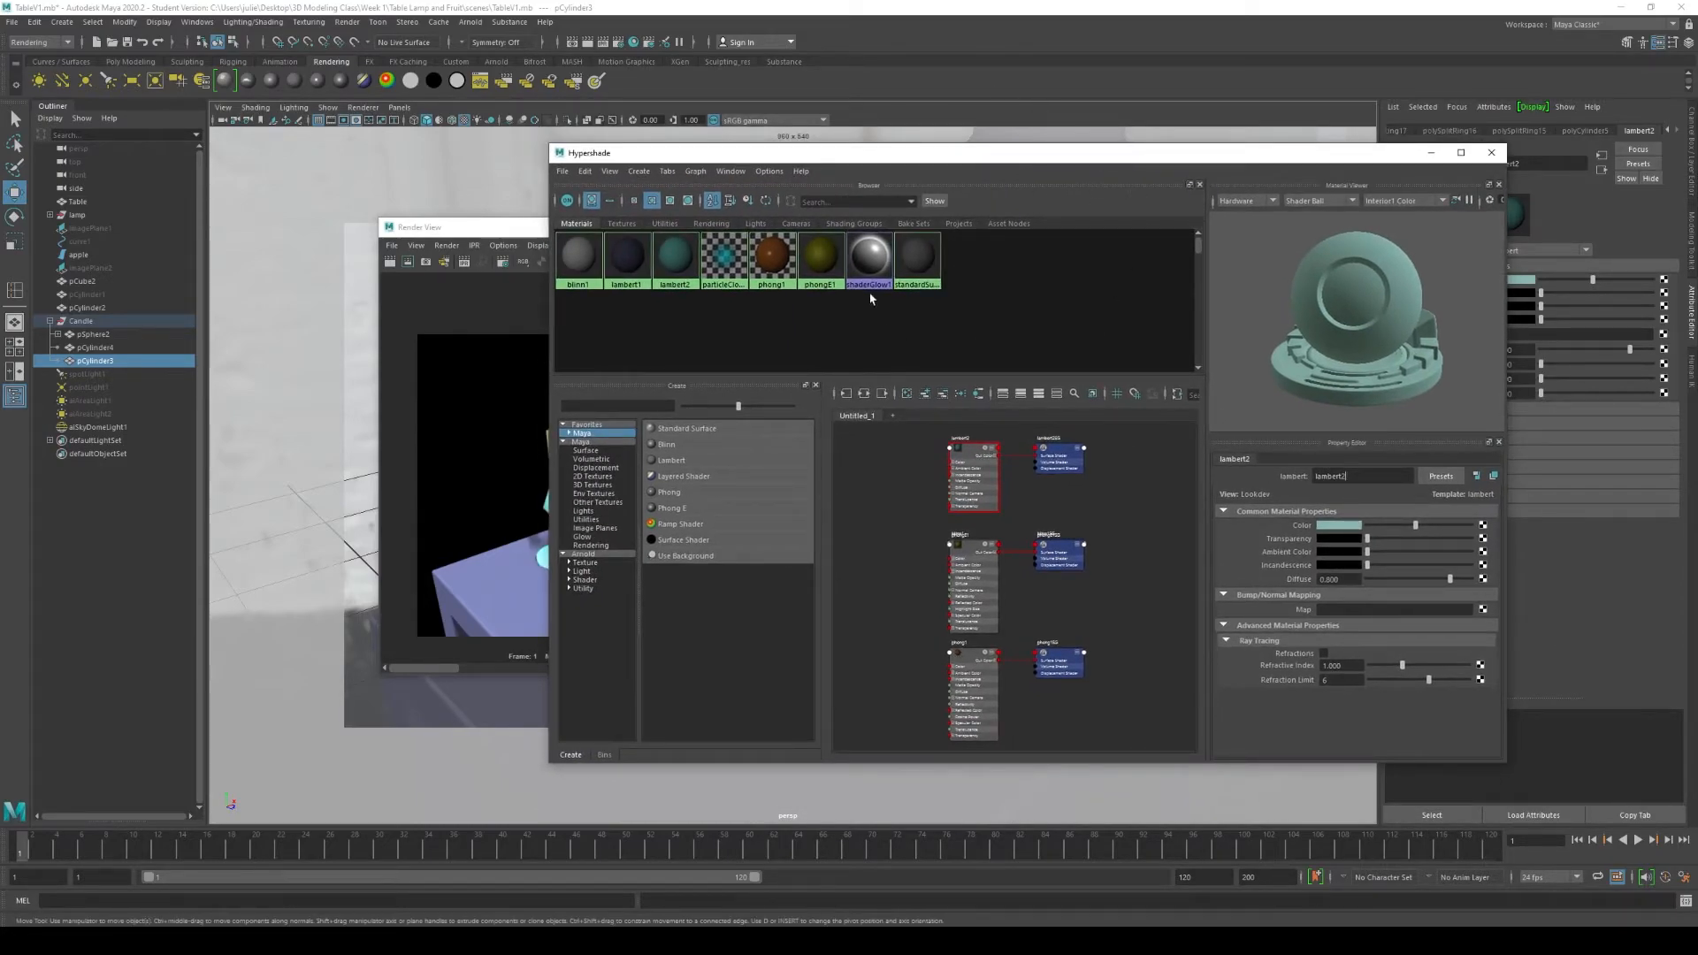
left_click(584, 555)
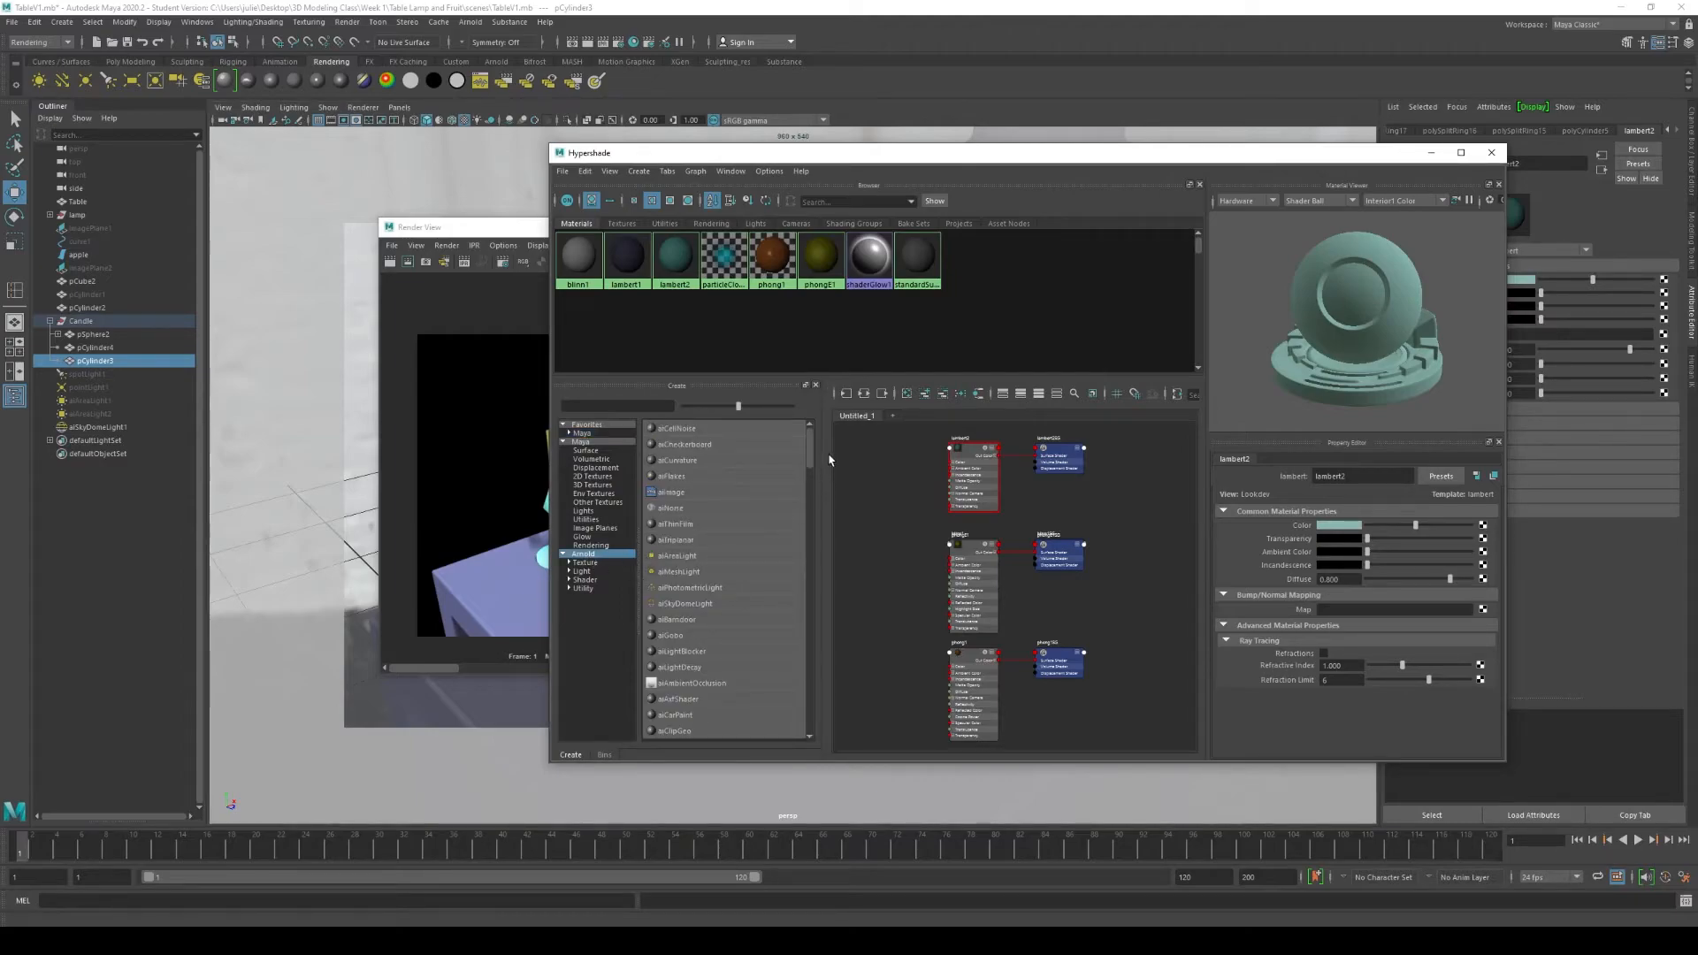
left_click_drag(810, 445, 812, 452)
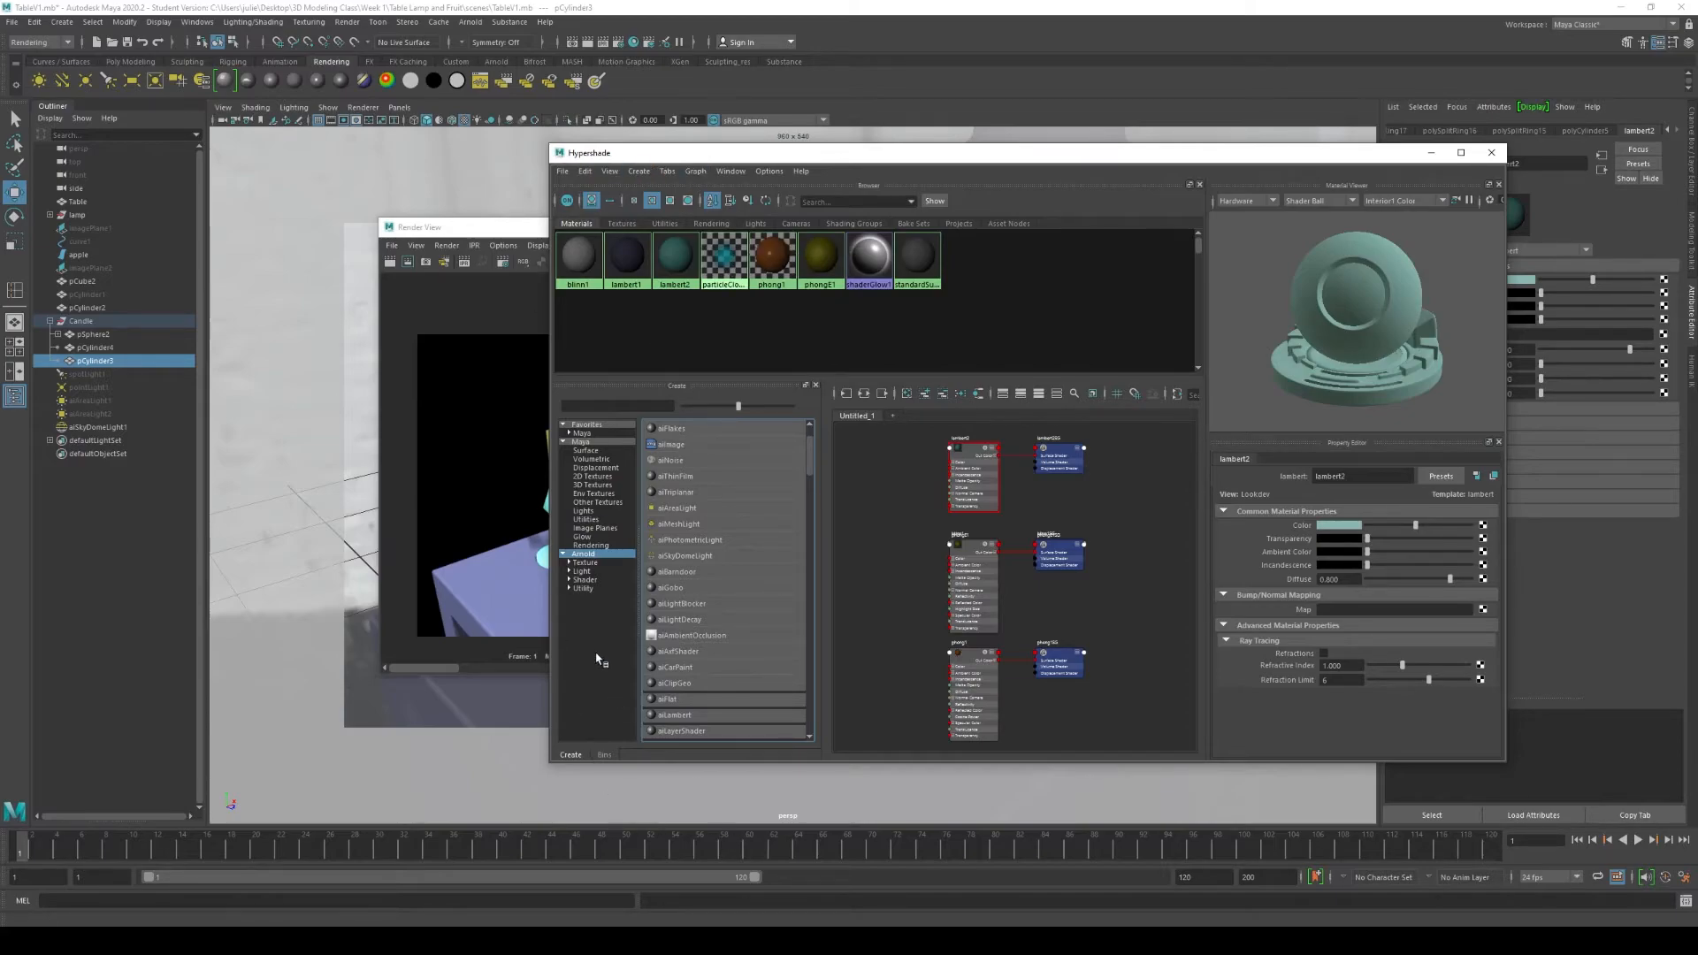
left_click(584, 556)
scroll(752, 469, "down", 2)
scroll(736, 486, "down", 7)
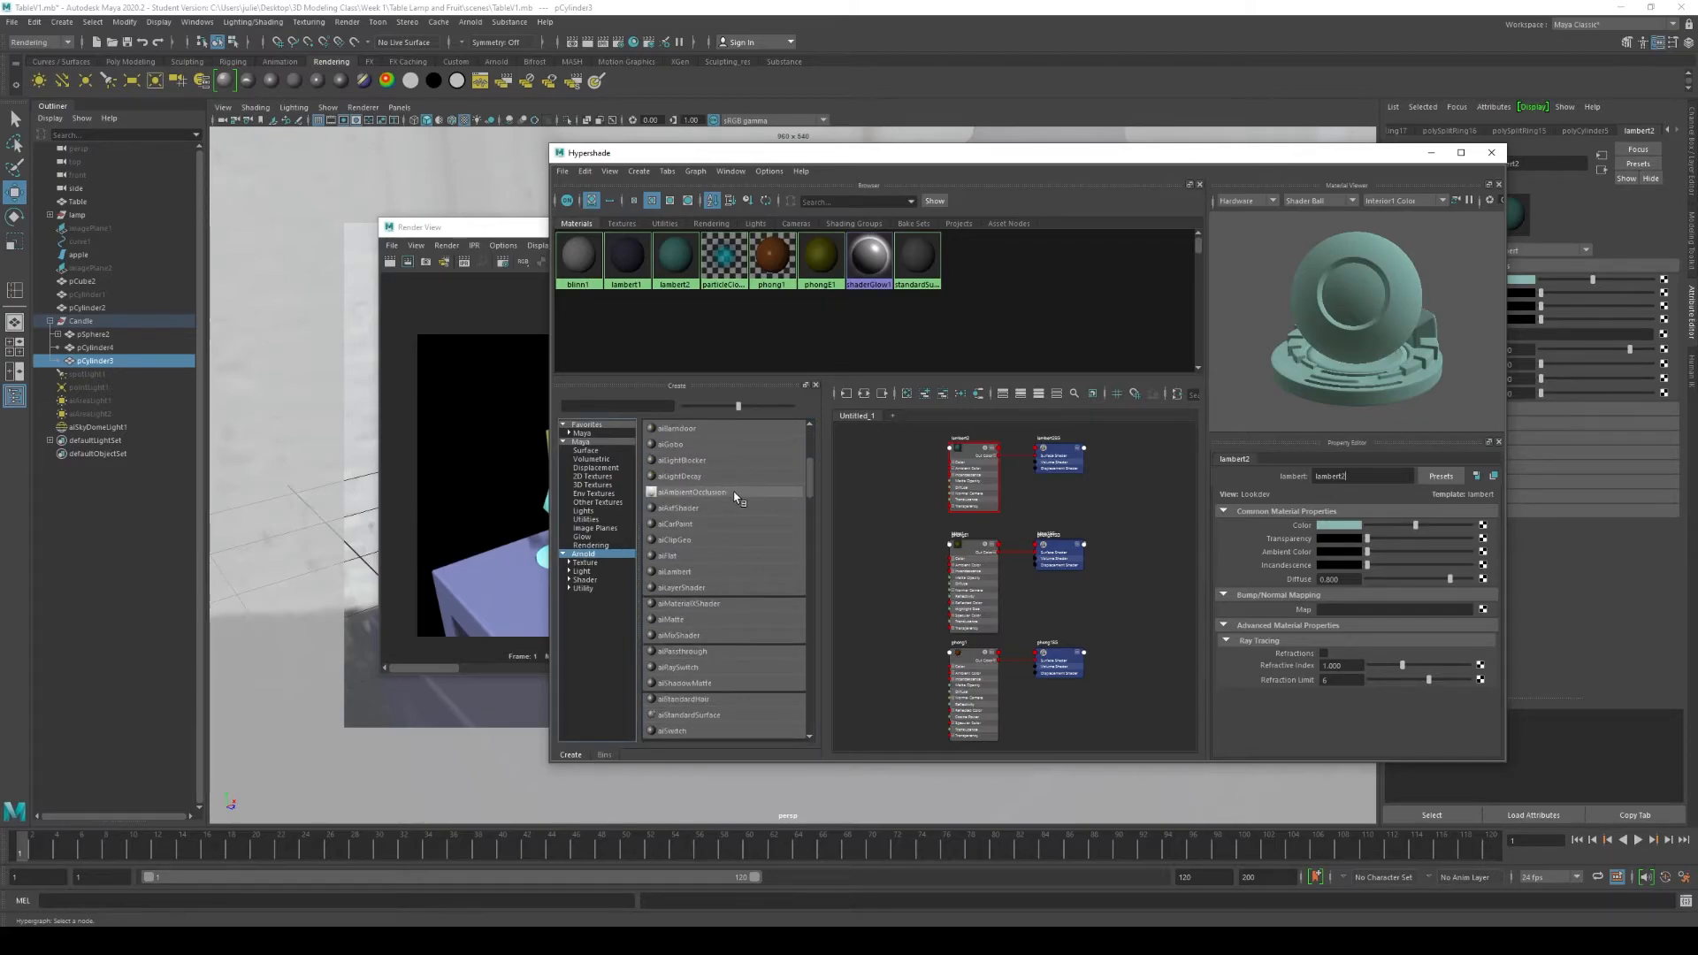
scroll(740, 527, "down", 8)
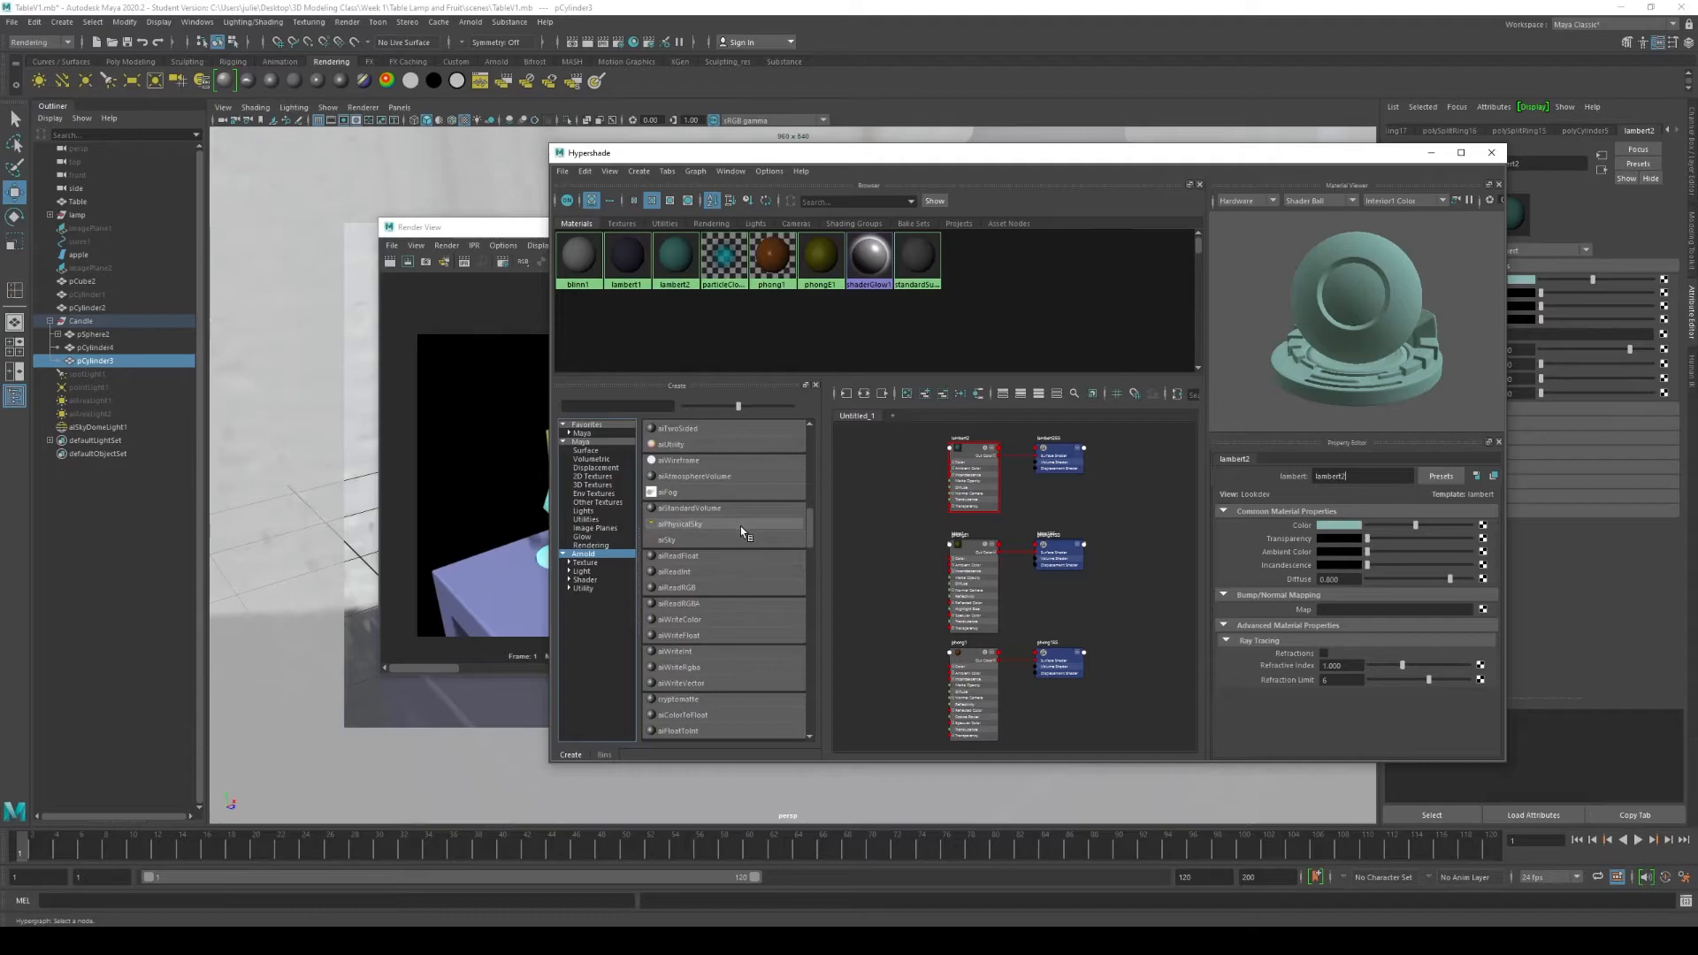
scroll(740, 527, "down", 10)
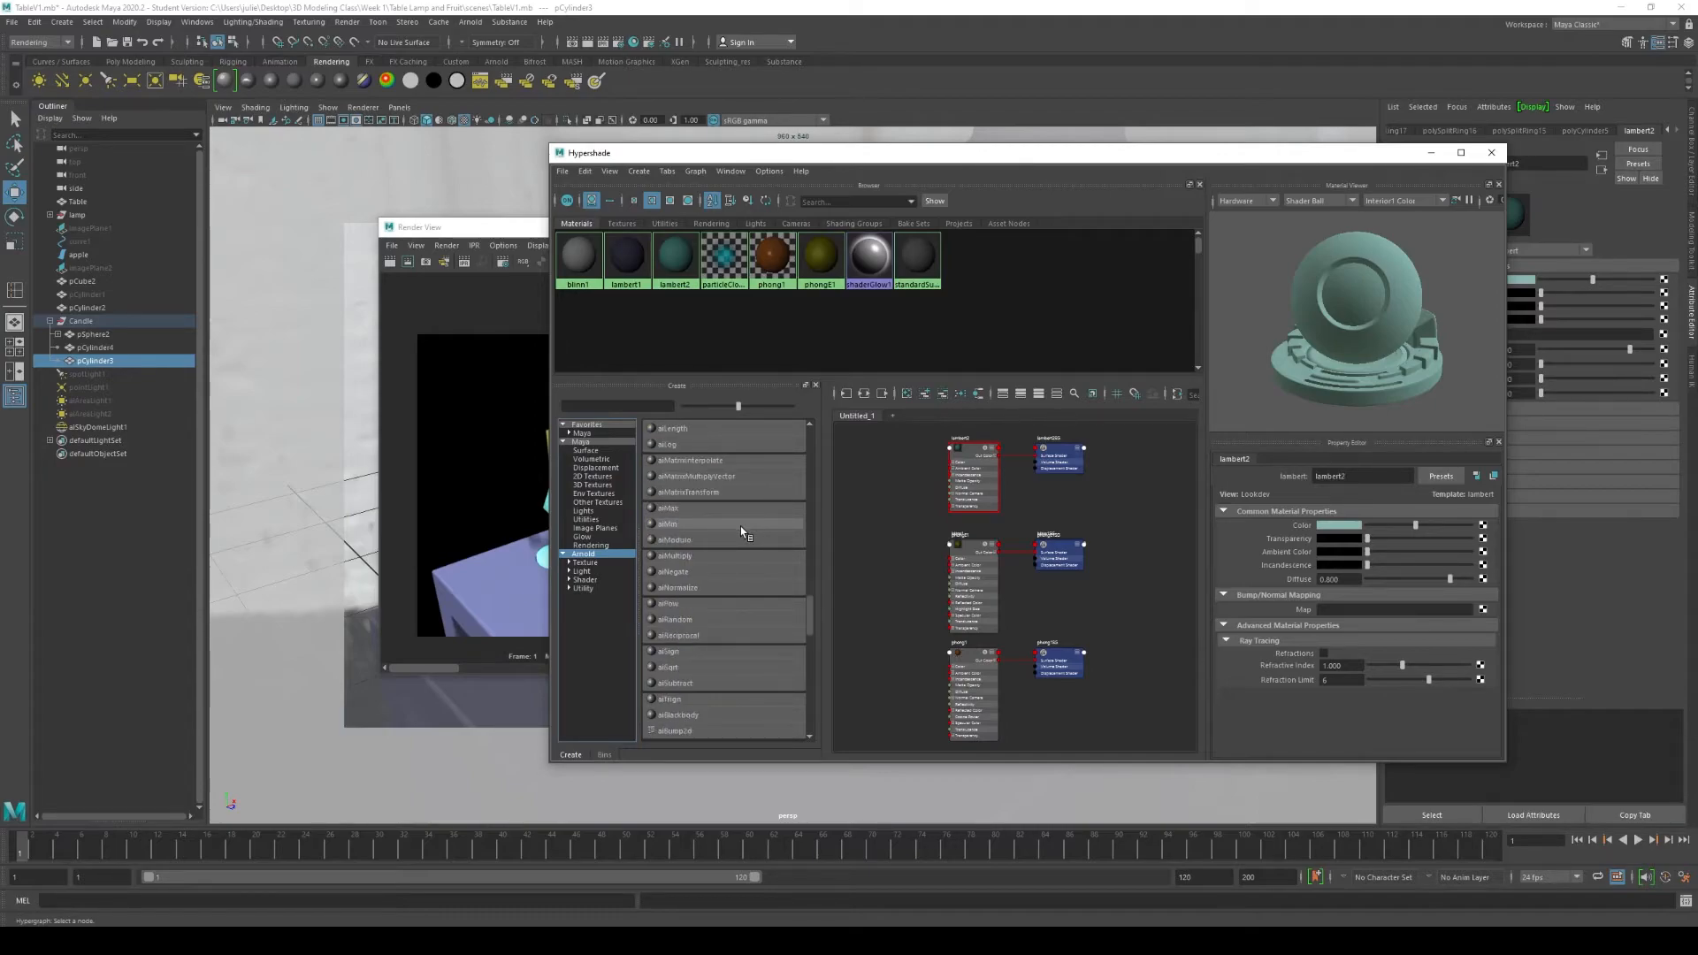
scroll(743, 532, "up", 15)
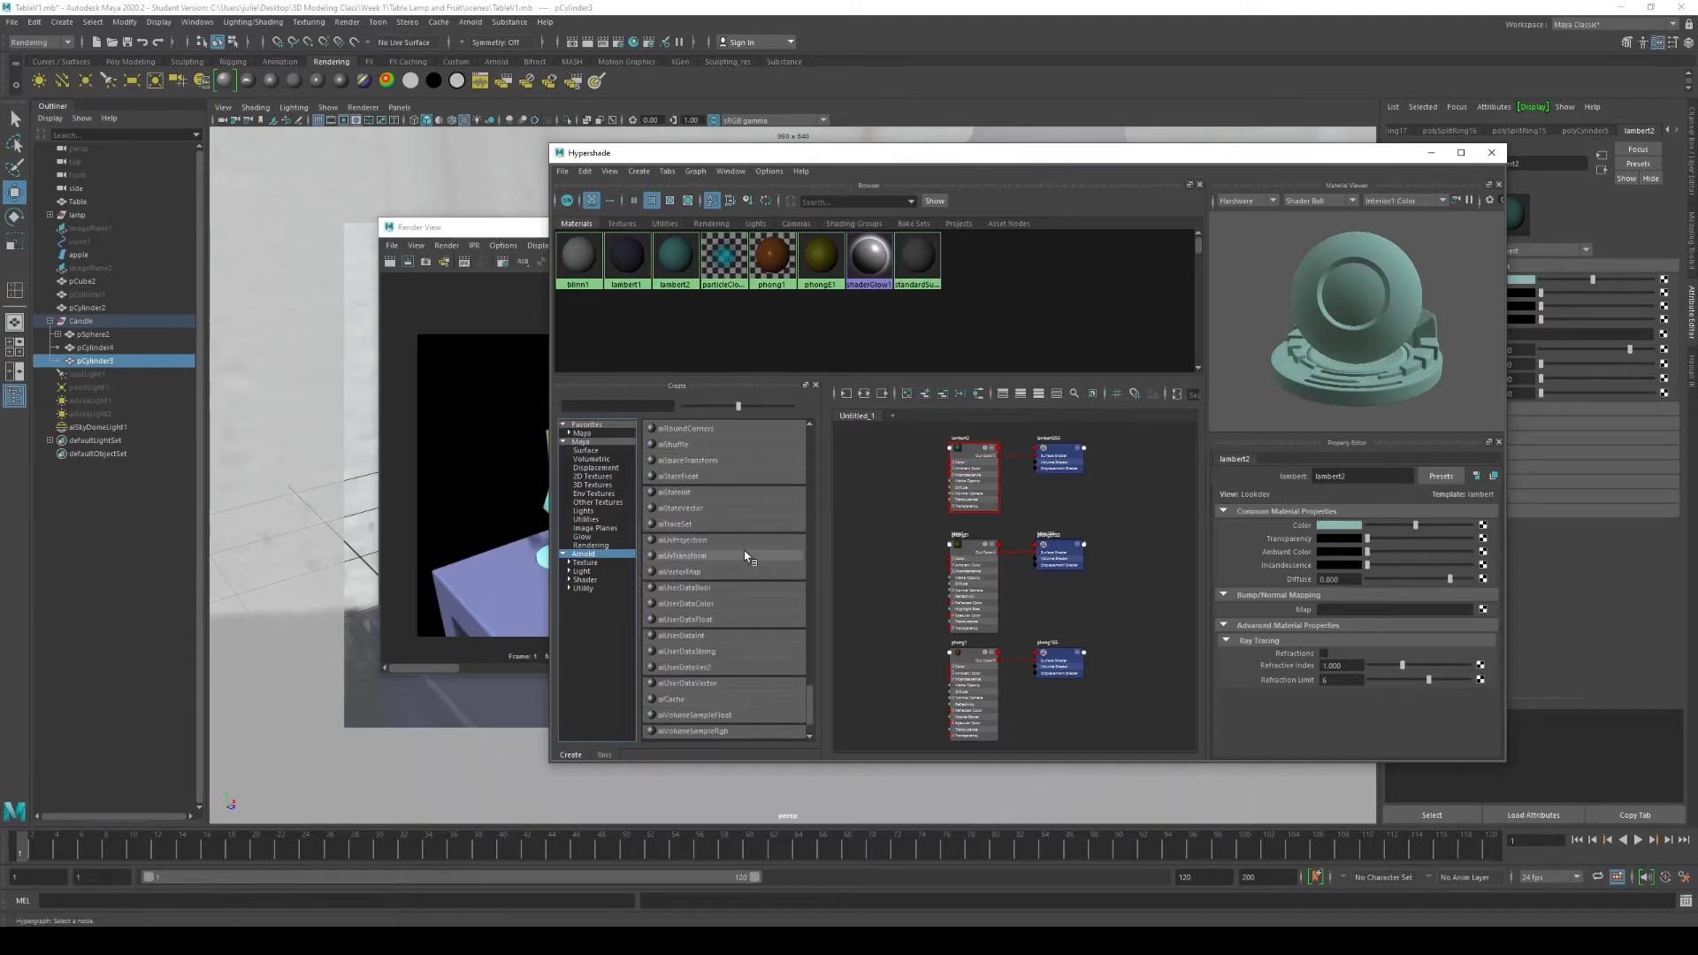
scroll(746, 556, "up", 10)
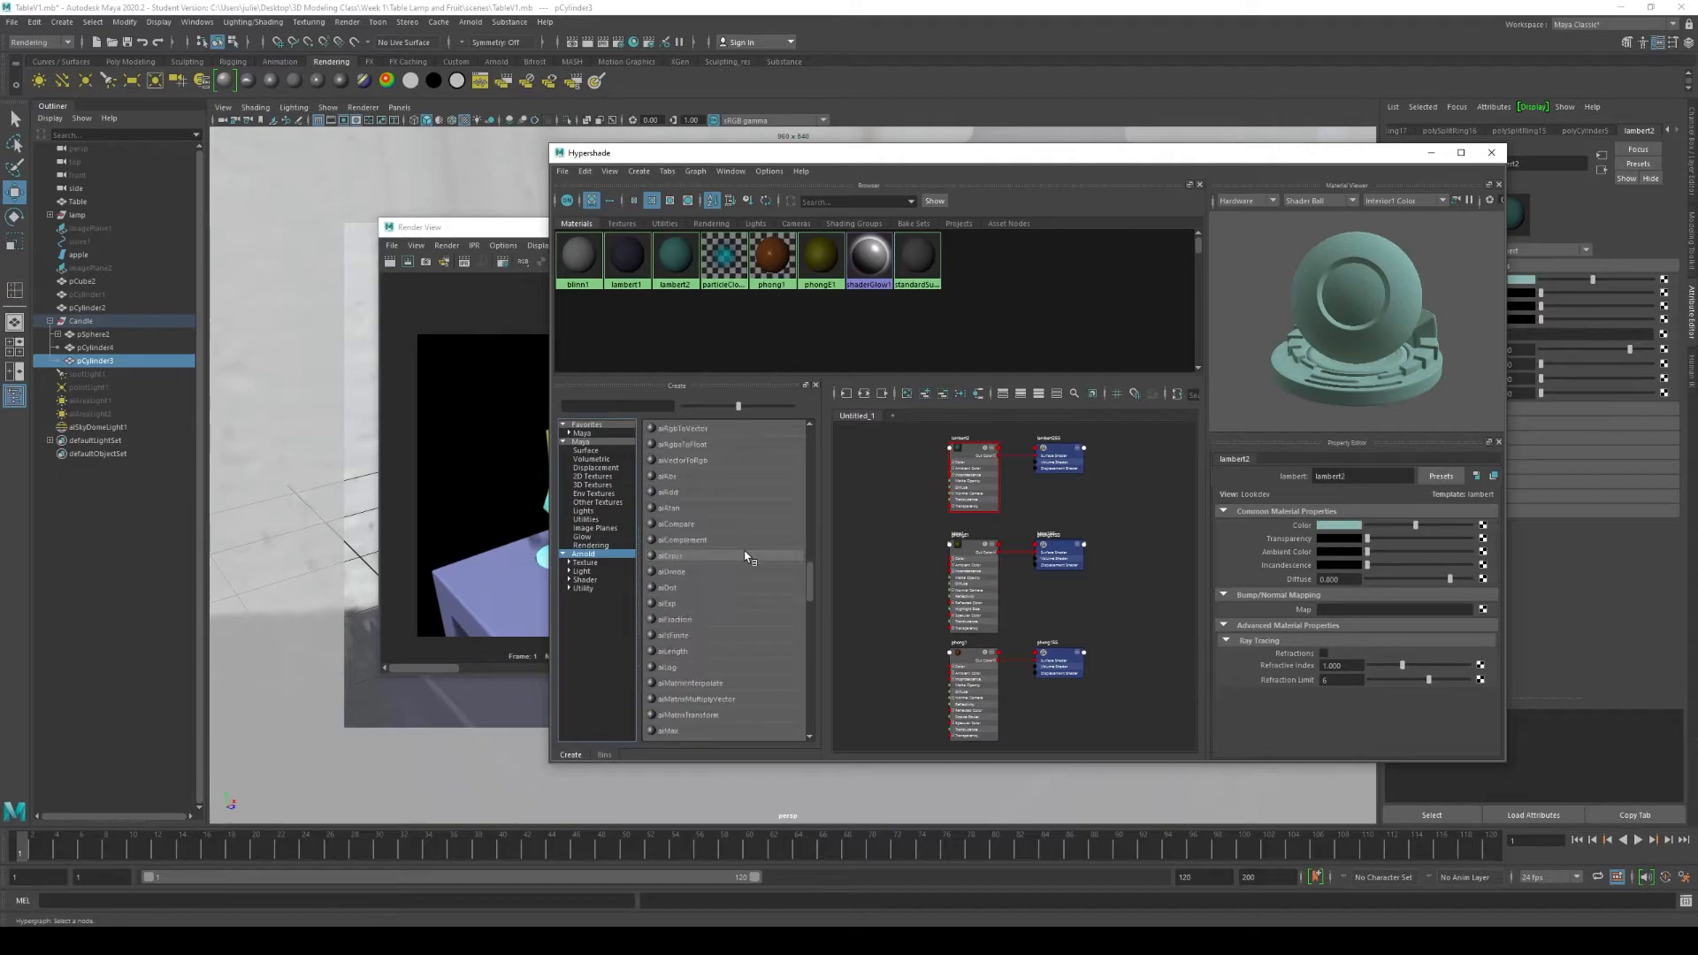
scroll(746, 556, "up", 10)
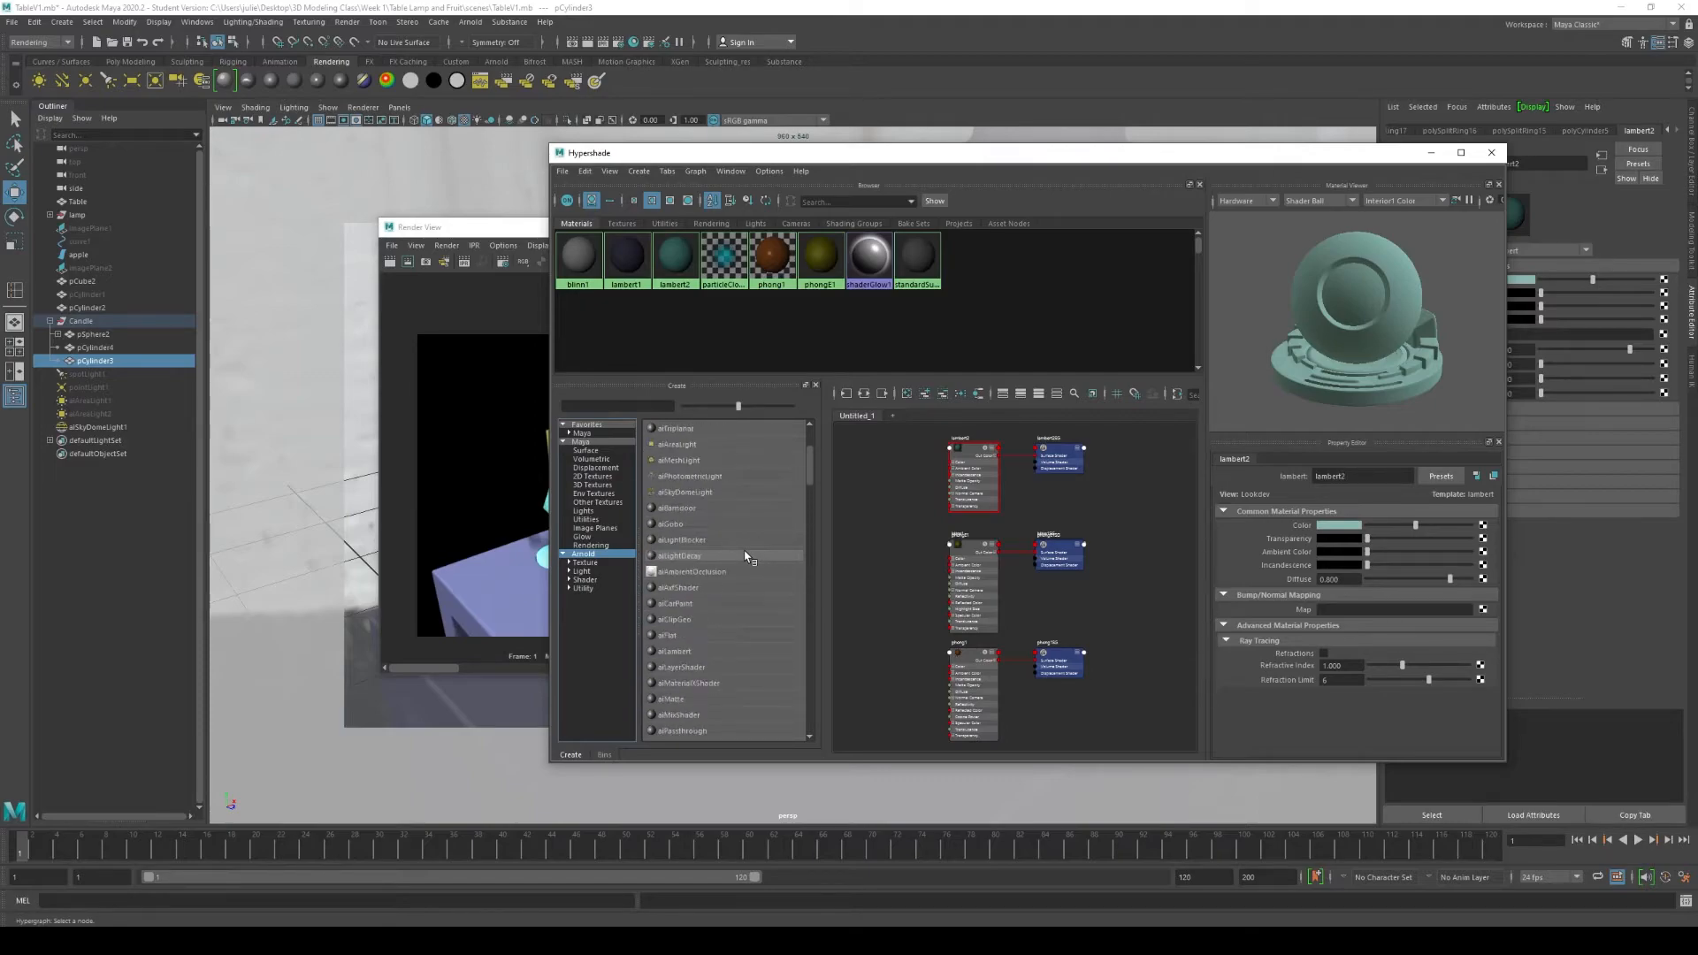
scroll(745, 553, "down", 6)
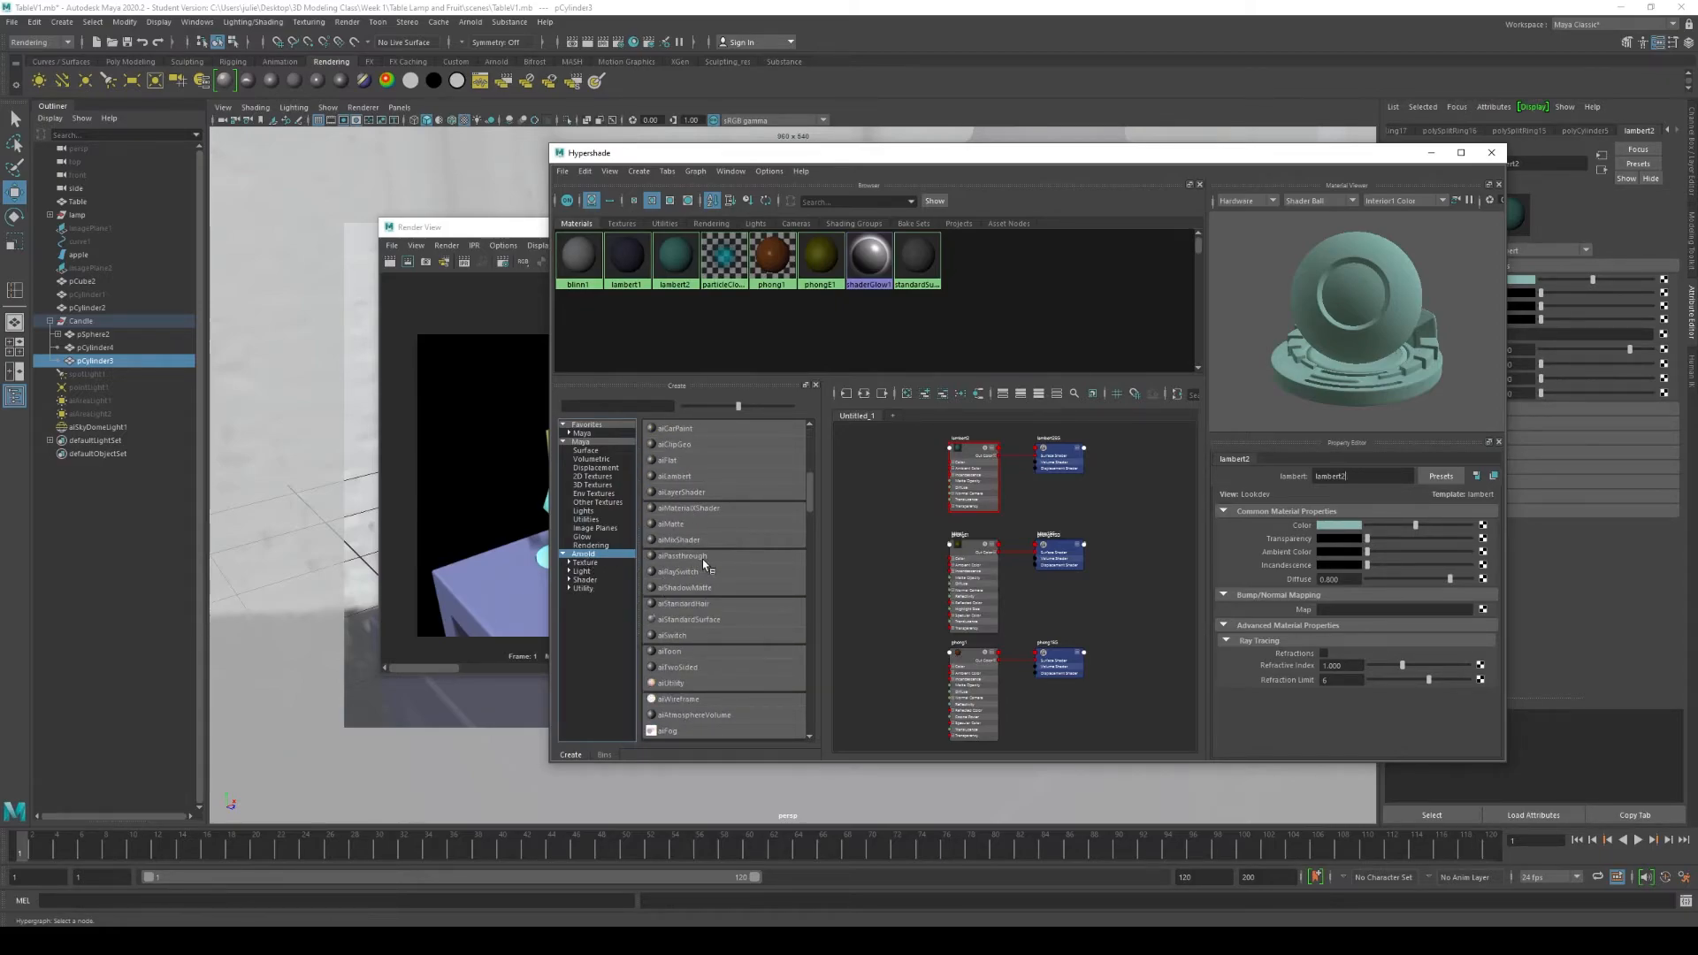
Step: Create an aiStandardSurface material from the Arnold shaders and look over its base, specular and other attribute groups
left_click(584, 581)
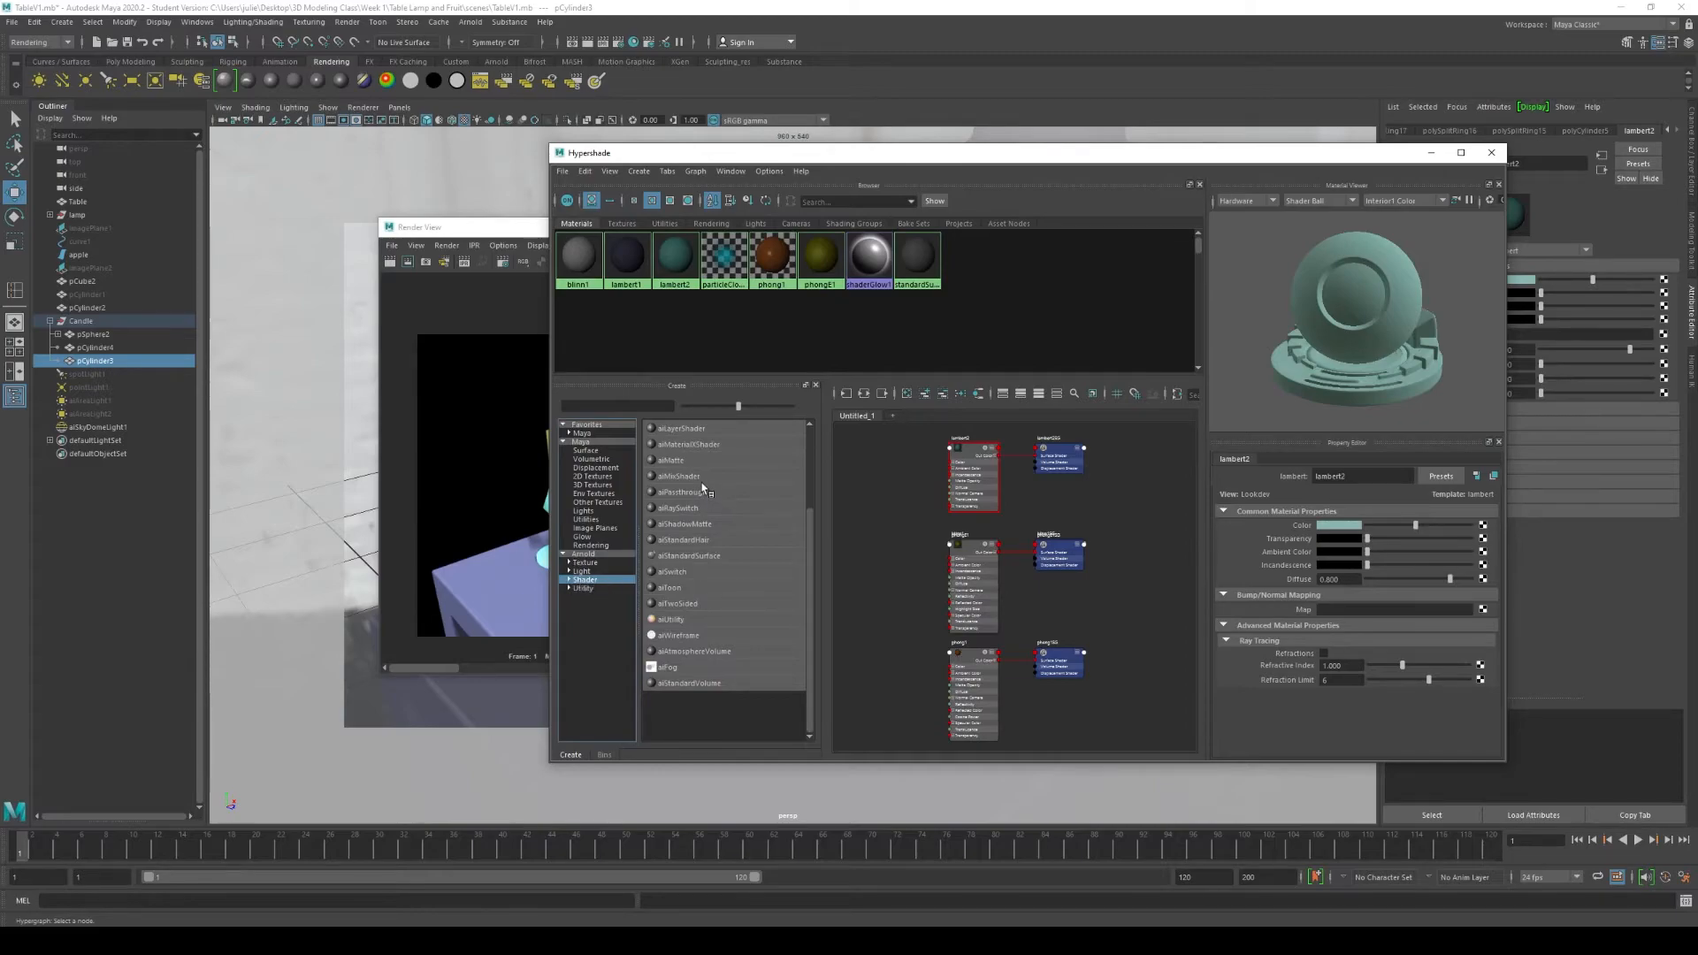
left_click(699, 556)
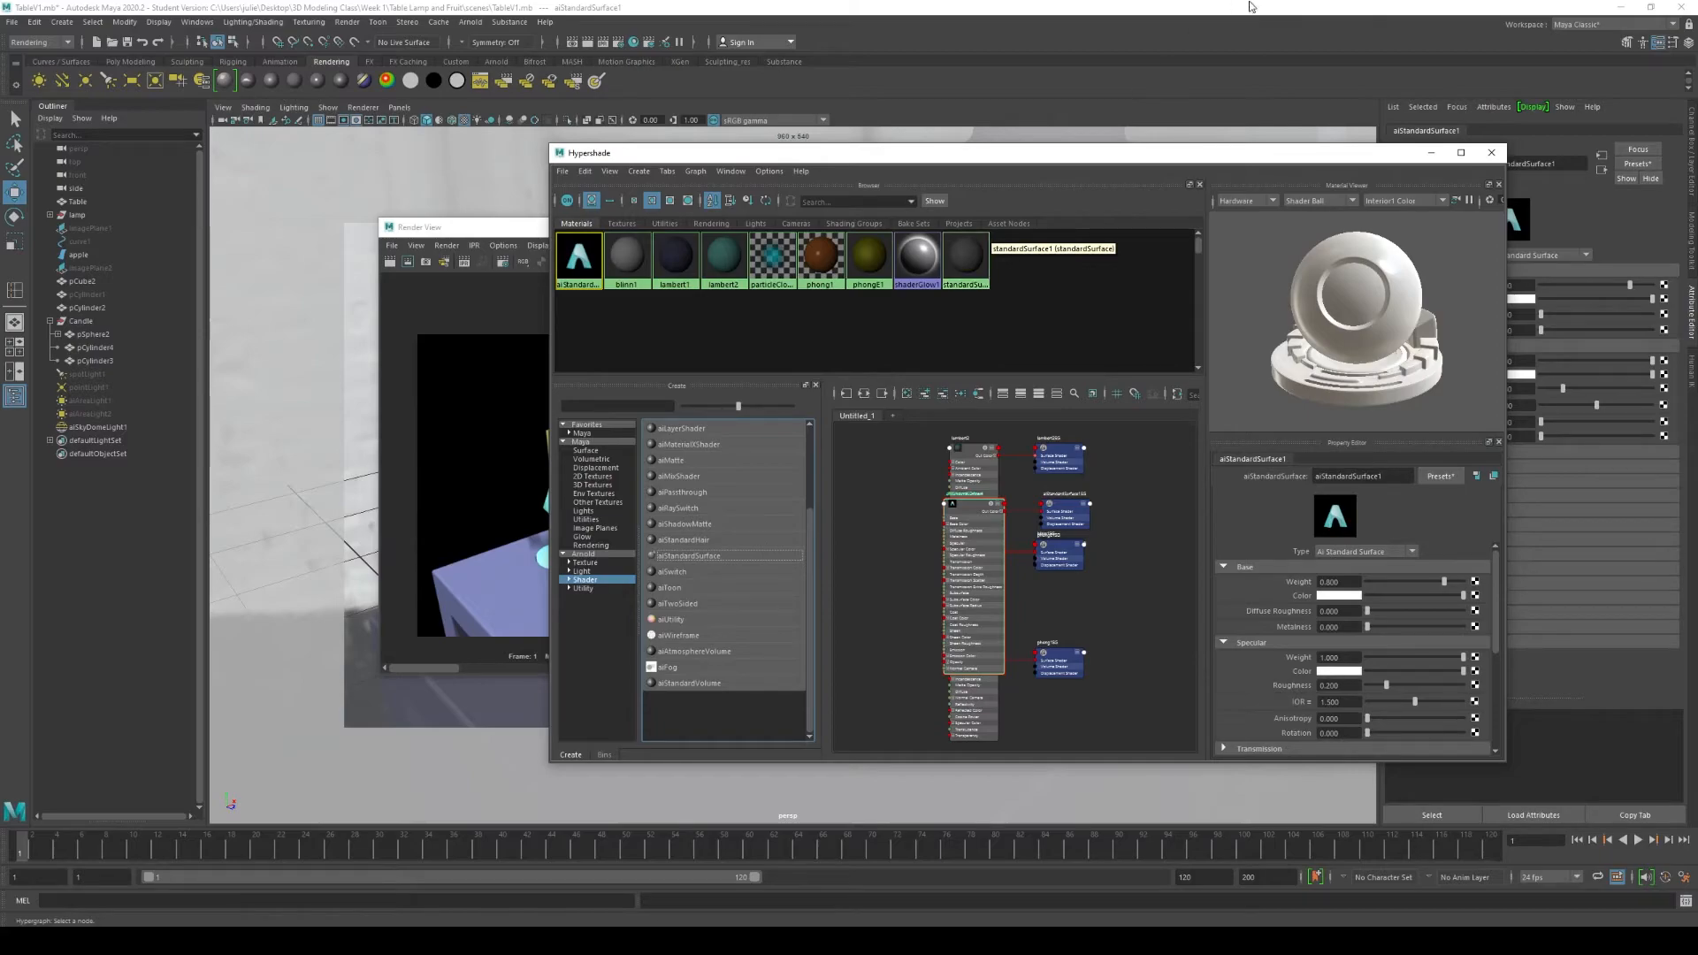
left_click_drag(1010, 161, 813, 160)
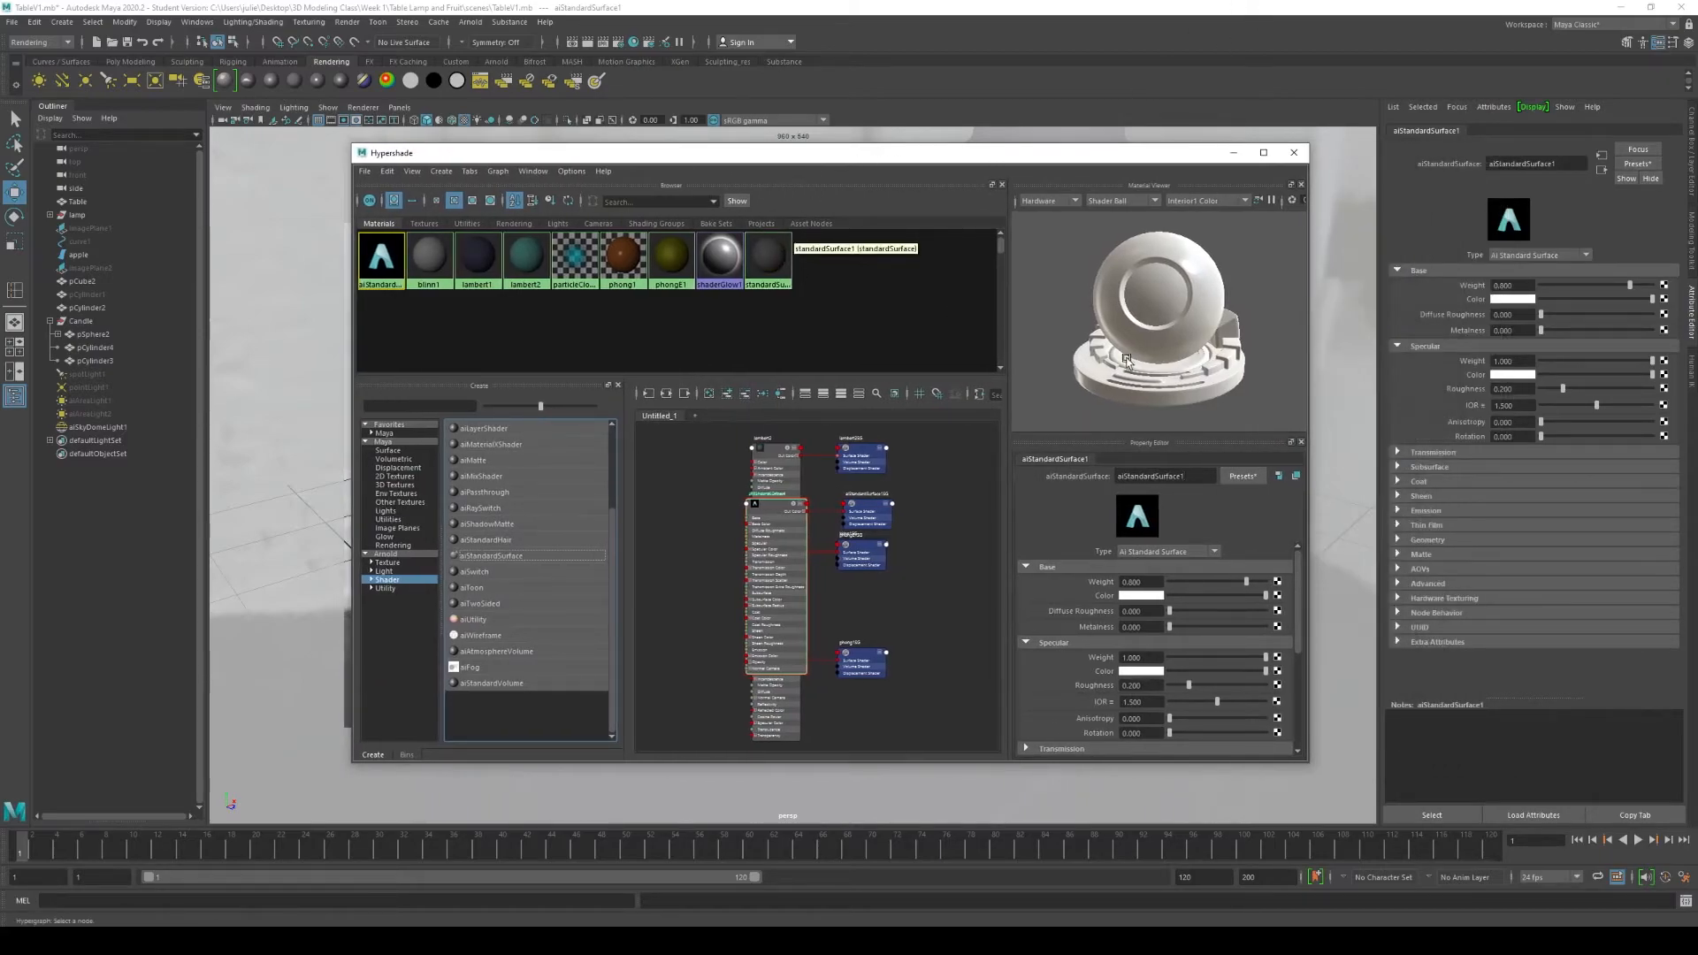
scroll(1300, 566, "down", 5)
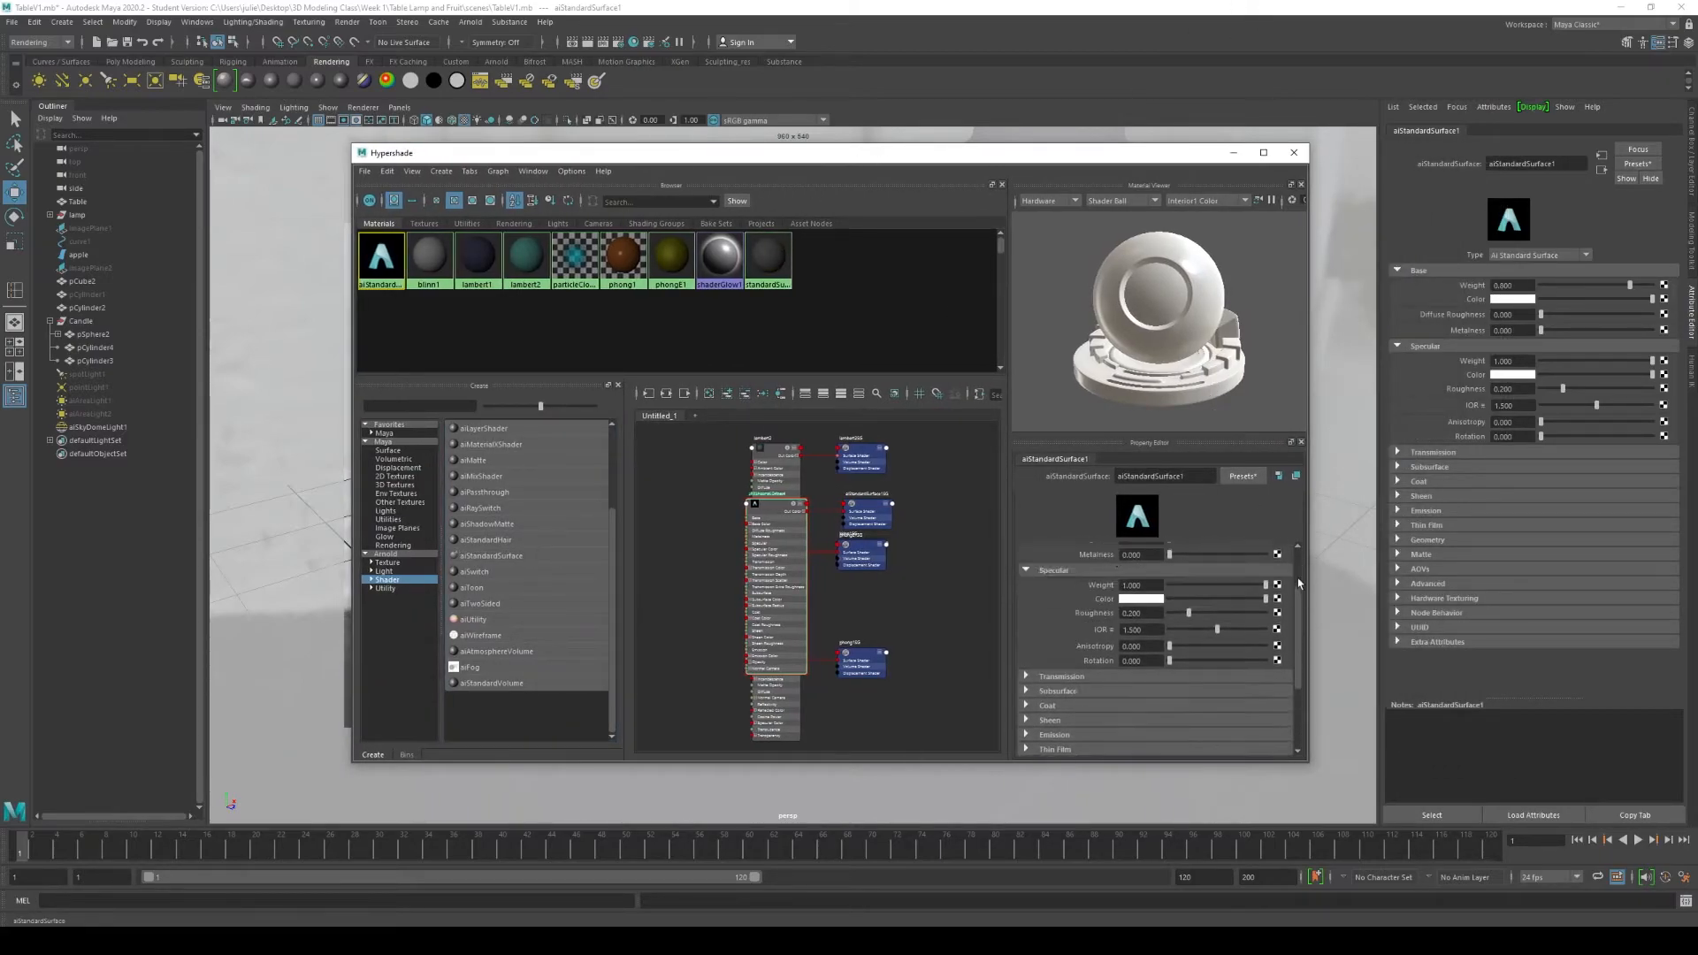
scroll(1298, 553, "up", 5)
mouse_move(1299, 554)
left_mouse_down()
mouse_move(1300, 570)
mouse_move(1302, 554)
left_mouse_up()
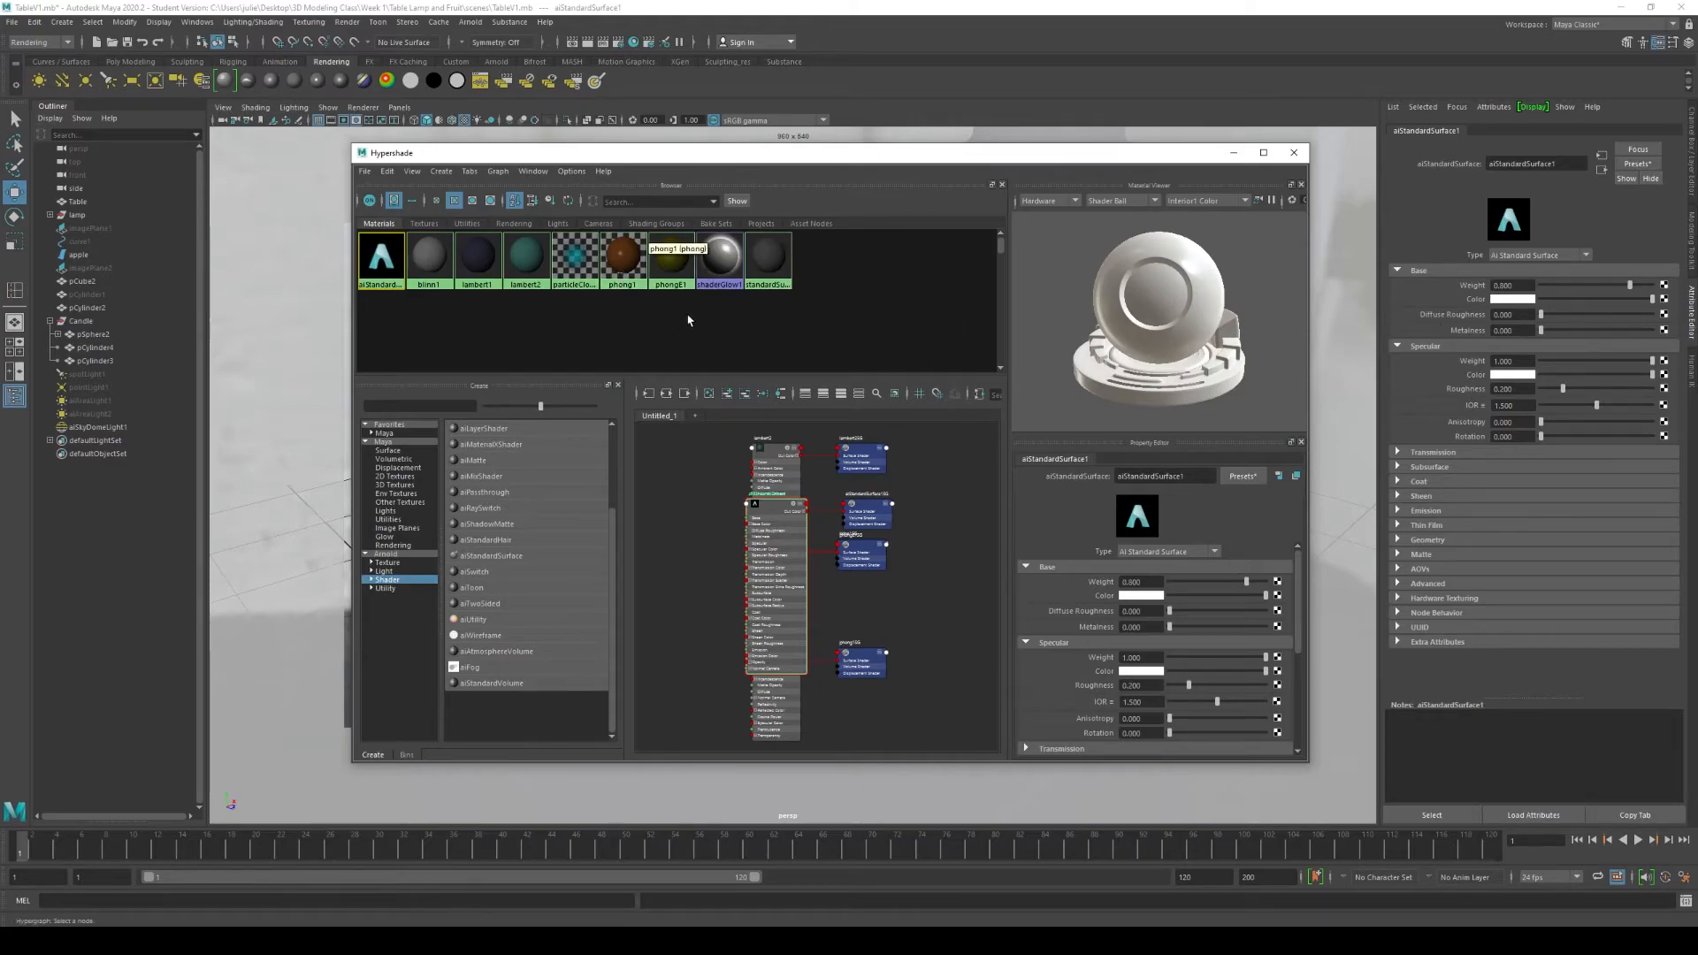
mouse_move(1300, 557)
left_mouse_down()
mouse_move(1304, 586)
mouse_move(1303, 555)
left_mouse_up()
Step: Set the base color of the aiStandardSurface1 material to olive yellow
left_click(1140, 598)
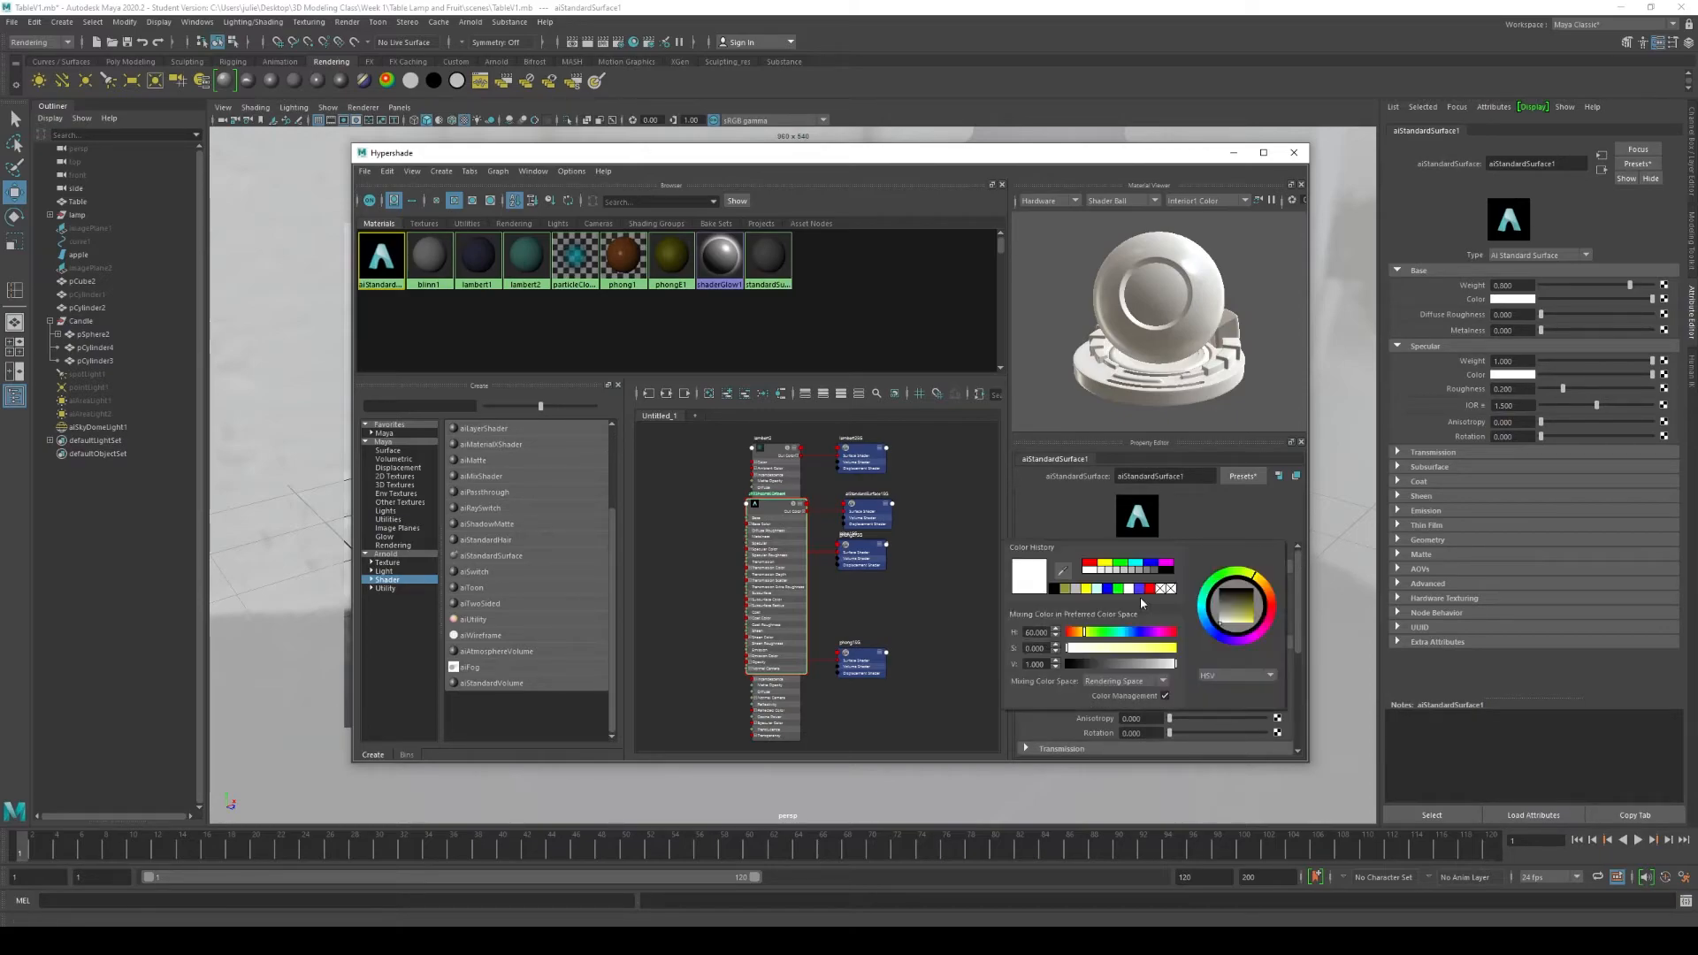
left_click(1140, 598)
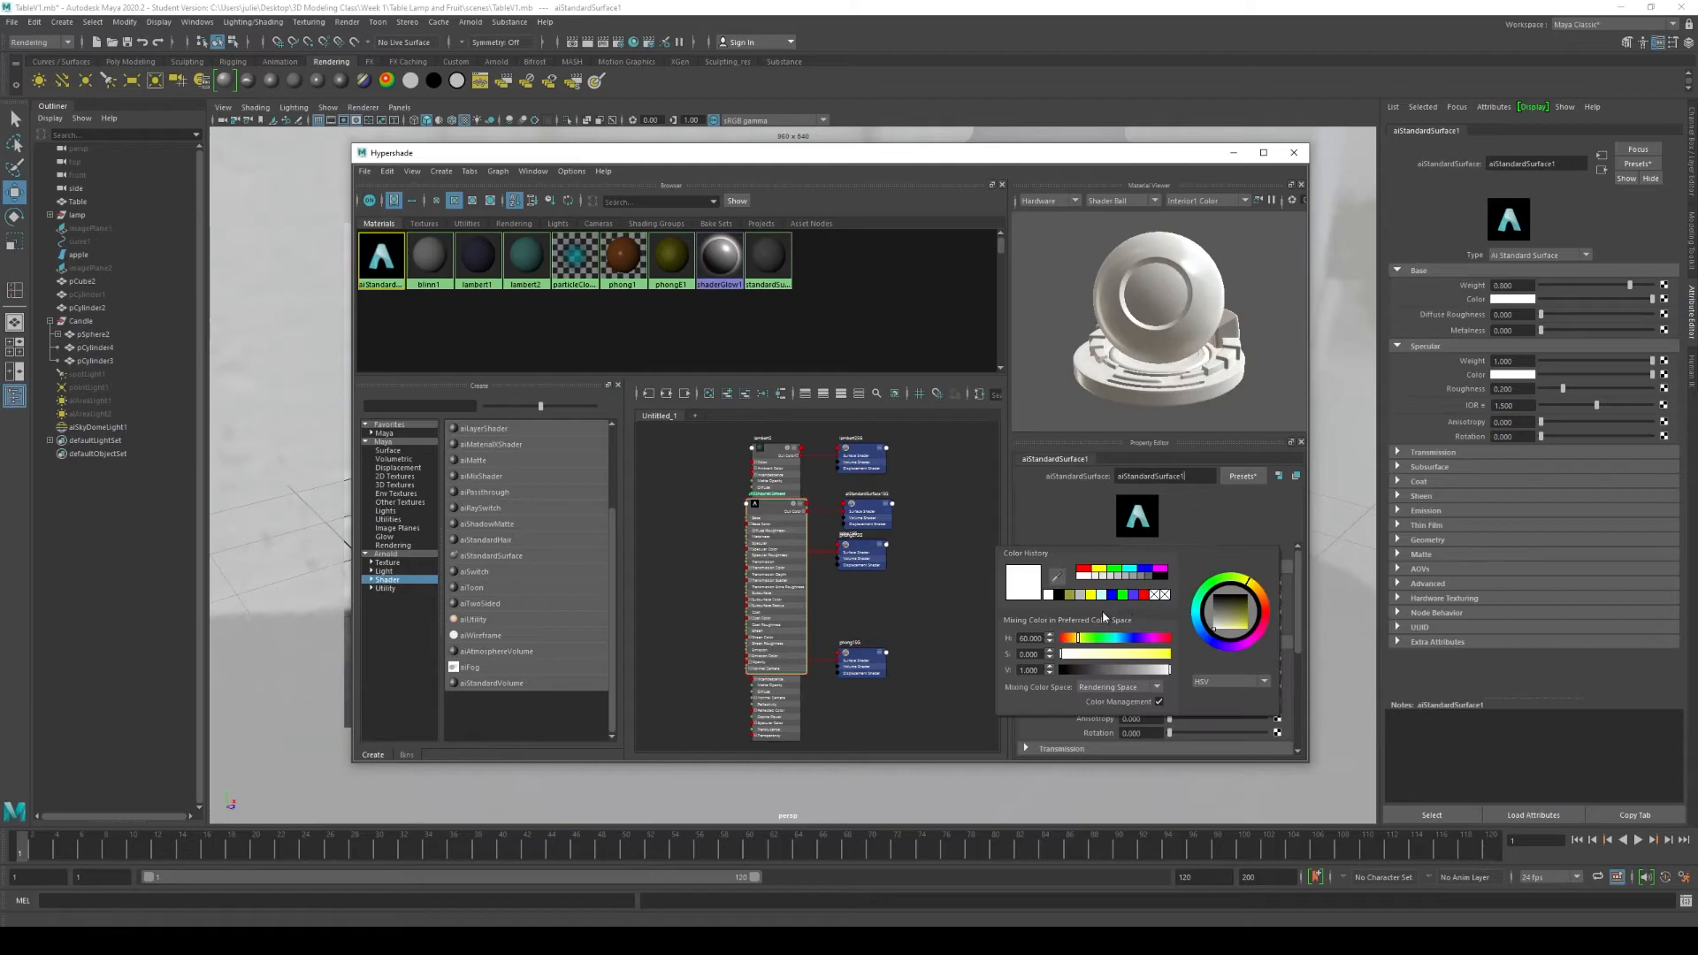
left_click(1070, 594)
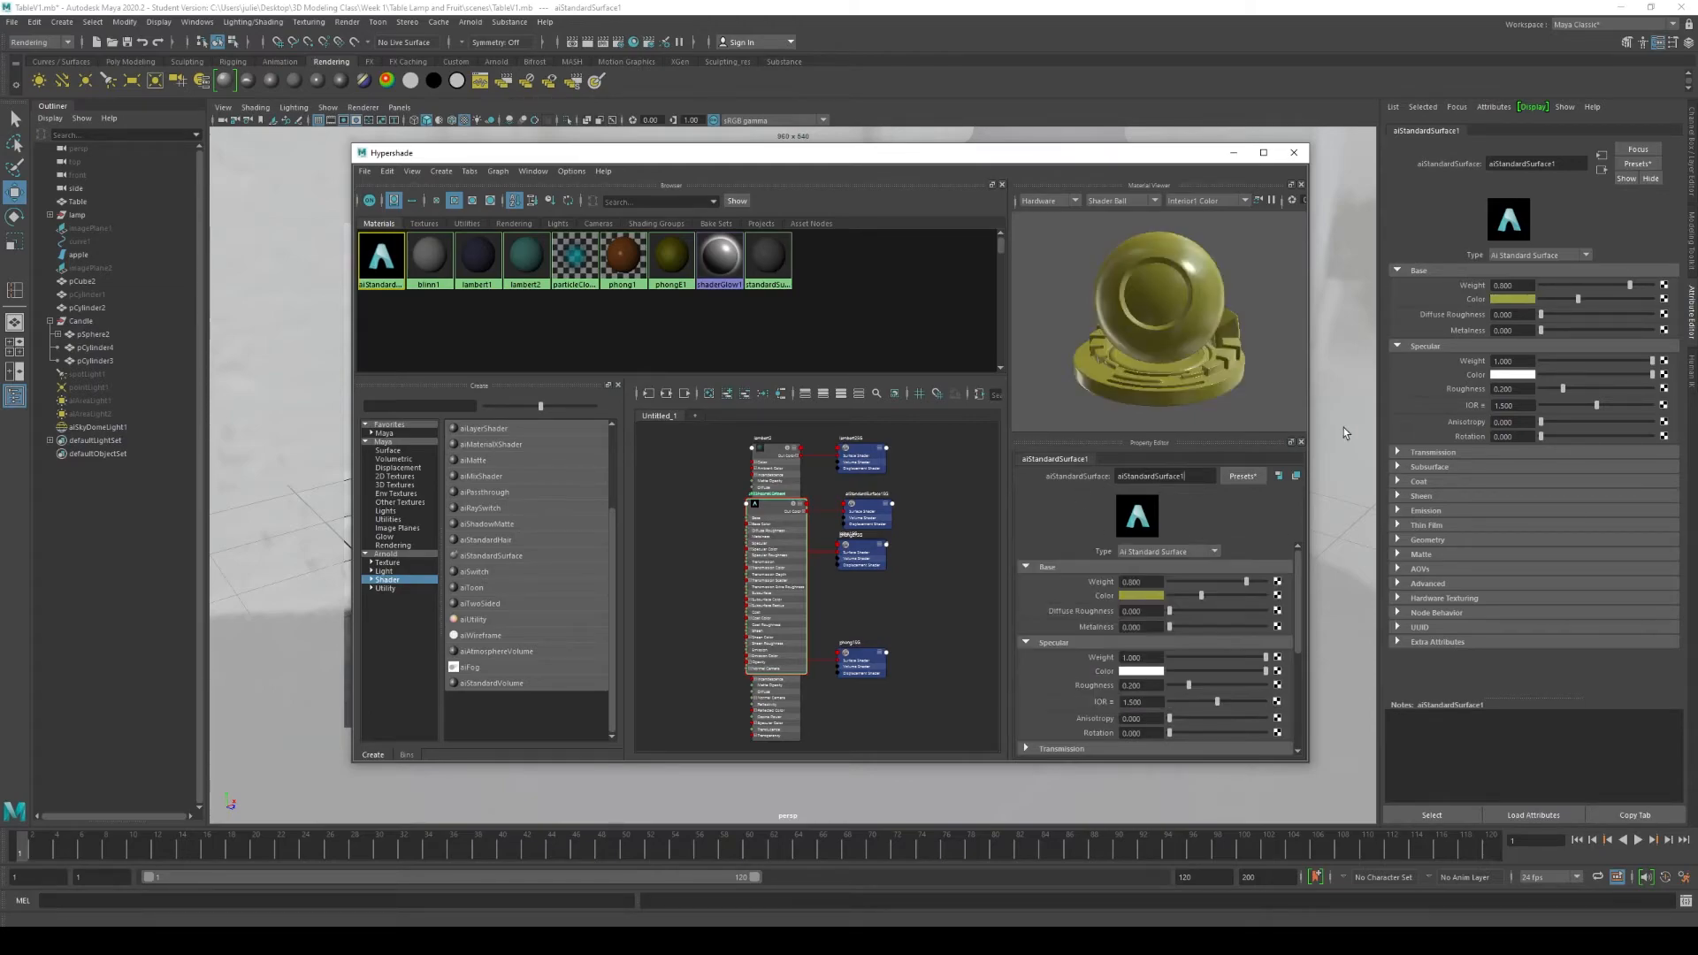
Step: Try a base weight of 1 on the aiStandardSurface1 material, then set it back to 0.8
mouse_move(1247, 583)
left_mouse_down()
mouse_move(1193, 585)
mouse_move(1244, 587)
left_mouse_up()
double_click(1151, 584)
type("1")
key("Tab")
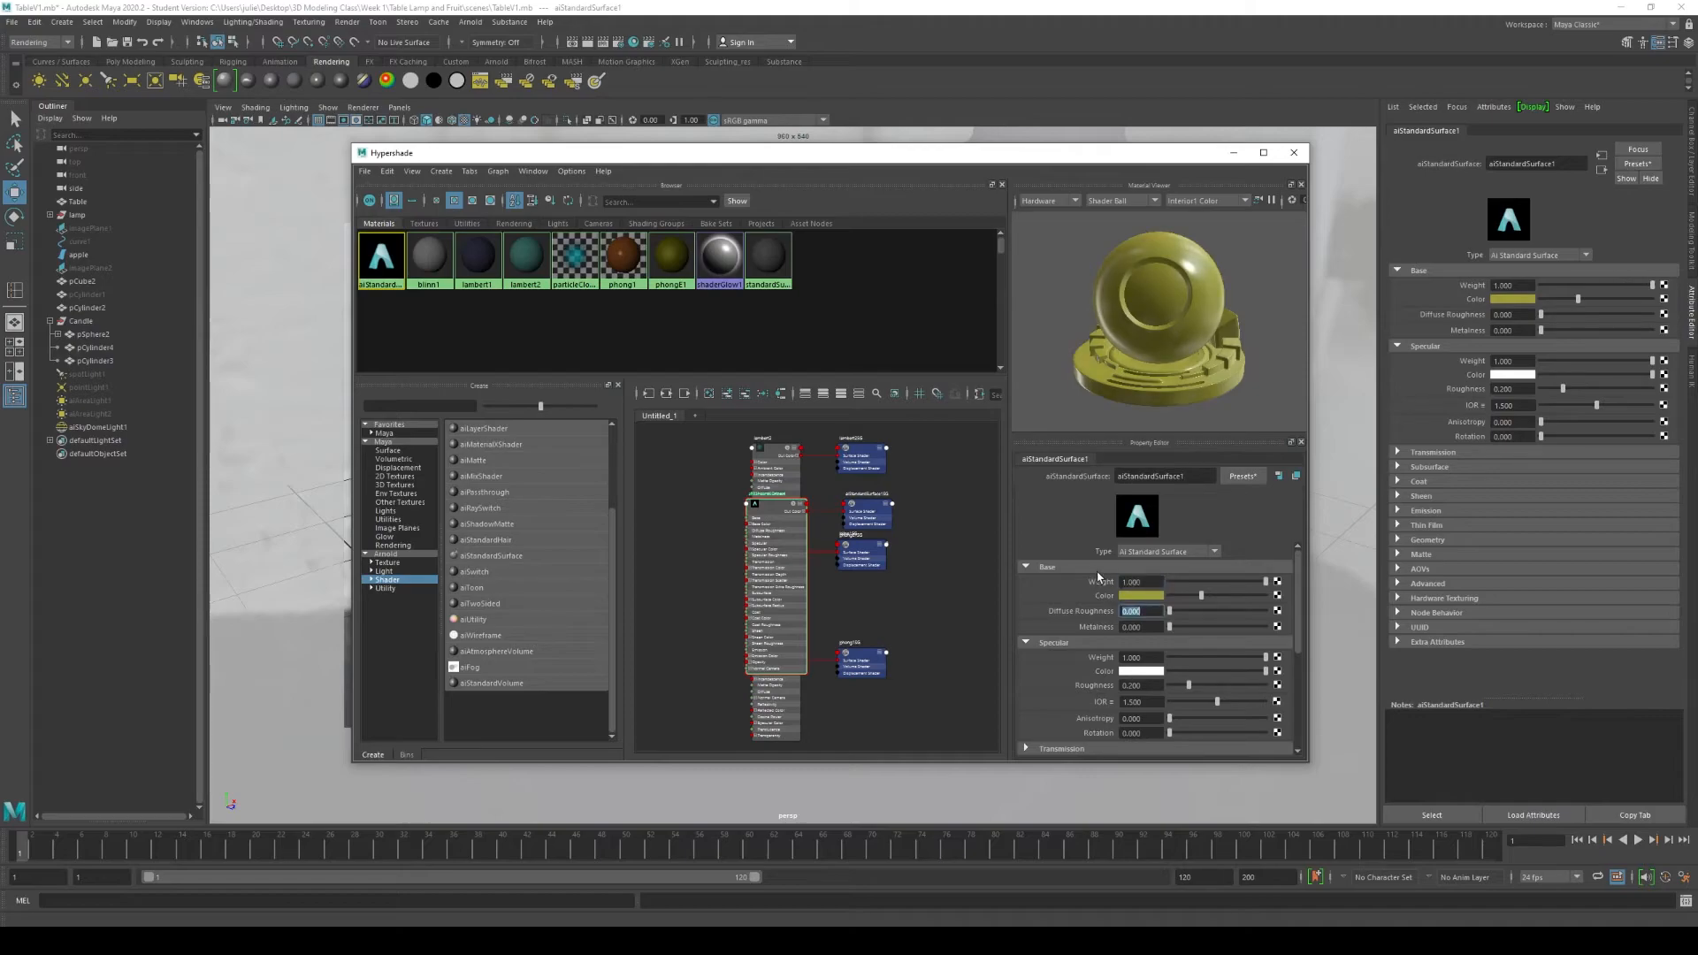
double_click(1148, 582)
type(".8")
key("Tab")
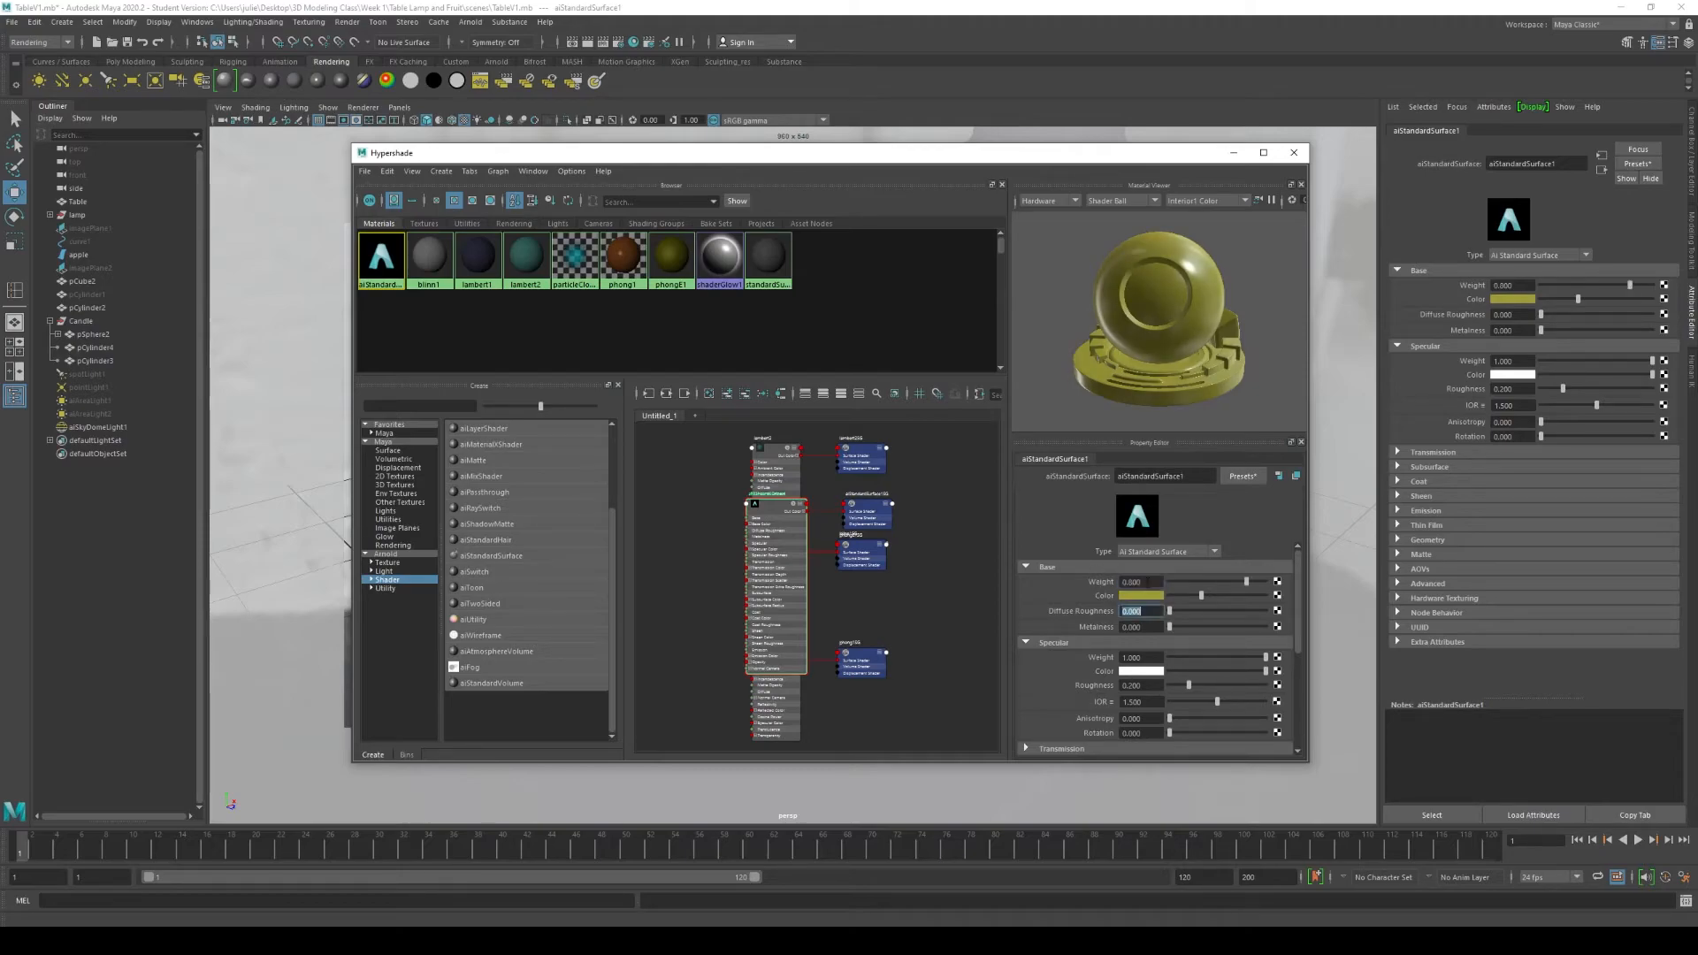
Step: Set the material's diffuse roughness and metalness to about 0.203 each and its specular weight to about 0.573
left_click_drag(1172, 610, 1228, 638)
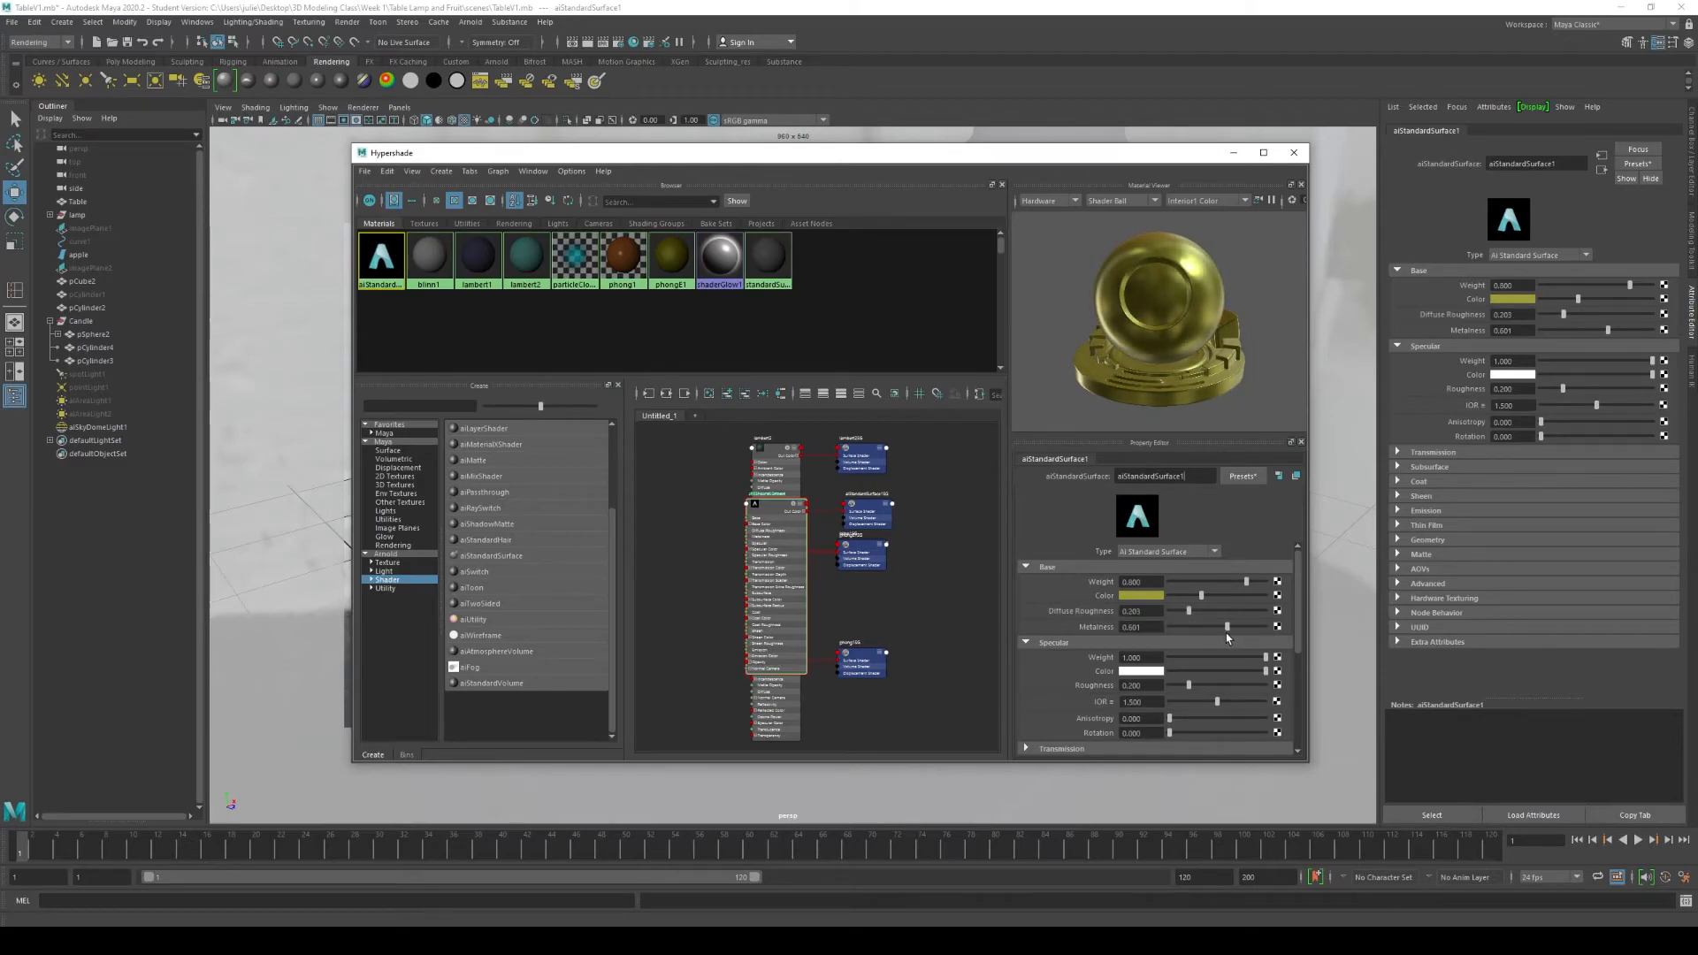
scroll(1228, 637, "down", 1)
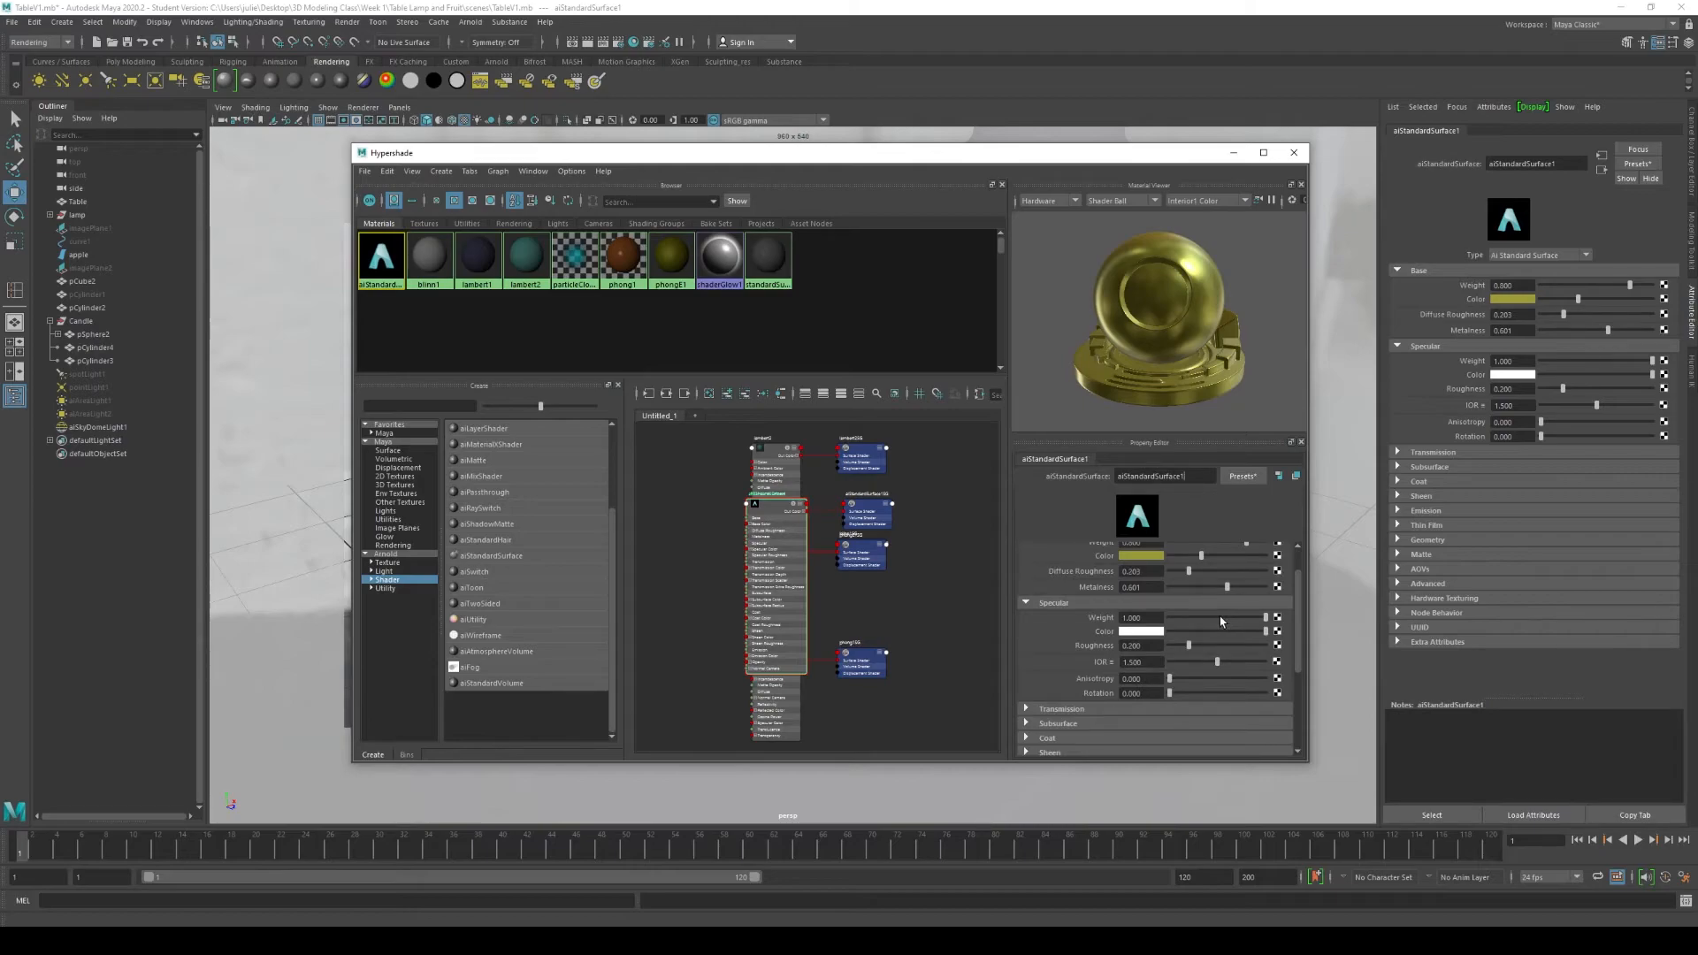
mouse_move(1221, 620)
left_mouse_down()
mouse_move(1235, 632)
mouse_move(1221, 591)
mouse_move(1189, 589)
mouse_move(1260, 619)
mouse_move(1170, 624)
mouse_move(1226, 619)
left_mouse_up()
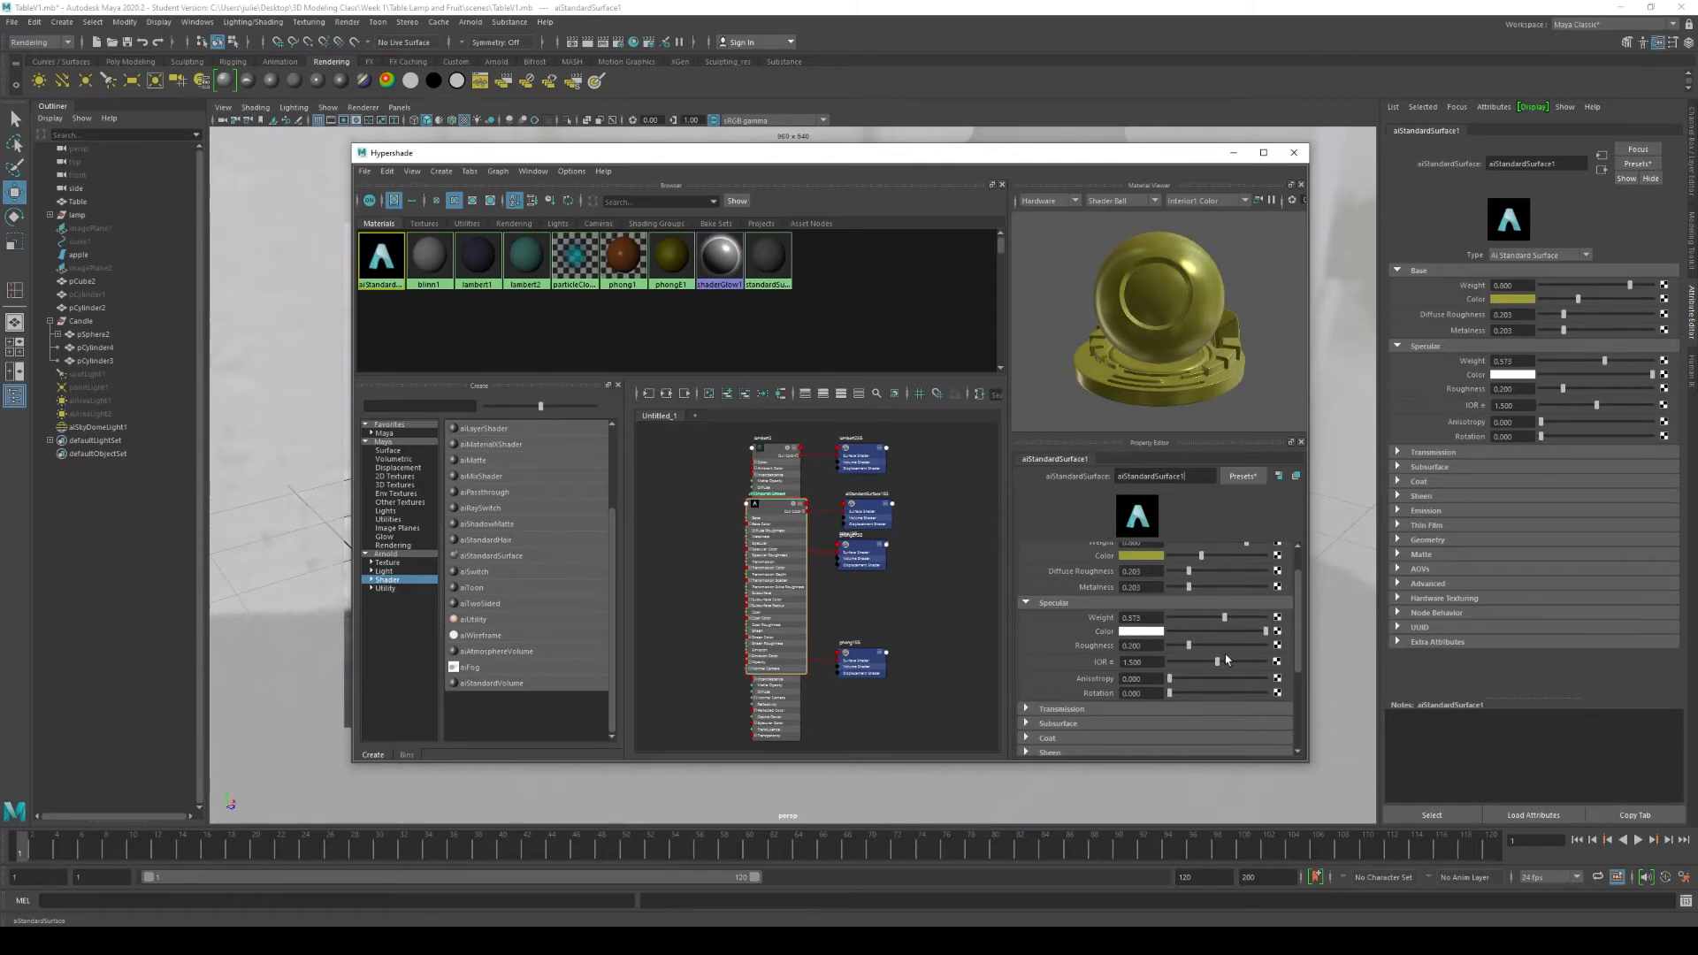
Step: Set the material's specular roughness to about 0.524 and its specular IOR to 1.52
mouse_move(1189, 645)
left_mouse_down()
mouse_move(1243, 649)
mouse_move(1219, 648)
left_mouse_up()
scroll(1102, 662, "down", 1)
left_click_drag(1194, 623, 1062, 626)
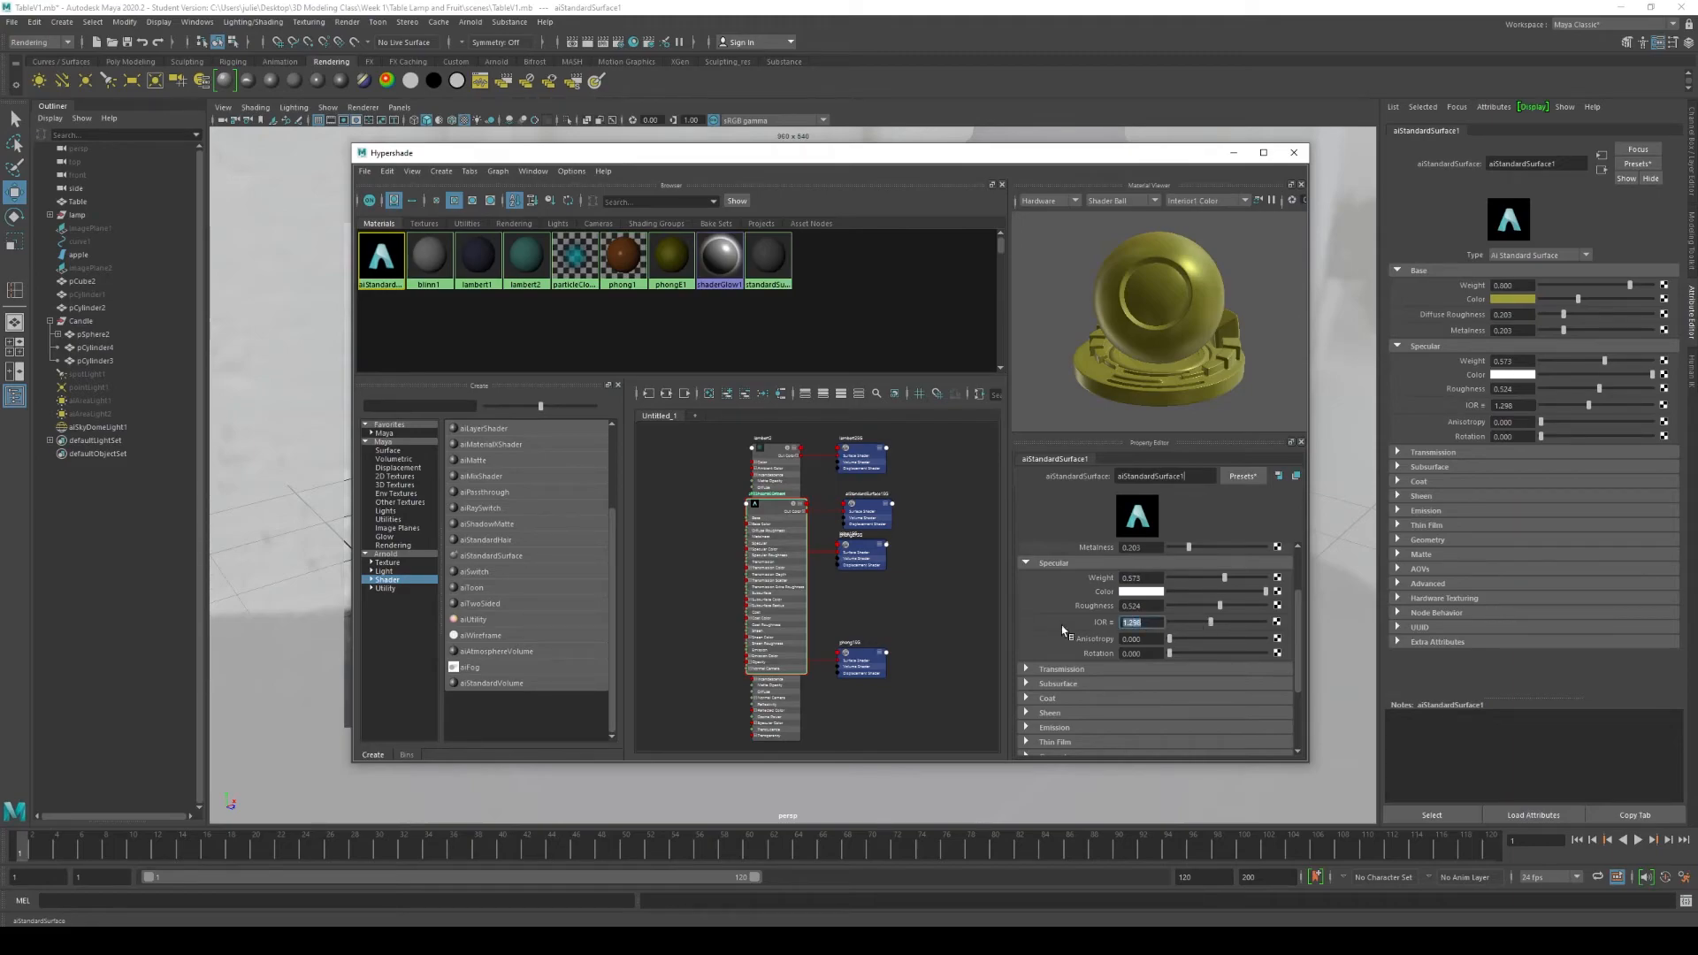
type("1.52")
key("Tab")
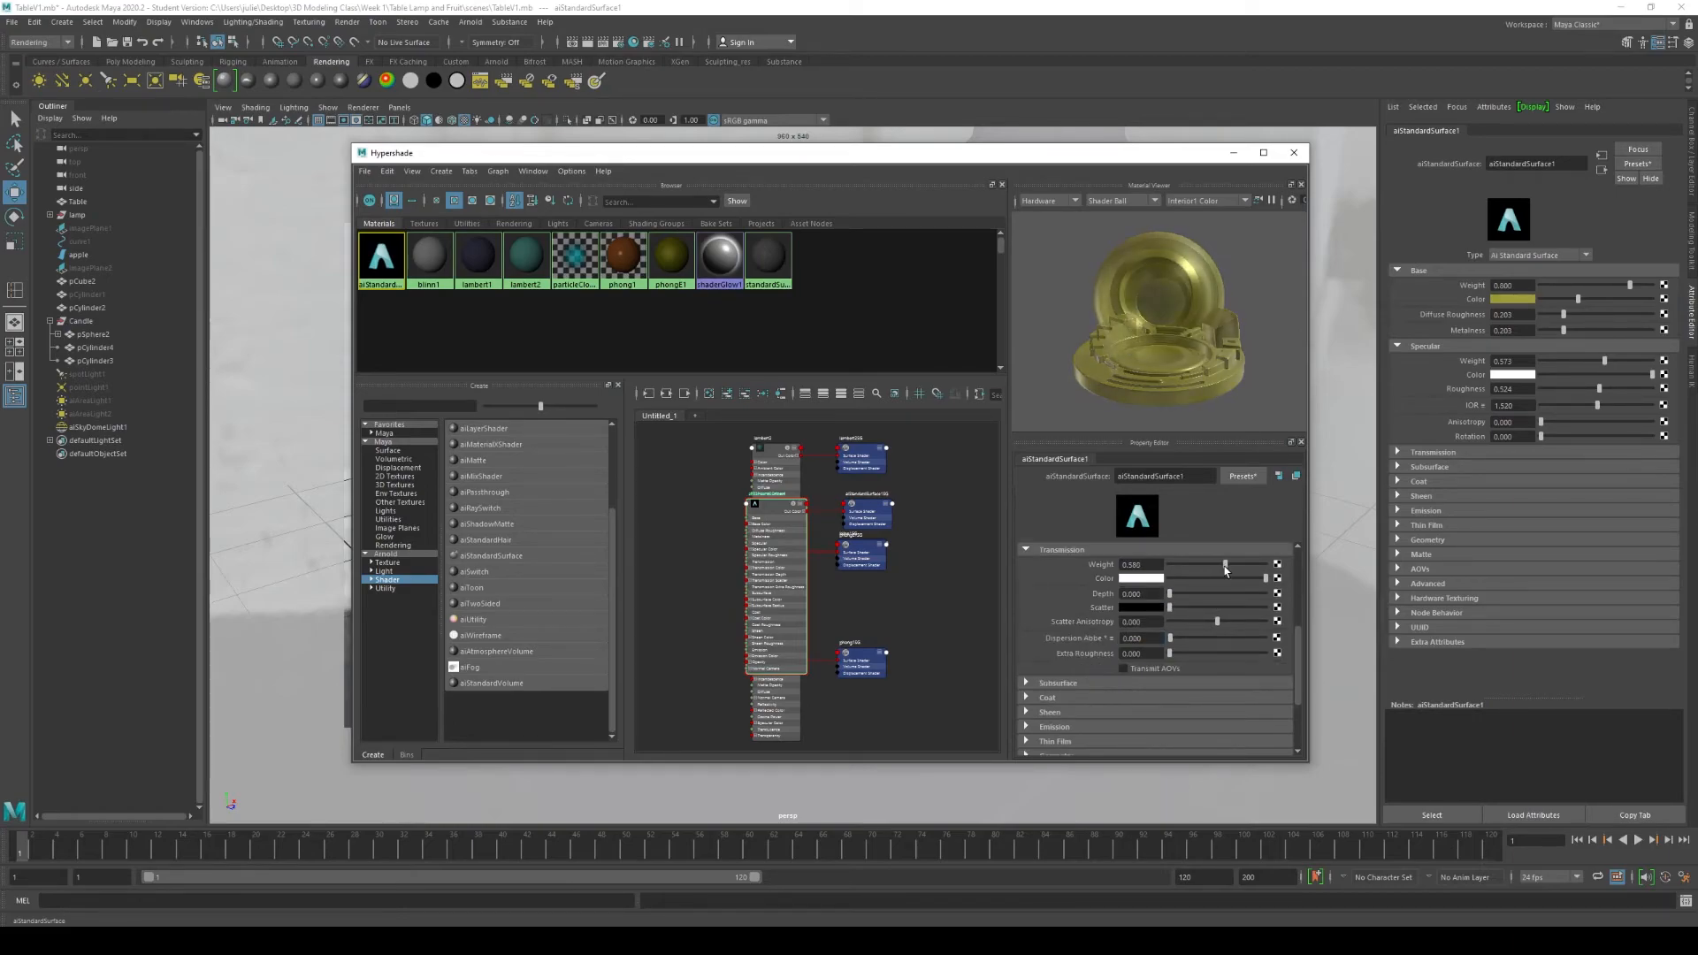
Step: Set the material's transmission weight to about 0.238 and try out the subsurface weight
left_click_drag(1227, 567, 1238, 567)
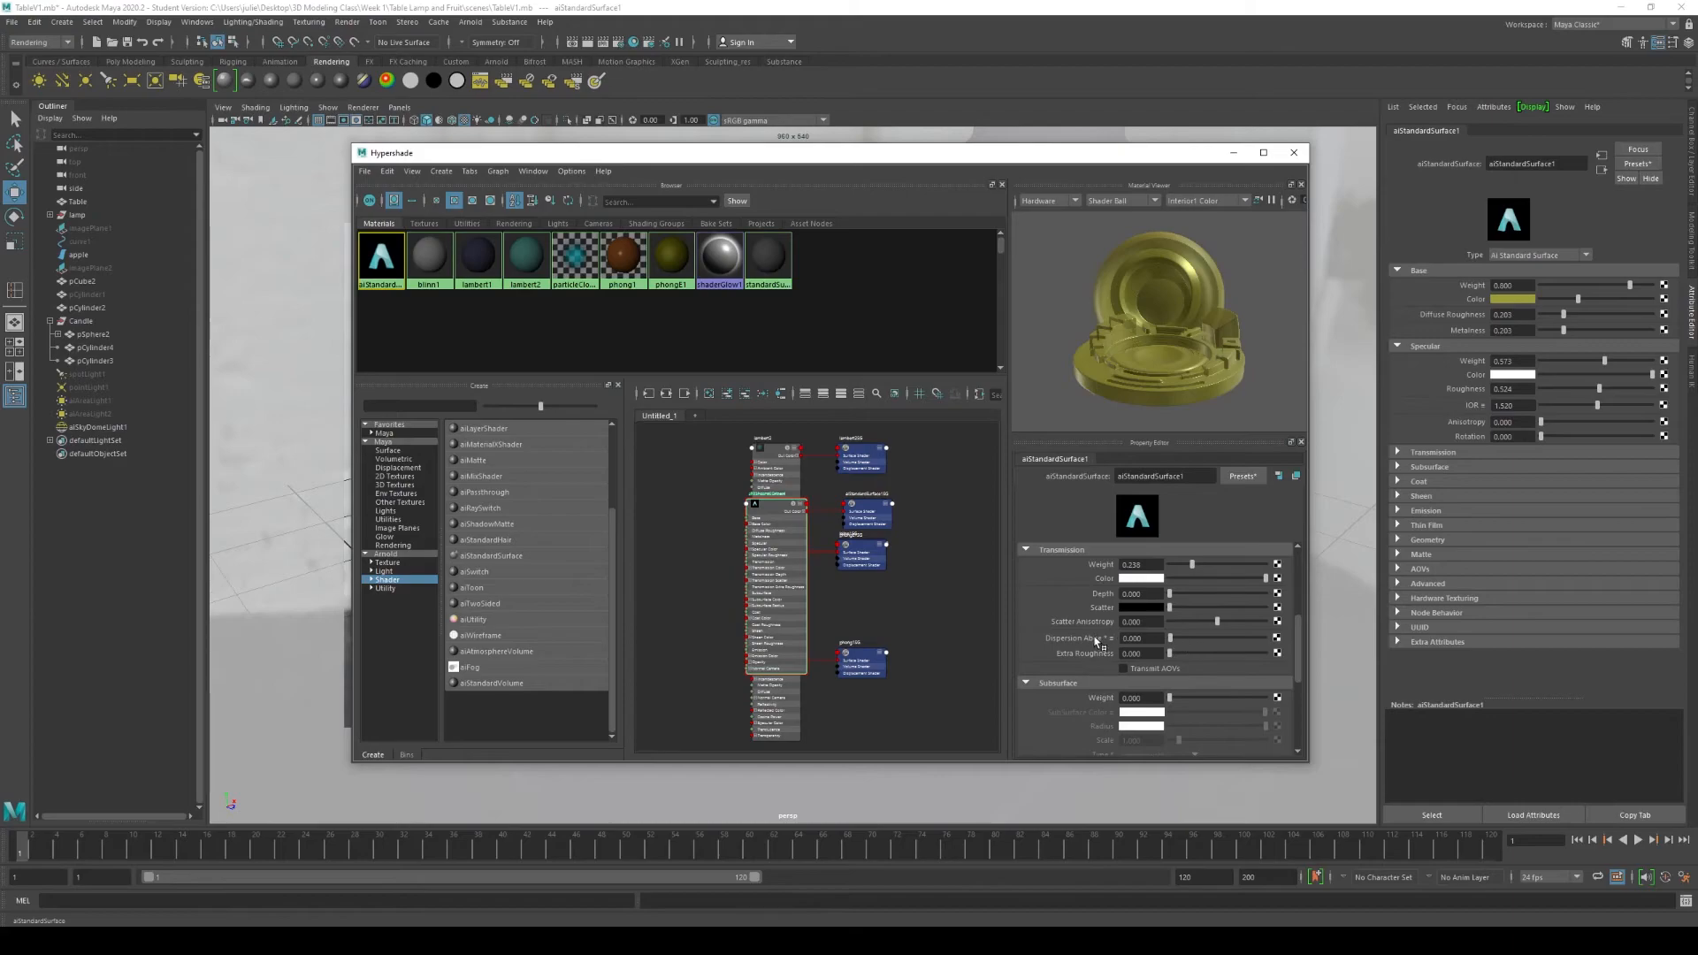
scroll(1062, 646, "down", 1)
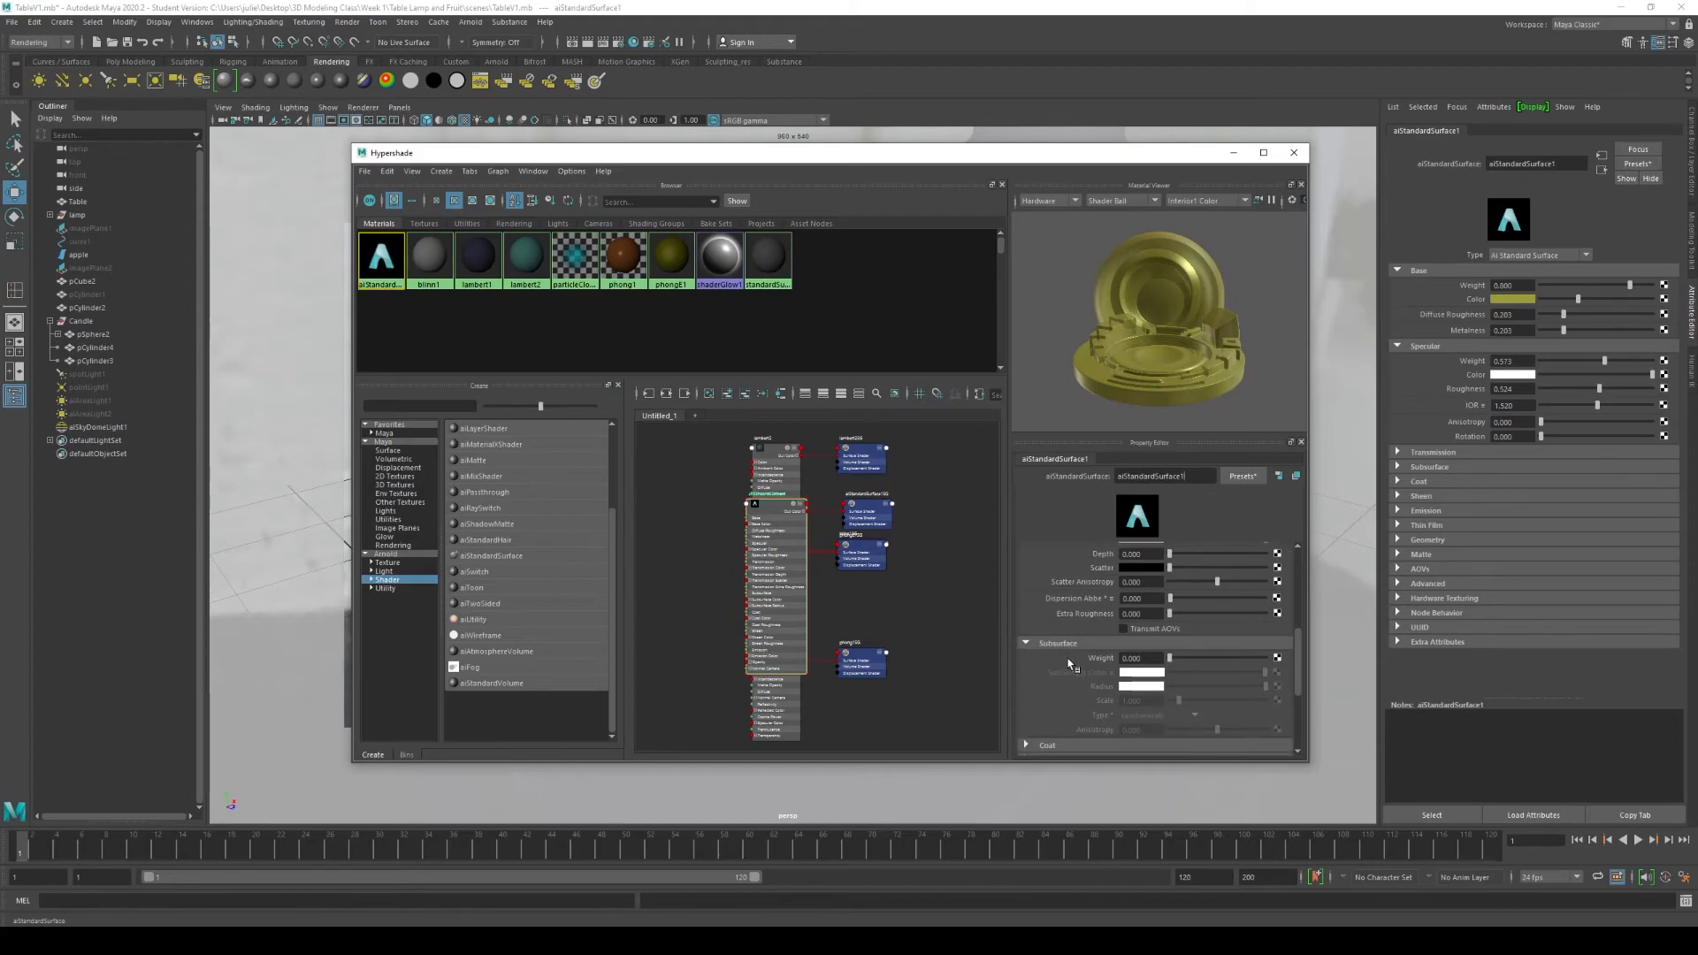
mouse_move(1169, 659)
left_mouse_down()
mouse_move(1241, 668)
mouse_move(1169, 663)
left_mouse_up()
Step: Give the material a red coat with a coat weight of about 0.65
left_click(1047, 745)
scroll(1096, 665, "down", 2)
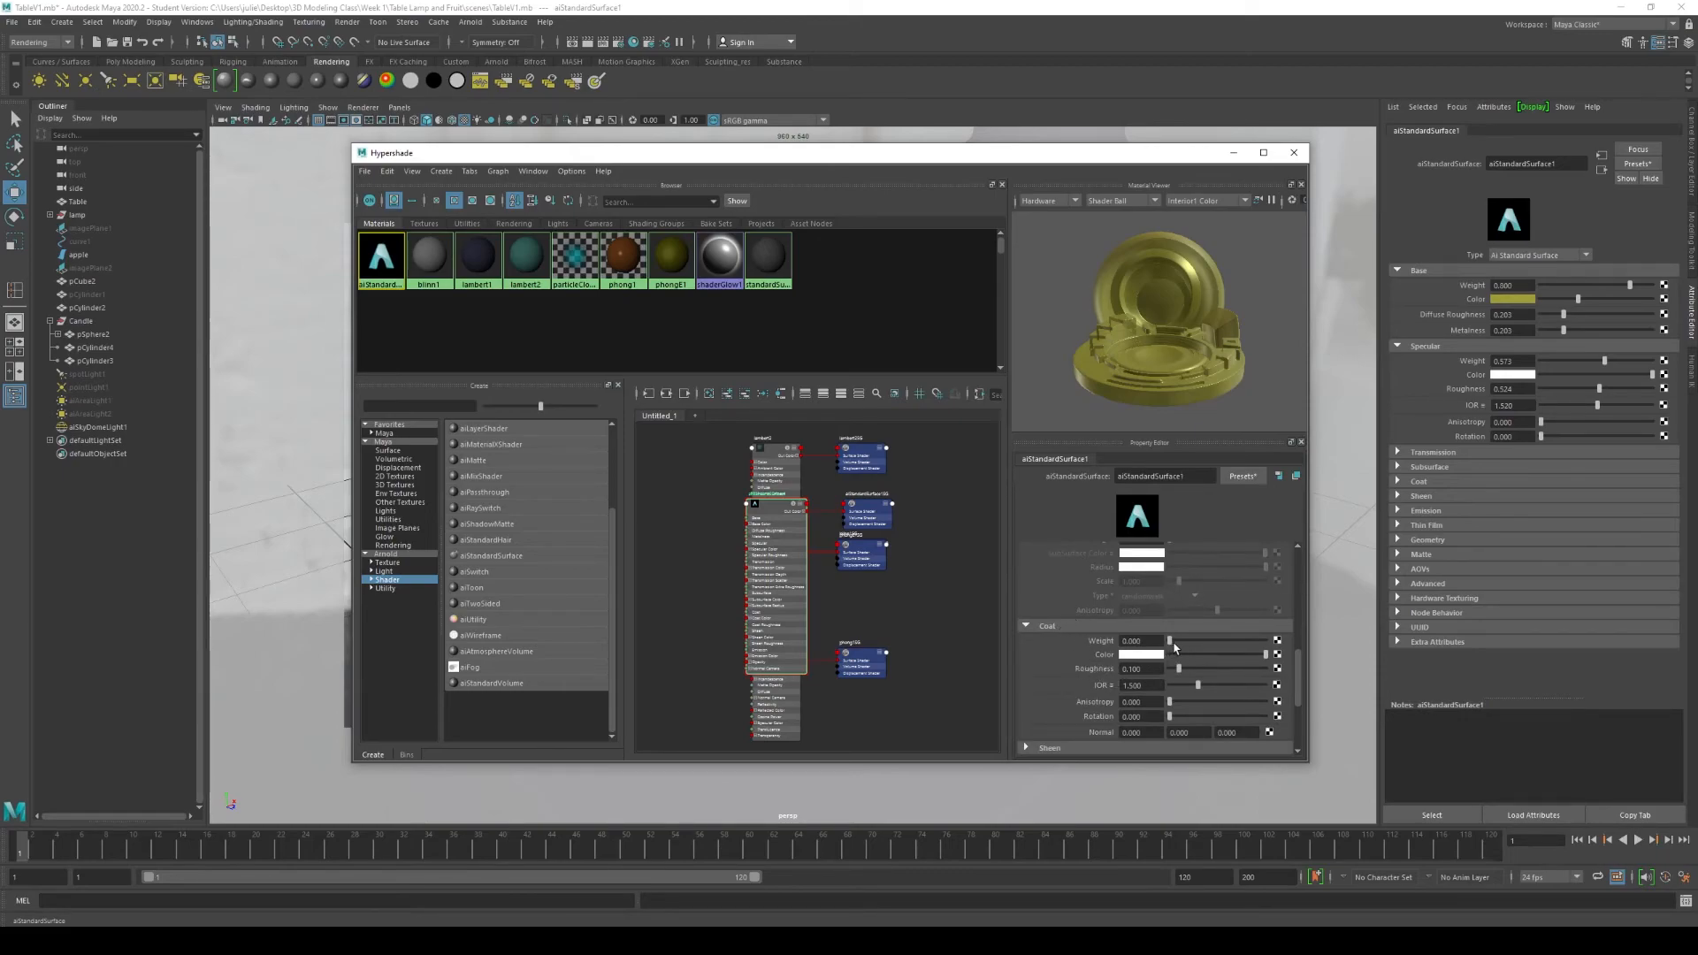
left_click_drag(1170, 645, 1262, 644)
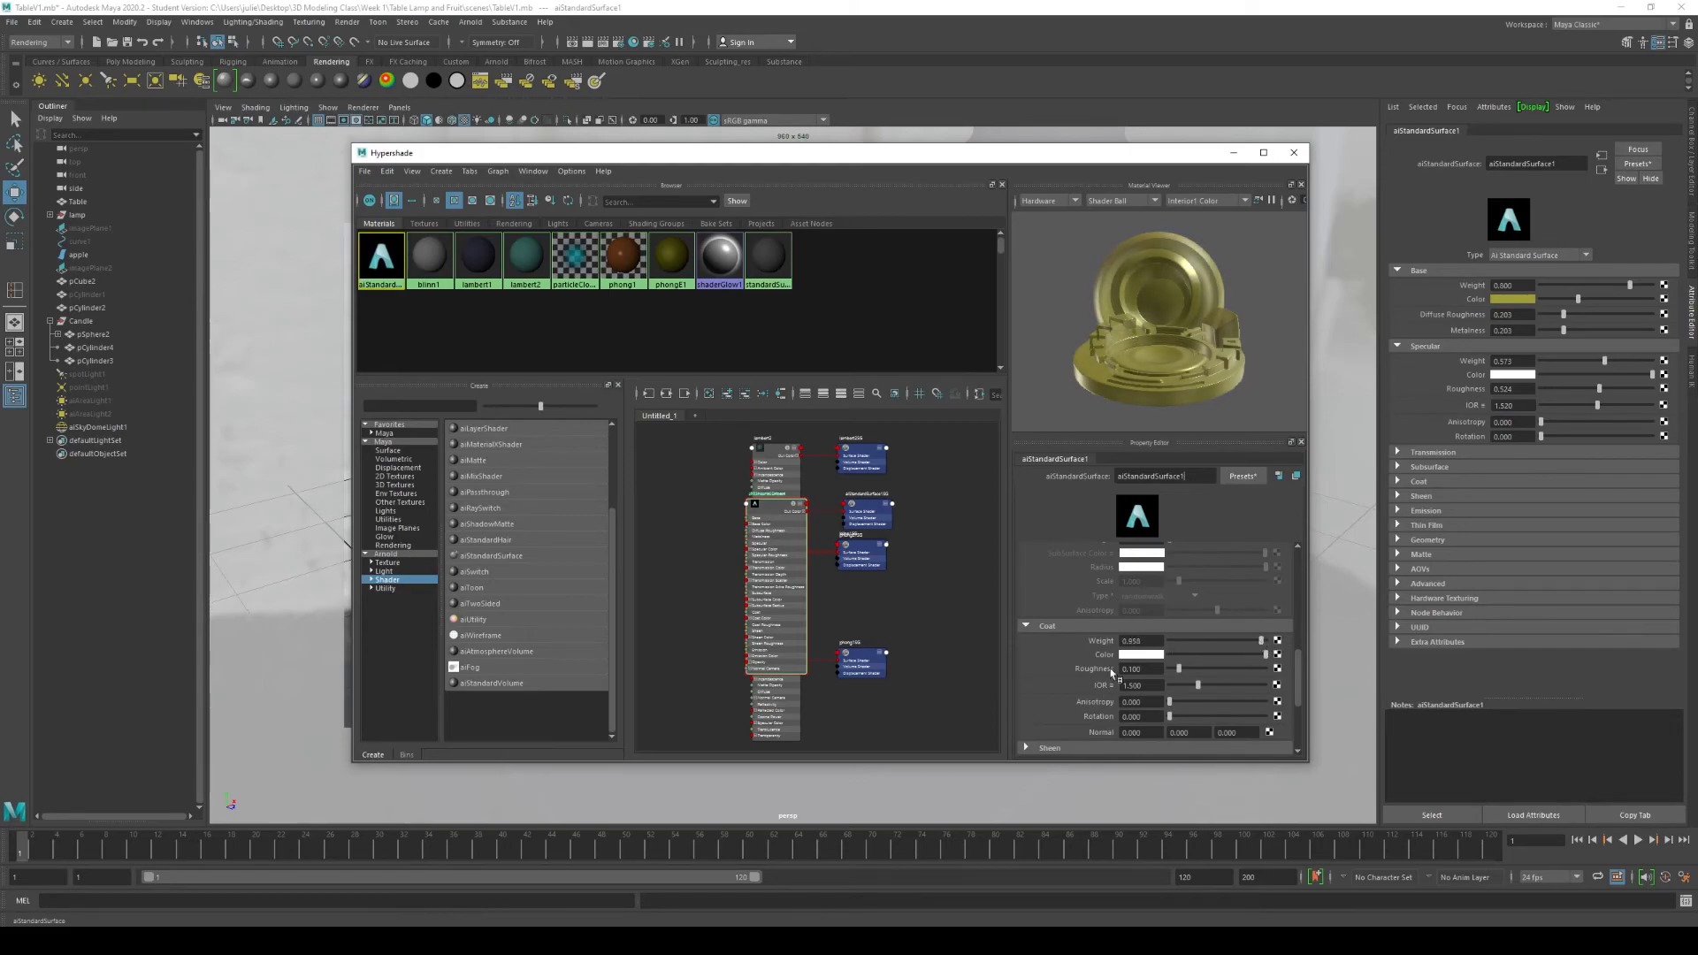
left_click(1141, 653)
left_click(1120, 625)
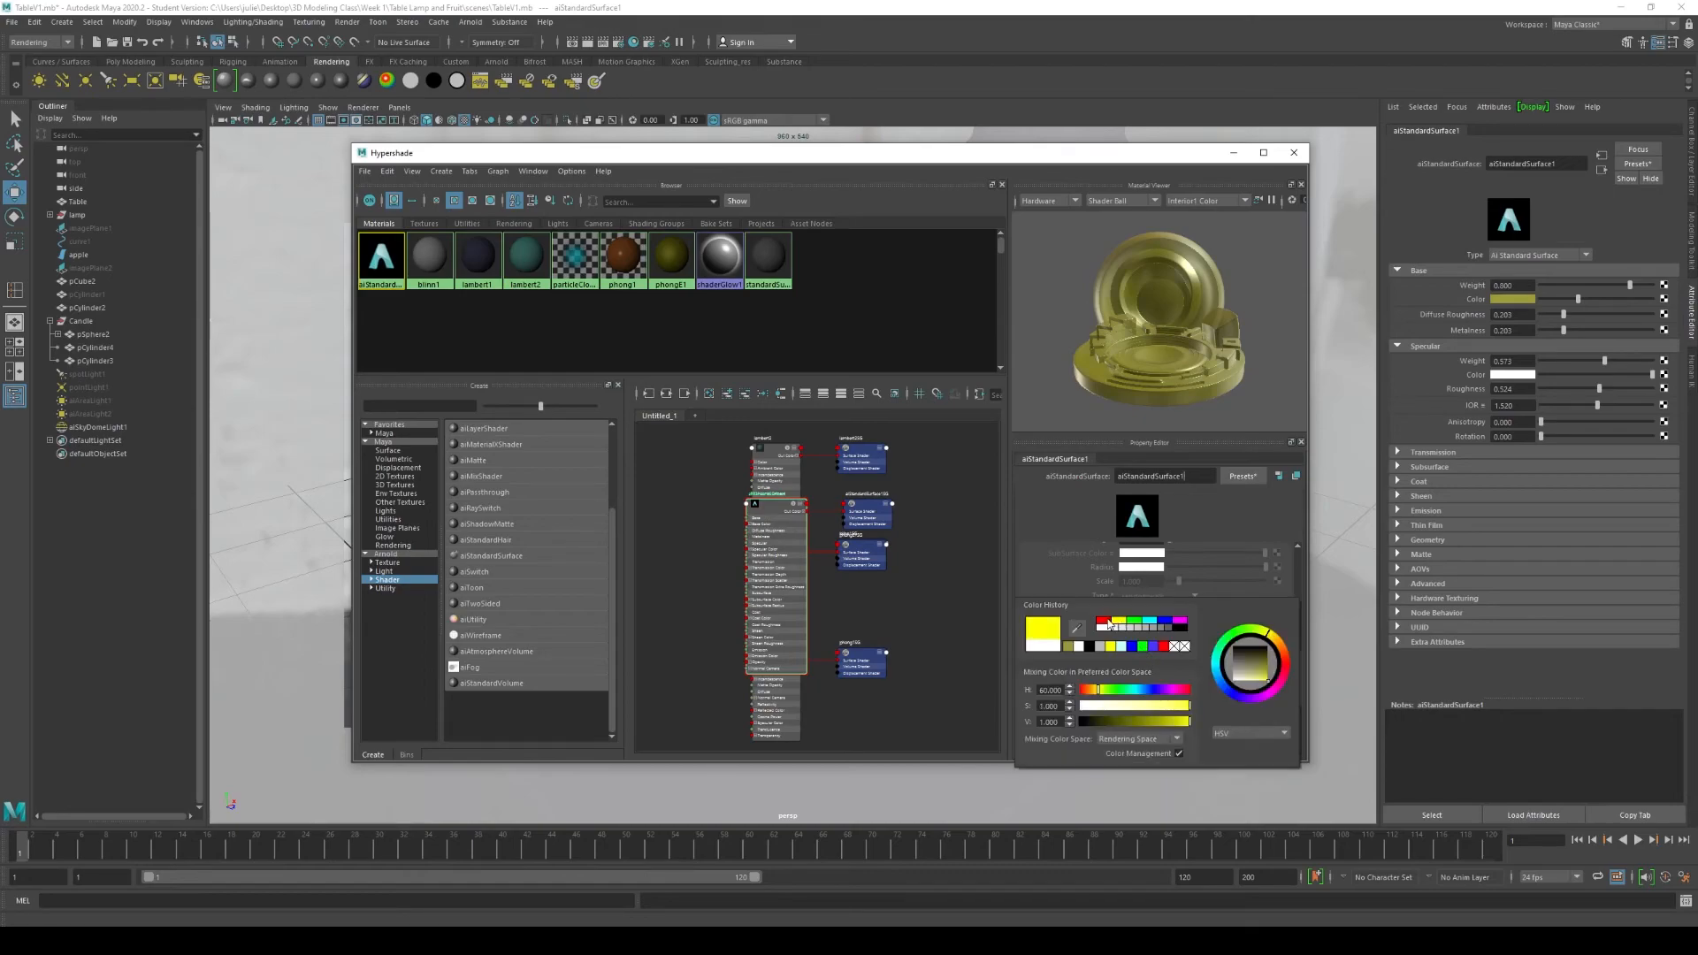
left_click(1105, 622)
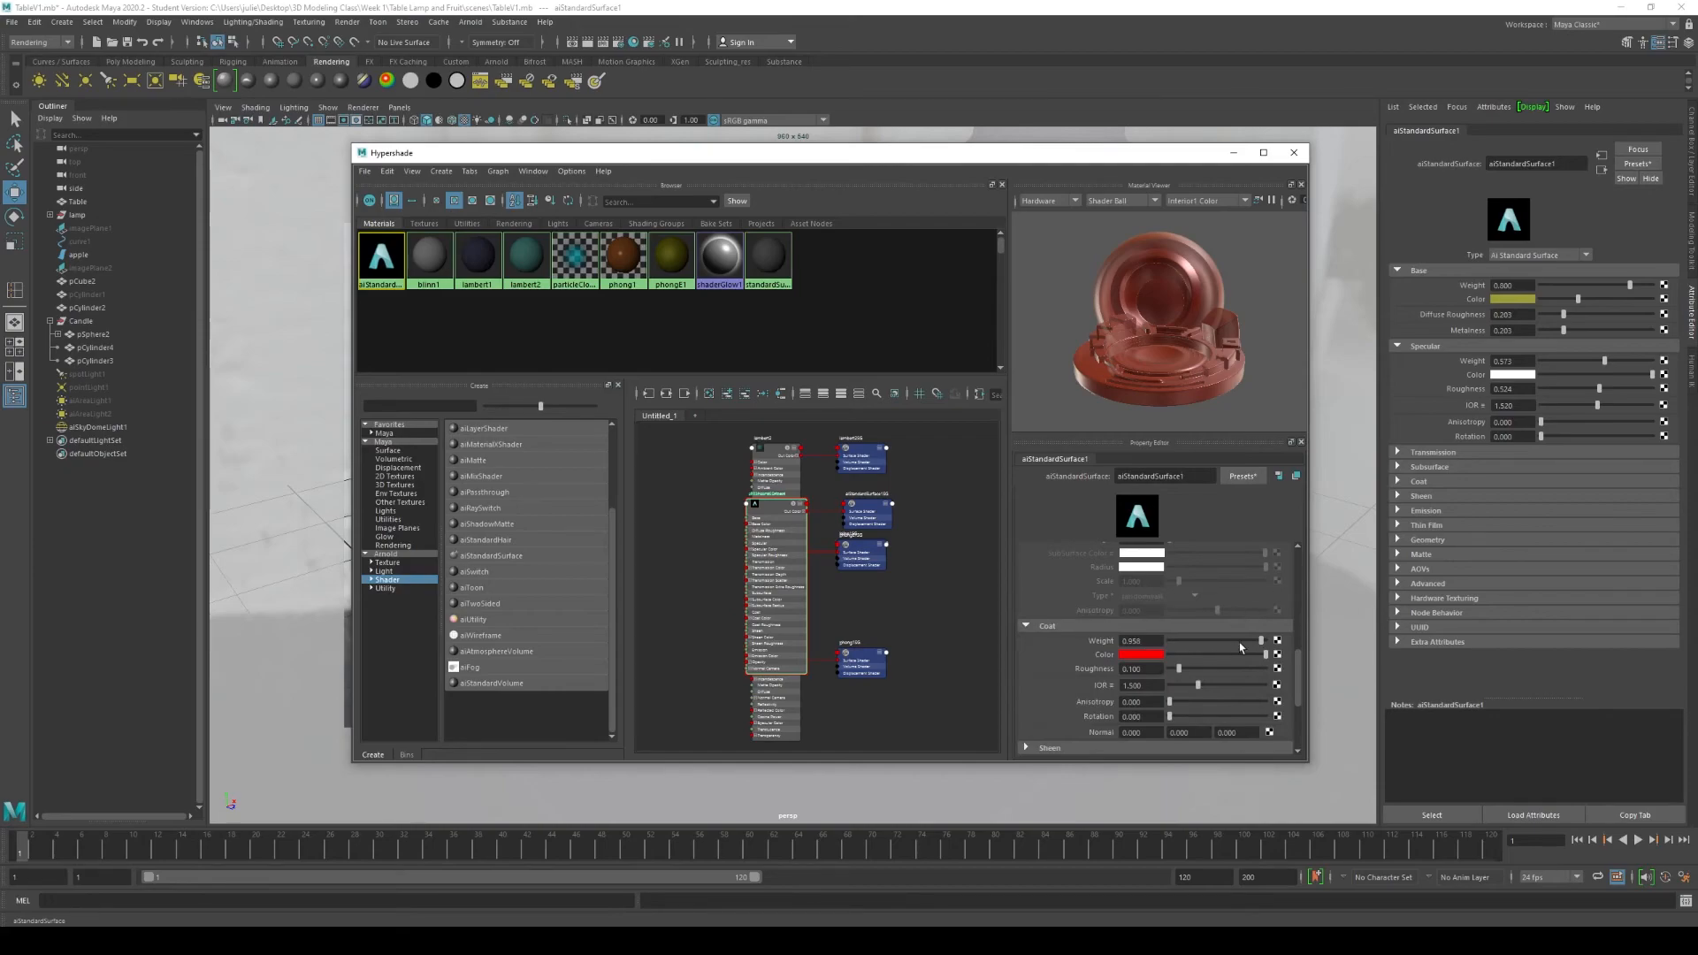
mouse_move(1262, 642)
left_mouse_down()
mouse_move(1212, 643)
mouse_move(1230, 648)
left_mouse_up()
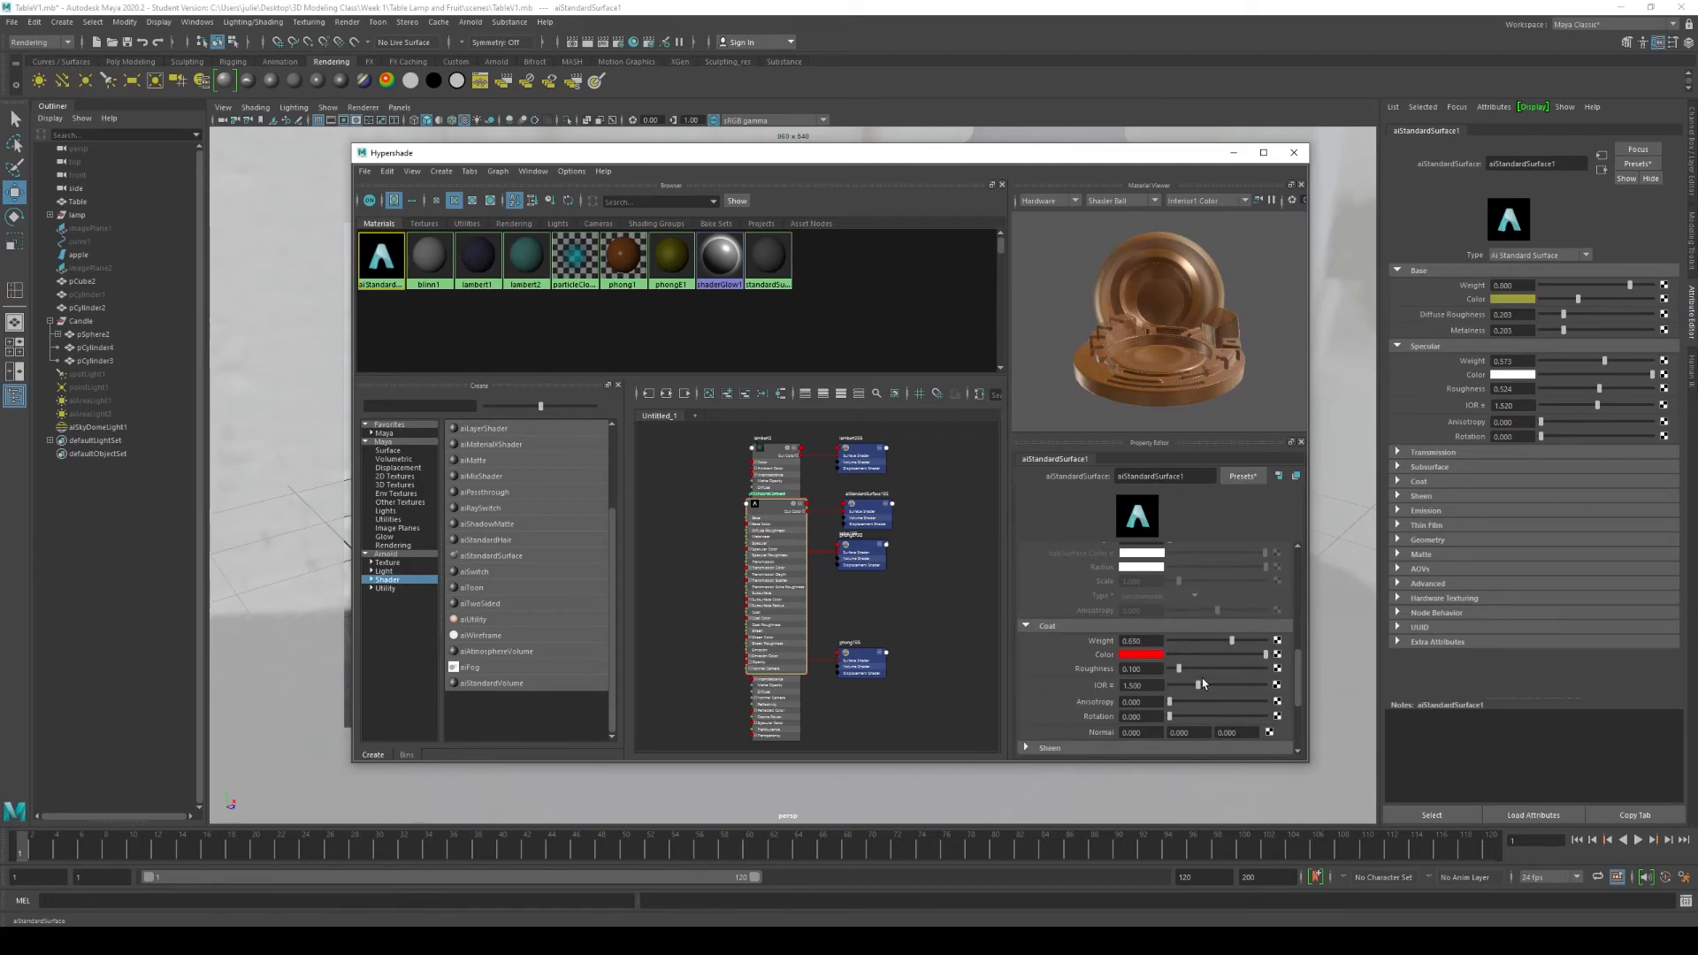
Step: Lower the material's geometry opacity to a medium gray so that it becomes semi-transparent
scroll(1058, 647, "down", 3)
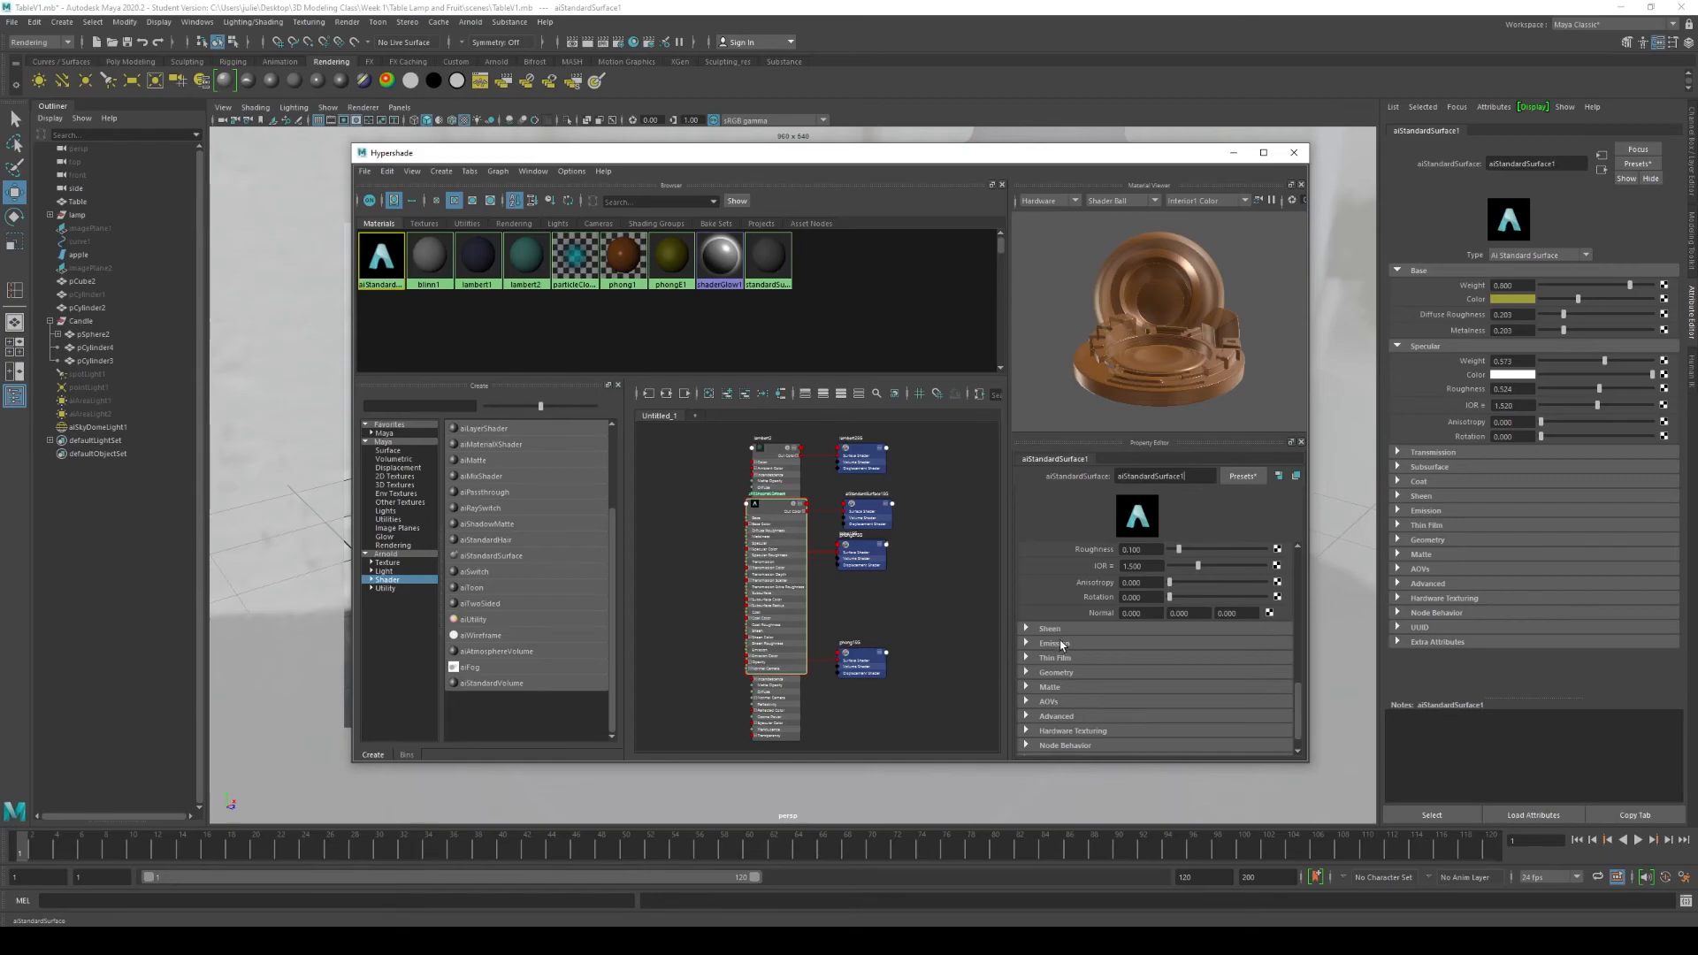
left_click(1064, 673)
scroll(1066, 674, "down", 1)
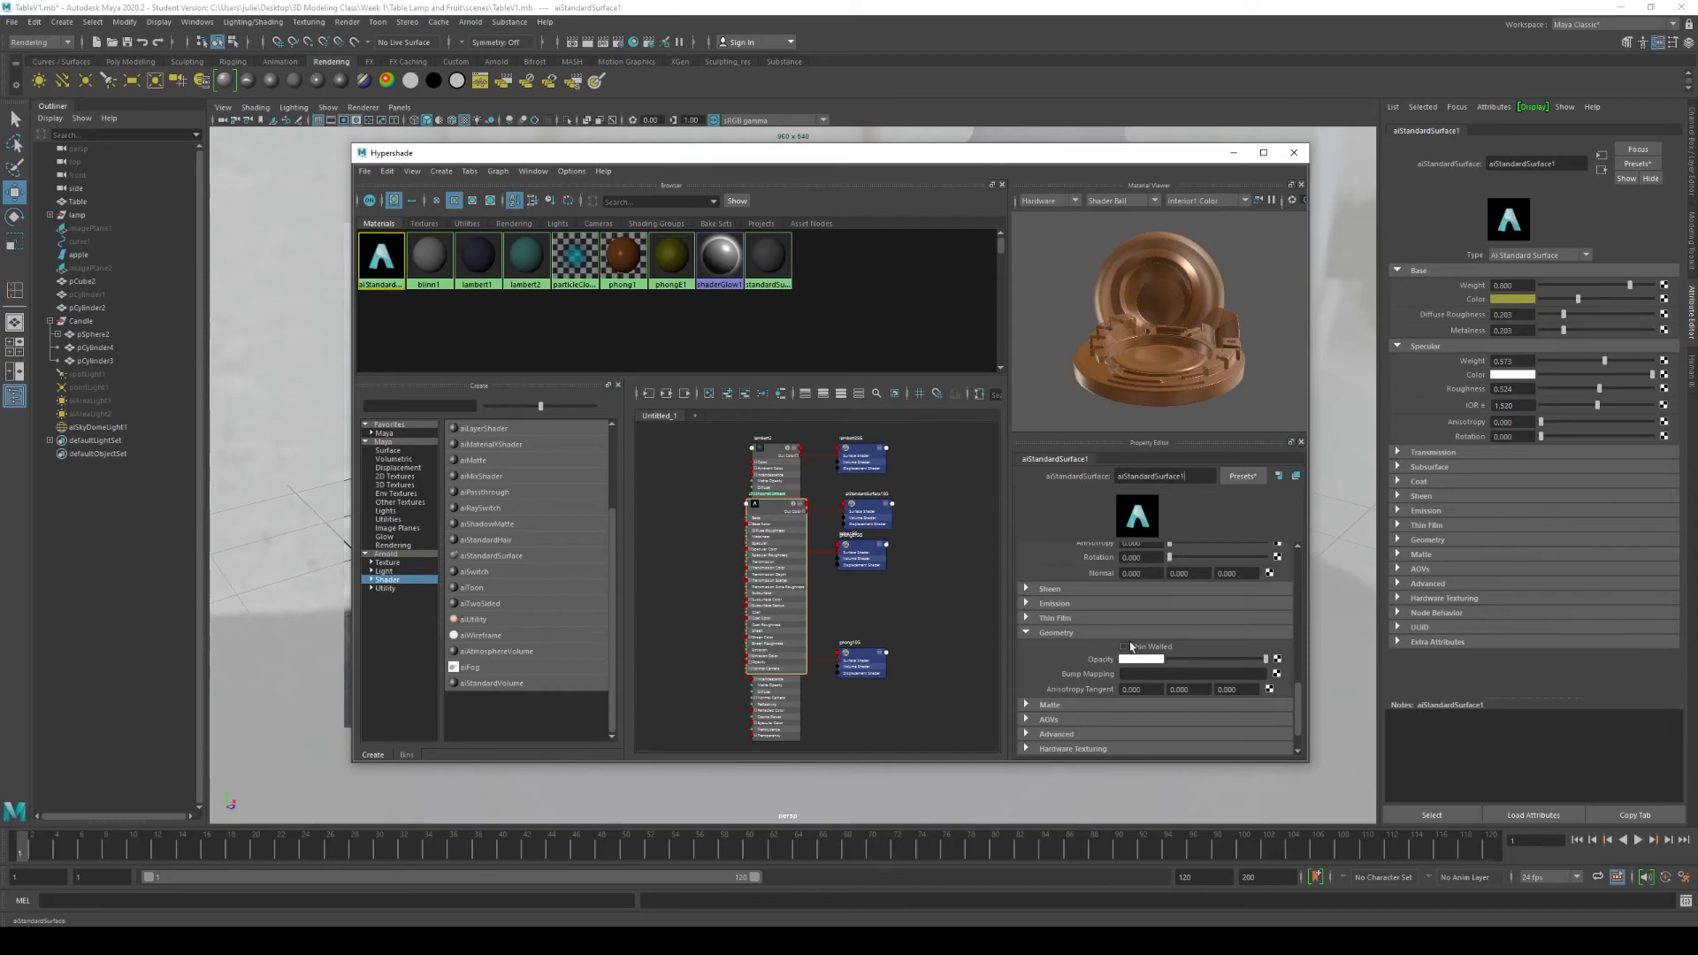
left_click_drag(1266, 659, 1193, 660)
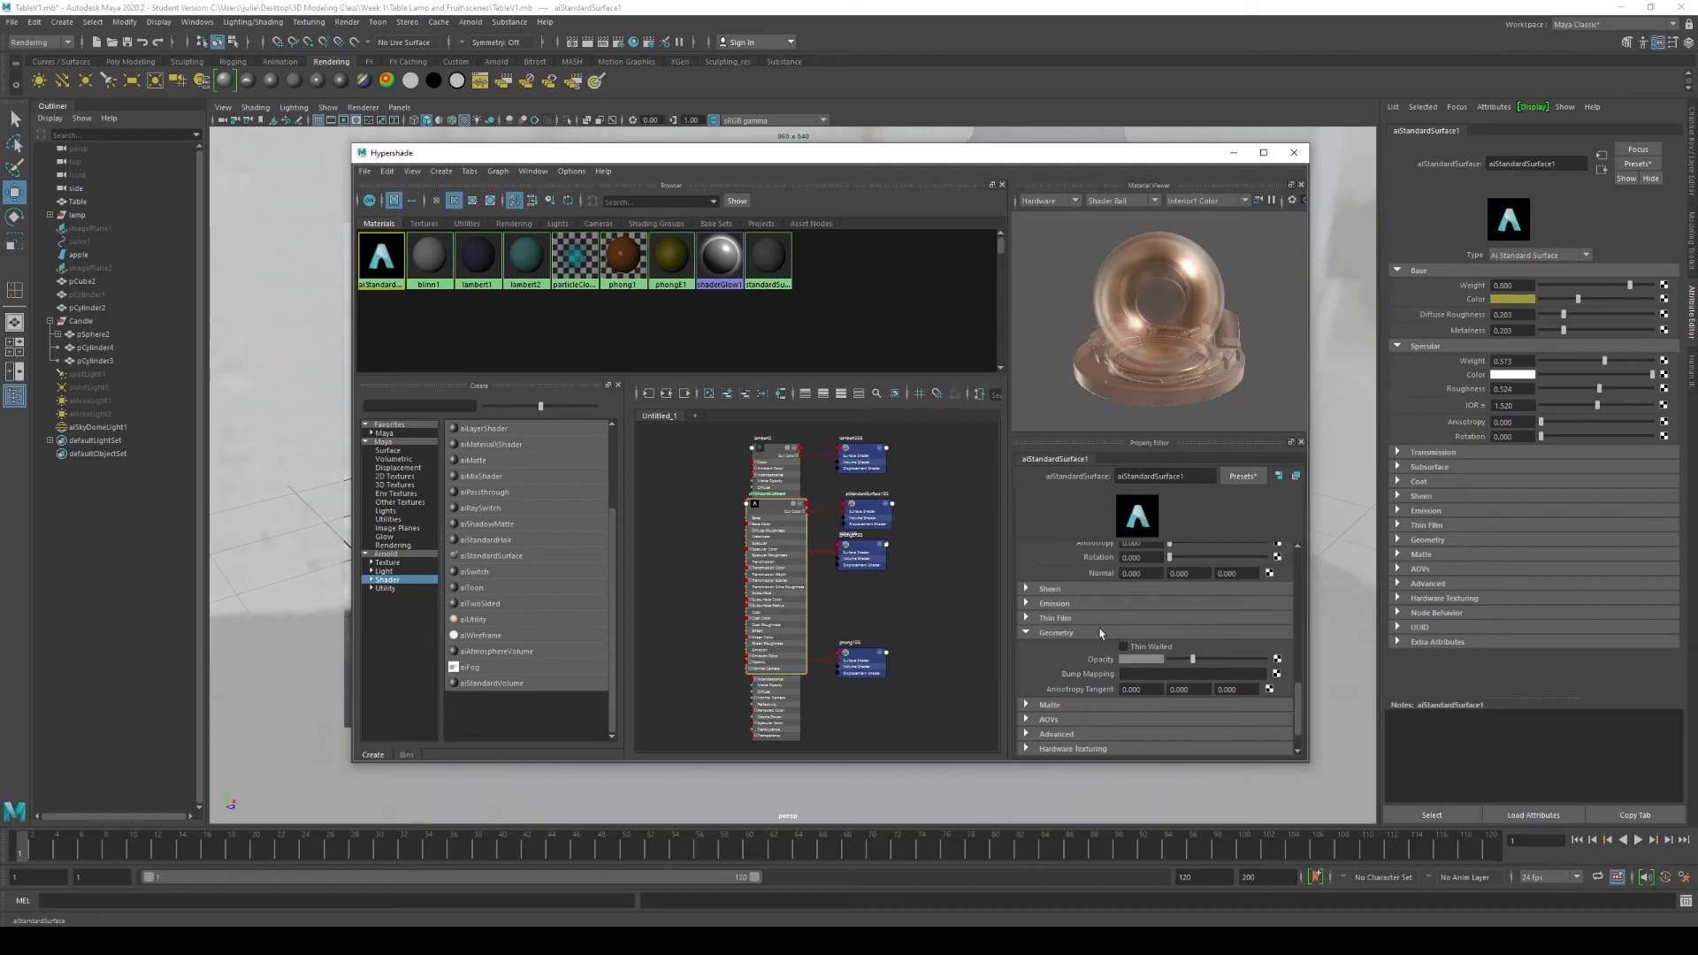
mouse_move(1194, 659)
left_mouse_down()
mouse_move(1222, 672)
mouse_move(1208, 674)
left_mouse_up()
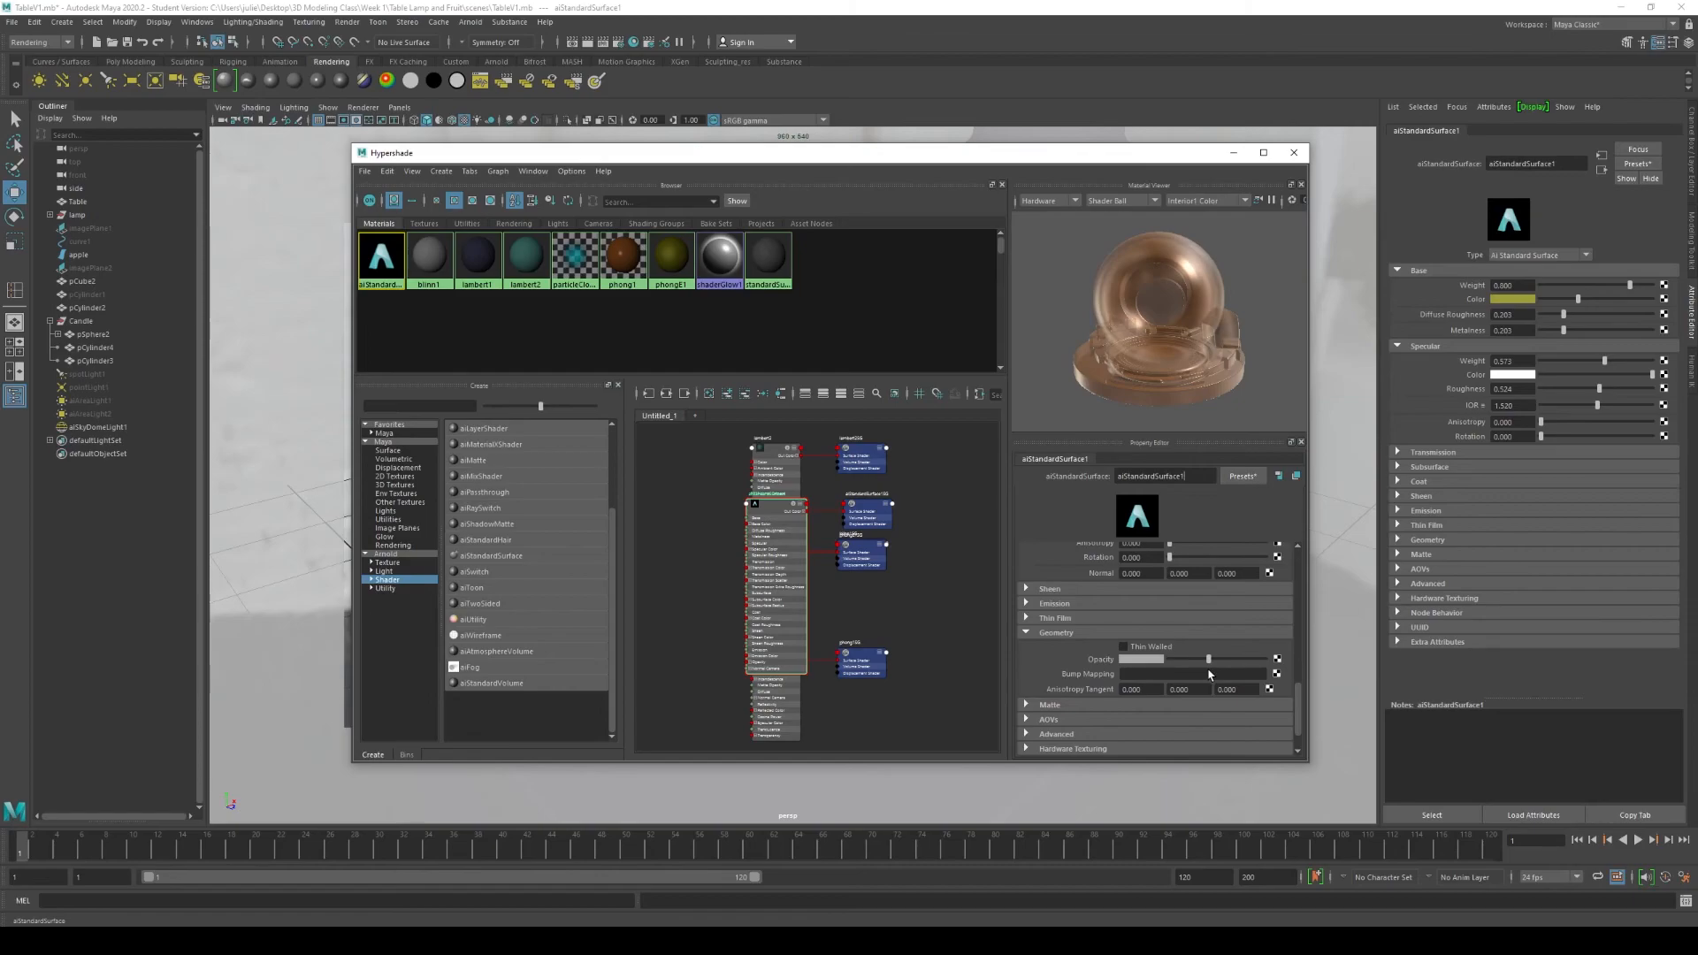
Step: Minimize the Render View, uncover the lamp in the viewport, and assign the aiStandardSurface1 material to the lampshade
left_click_drag(1053, 161, 952, 415)
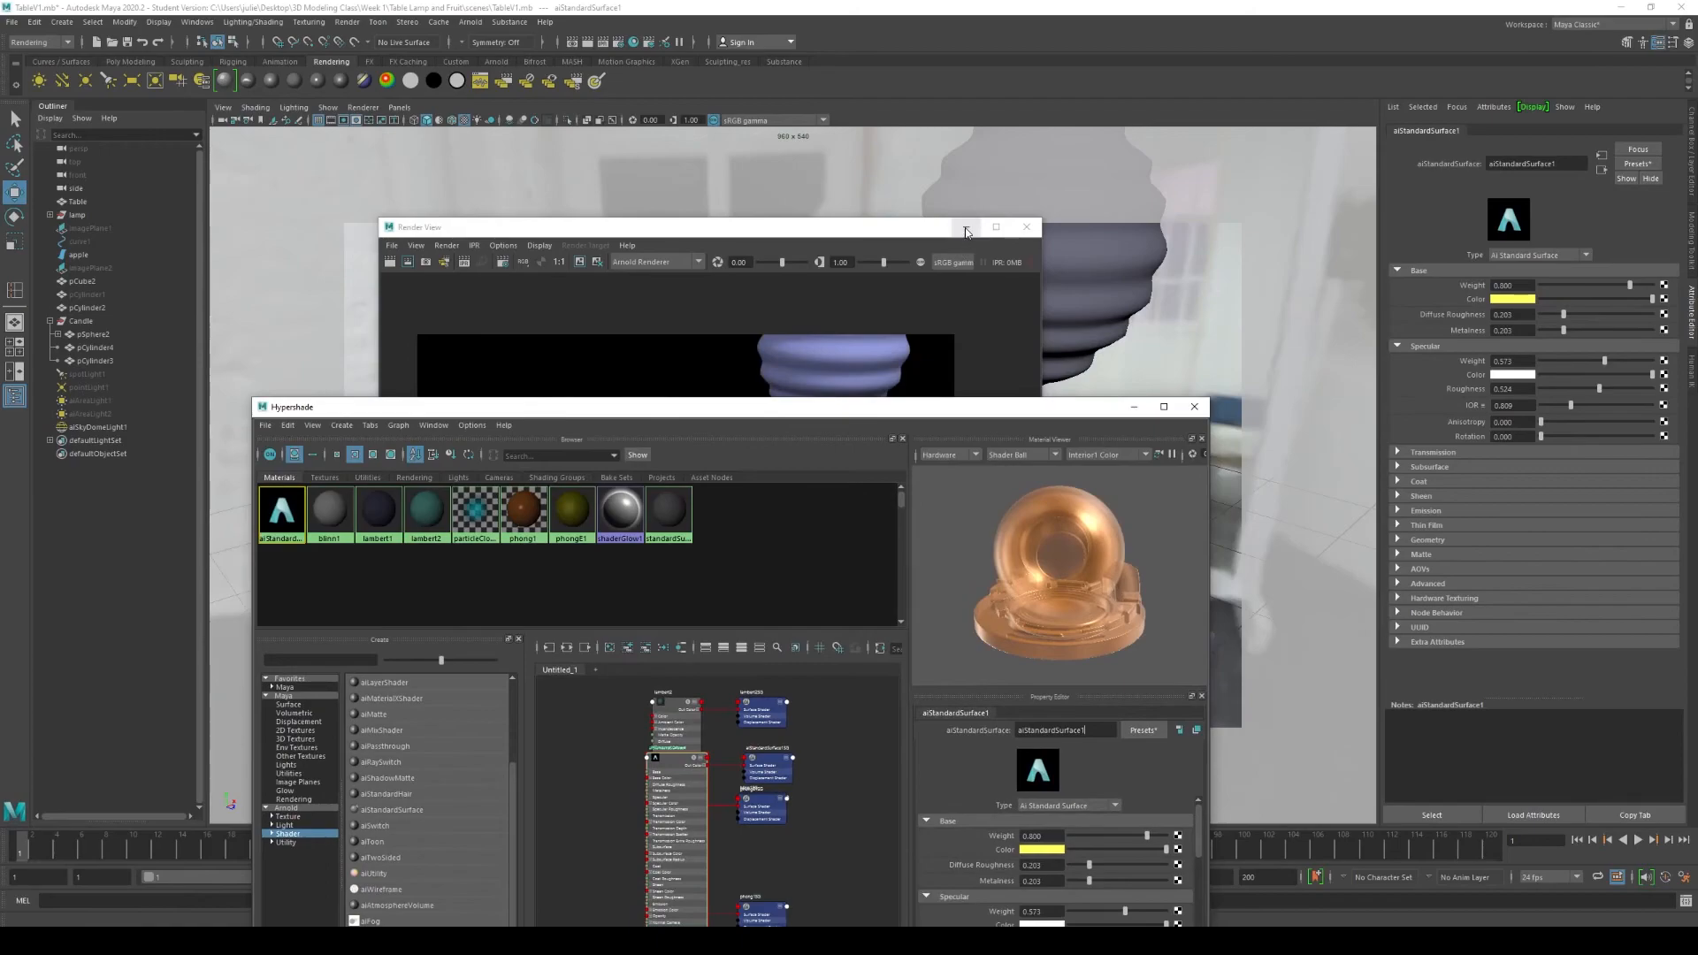
left_click(967, 228)
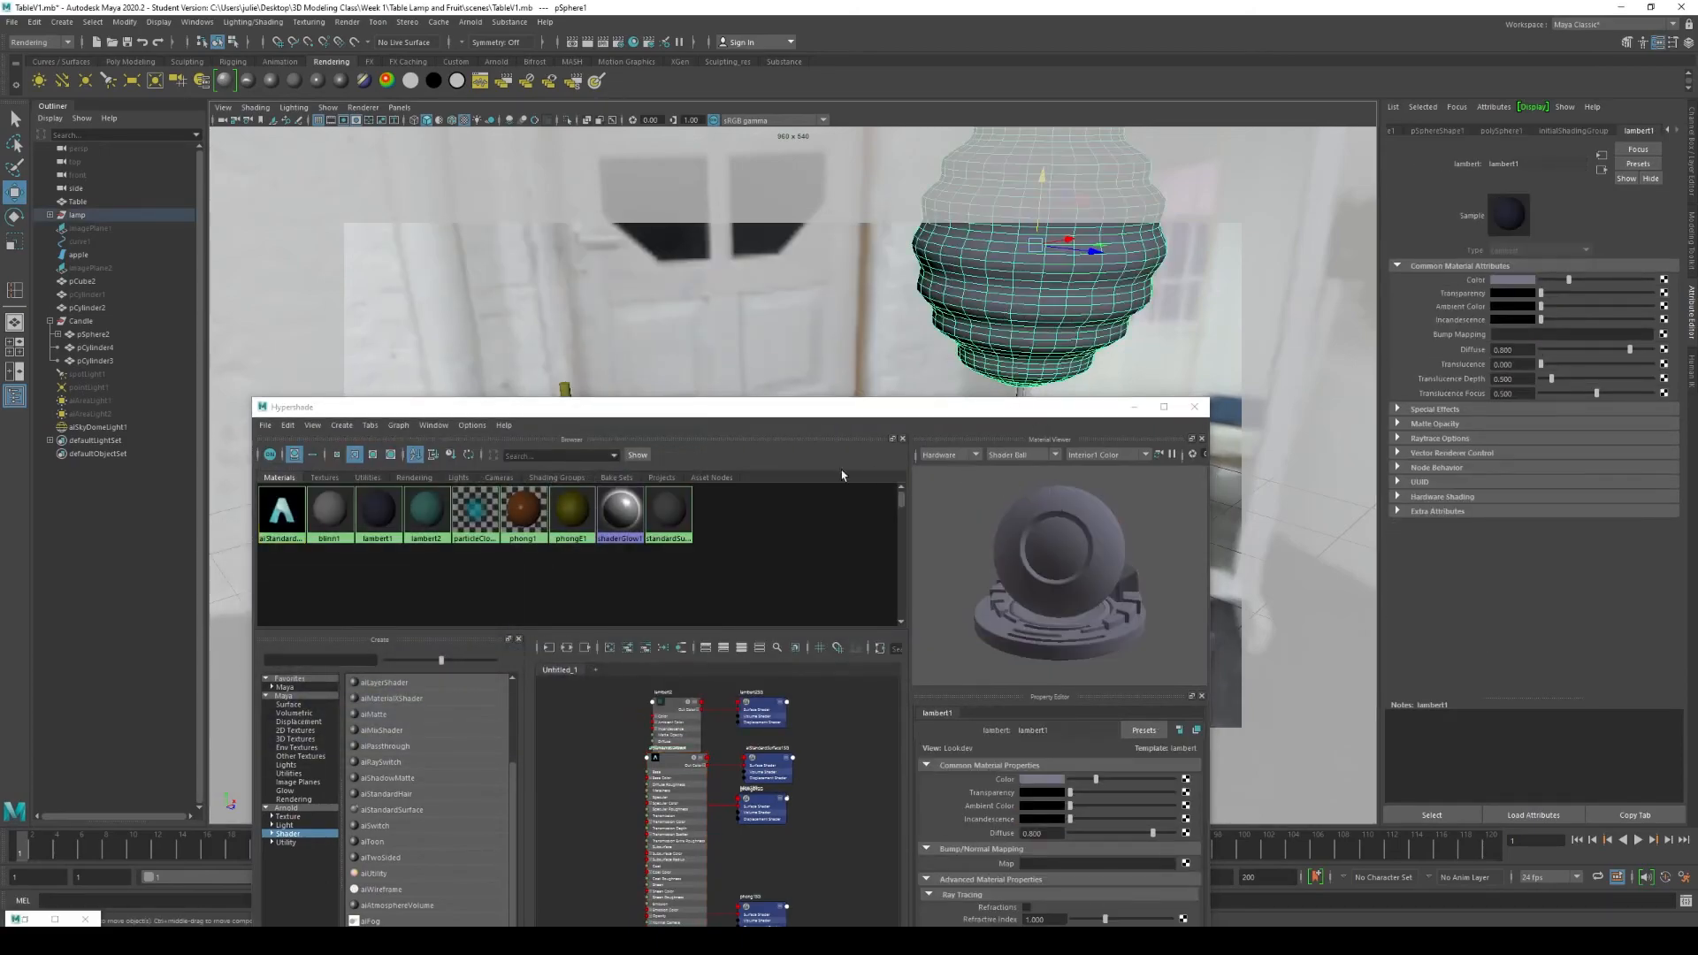
left_click(668, 511)
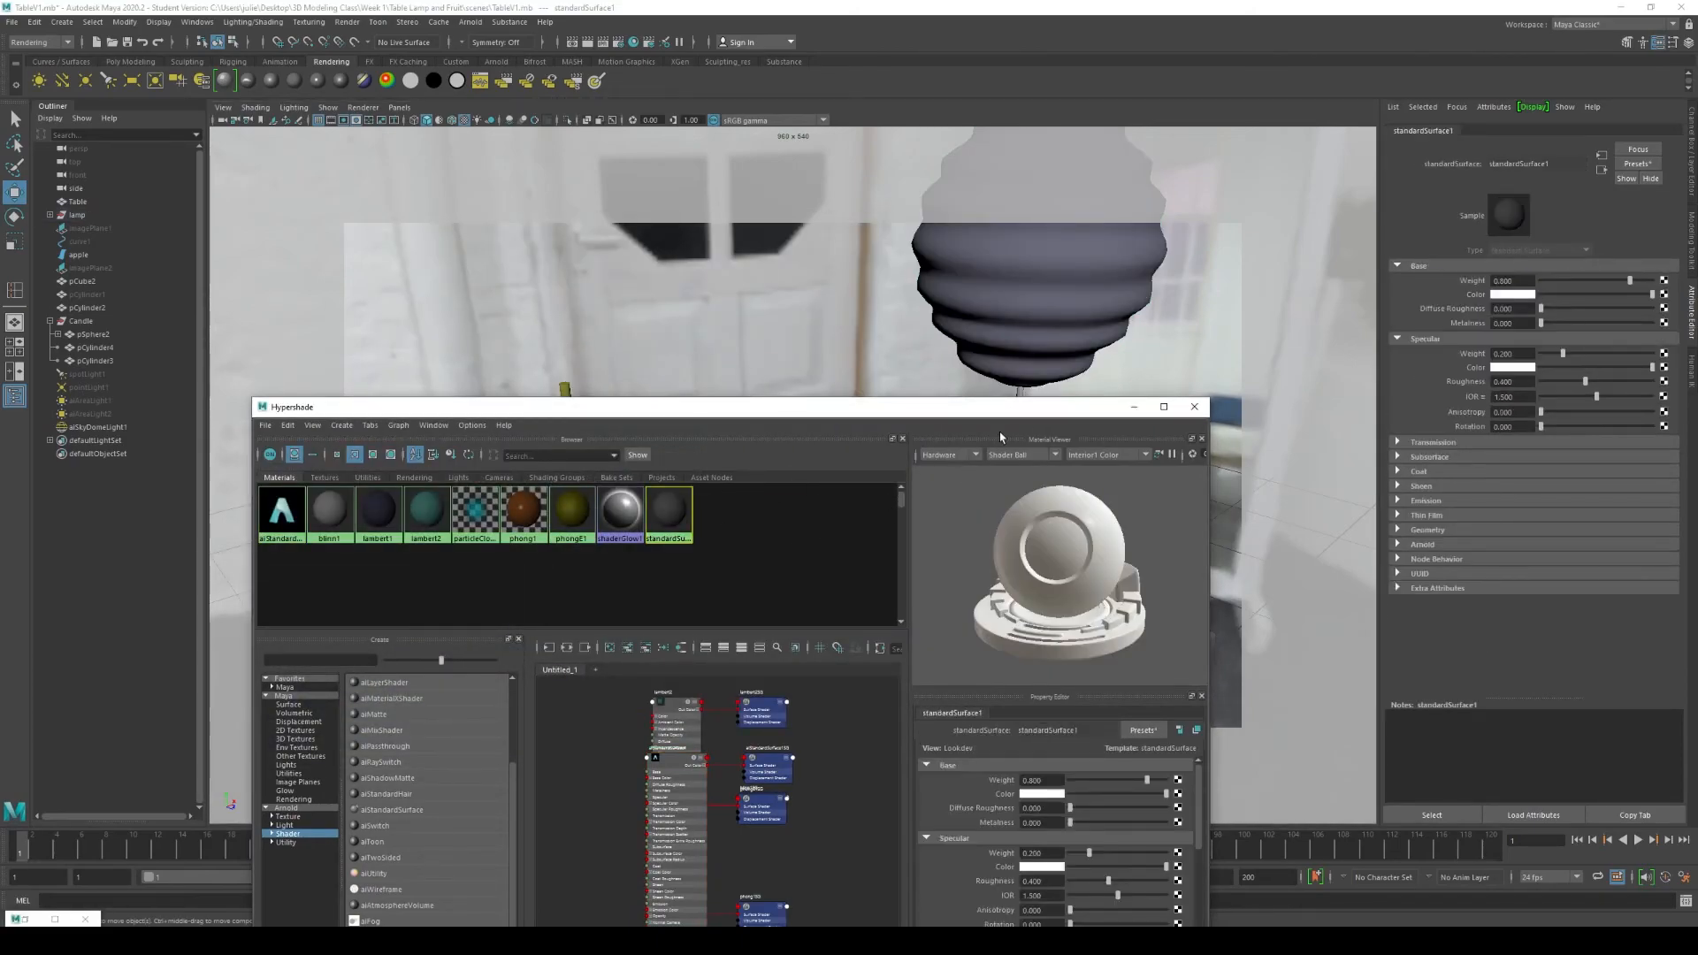
left_click_drag(1016, 427, 1161, 281)
left_click(426, 362)
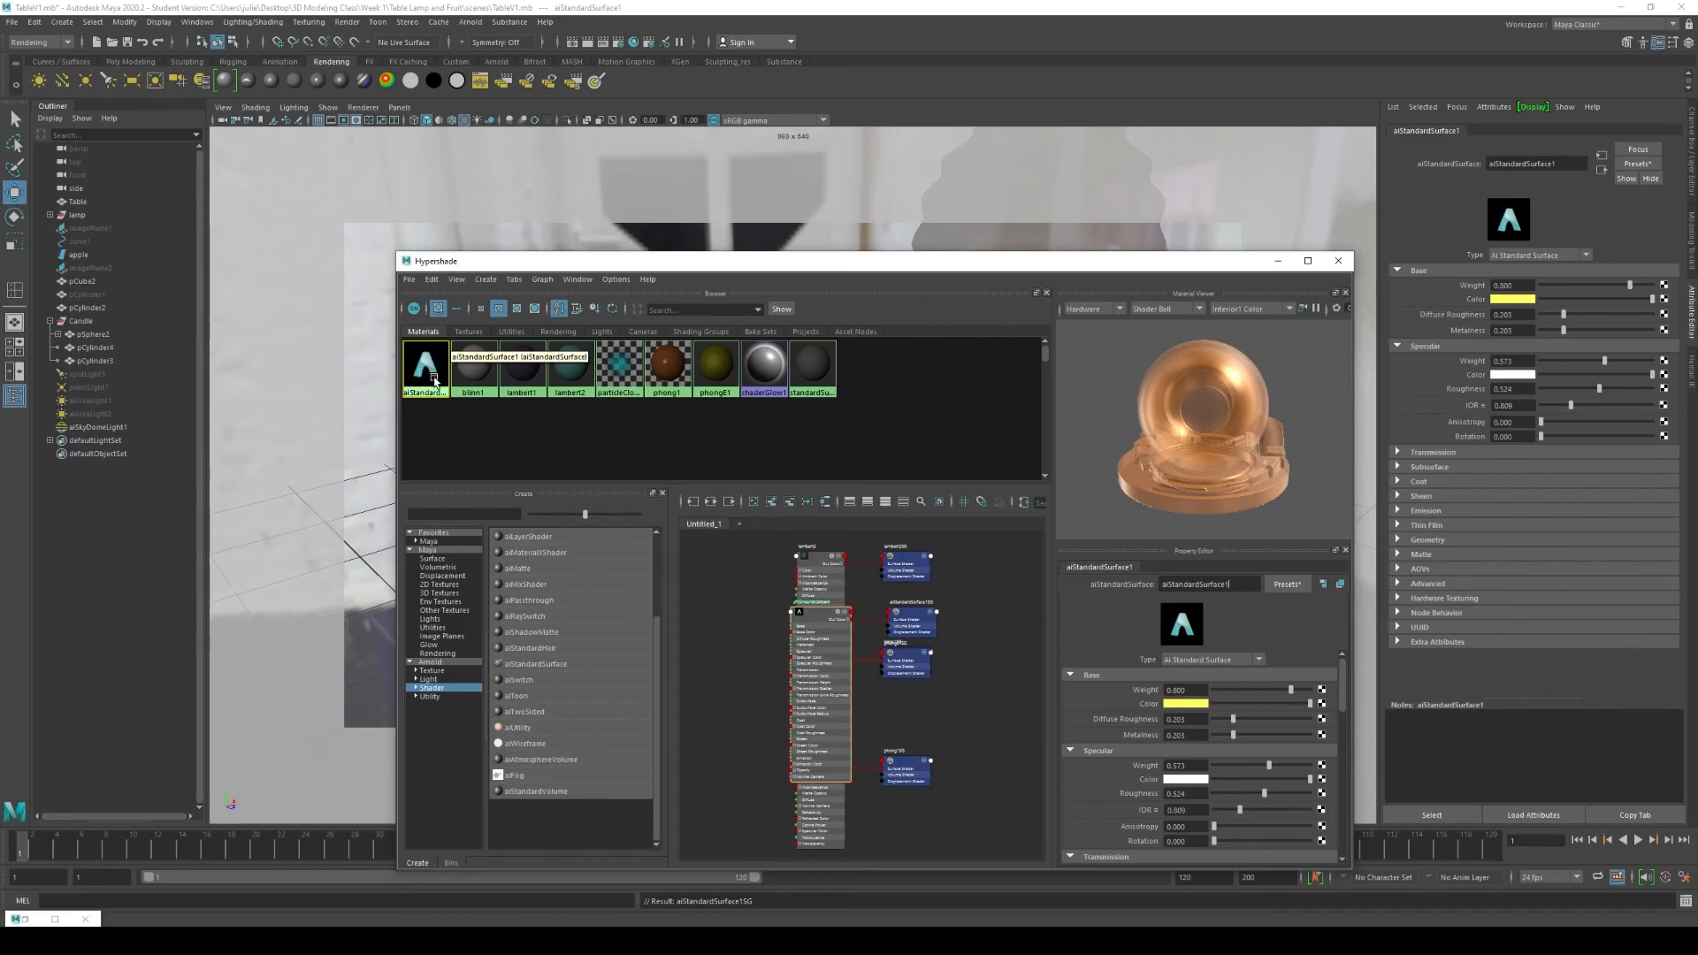
Step: Minimize the Hypershade, view the table and lamp from above, and redo the Arnold render
left_click_drag(735, 267, 755, 376)
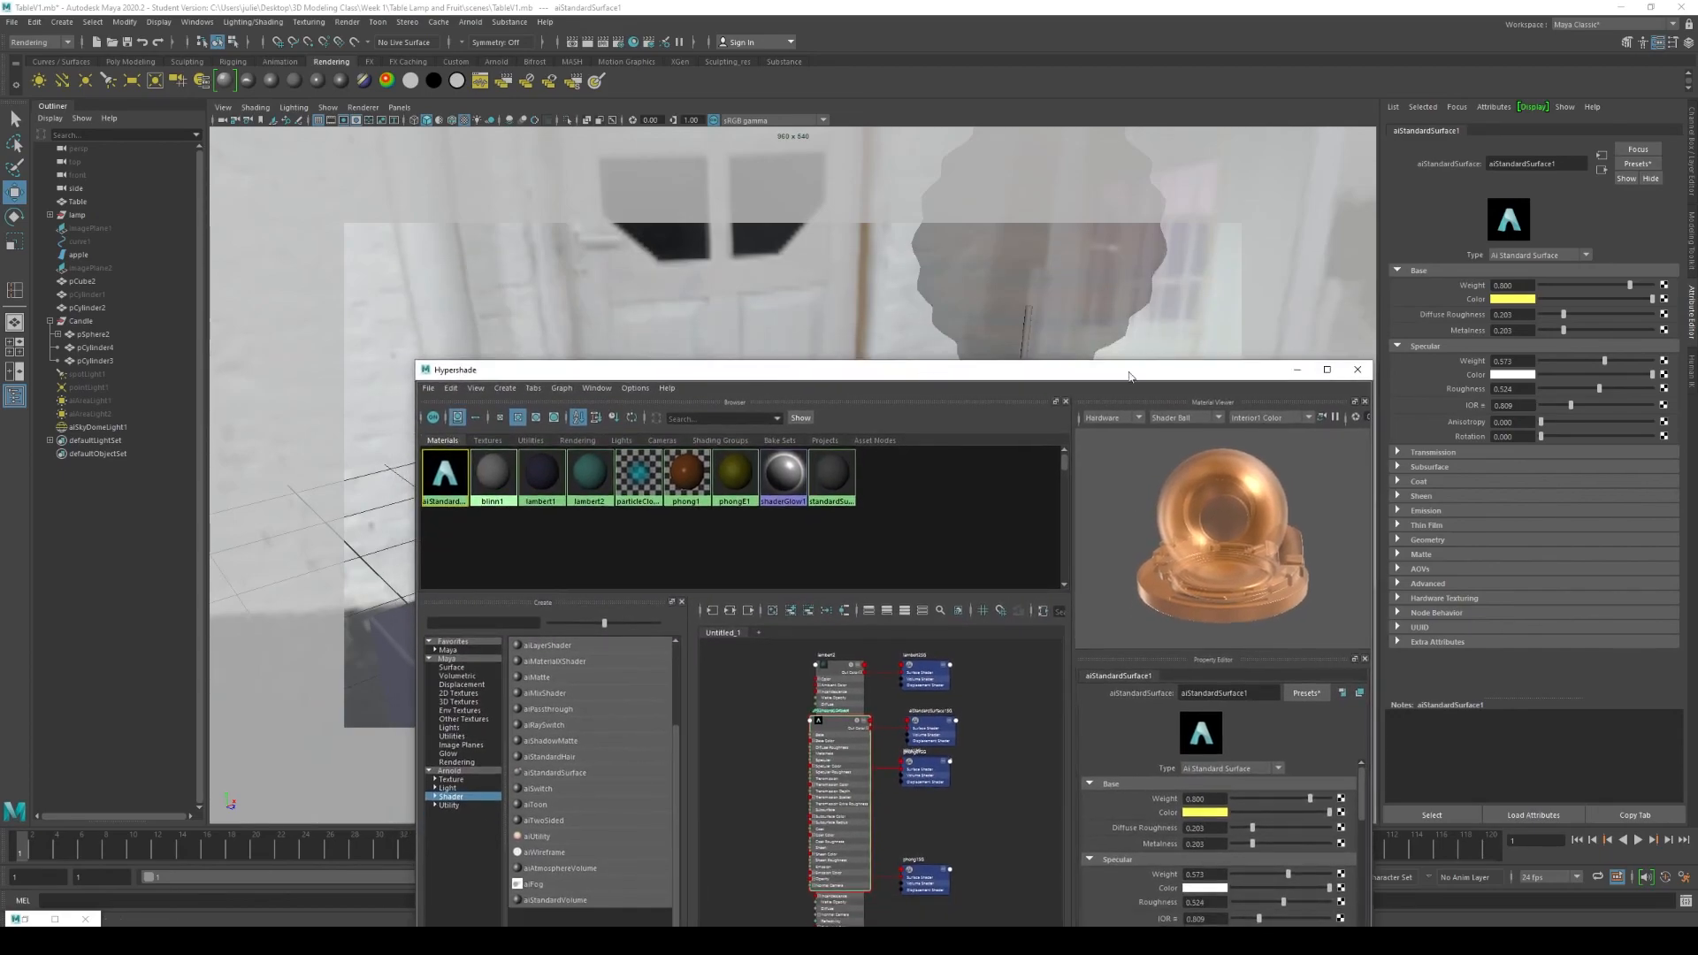
left_click(1297, 371)
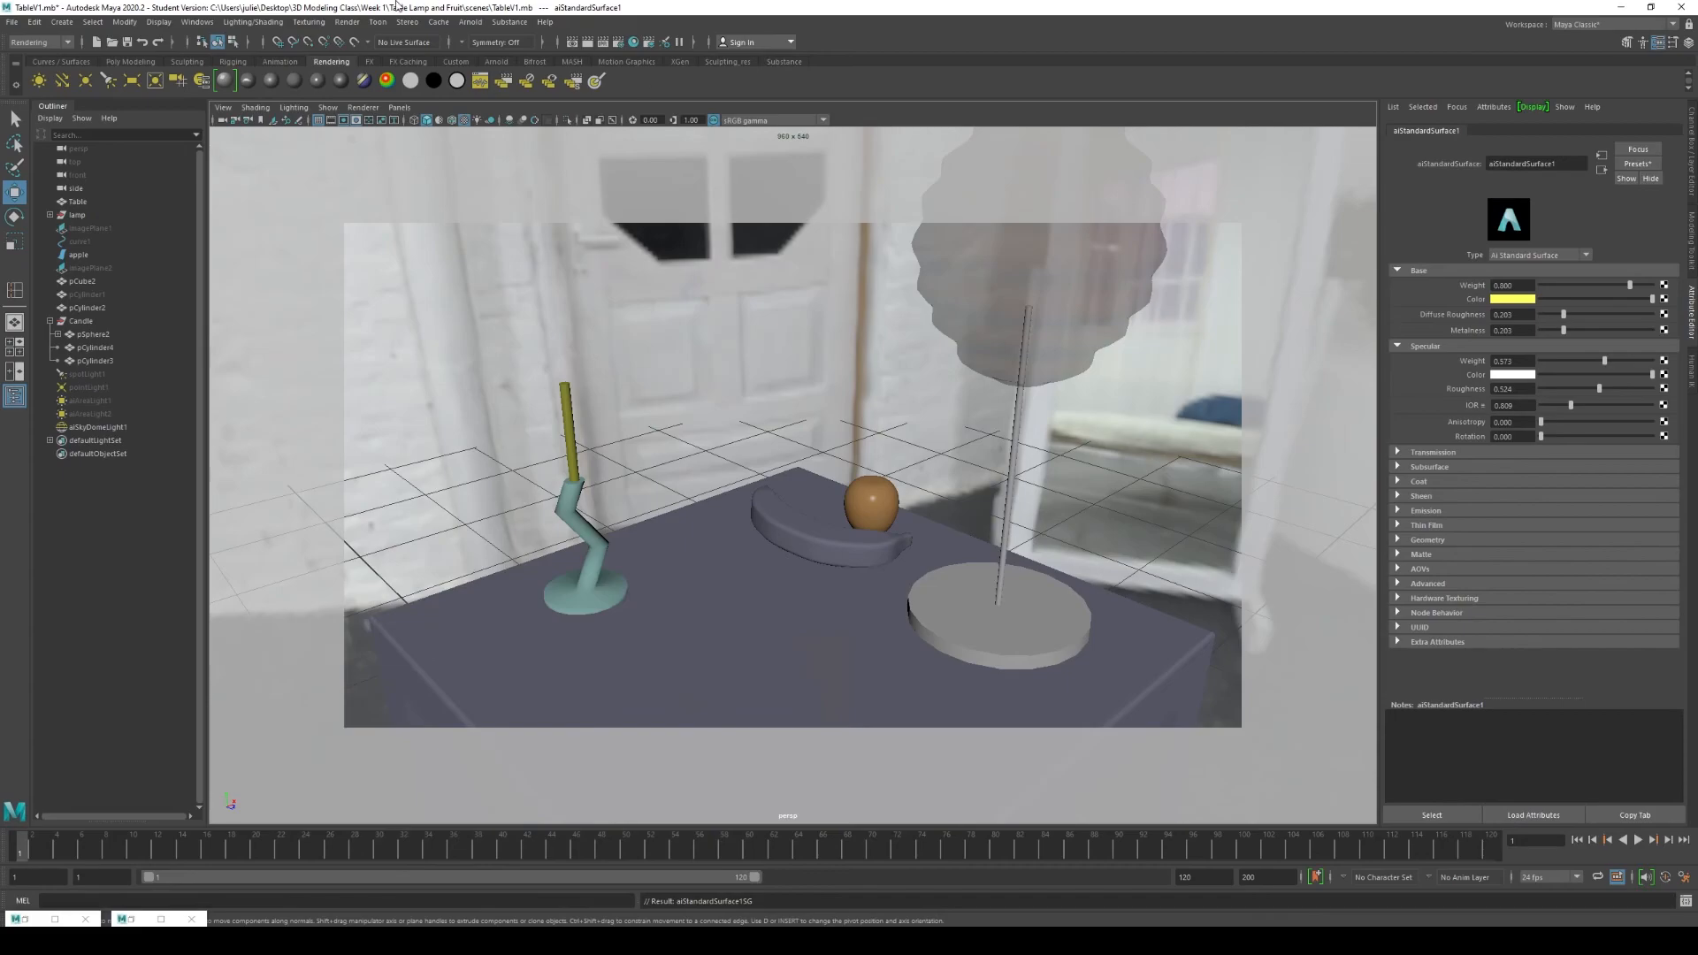
left_click_drag(766, 416, 729, 415, "alt")
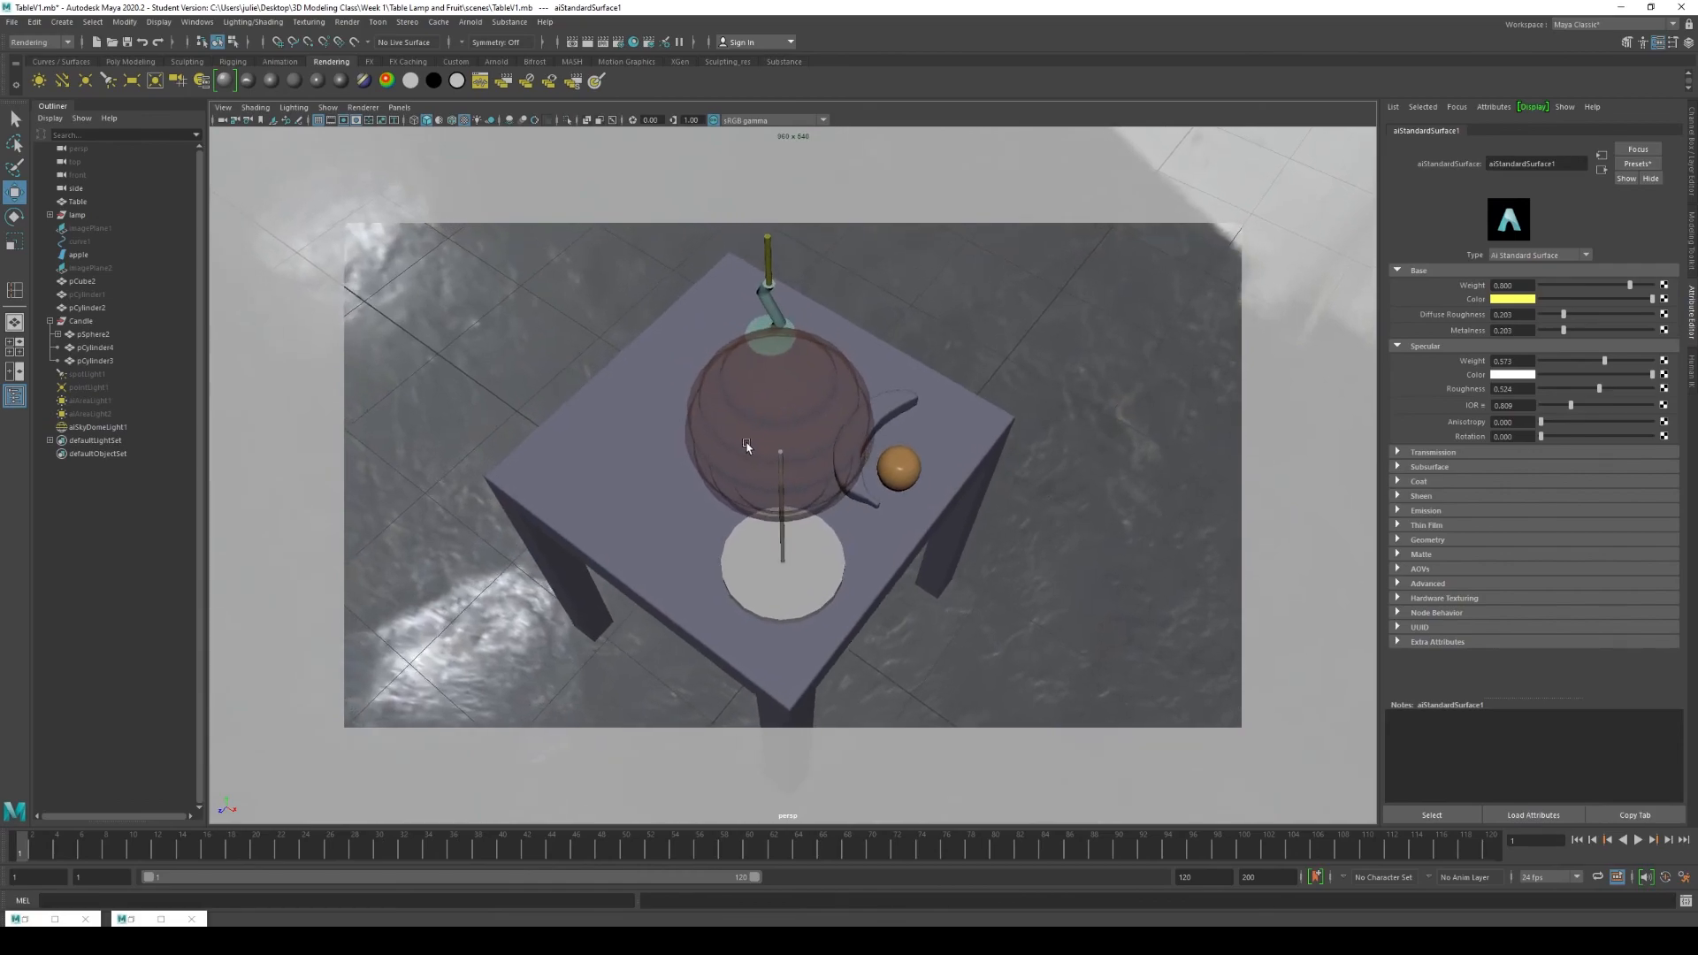
left_click(575, 43)
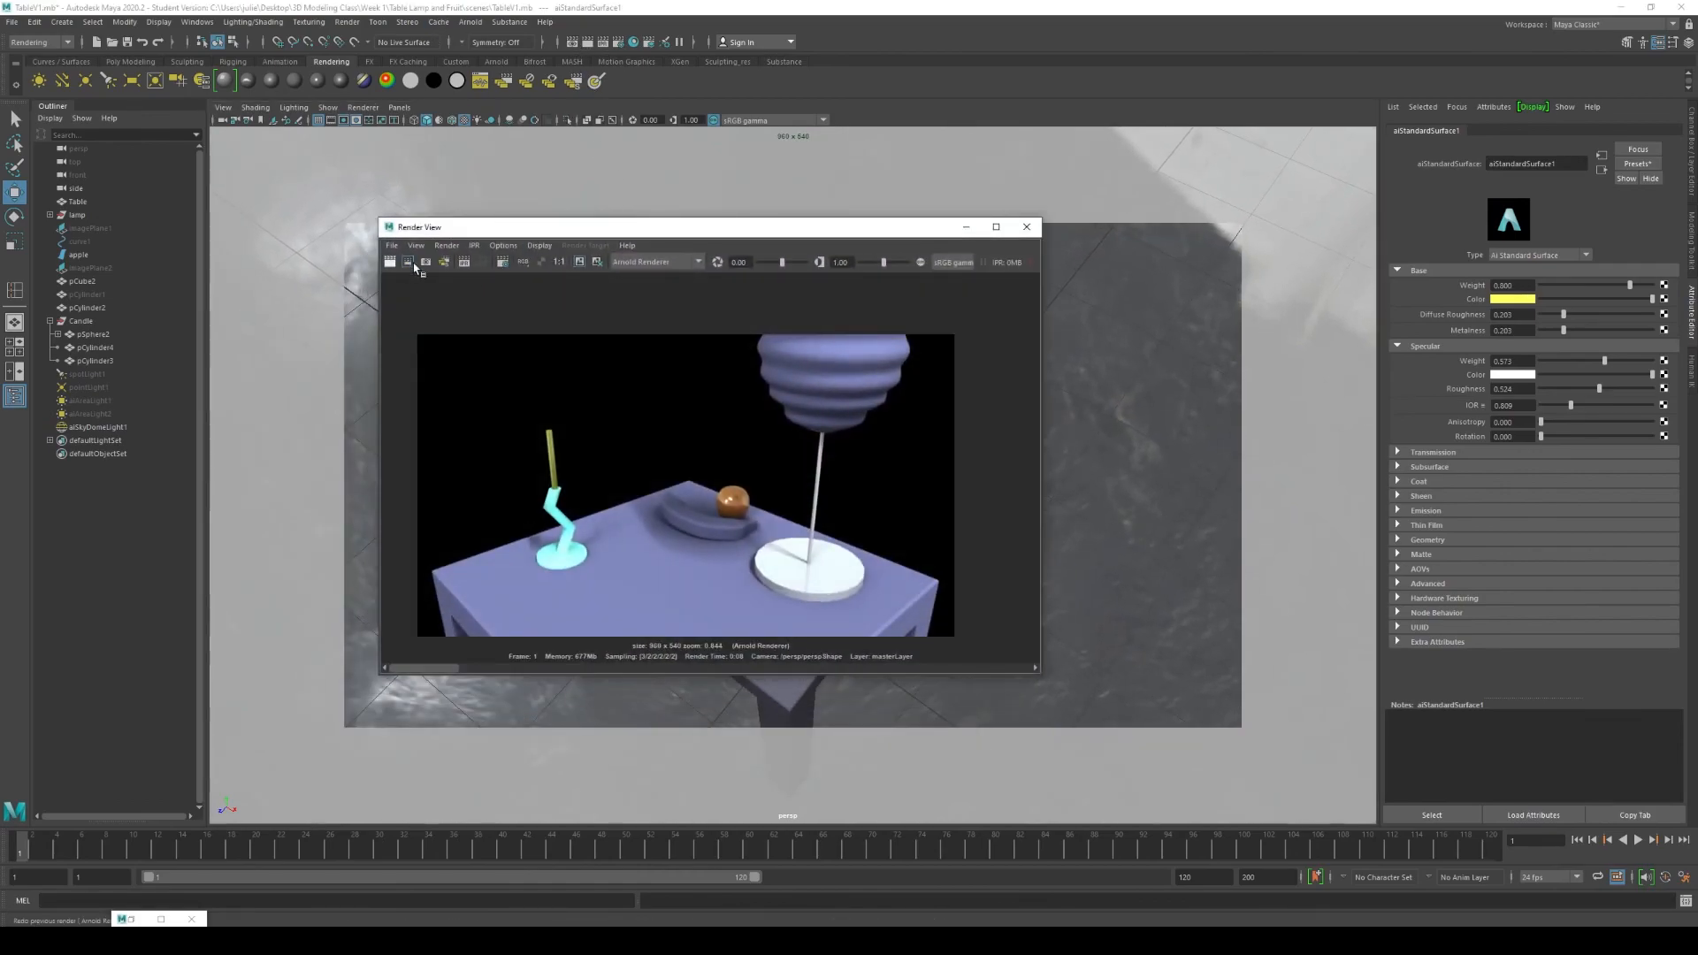
left_click(408, 264)
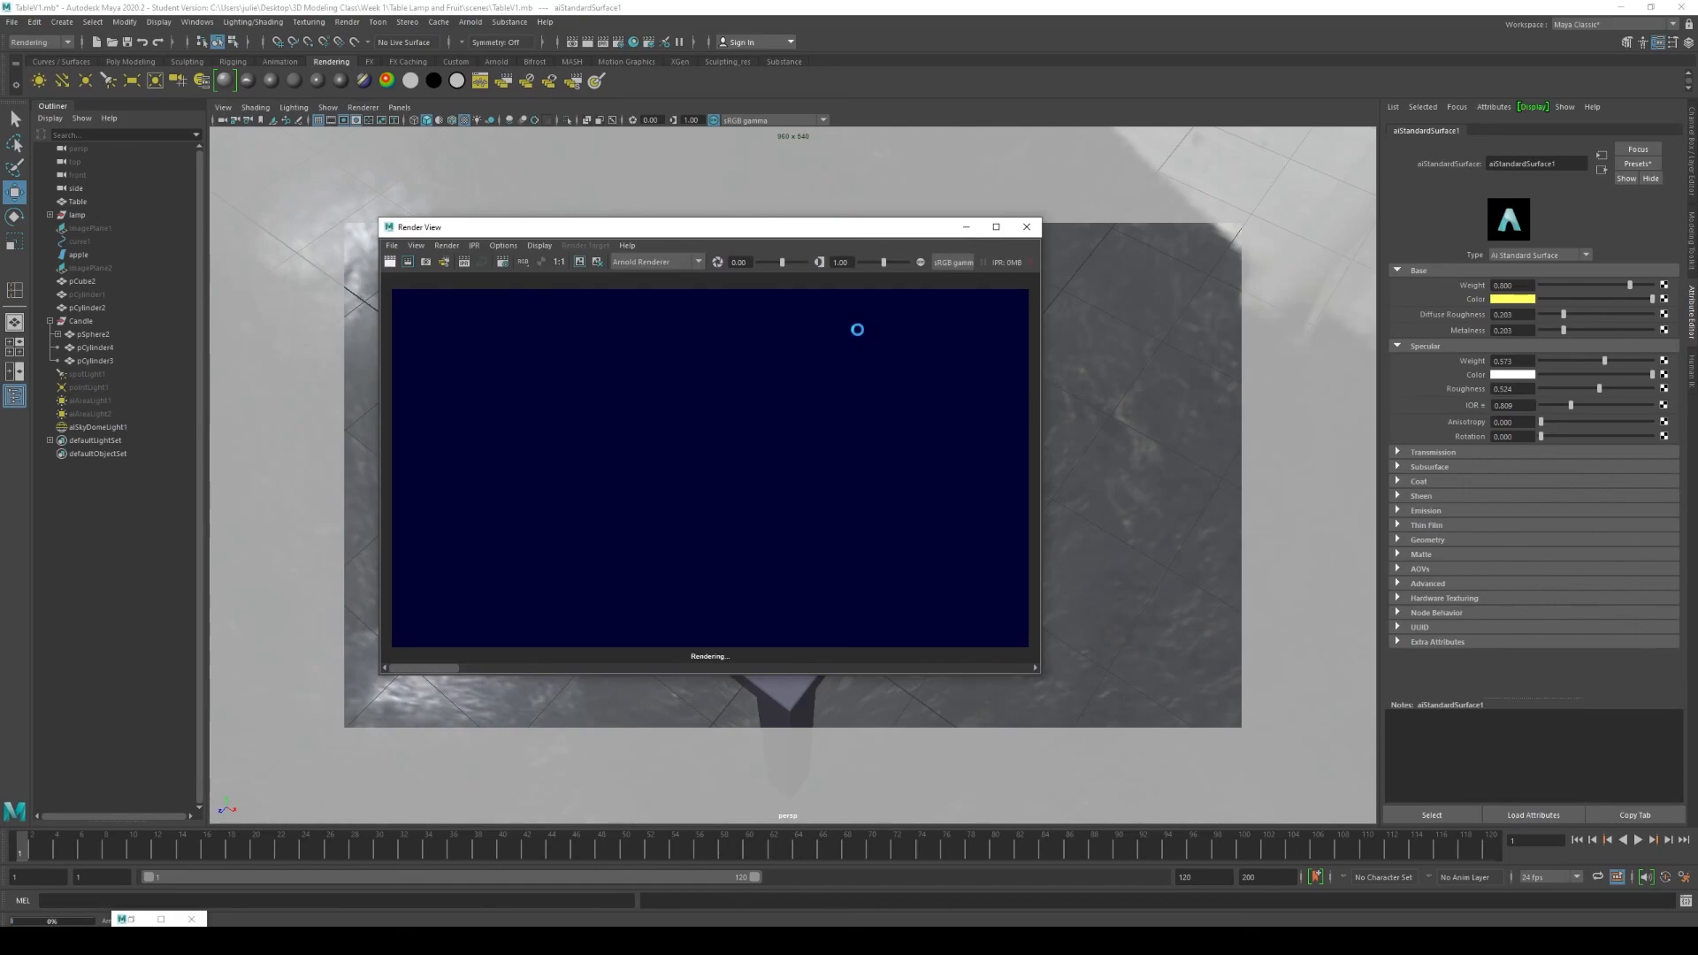